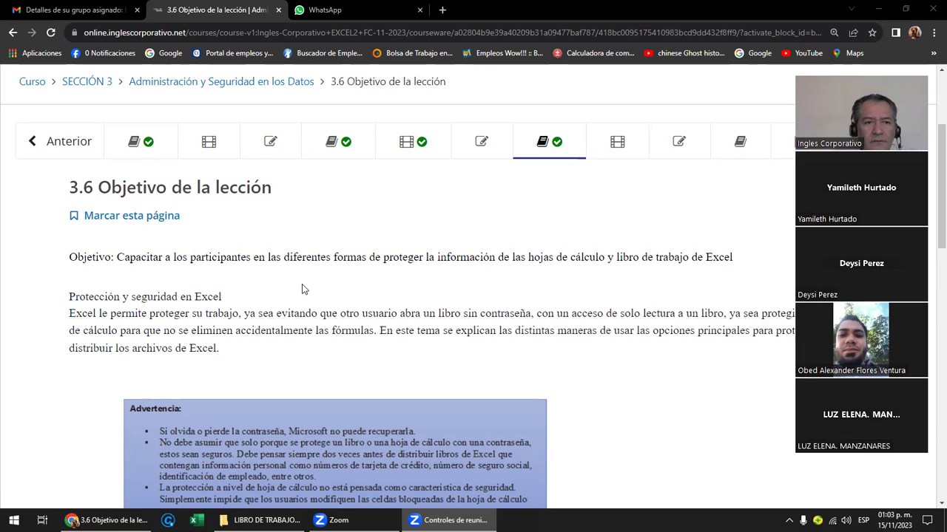
- Scroll lesson 3.6 past the Advertencia box to the Proteger libro menu illustration
scroll(302, 287, "down", 1)
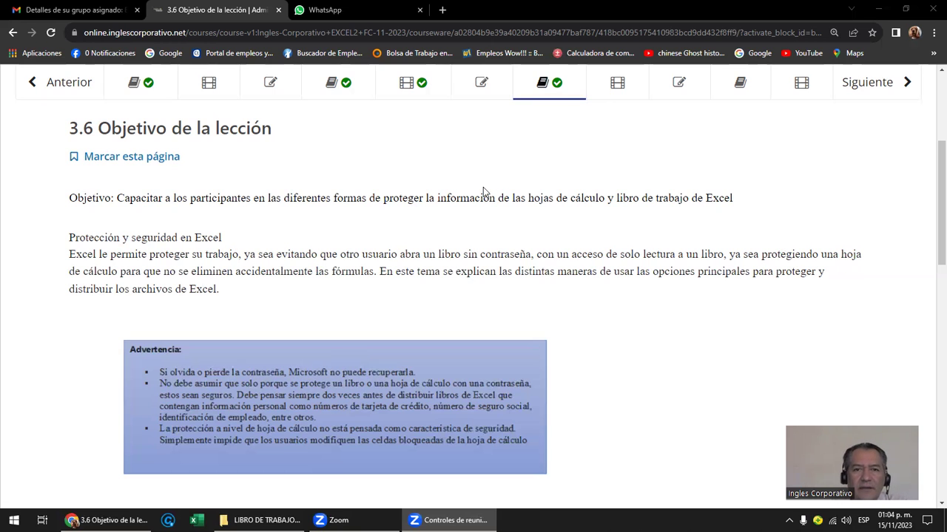
scroll(625, 293, "down", 4)
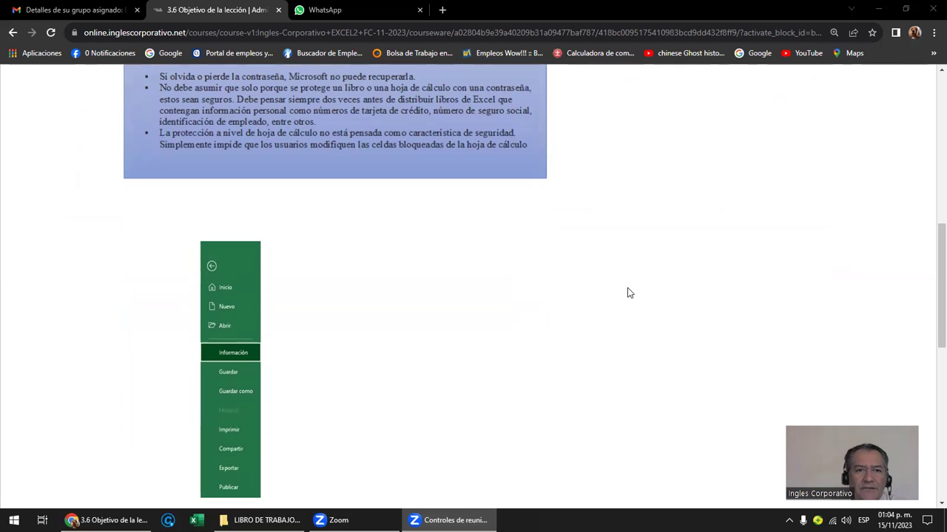
scroll(630, 292, "down", 1)
scroll(631, 291, "down", 1)
scroll(632, 290, "down", 2)
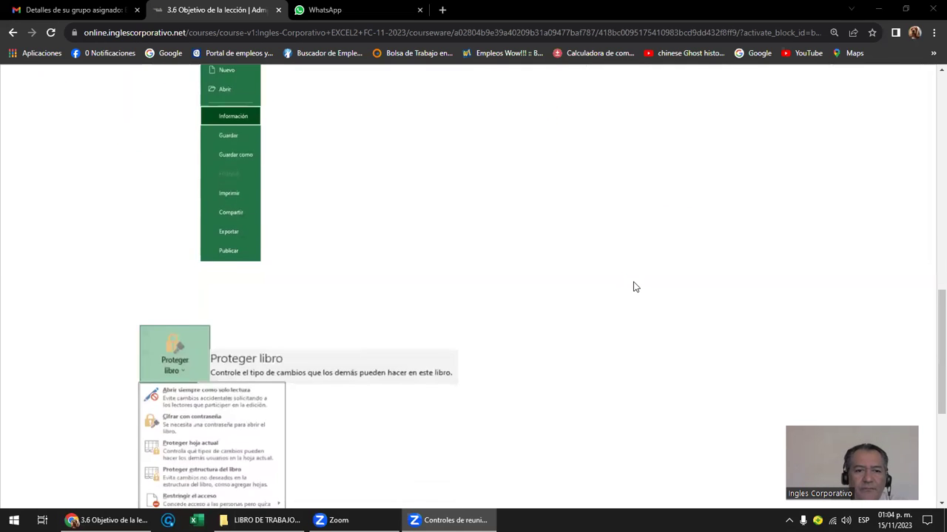
scroll(634, 289, "down", 1)
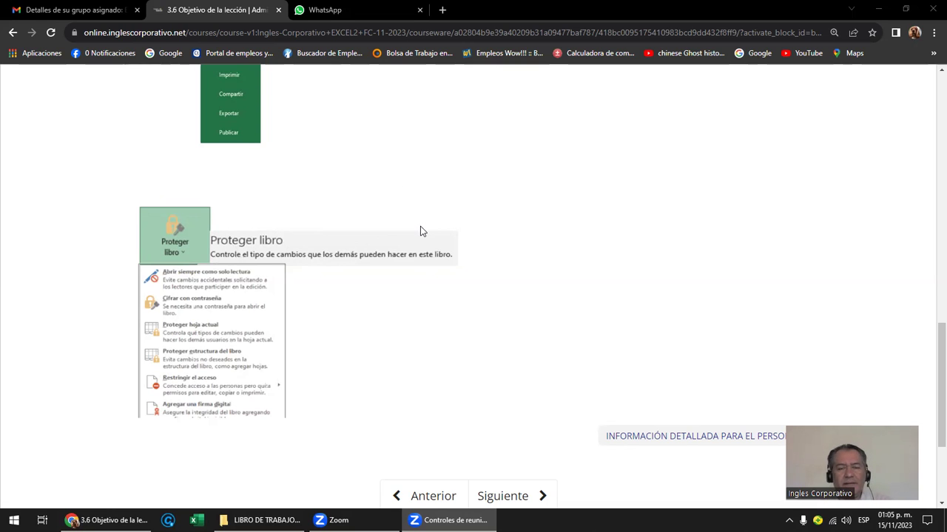
- Bring the course folder forward and open '13- PROTECCION DE LIBROS - copia' from it
mouse_move(255, 520)
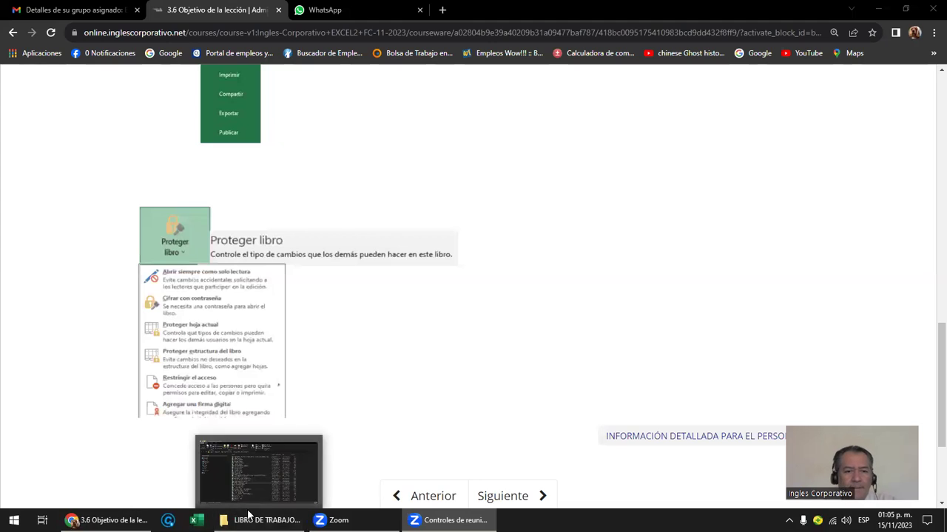
left_click(258, 473)
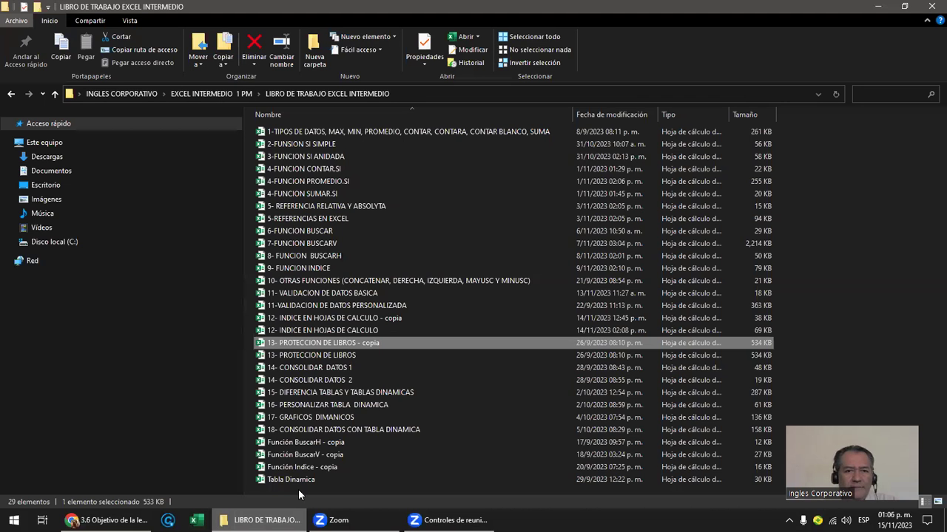
left_click(331, 355)
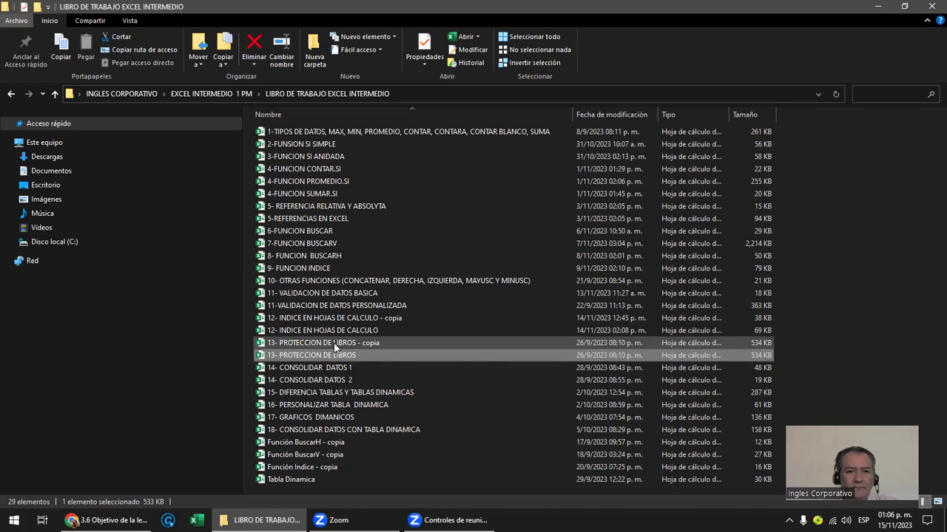
double_click(334, 343)
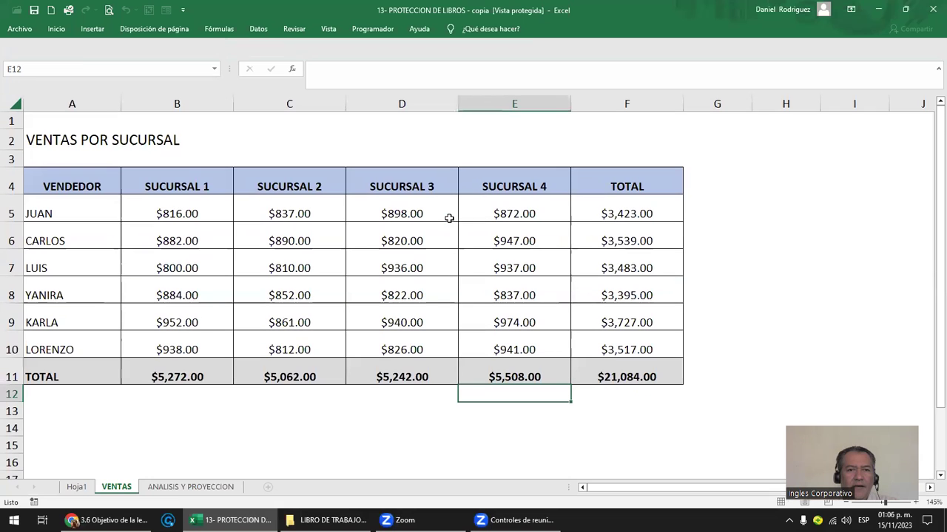
- Show the Hoja1 protection-types sheet, enable editing, and go to the Archivo start page
left_click(77, 487)
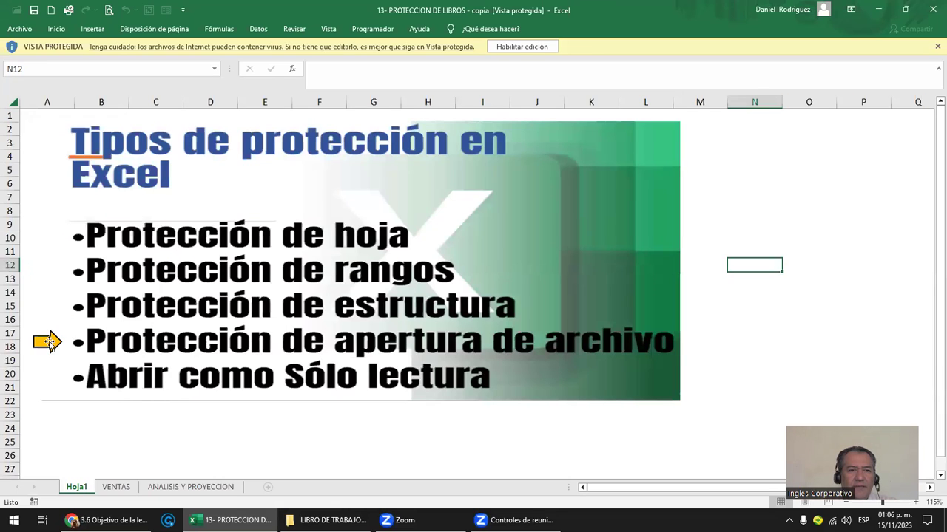
left_click(46, 340)
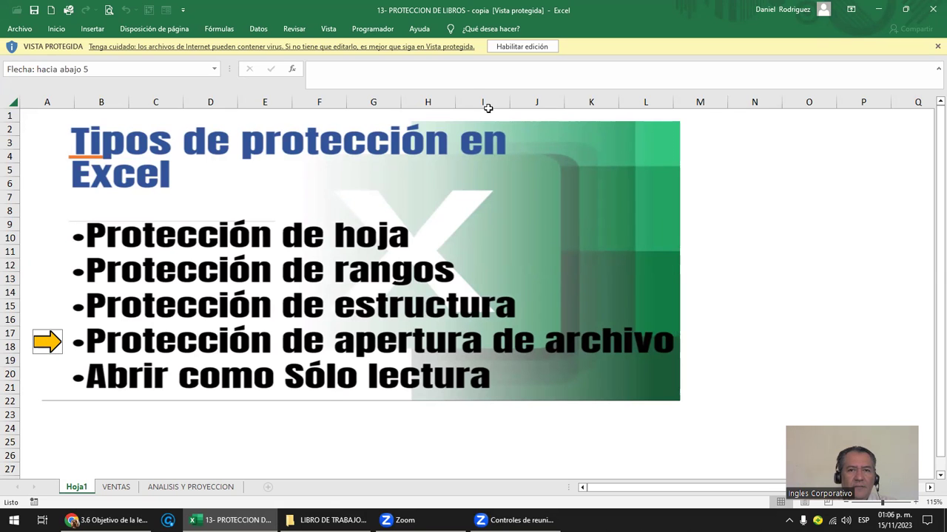
left_click(511, 46)
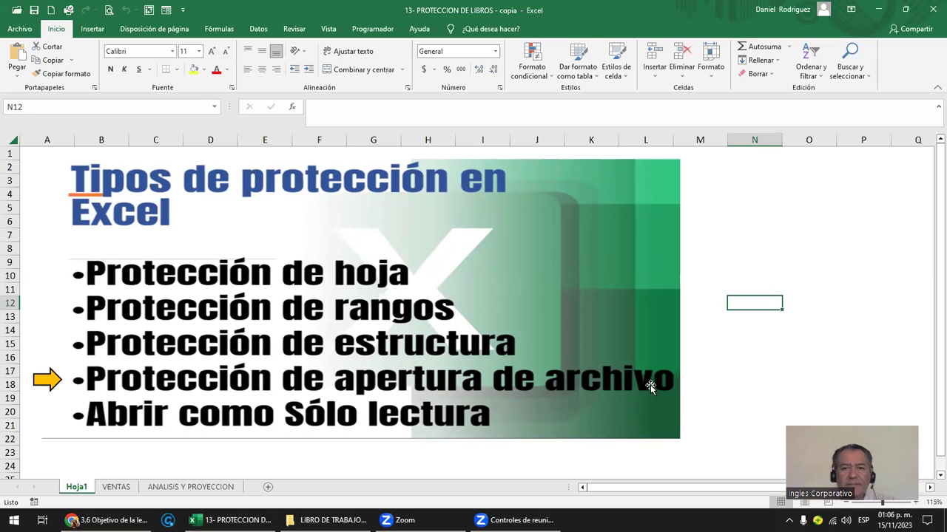
left_click(706, 382)
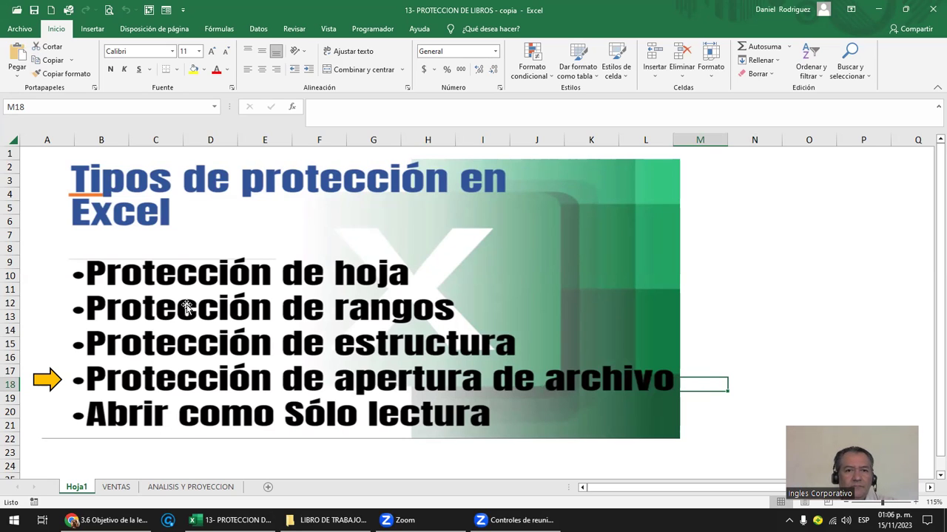
left_click(20, 29)
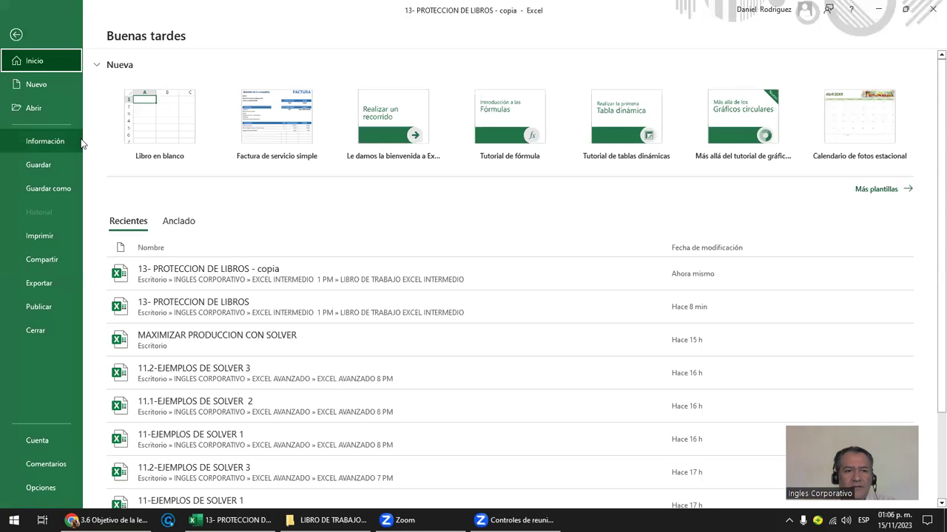
- Preview Información > Proteger libro > Cifrar con contraseña, cancel it, and return to Hoja1
left_click(41, 142)
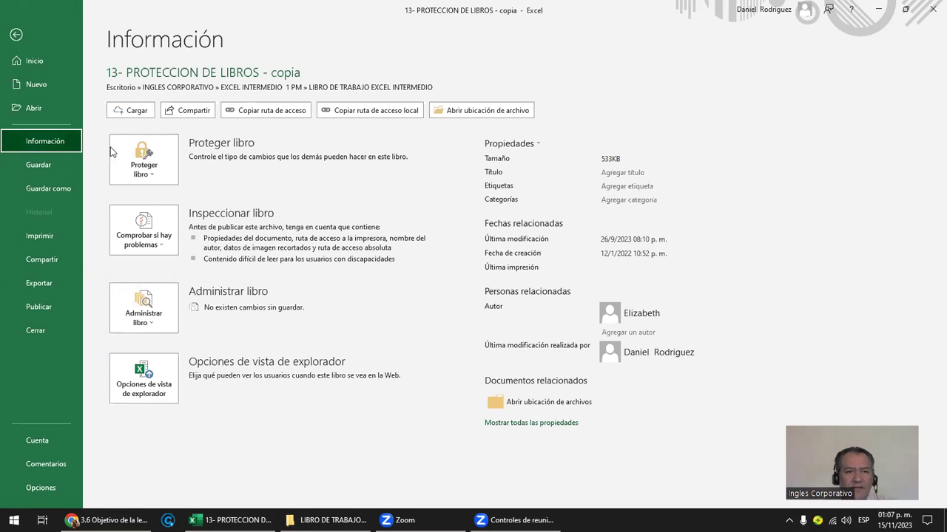
left_click(161, 164)
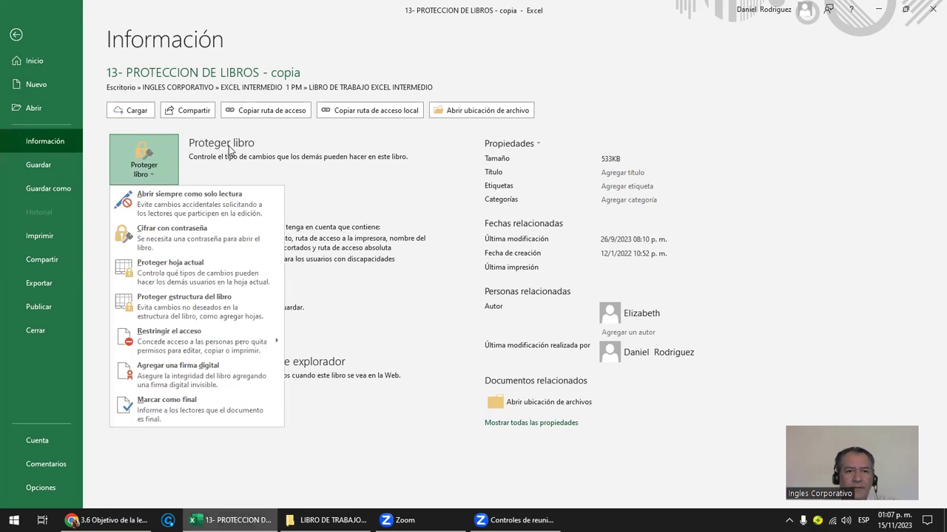
key("Escape")
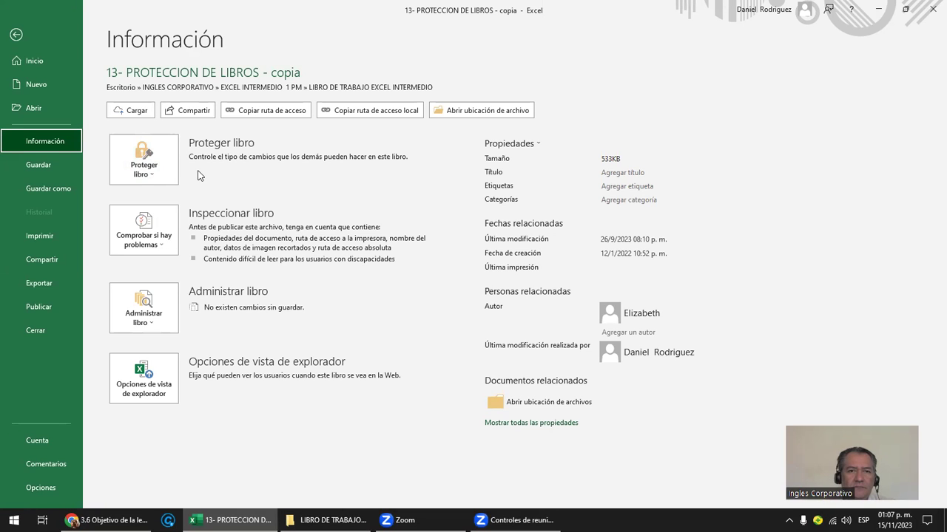
left_click(154, 181)
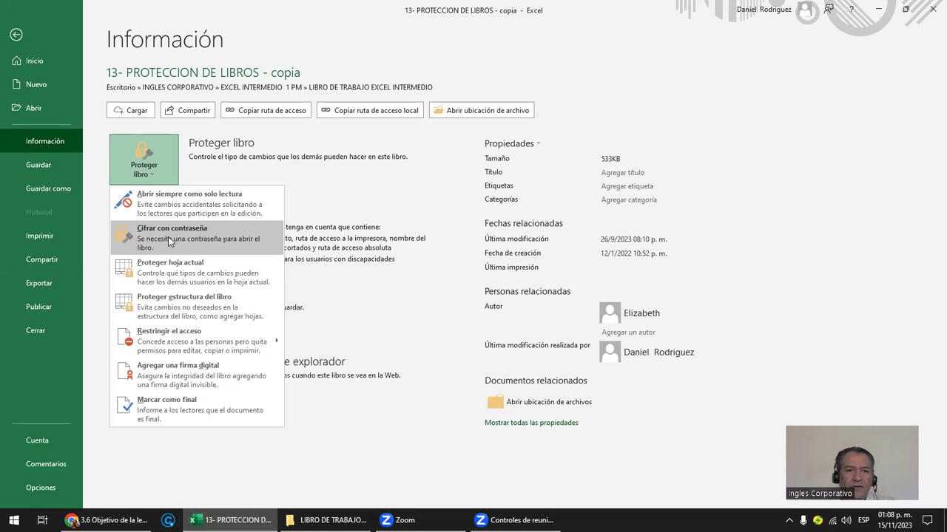
left_click(170, 242)
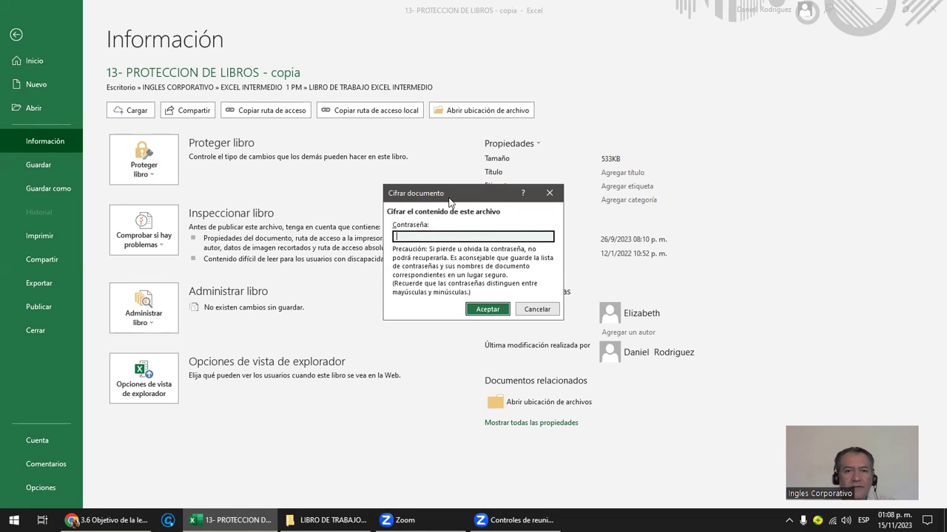
left_click_drag(447, 195, 515, 152)
key("Escape")
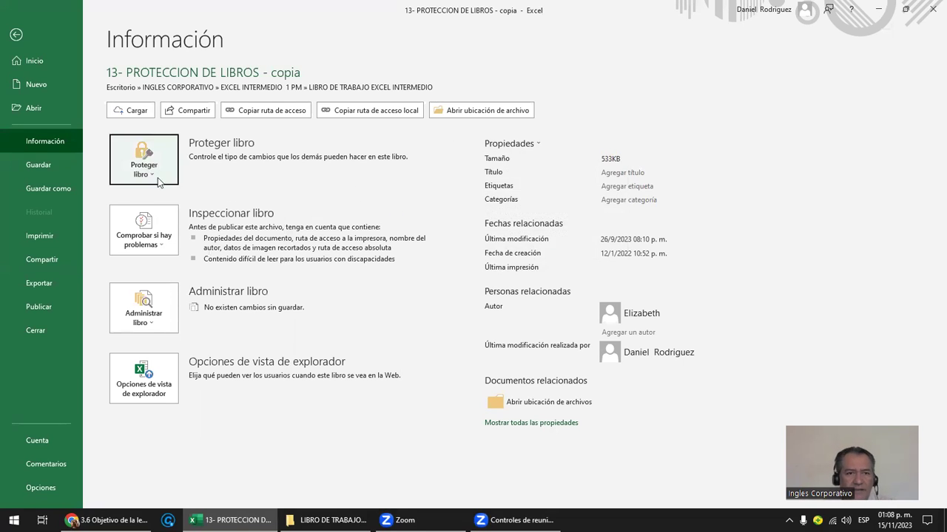
left_click(29, 35)
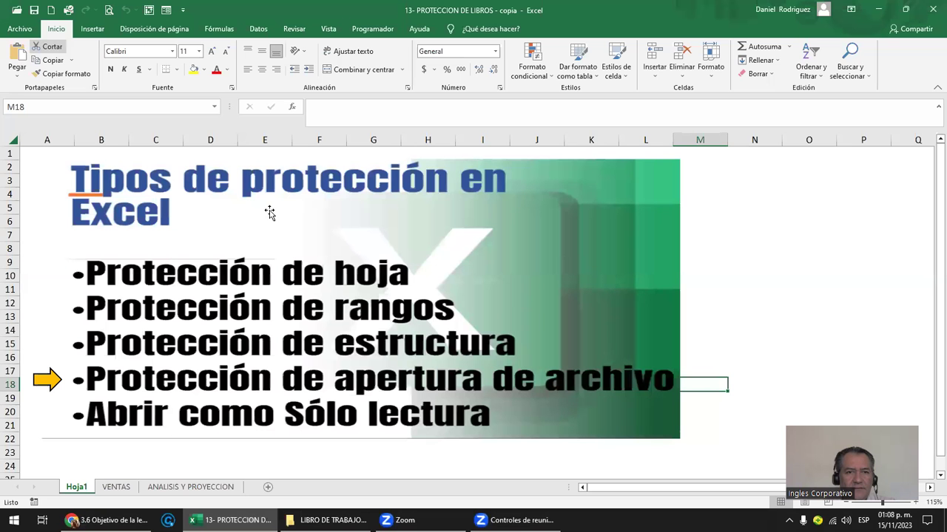
- Encrypt the workbook with an opening password via Cifrar con contraseña, entering and confirming it
left_click(21, 29)
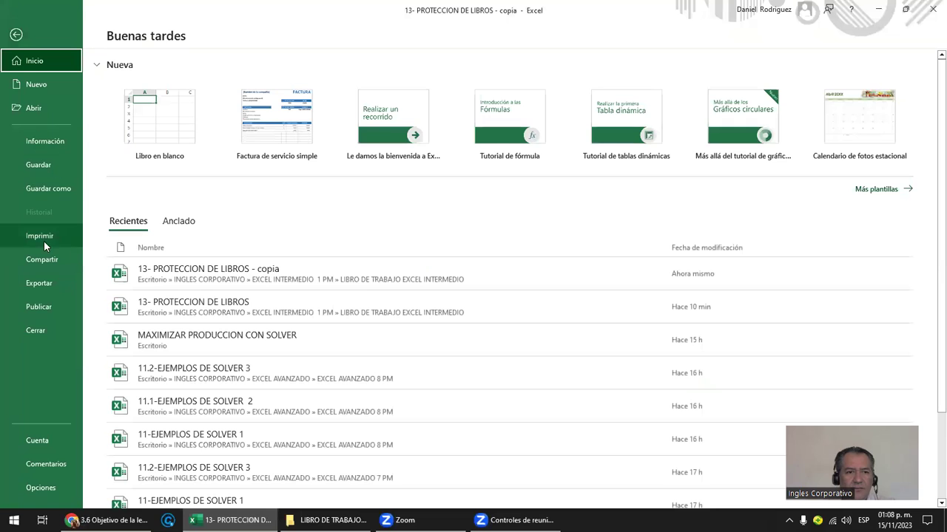
left_click(45, 142)
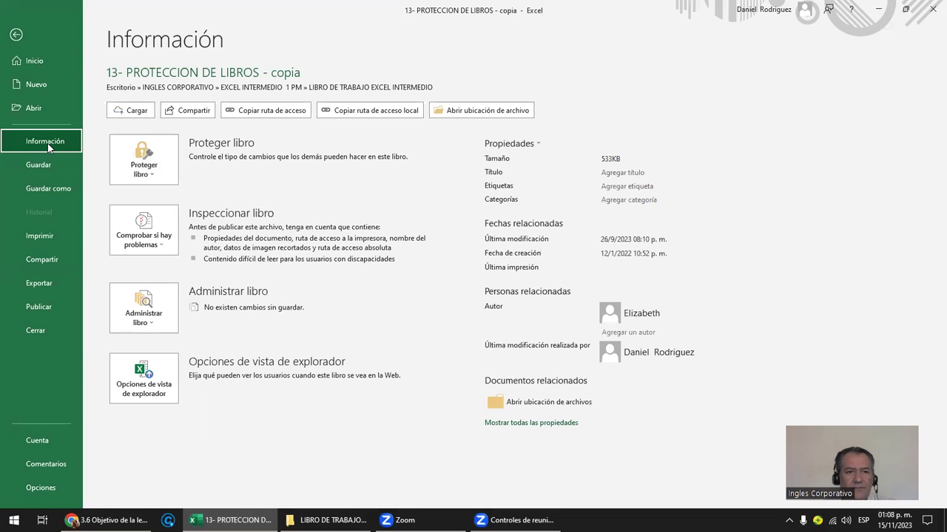
left_click(155, 178)
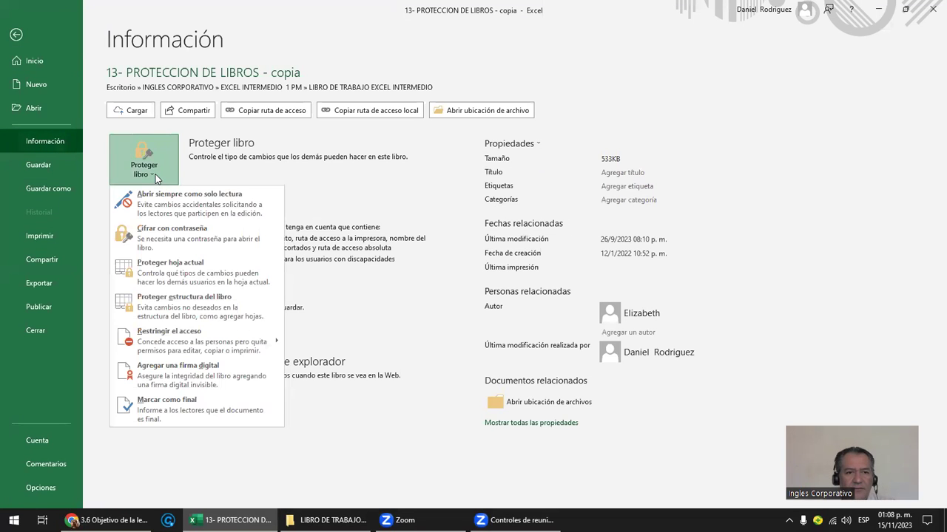
left_click(170, 237)
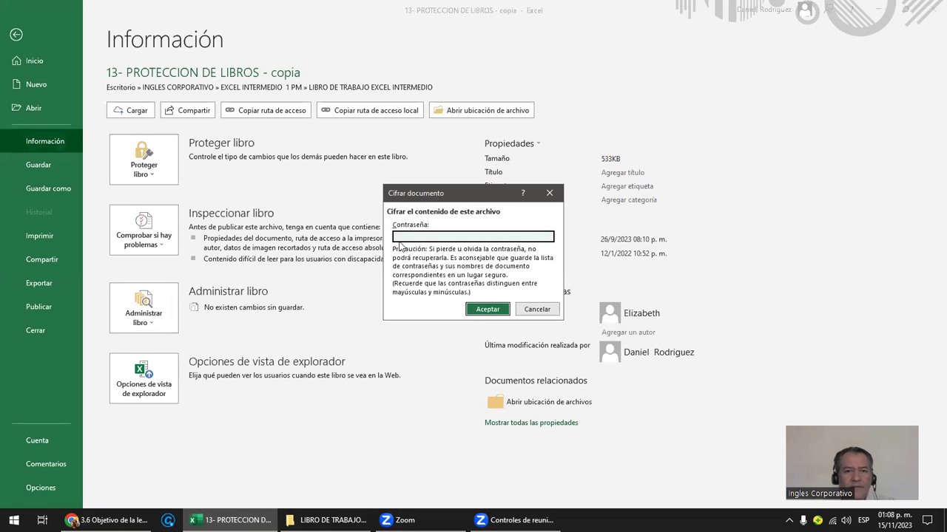
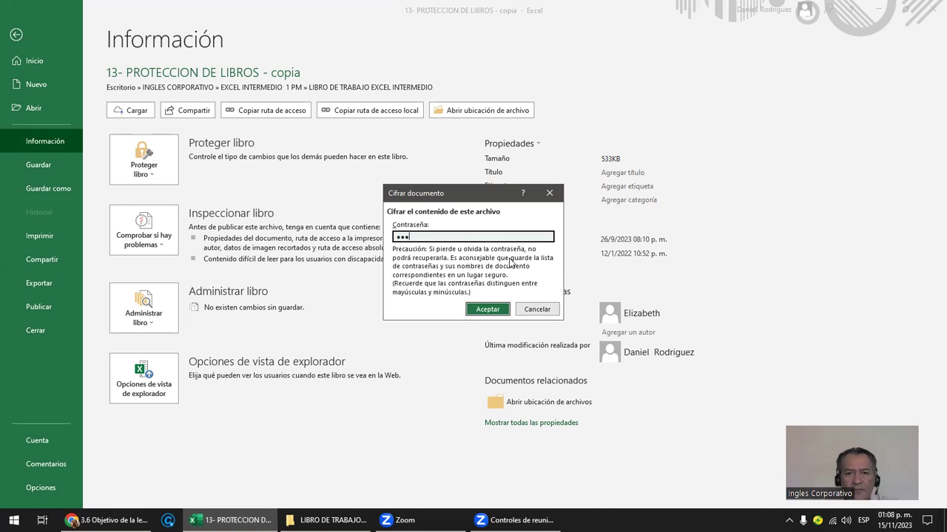
left_click(492, 313)
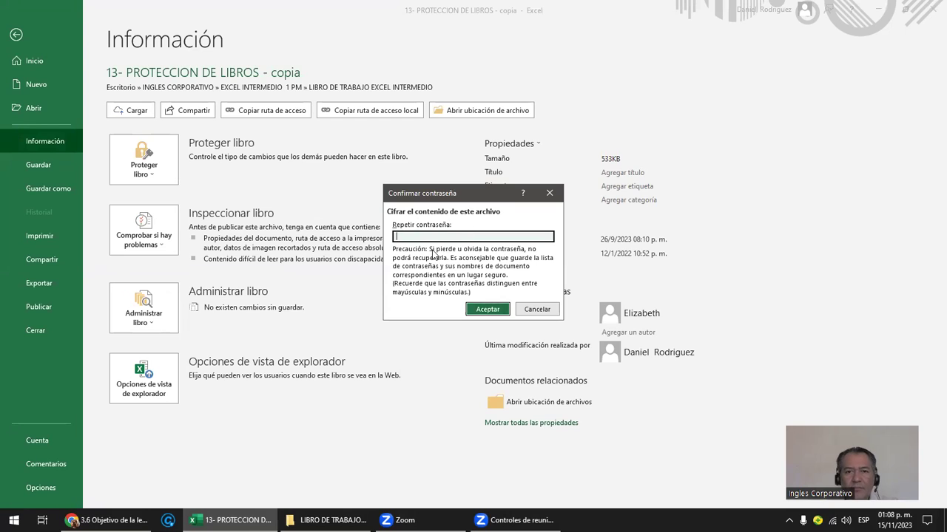
type("1")
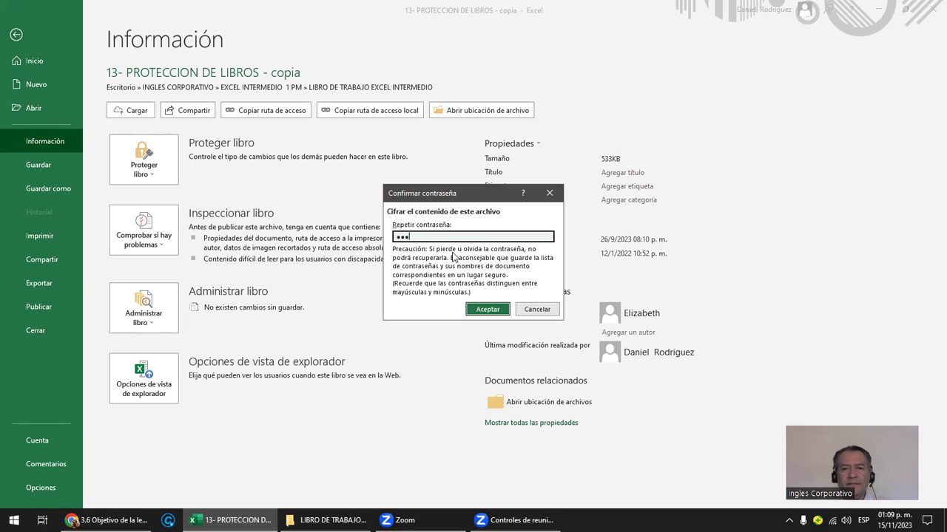
left_click(500, 310)
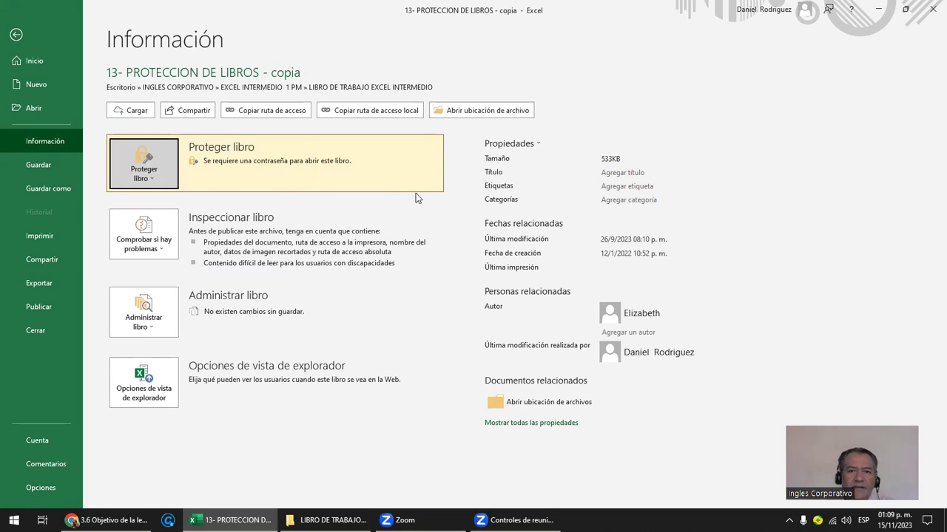
left_click(16, 35)
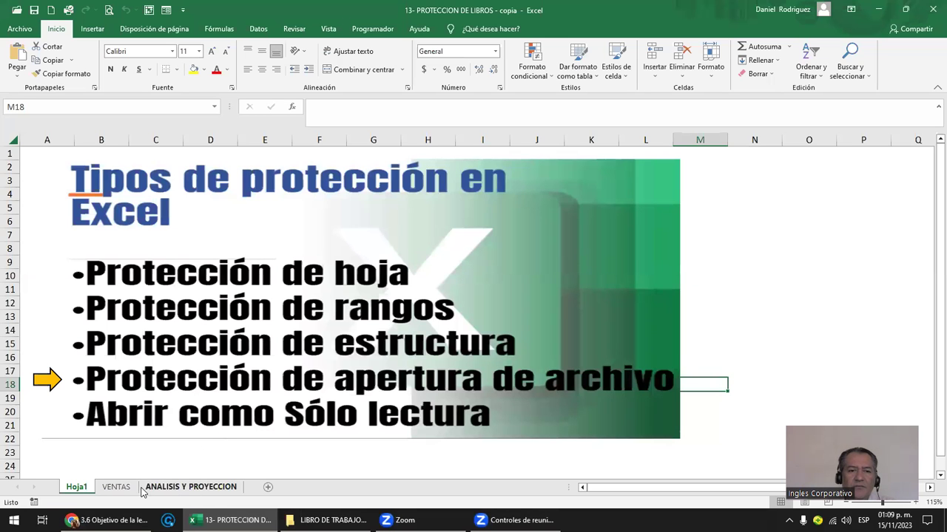
- Glance at the VENTAS sheet, then show ANALISIS Y PROYECCION and select title cell A2
left_click(116, 487)
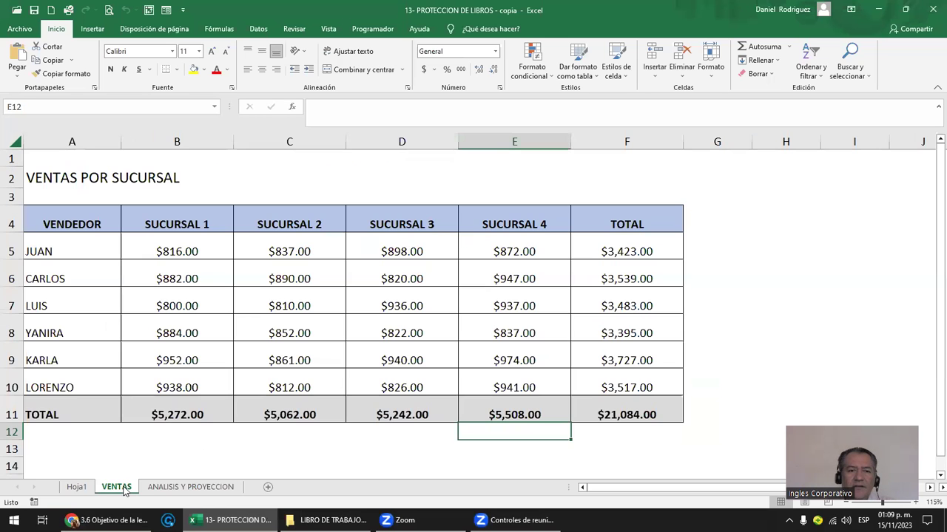
left_click(76, 160)
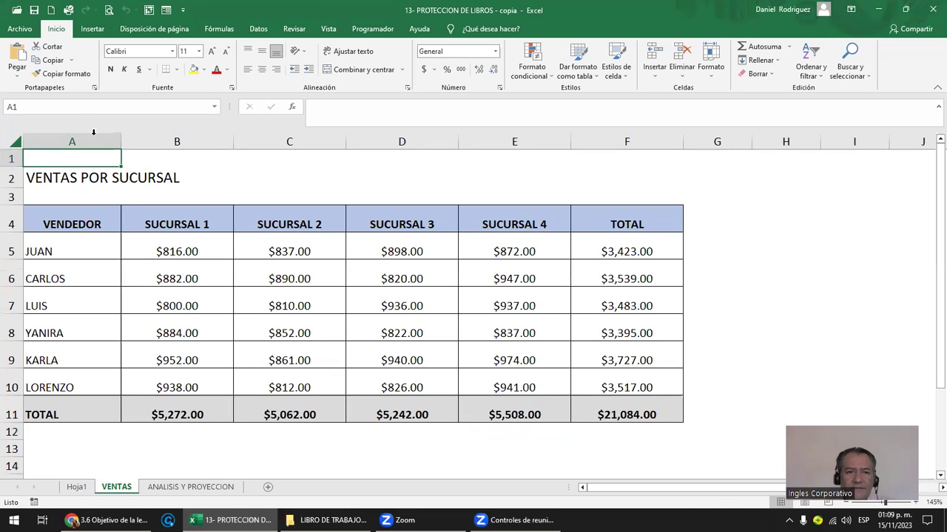
left_click(114, 141)
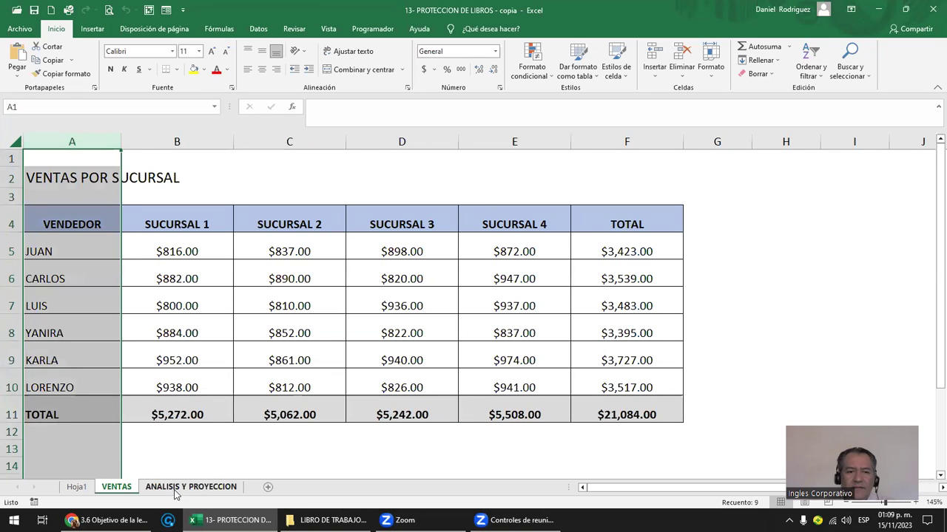
left_click(190, 487)
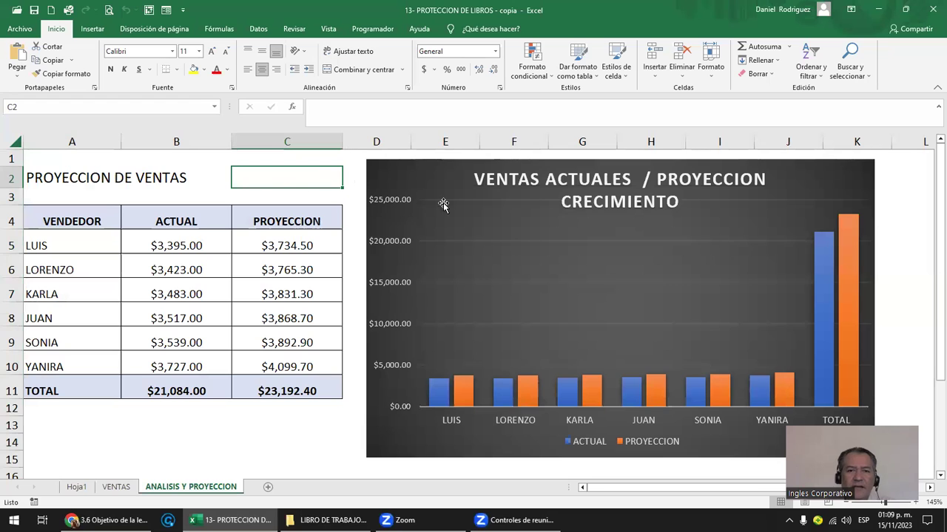
left_click(695, 272)
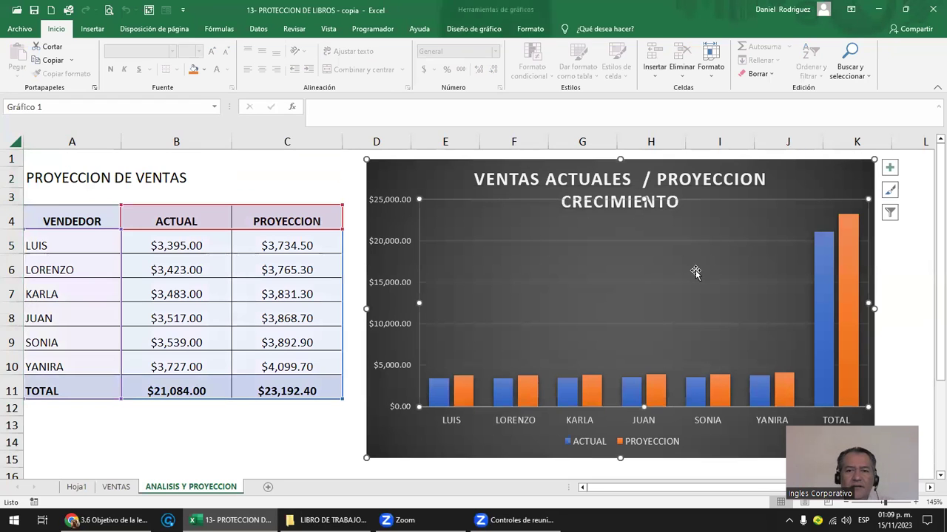
left_click(233, 176)
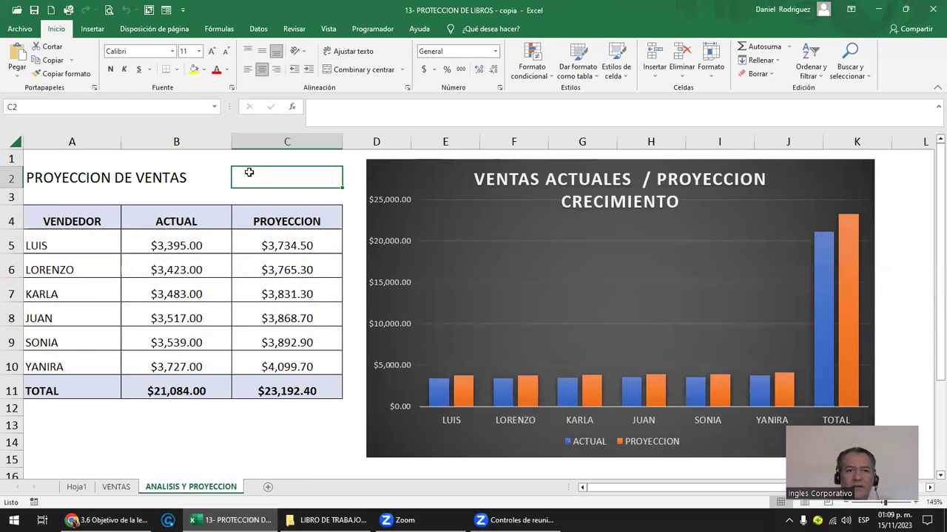
left_click(46, 174)
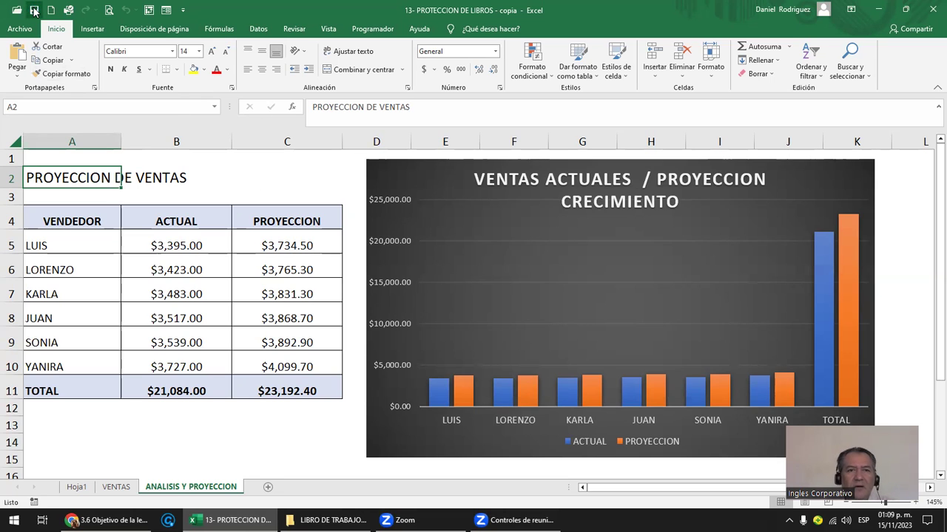
- Close the workbook, reopen it with an incorrect password, and dismiss the error message
left_click(931, 11)
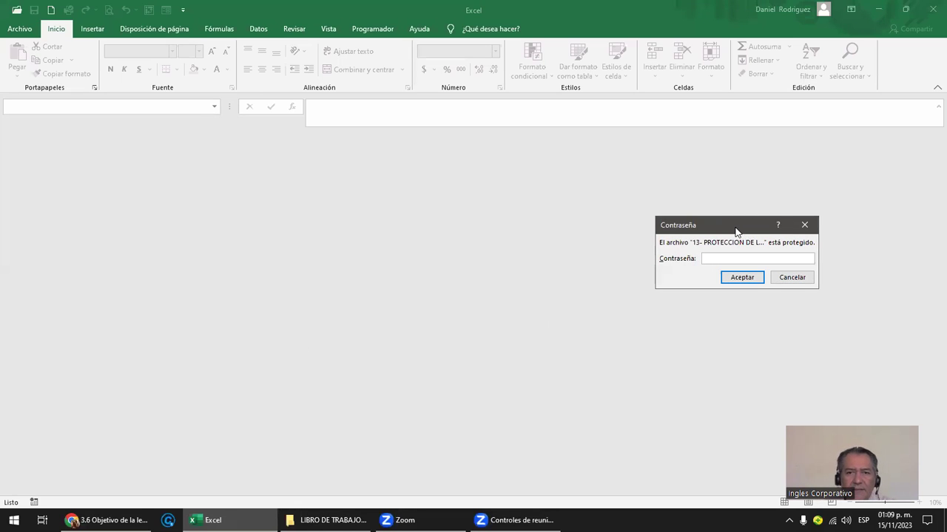
left_click_drag(735, 231, 435, 189)
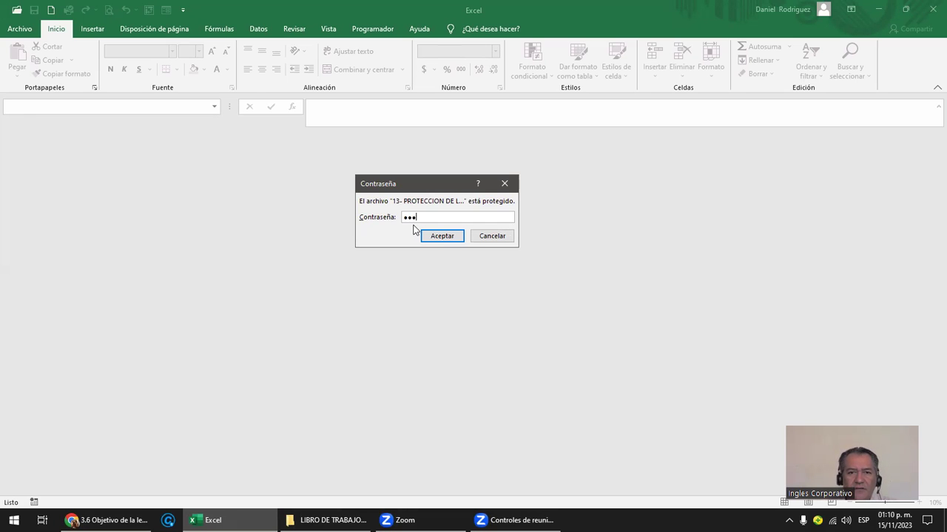
key("Return")
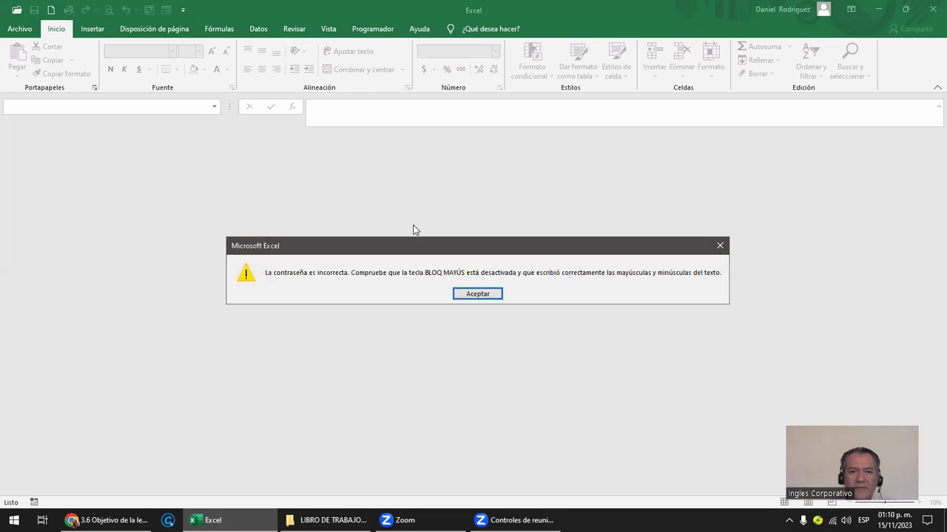
key("Return")
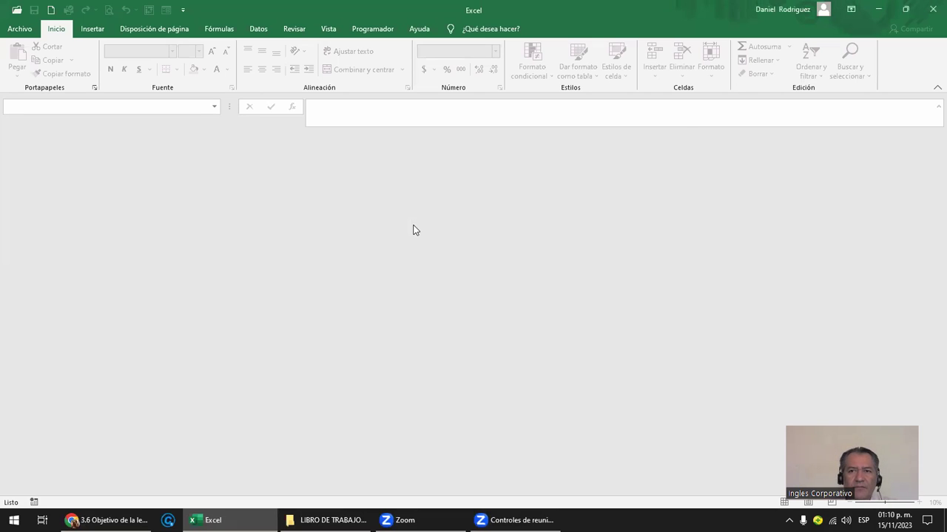
- Reopen '13- PROTECCION DE LIBROS - copia' from recent files and enter its opening password
left_click(20, 28)
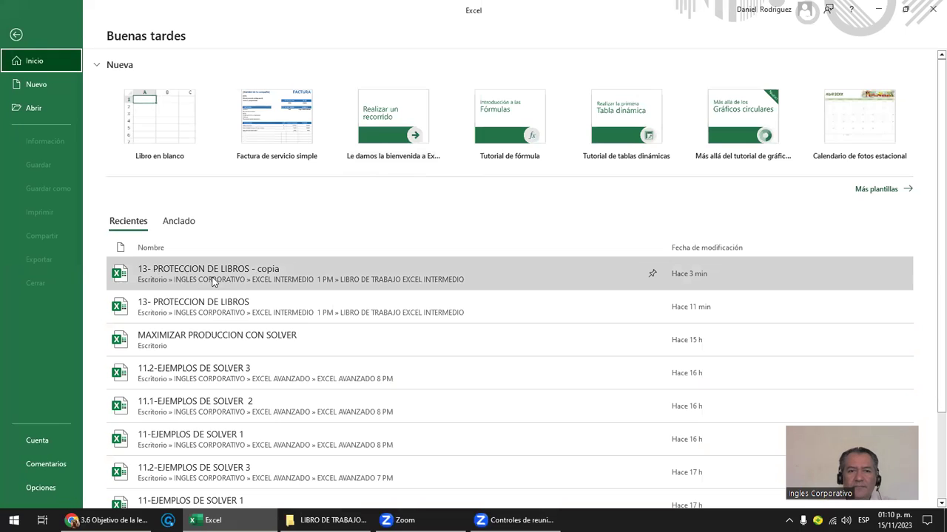
left_click(213, 281)
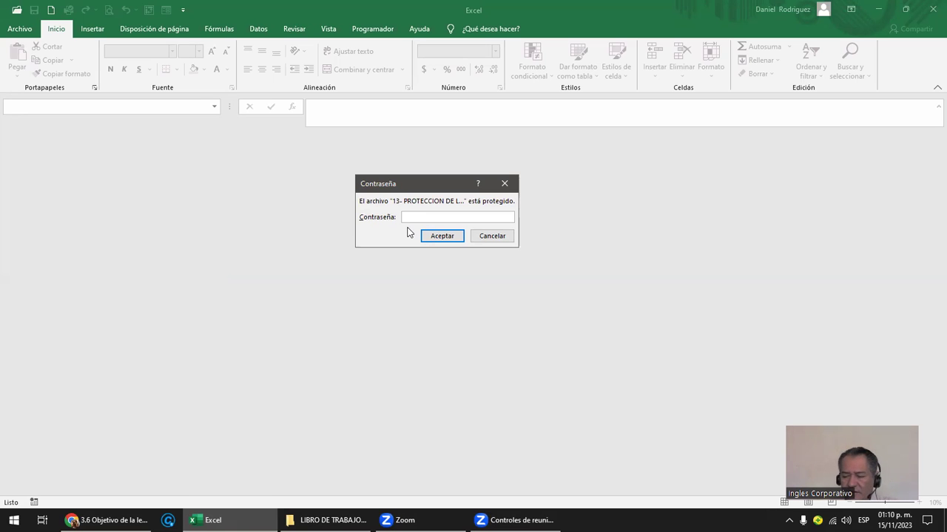
key("Return")
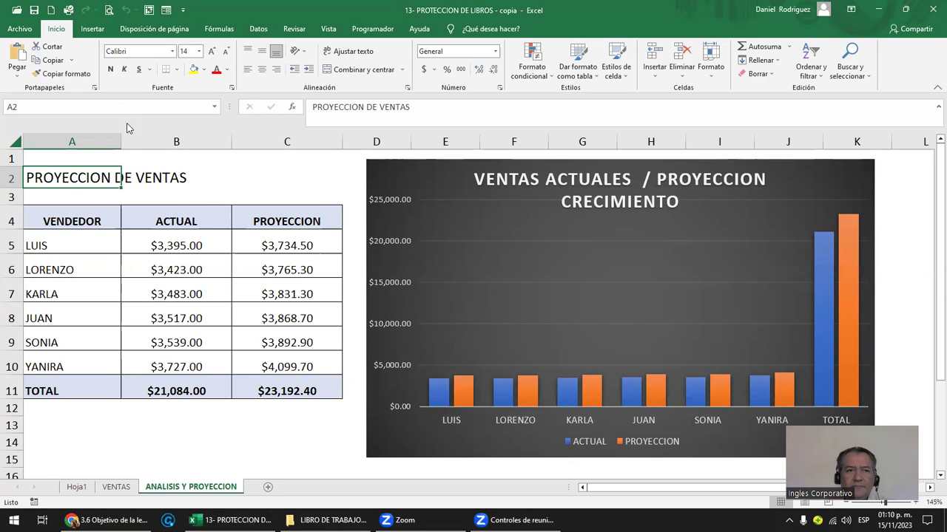
- In Proteger libro > Cifrar con contraseña, overwrite the old password with a new one and confirm it
left_click(21, 30)
left_click(42, 140)
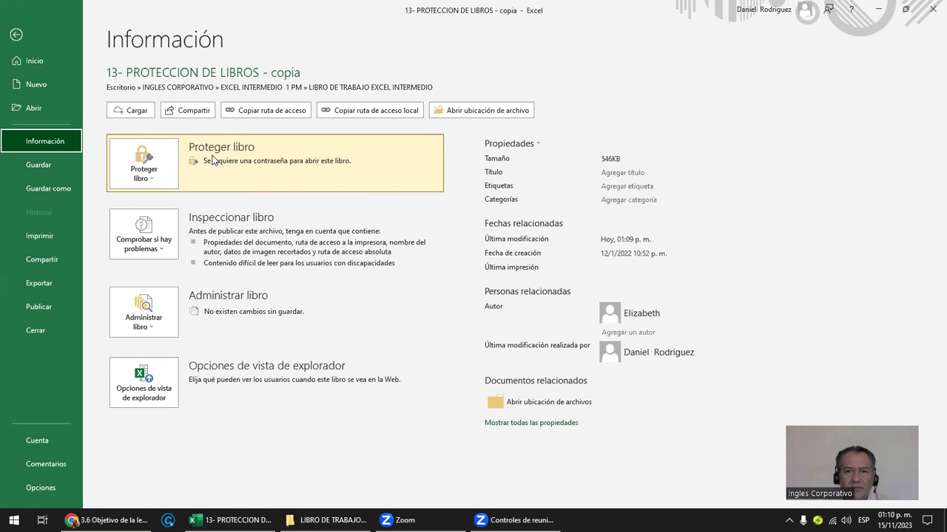
left_click(151, 178)
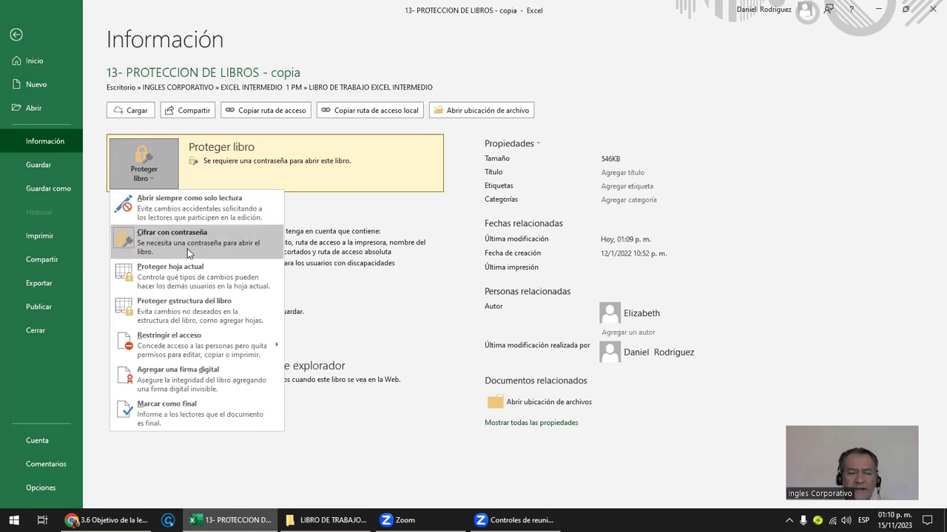
left_click(159, 244)
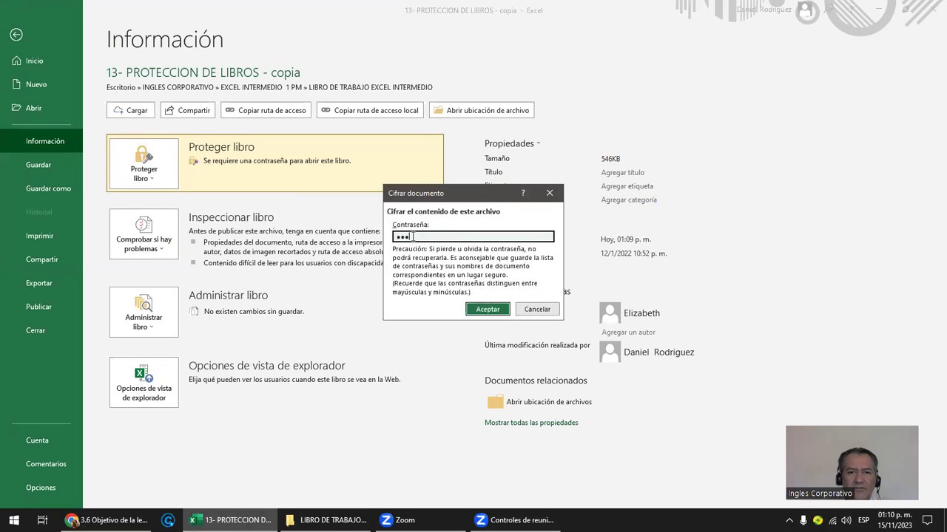
left_click_drag(394, 237, 465, 235)
left_click(443, 237)
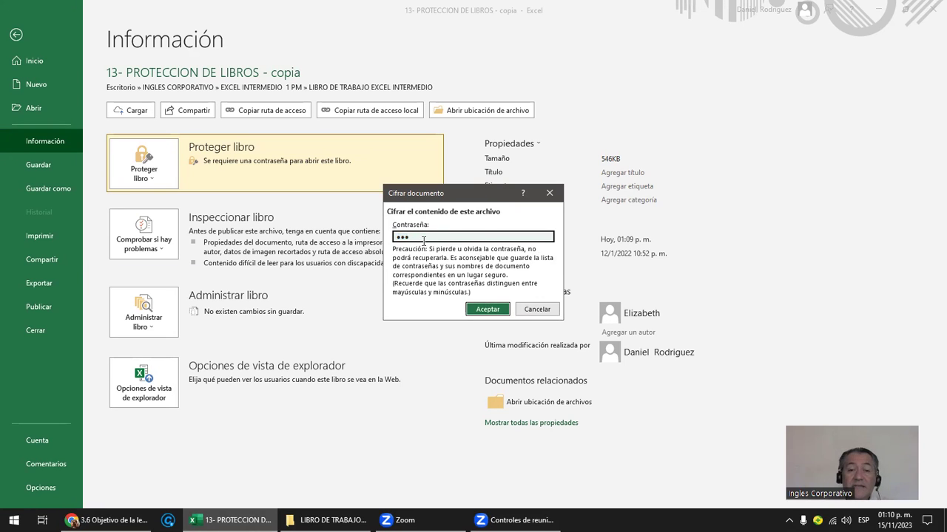
left_click_drag(421, 238, 373, 242)
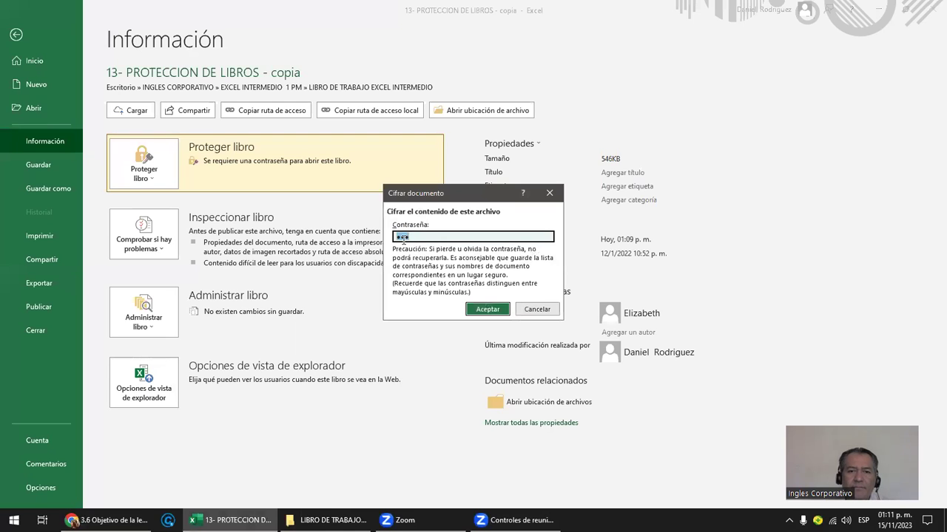
type("1")
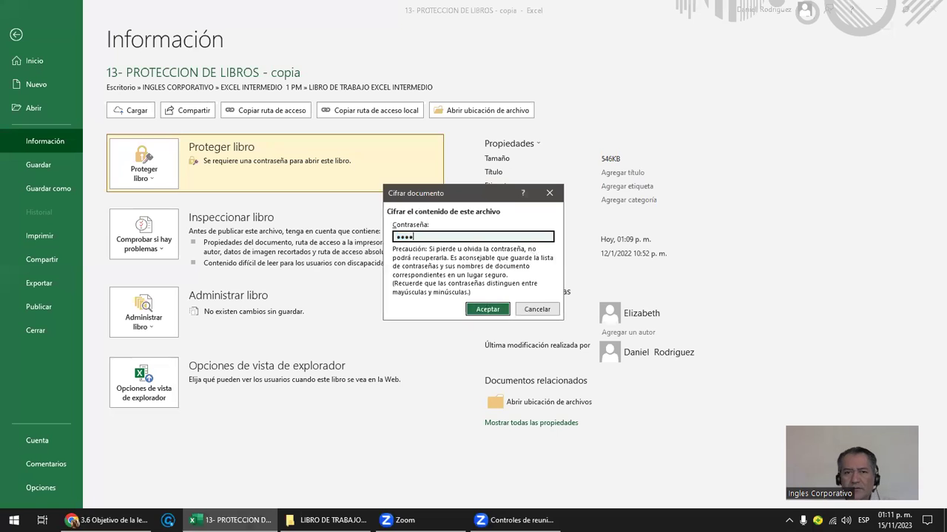
left_click(490, 310)
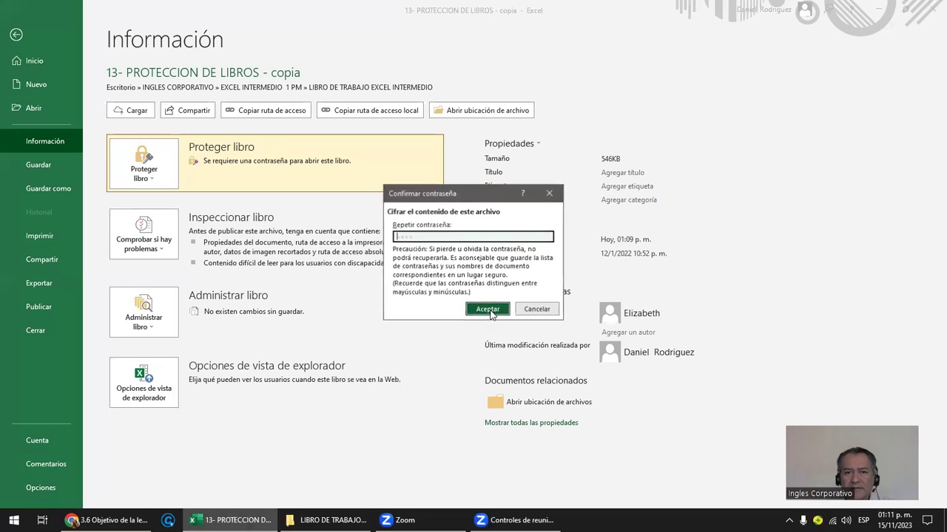
type("1")
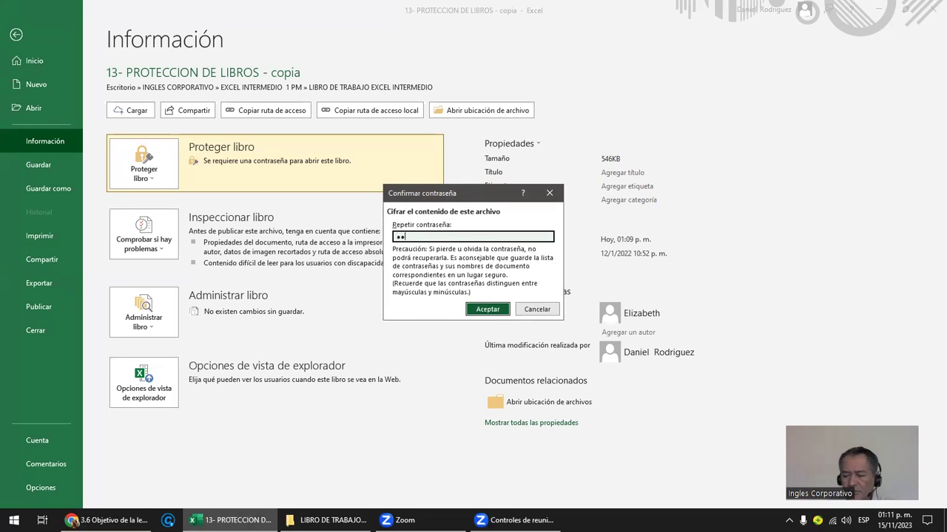
left_click(493, 311)
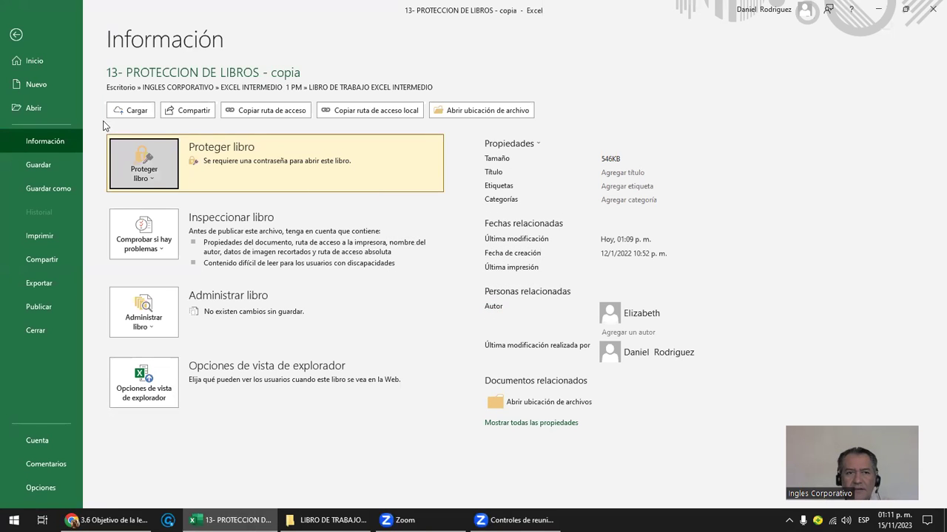
- Make the PROYECCION DE VENTAS title in A2 red, save from the Quick Access Toolbar, and close Excel
left_click(18, 36)
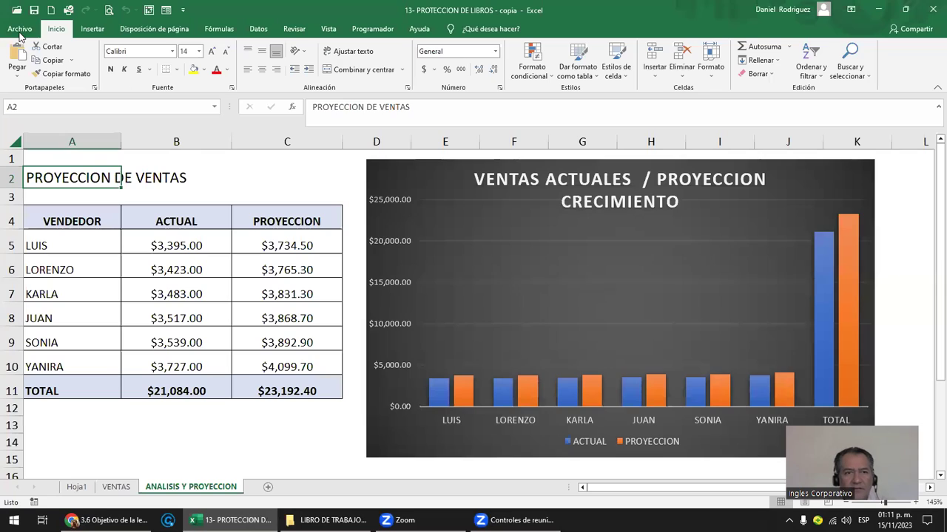
left_click(216, 69)
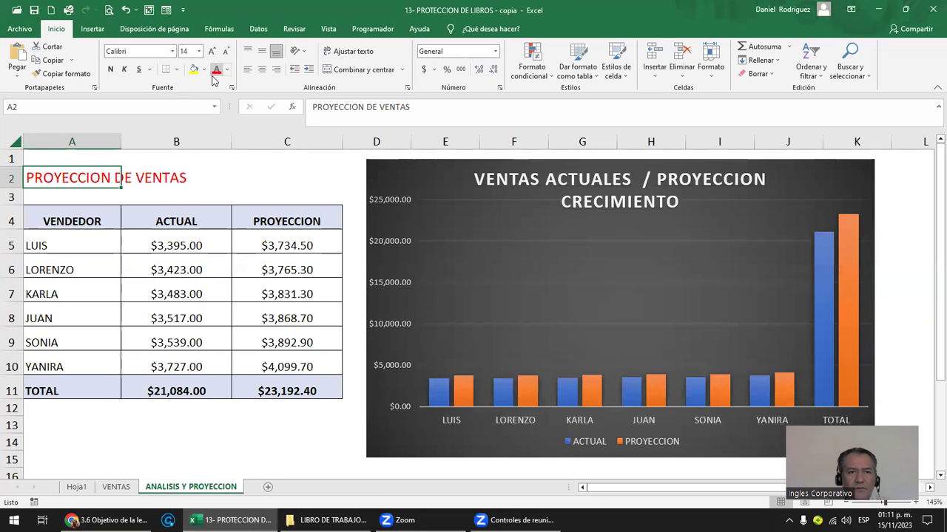
left_click(34, 9)
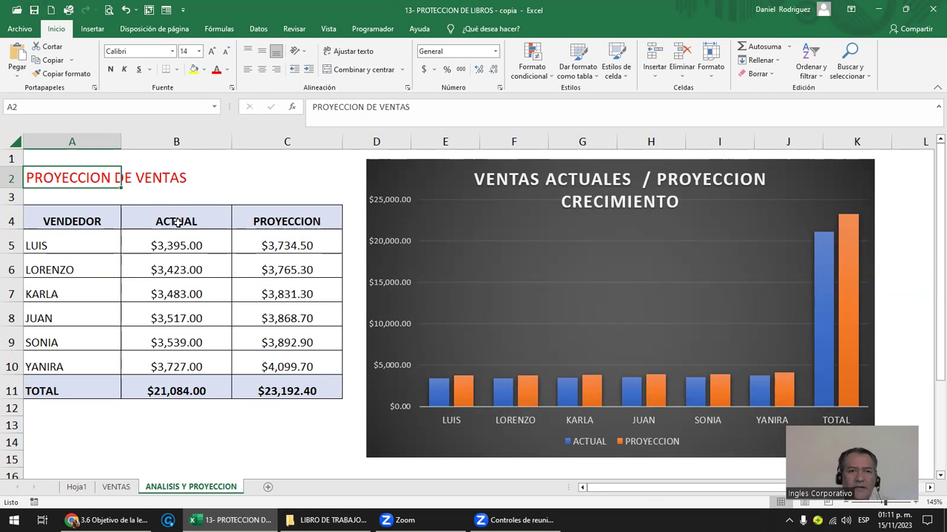
left_click(933, 10)
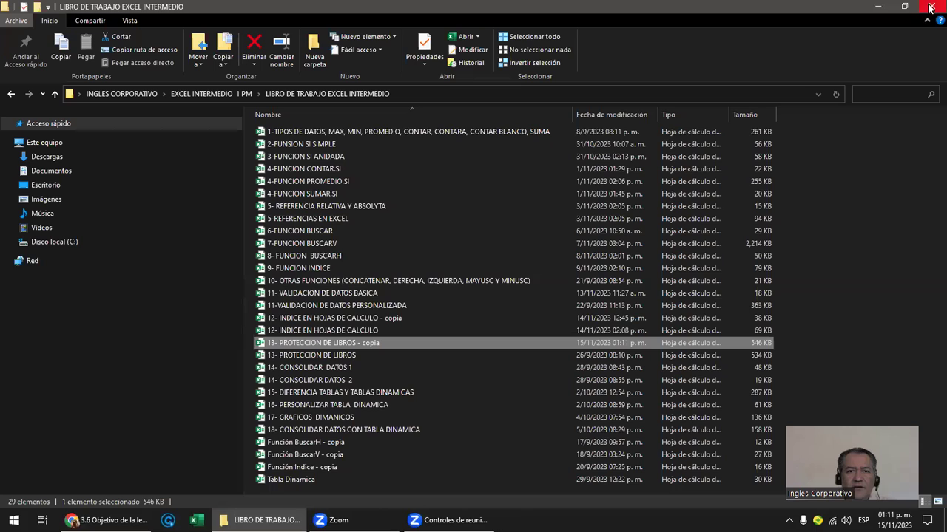
- Launch '13- PROTECCION DE LIBROS - copia' from the LIBRO DE TRABAJO EXCEL INTERMEDIO folder
double_click(304, 343)
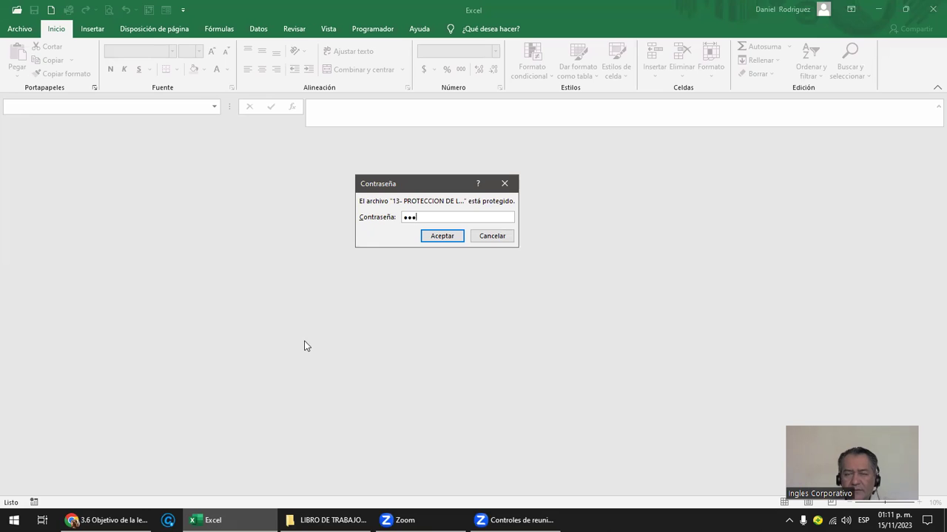
- Reopen 13- PROTECCION DE LIBROS - copia from recent files using its new opening password
key("Return")
key("Return")
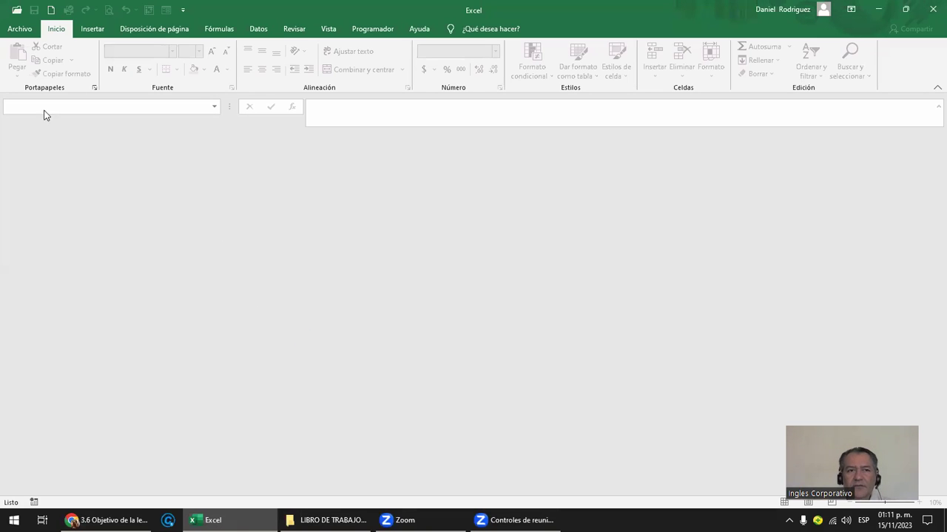
left_click(18, 29)
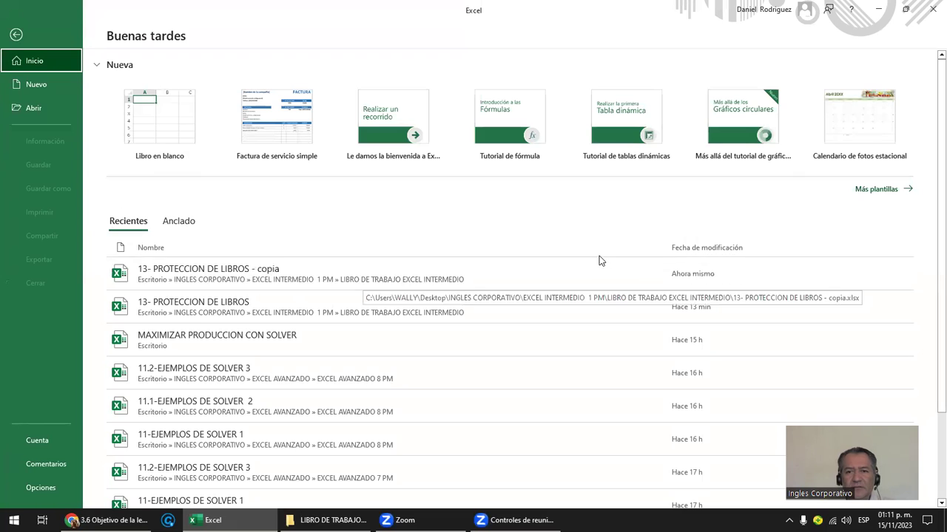
left_click(290, 278)
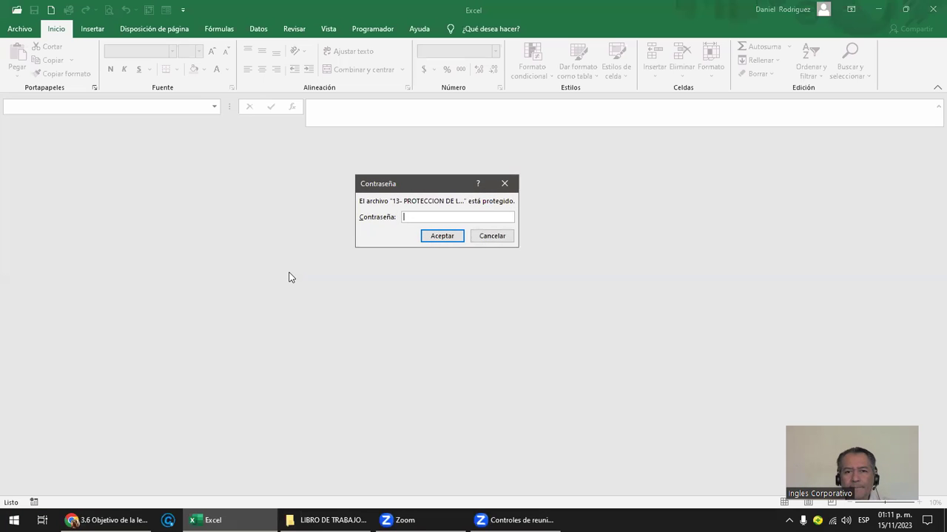
type("4")
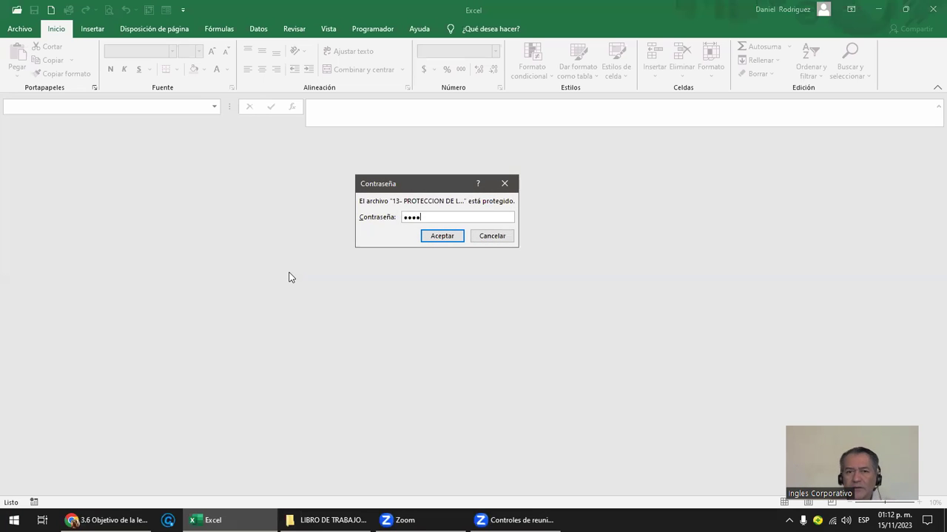
key("Return")
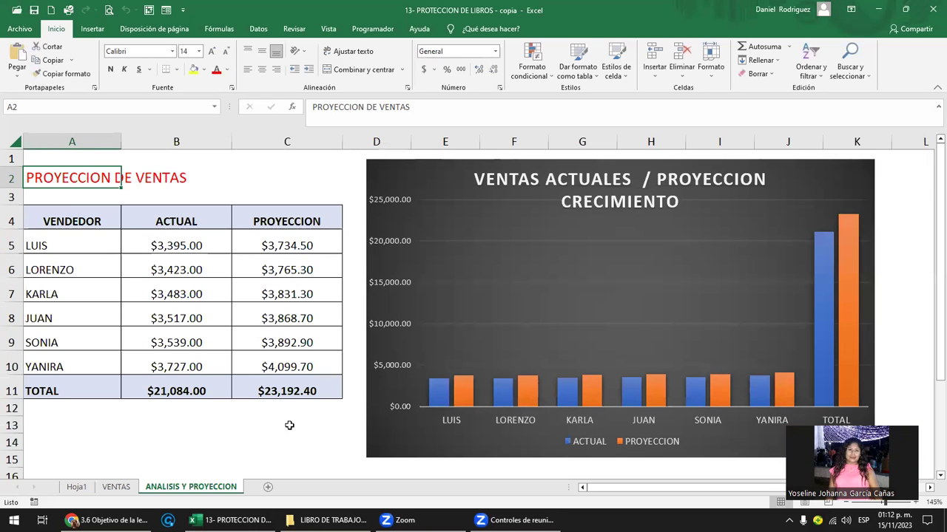
- Enter PRACTICA. in C2 and fill it yellow
left_click(85, 423)
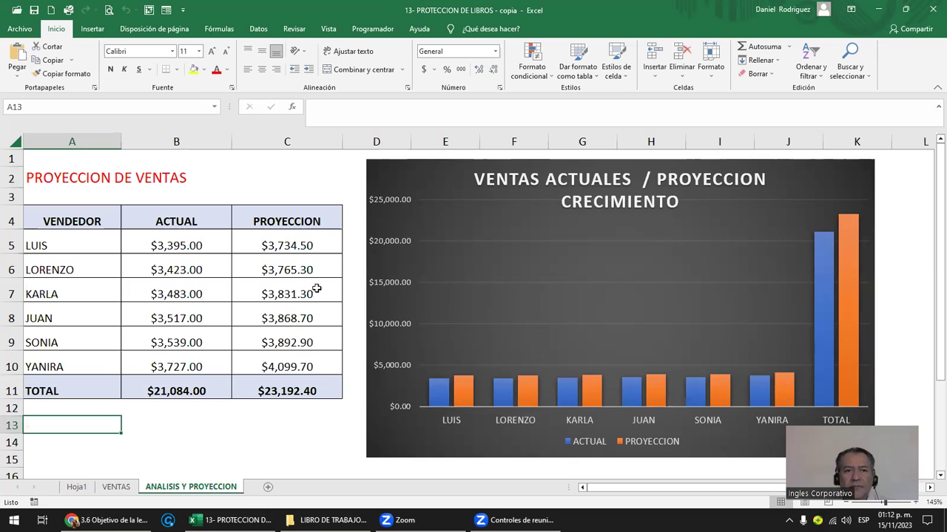
left_click(292, 171)
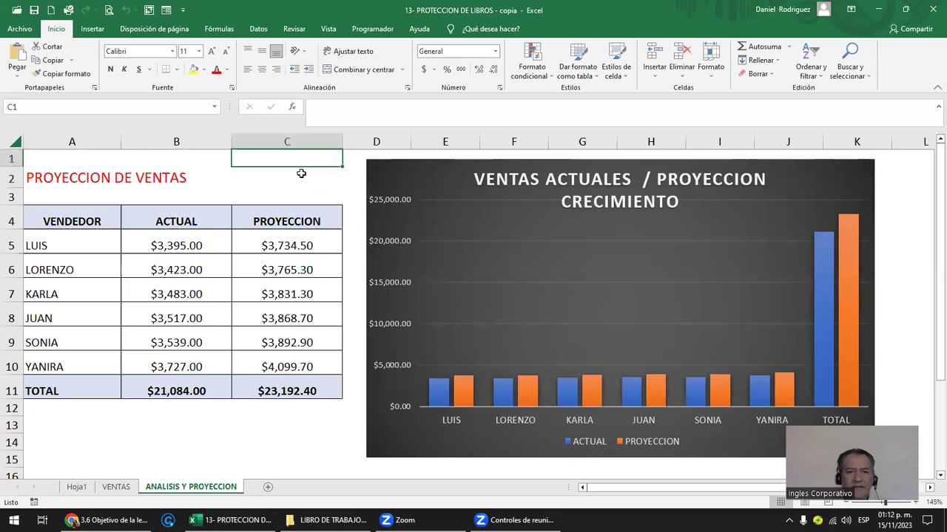
type("pro")
key("BackSpace")
key("BackSpace")
key("BackSpace")
type("PRACTICA.")
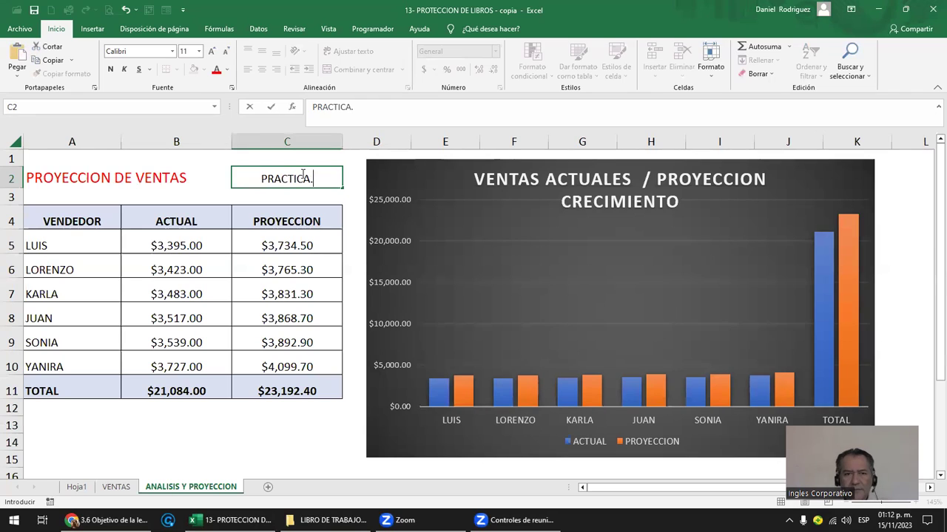
key("Return")
left_click(274, 175)
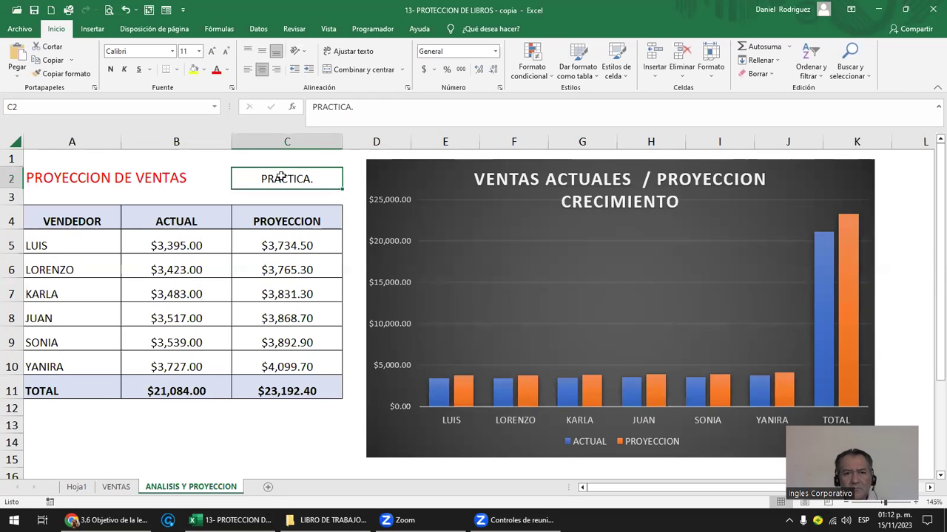
left_click(193, 69)
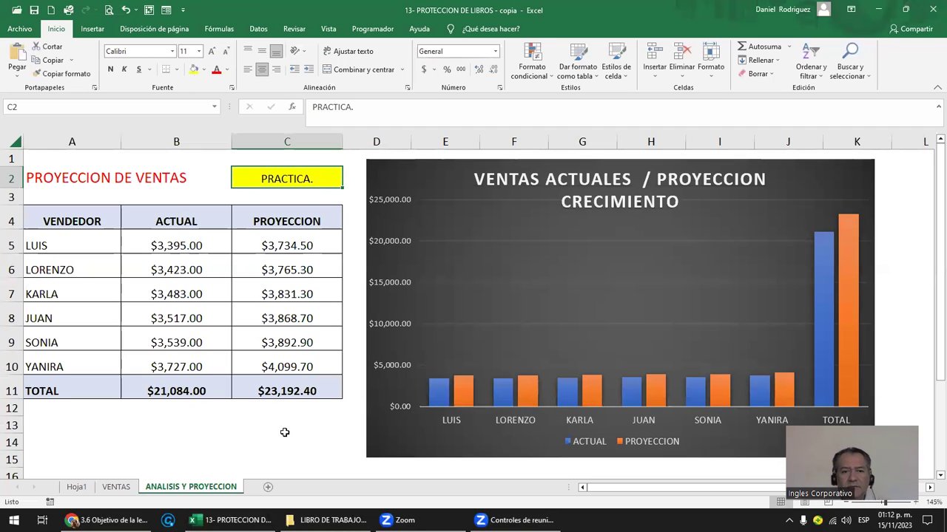
- Put the password value in C13 and a CONTRASEÑA label in B13, filling B13:C13 yellow
left_click(285, 433)
key("Return")
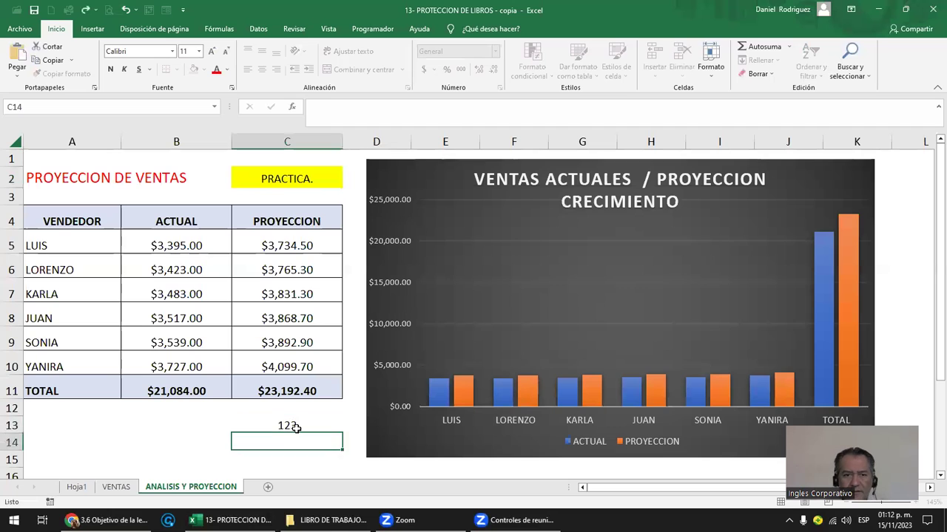
key("Up")
key("Left")
key("Left")
key("Right")
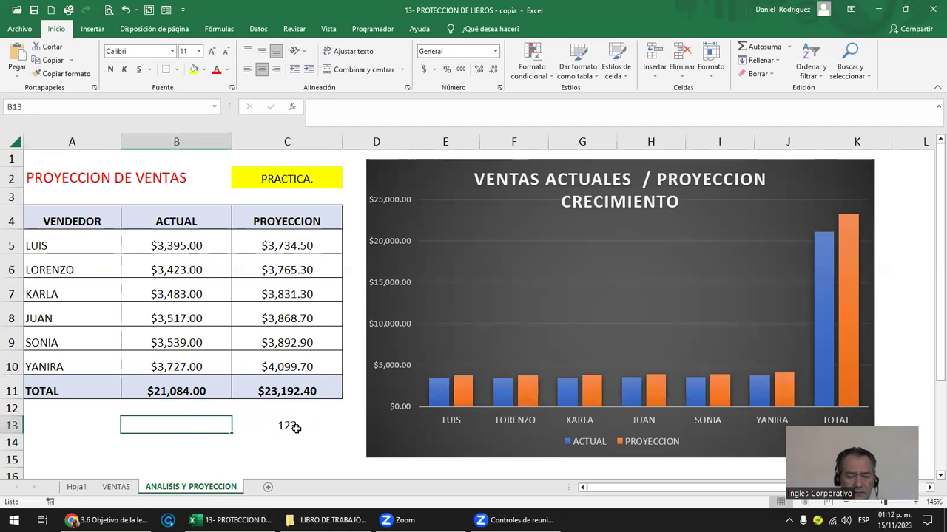
type("CONTRASEÑA")
key("Return")
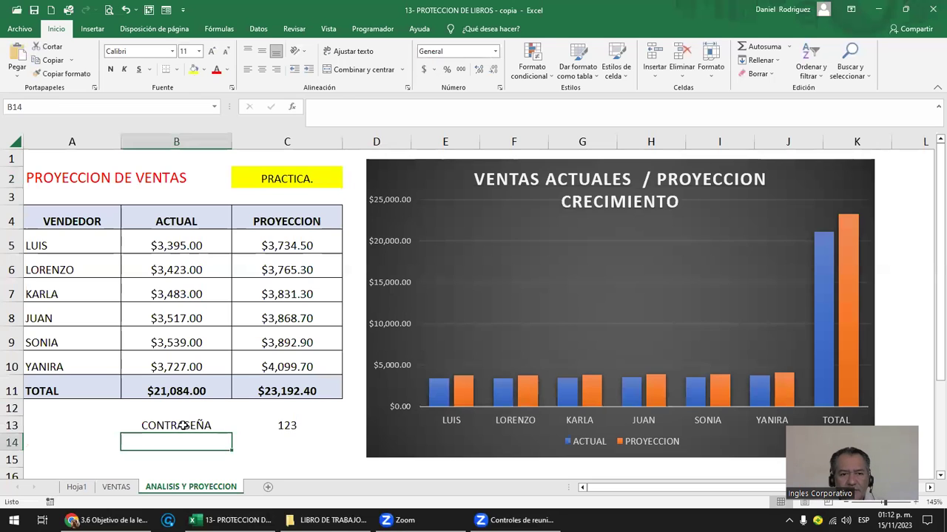
left_click_drag(182, 426, 288, 426)
left_click(193, 69)
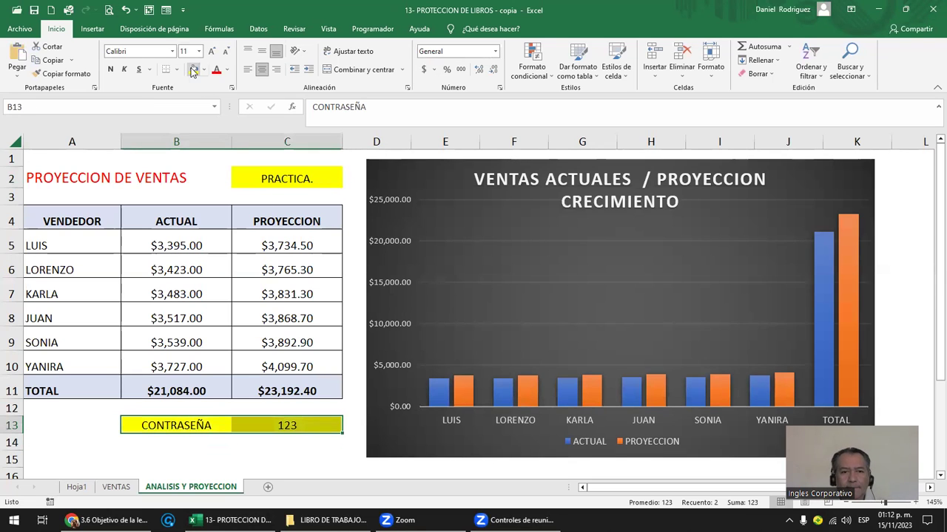
left_click(282, 454)
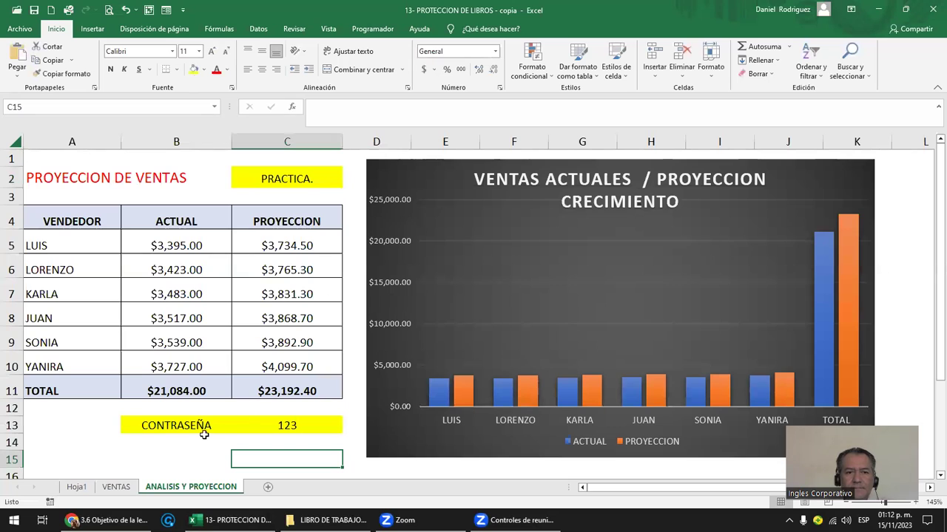
left_click(272, 429)
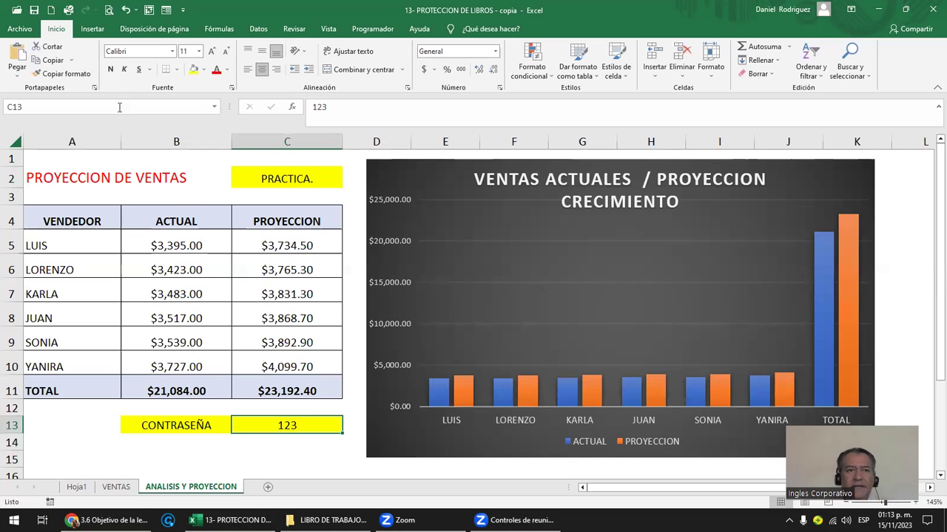
- Check the Información page's Proteger libro status, then switch to the course lesson in Chrome
left_click(19, 31)
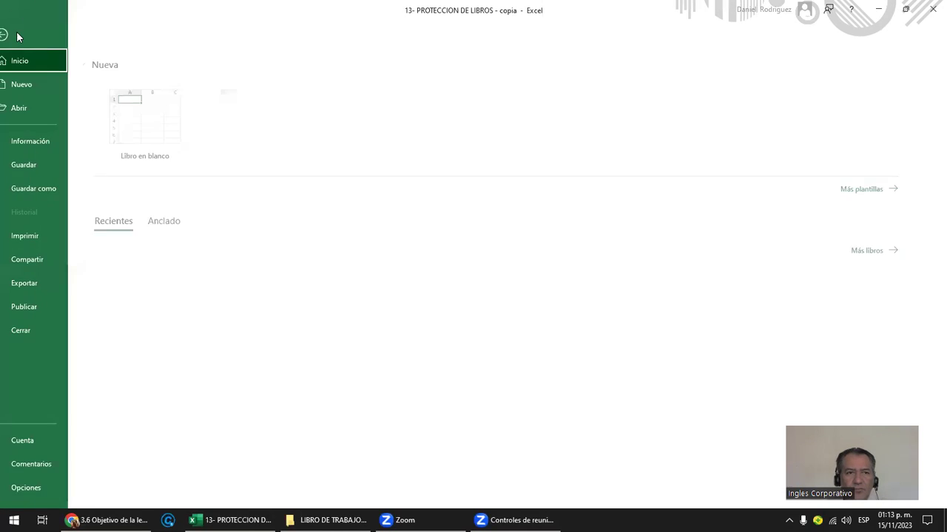
left_click(58, 142)
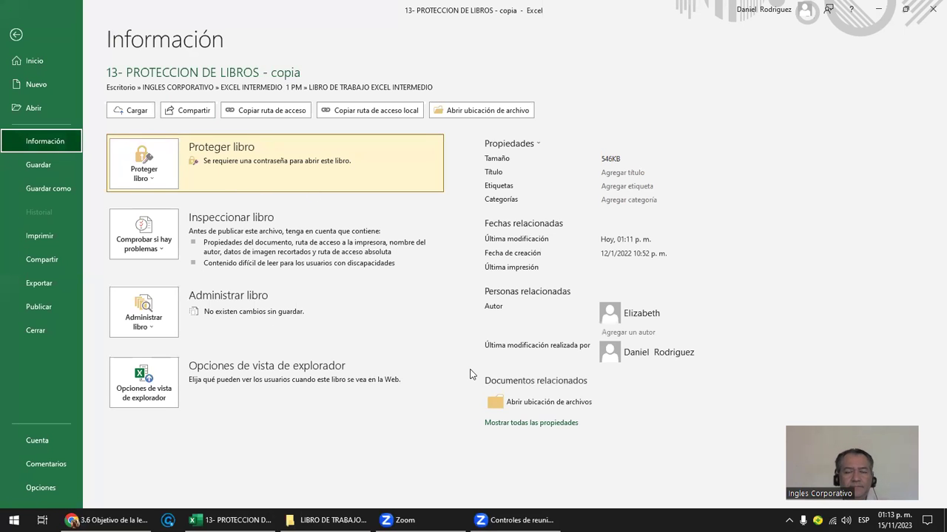
left_click(108, 520)
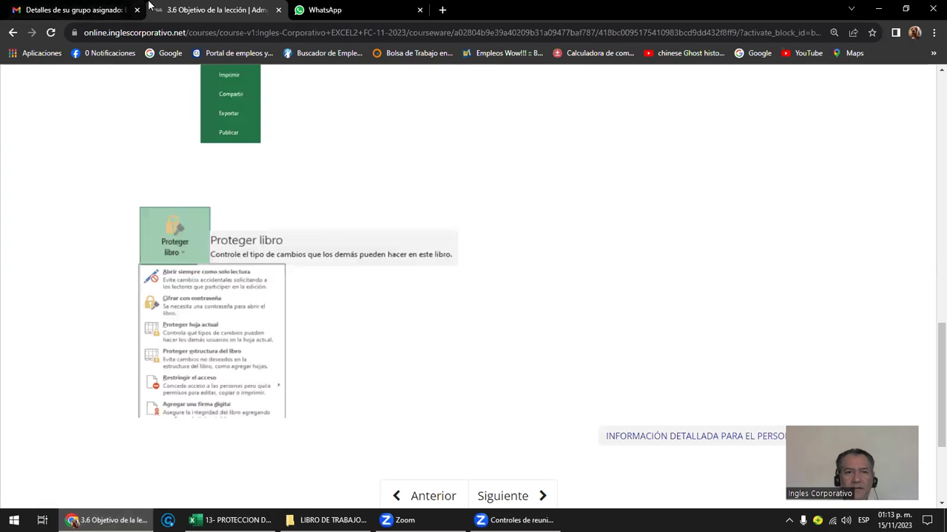
- Look at the WhatsApp group chat, then go back to Excel's Información page
left_click(370, 10)
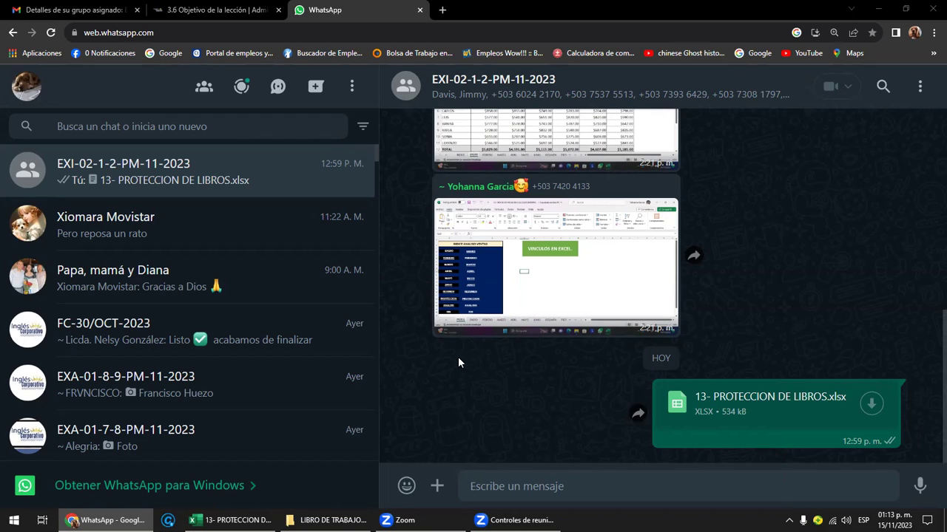
left_click(230, 520)
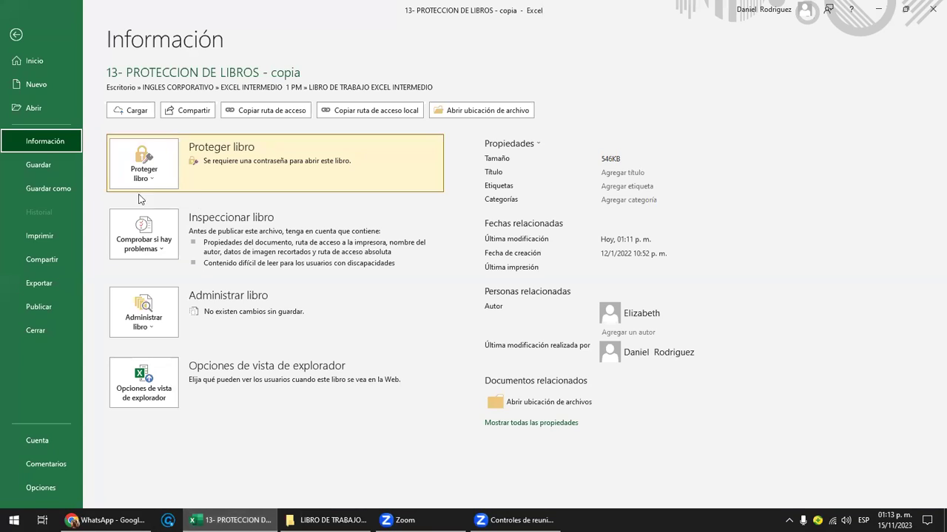
- Go back to the ANALISIS Y PROYECCION sheet and undo an accidental resize of the sales chart
left_click(15, 35)
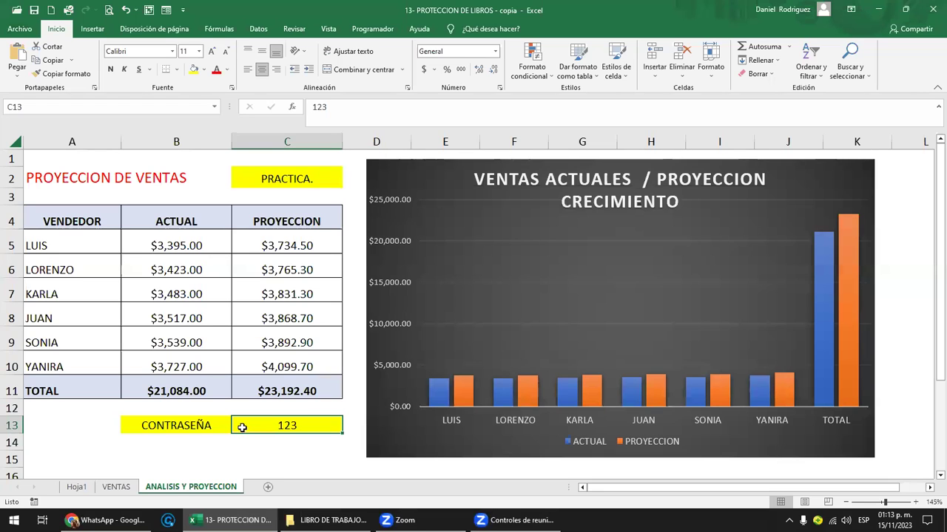
left_click(872, 318)
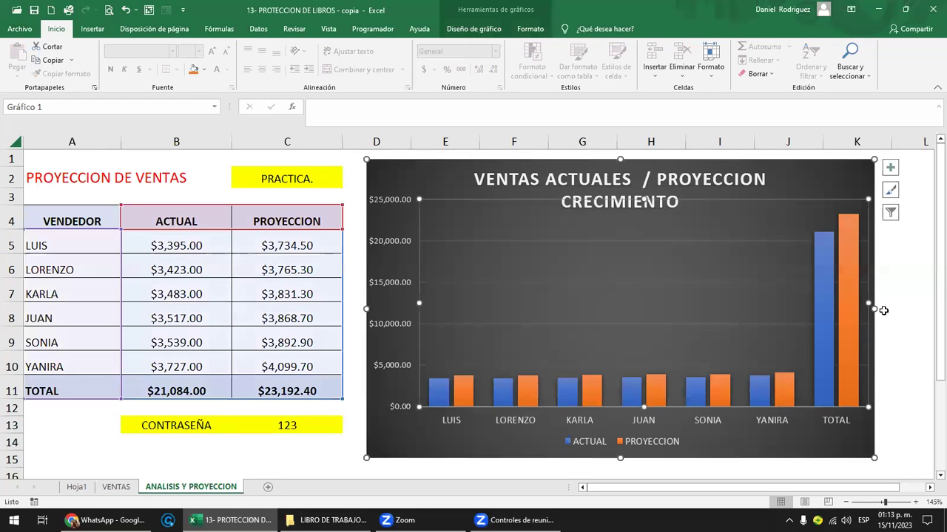
left_click_drag(874, 309, 816, 309)
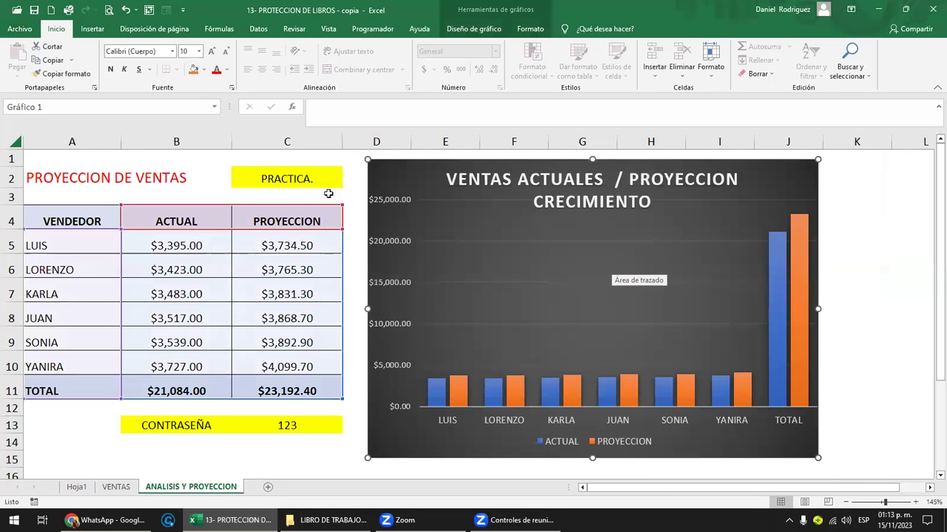
left_click(288, 181)
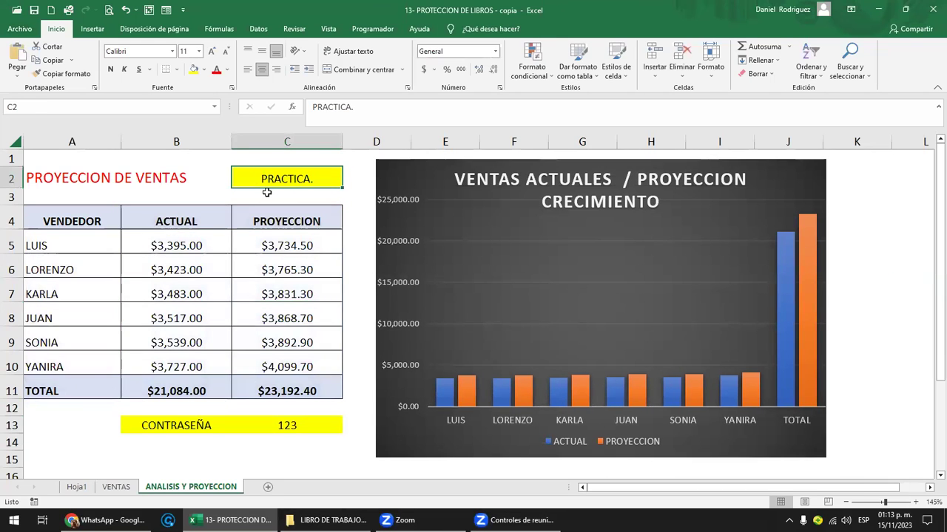
key("ctrl+z")
left_click(206, 184)
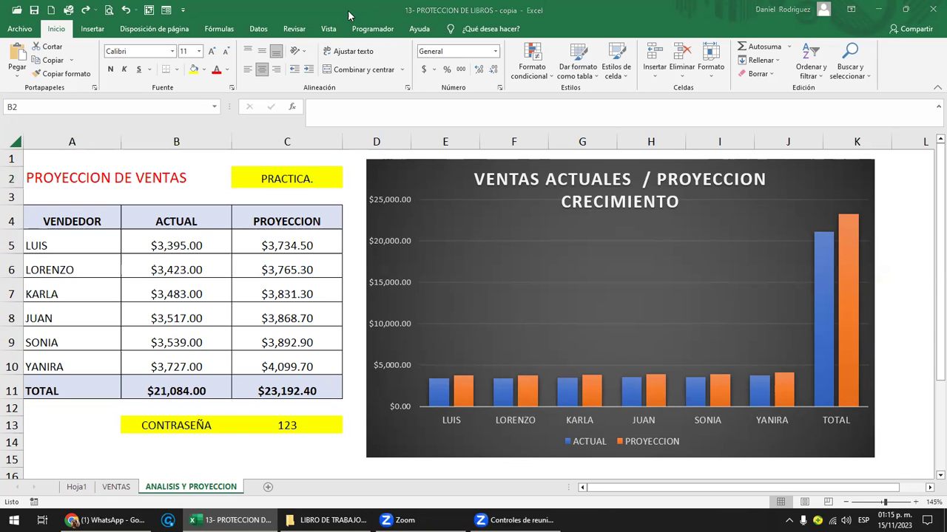
- Open the EXI-02-1-2-PM-11-2023 group chat and view the first shared screenshots
left_click(107, 520)
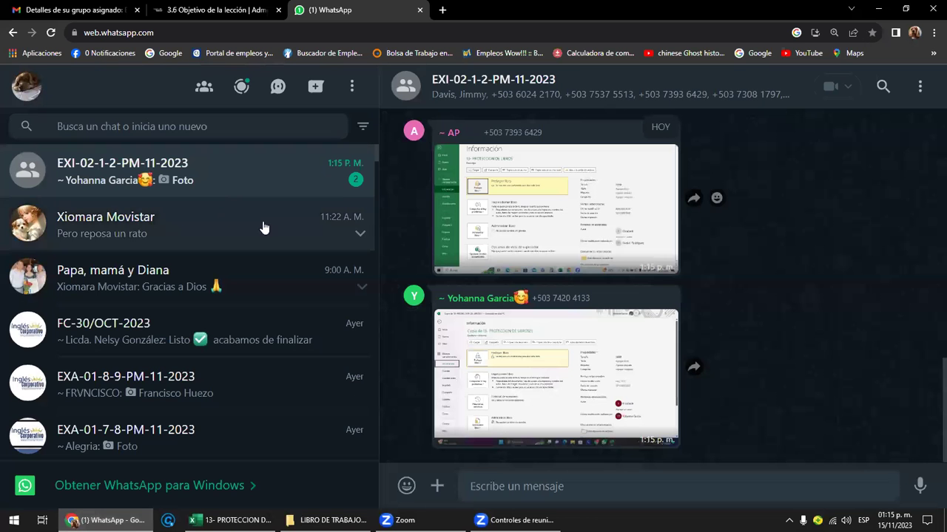
left_click(218, 185)
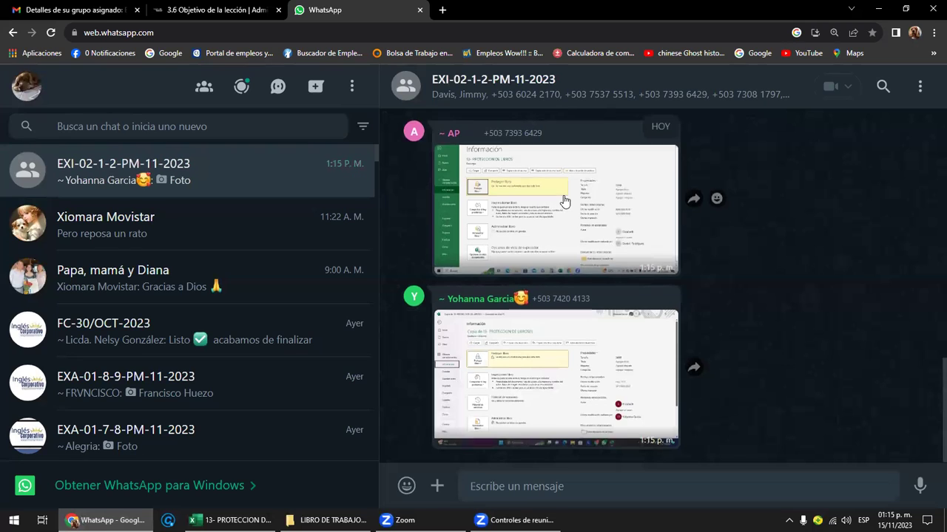
left_click(565, 343)
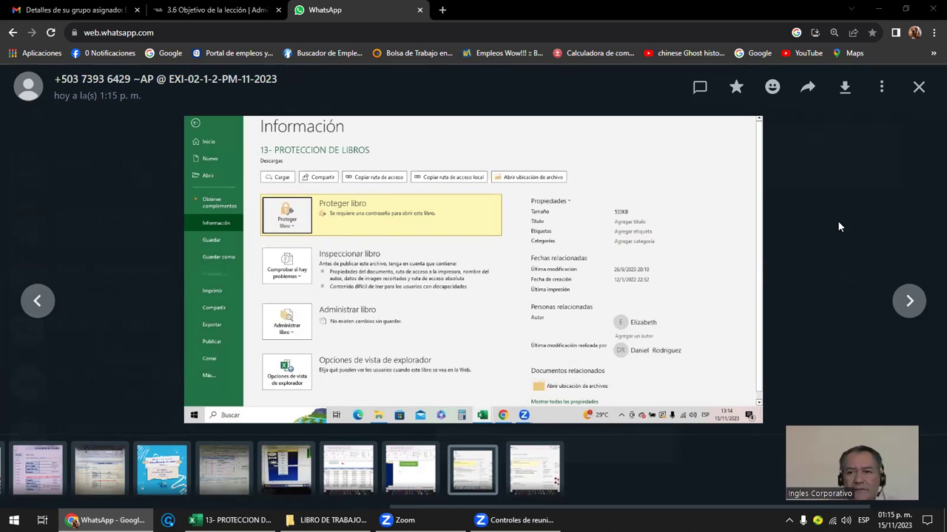
left_click(909, 303)
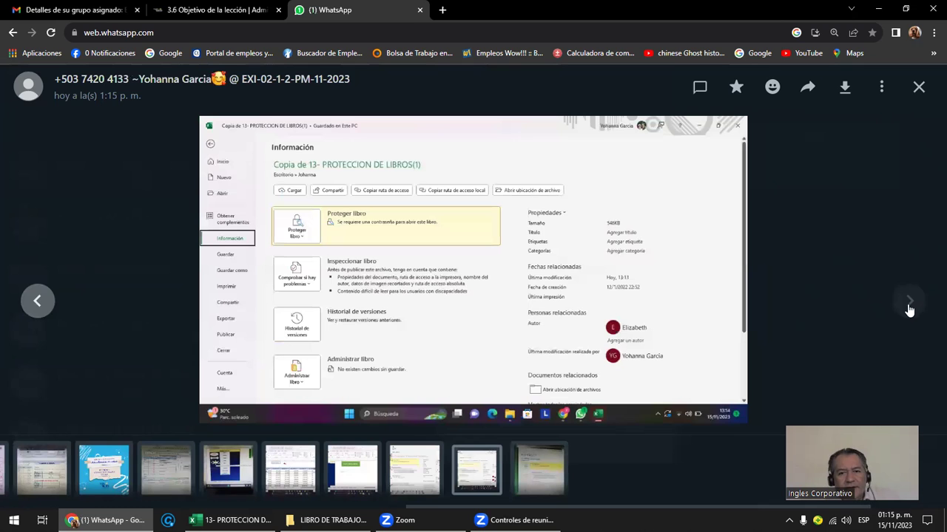
left_click(909, 309)
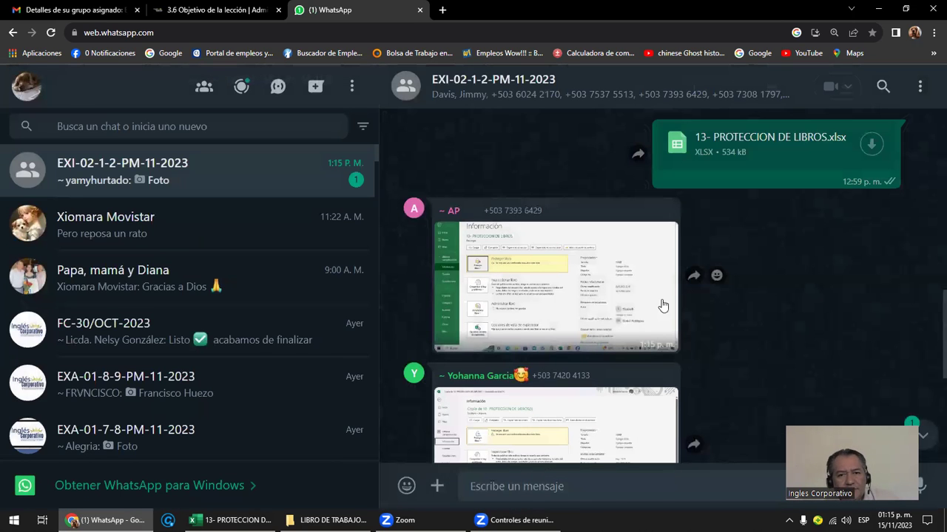
- Page through the newest student photos, close the viewer and return to Excel
scroll(655, 312, "down", 4)
left_click(626, 384)
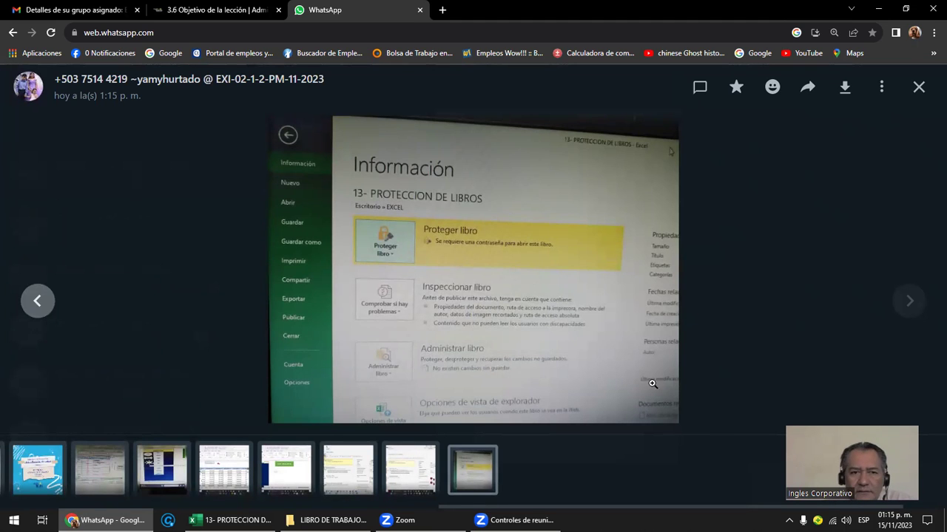
left_click(40, 304)
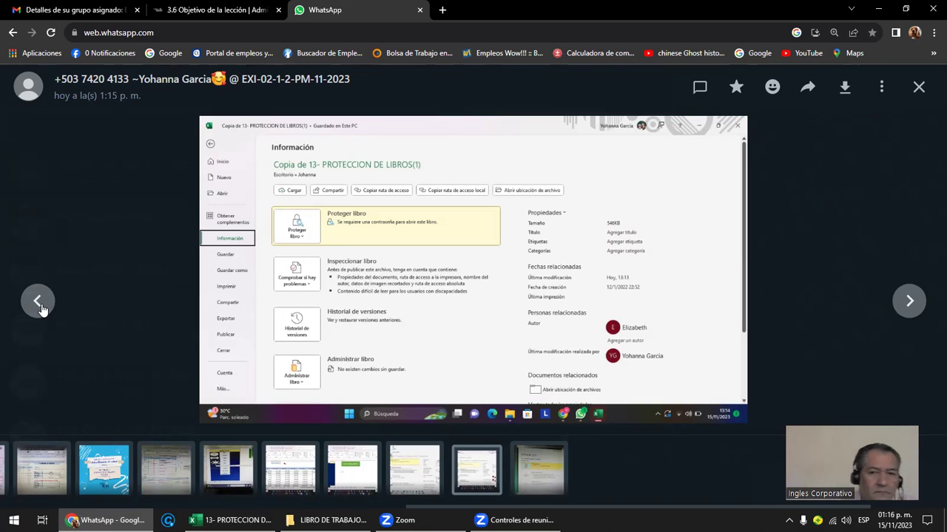
left_click(910, 301)
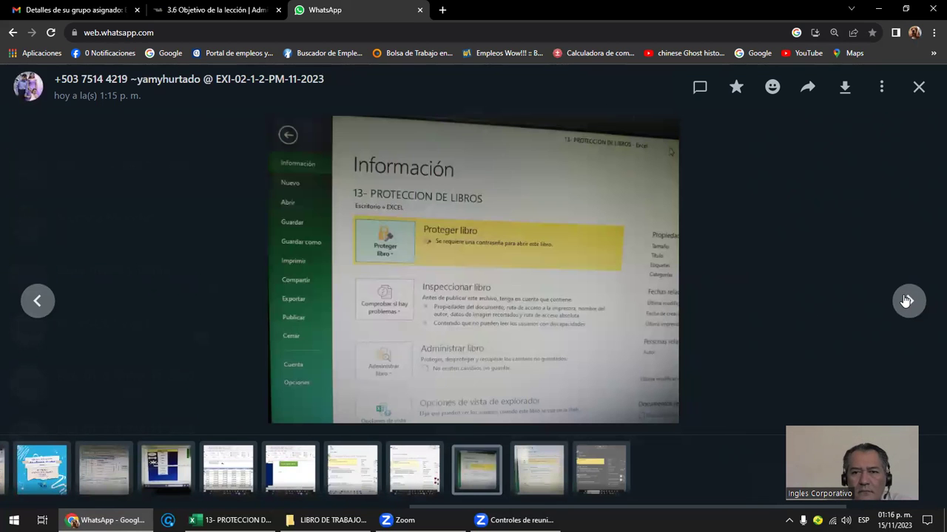
left_click(909, 301)
left_click(907, 301)
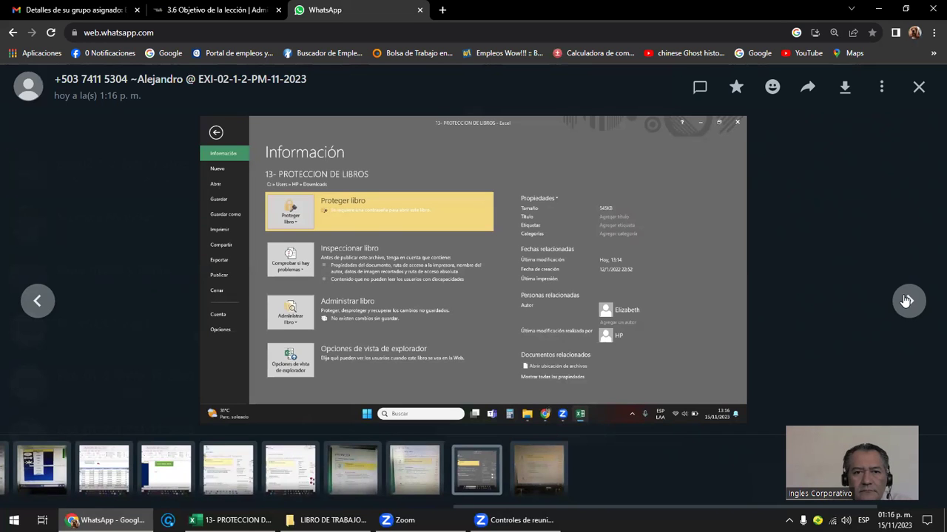
left_click(906, 301)
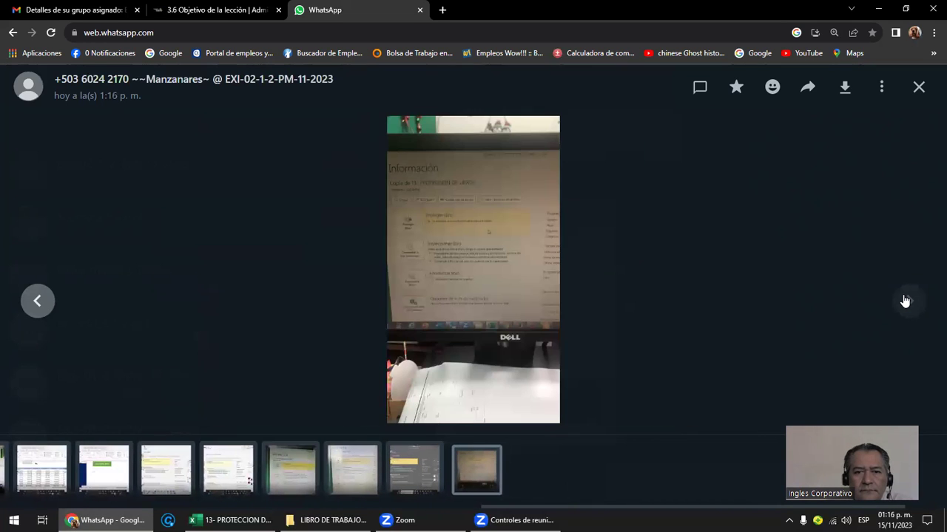
left_click(903, 301)
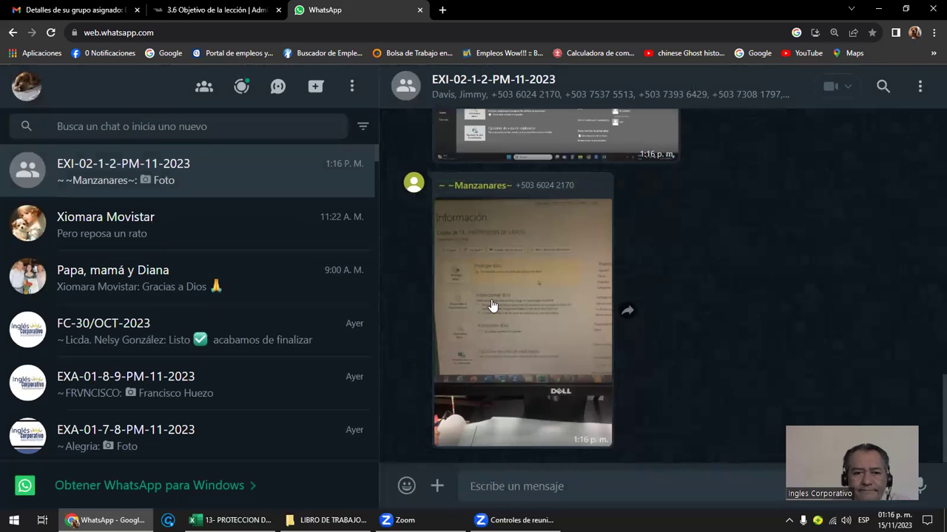
left_click(231, 520)
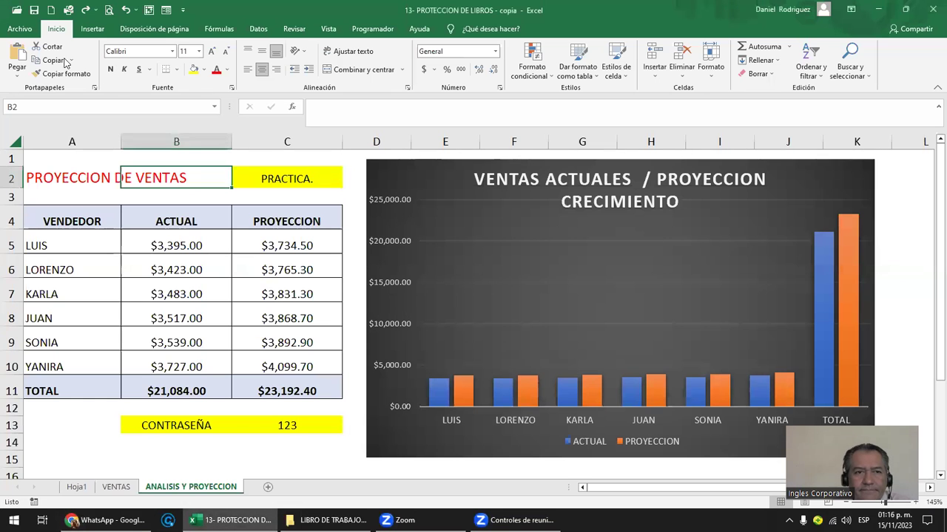
- Display the Información page's password-to-open notice, checking WhatsApp briefly before returning
left_click(25, 31)
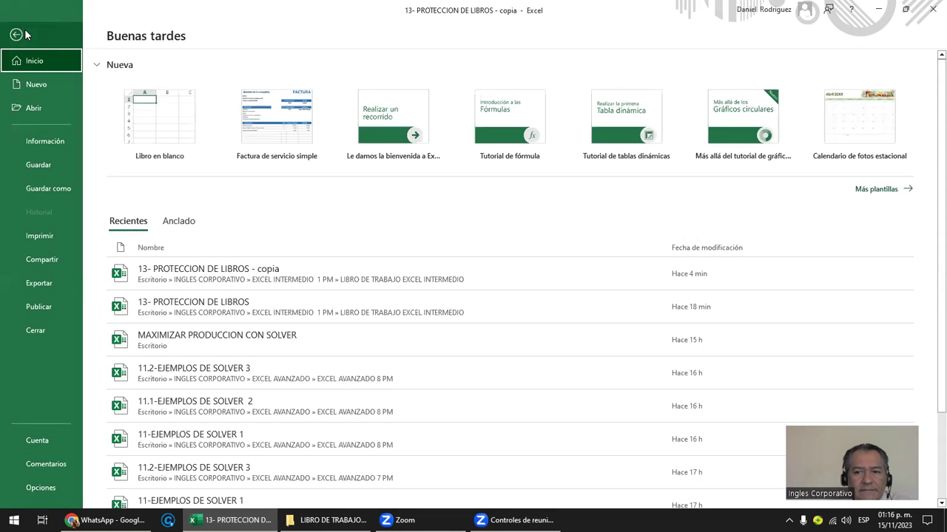
left_click(41, 147)
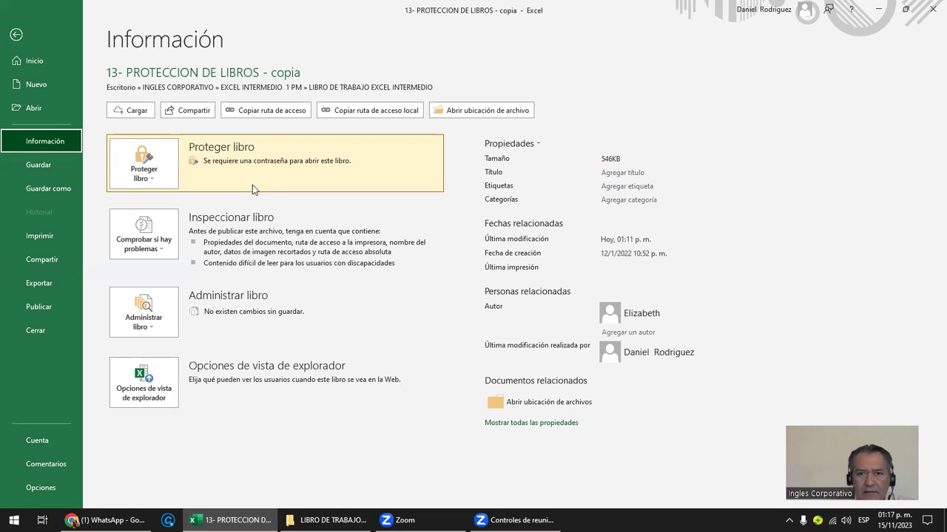
mouse_move(107, 520)
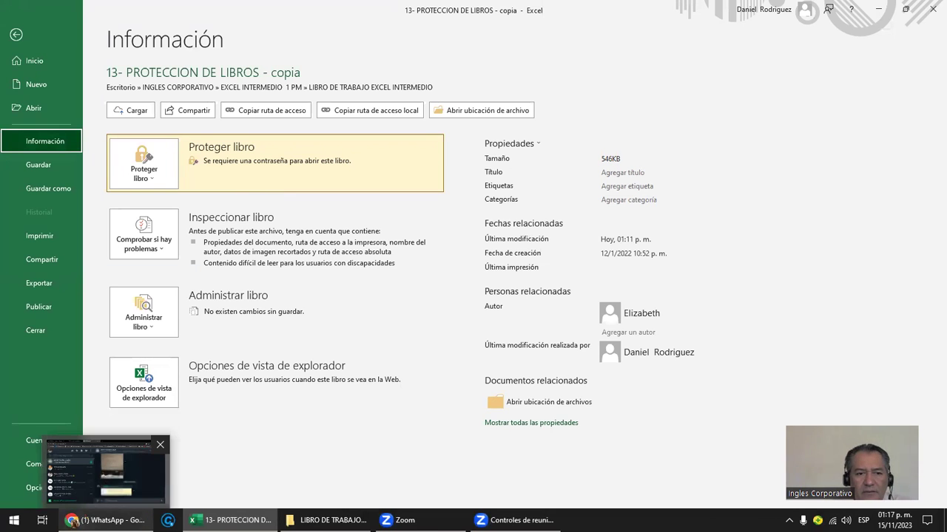
left_click(115, 473)
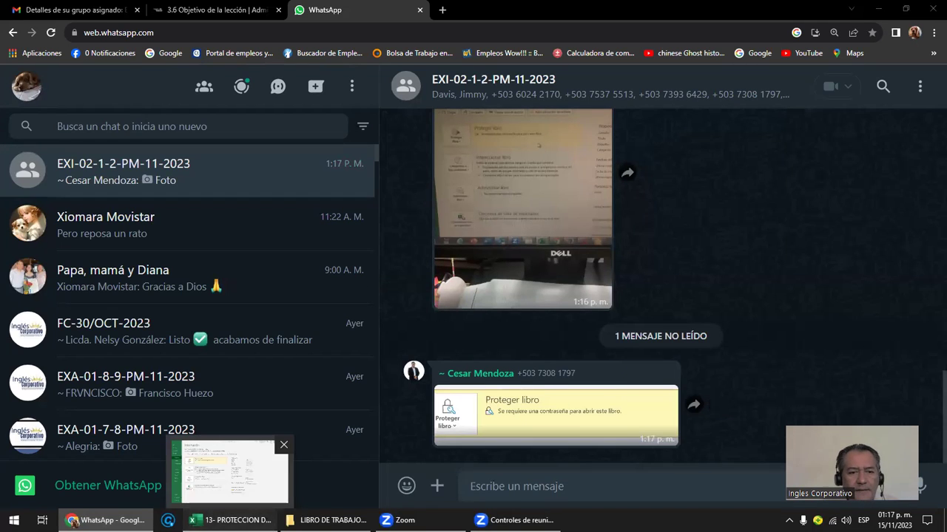
left_click(232, 520)
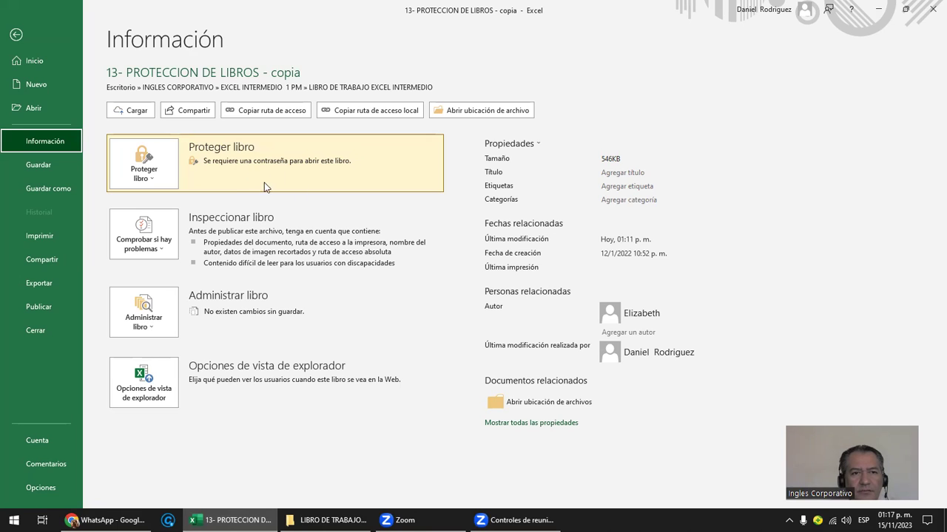
- Clear the Cifrar con contraseña password, accept it empty and return to the sheet
left_click(140, 163)
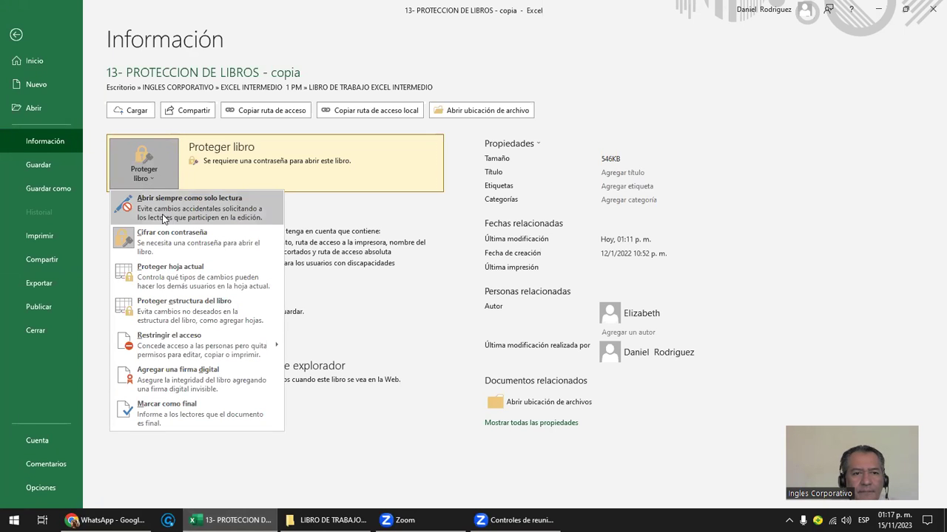
left_click(143, 241)
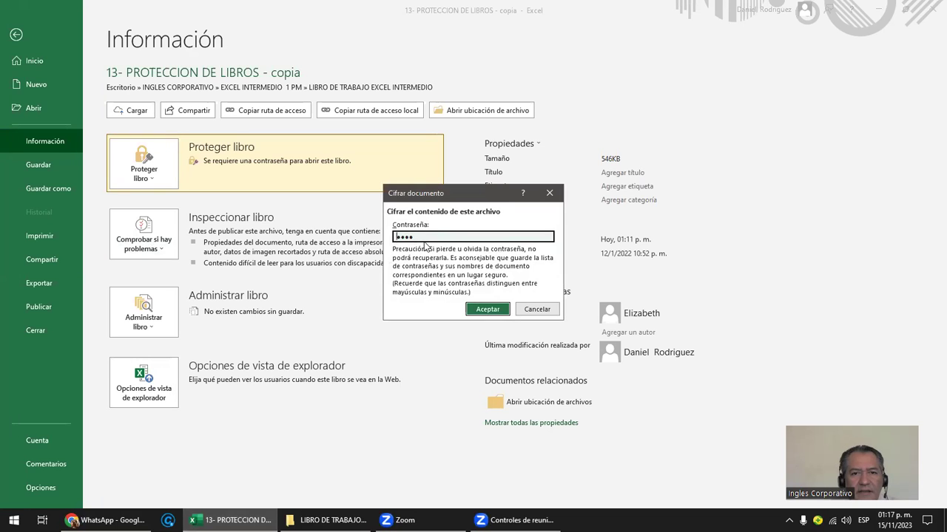
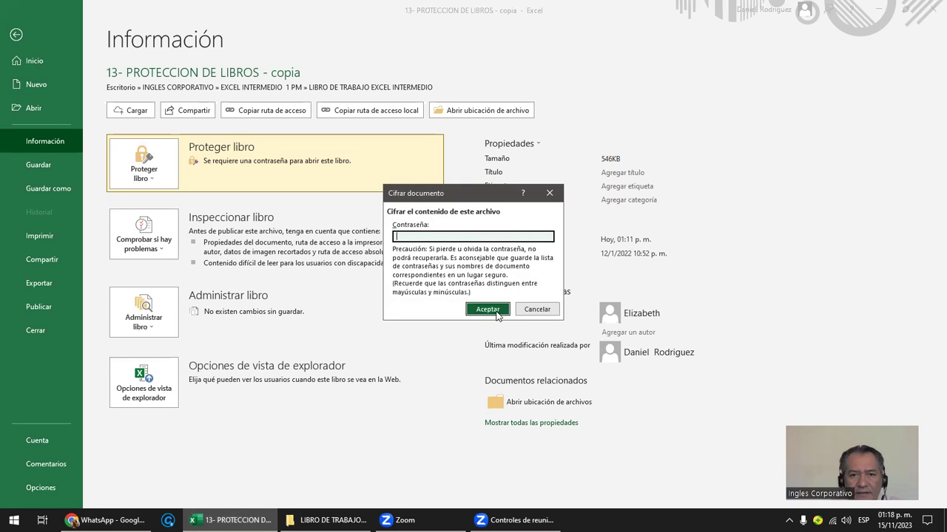
left_click(498, 312)
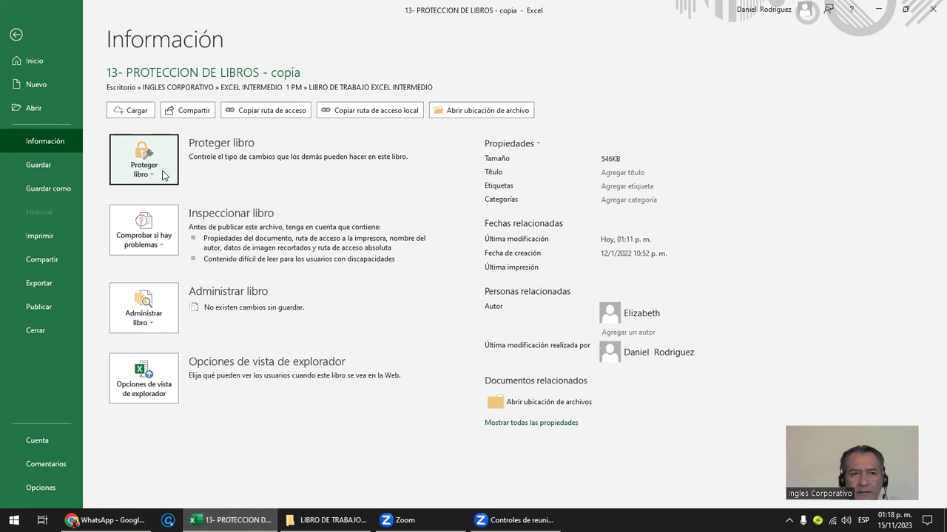
left_click(15, 35)
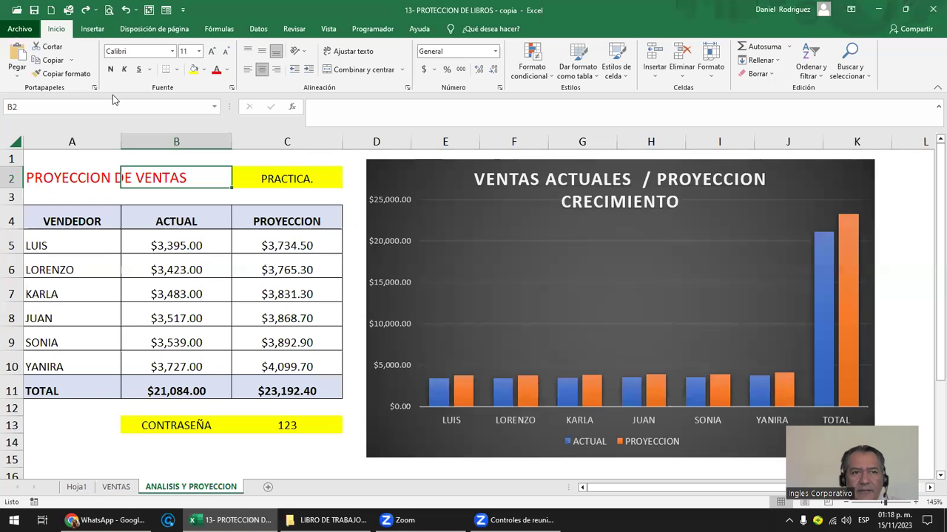
- Erase the remaining Cifrar con contraseña password characters and confirm an empty password
left_click(20, 28)
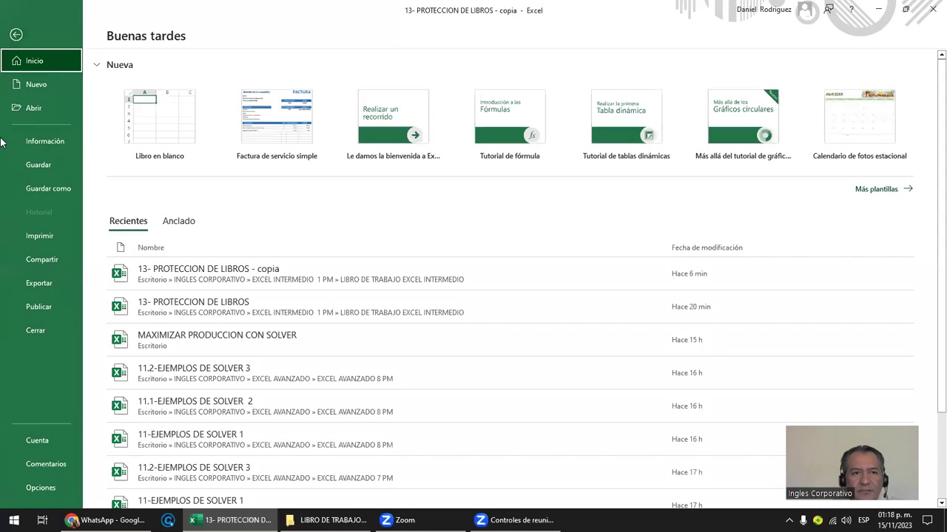
left_click(47, 141)
left_click(154, 165)
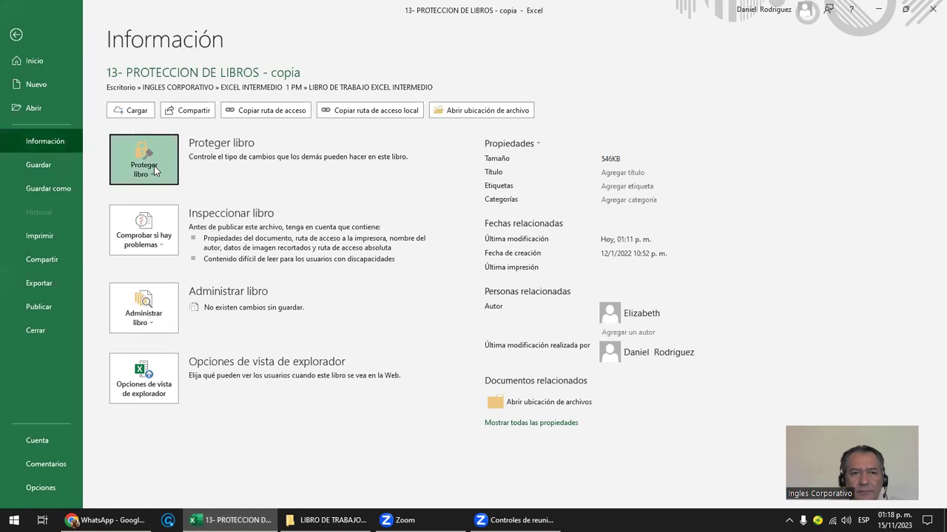
left_click(163, 240)
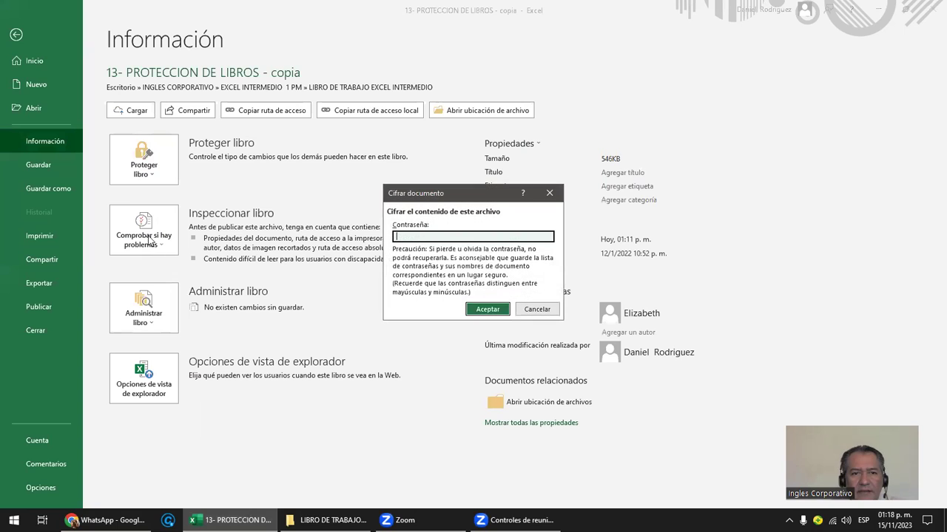
type("12")
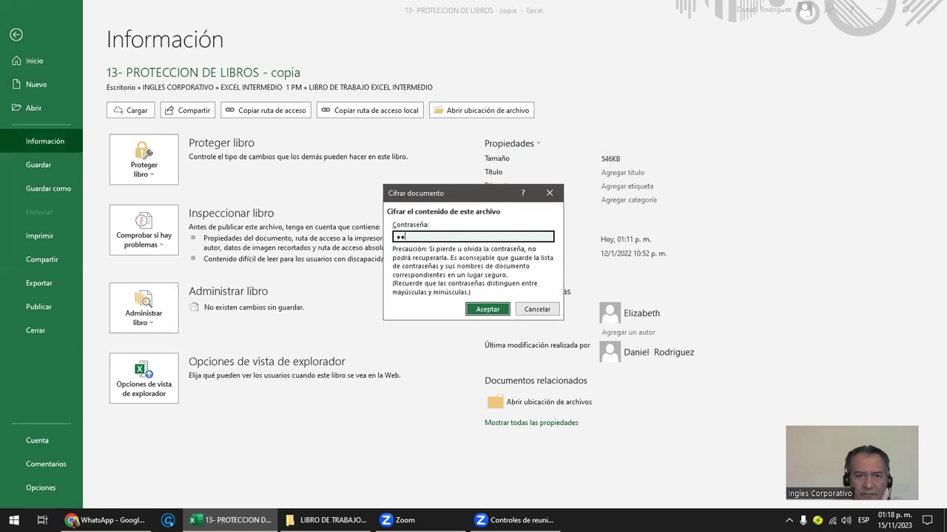
left_click_drag(439, 237, 303, 230)
key("BackSpace")
left_click(482, 311)
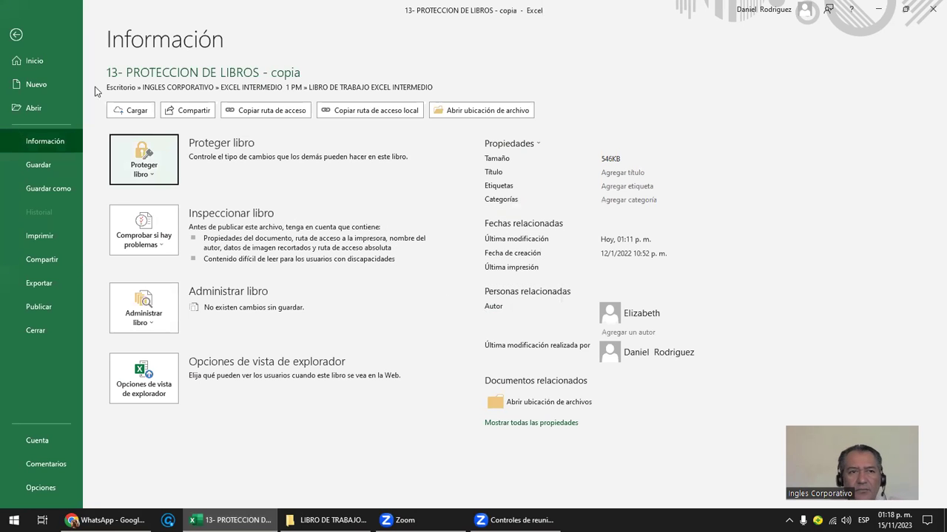
left_click(44, 45)
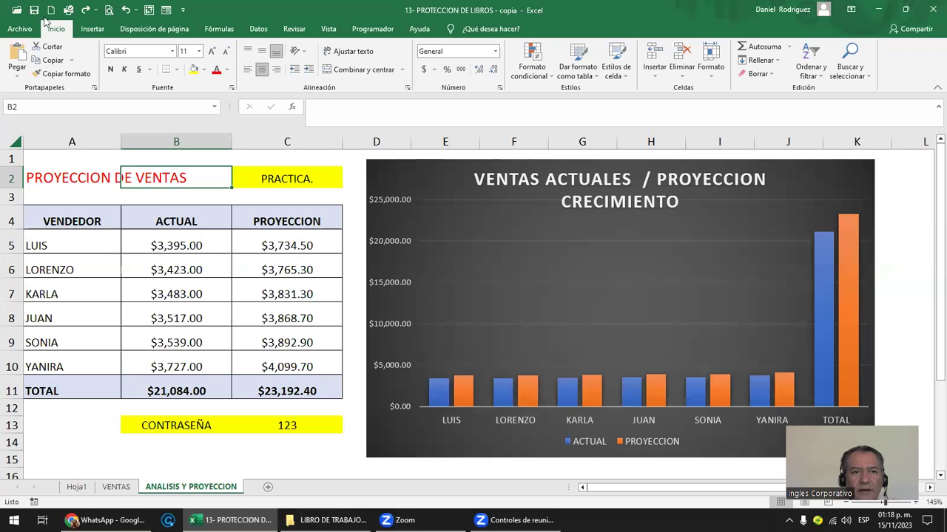
- Close Excel and reopen 13- PROTECCION DE LIBROS - copia from the LIBRO DE TRABAJO EXCEL INTERMEDIO folder
left_click(932, 10)
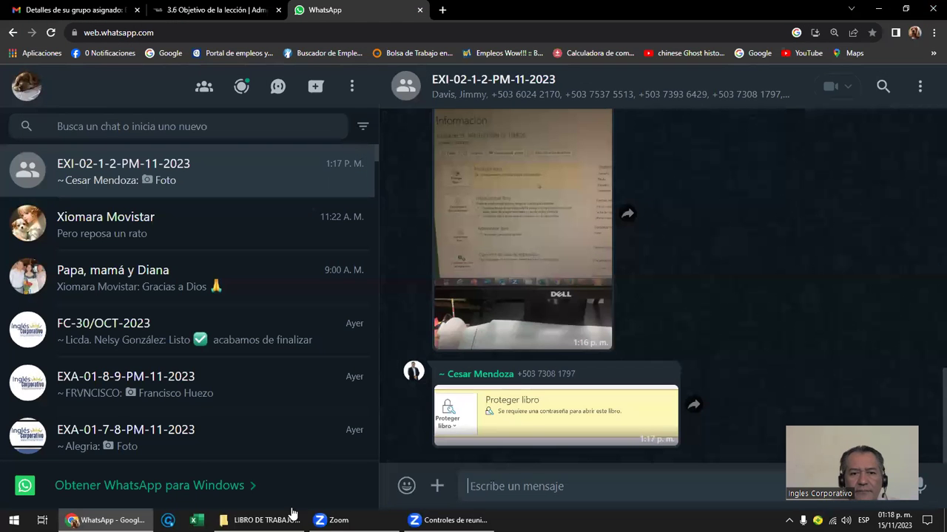
left_click(292, 516)
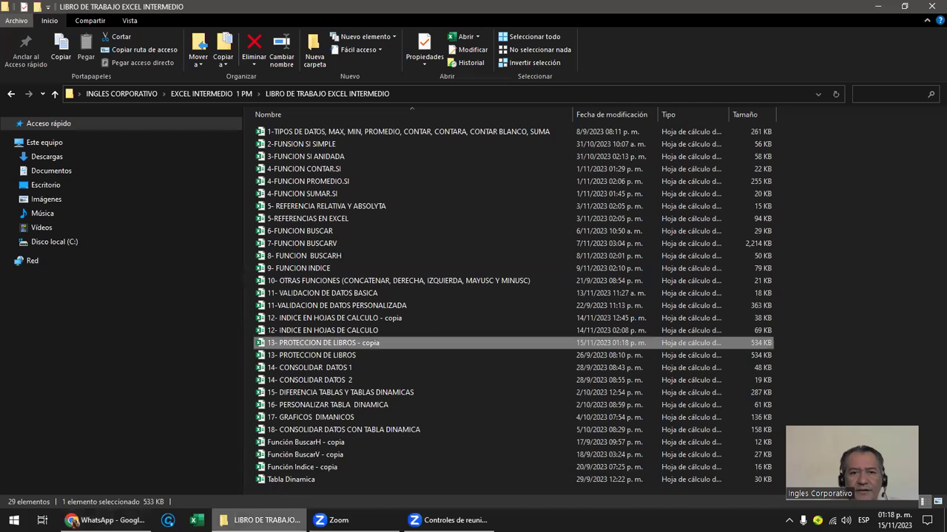
double_click(346, 344)
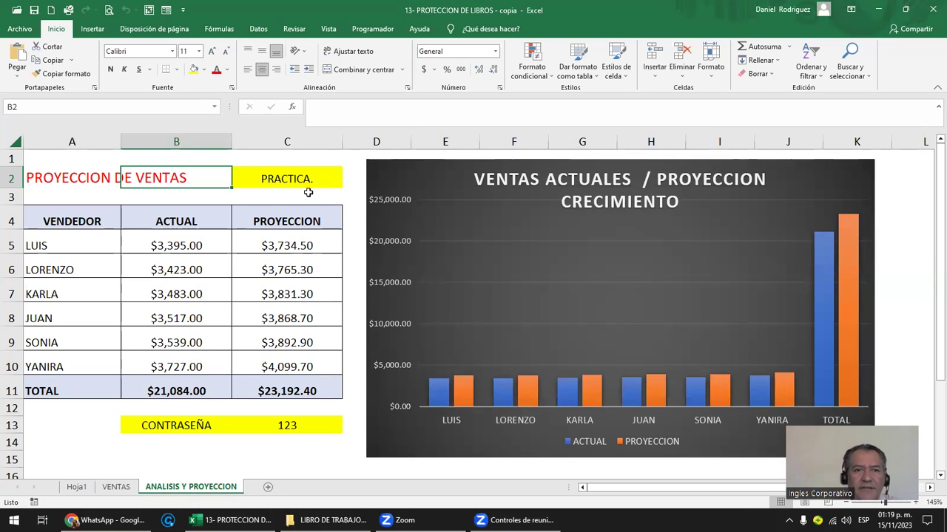
left_click(275, 197)
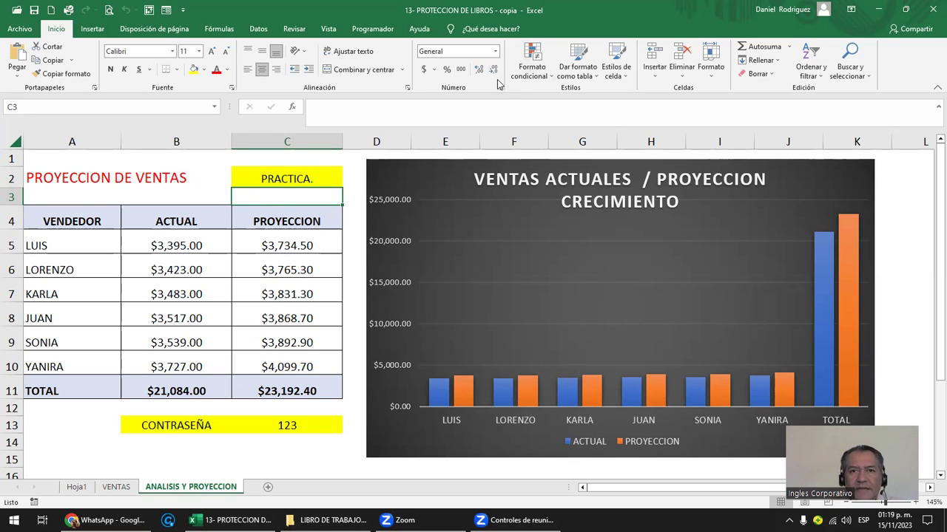
left_click(19, 31)
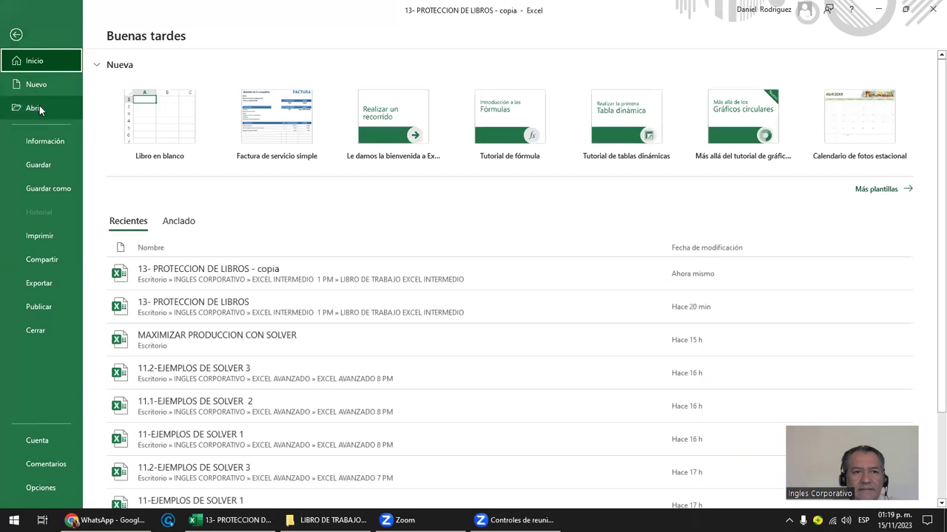
left_click(44, 141)
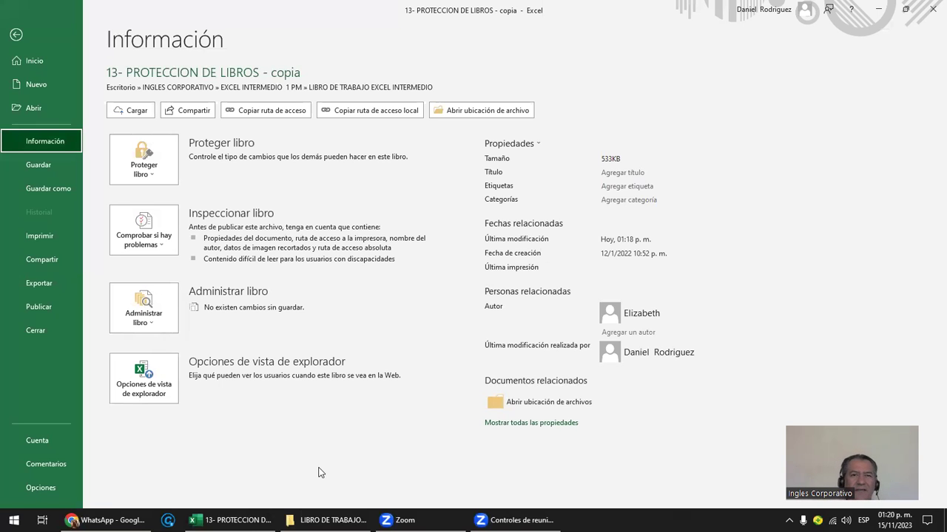
key("Escape")
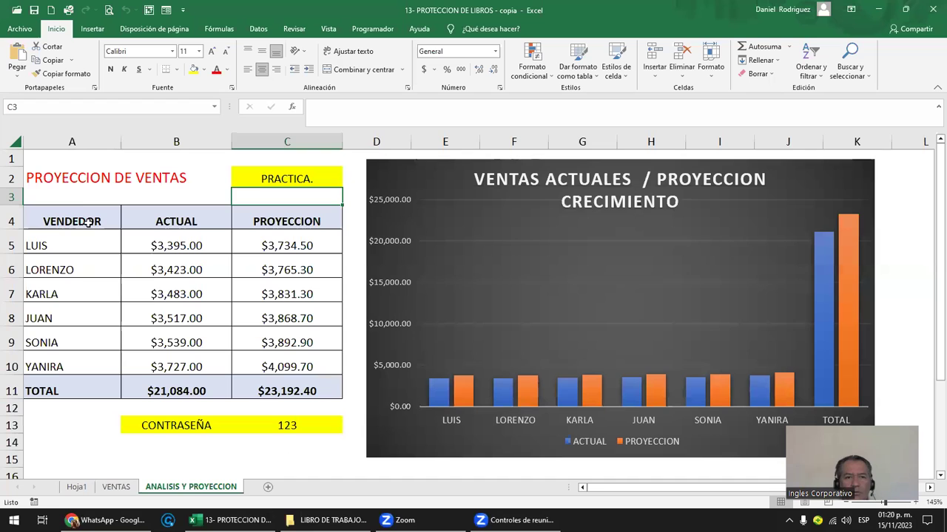
left_click(77, 194)
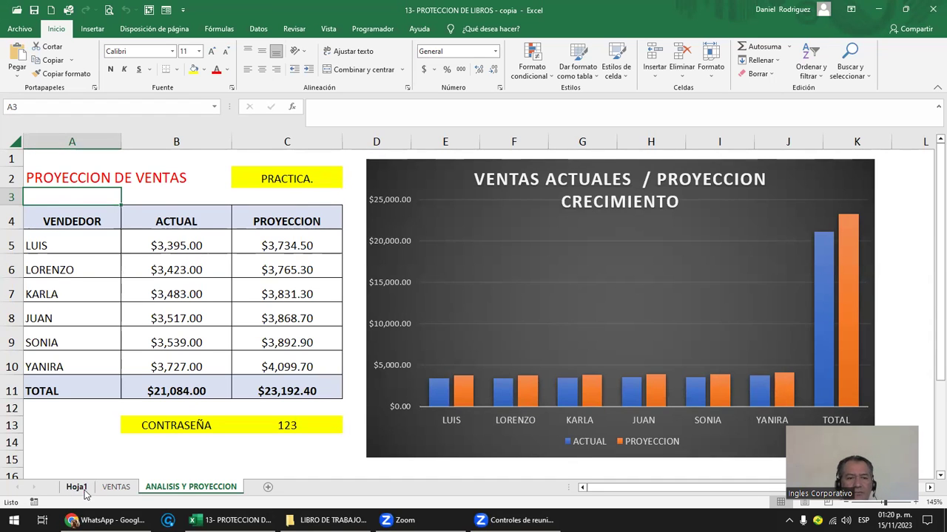
- Copy the VENTAS sheet's sales table A2:F11
left_click(116, 487)
left_click(222, 176)
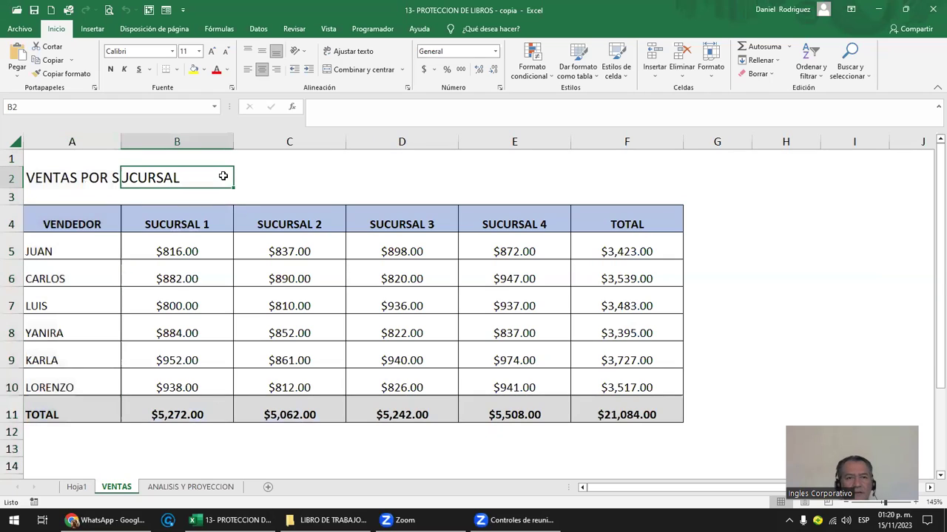
left_click(337, 185)
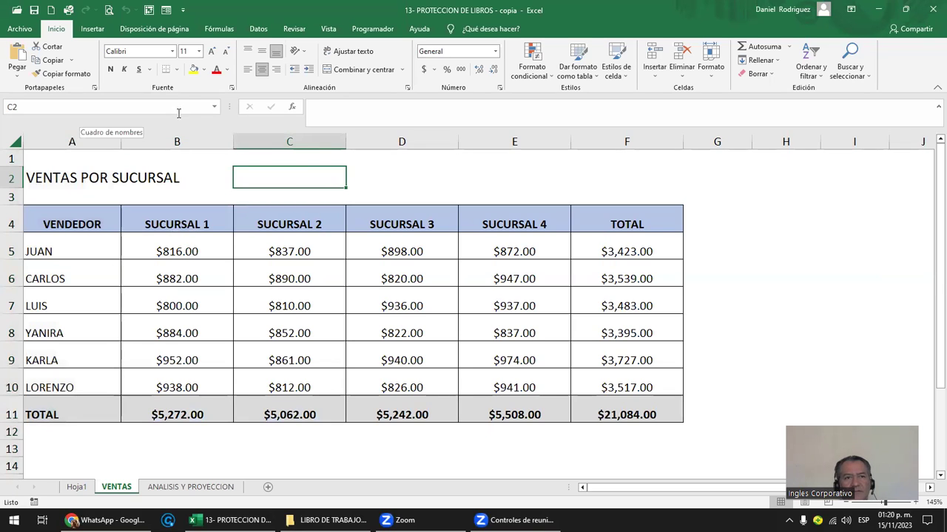
left_click_drag(56, 182, 634, 425)
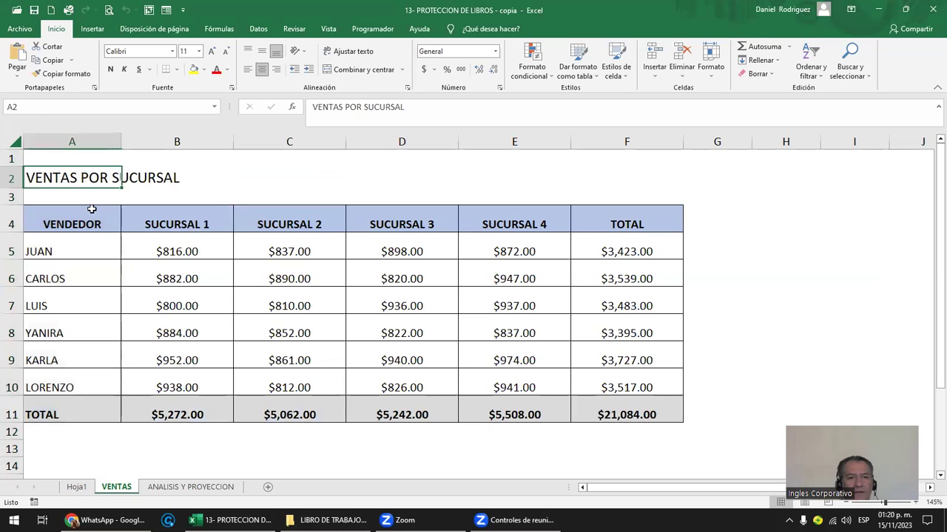
key("ctrl+c")
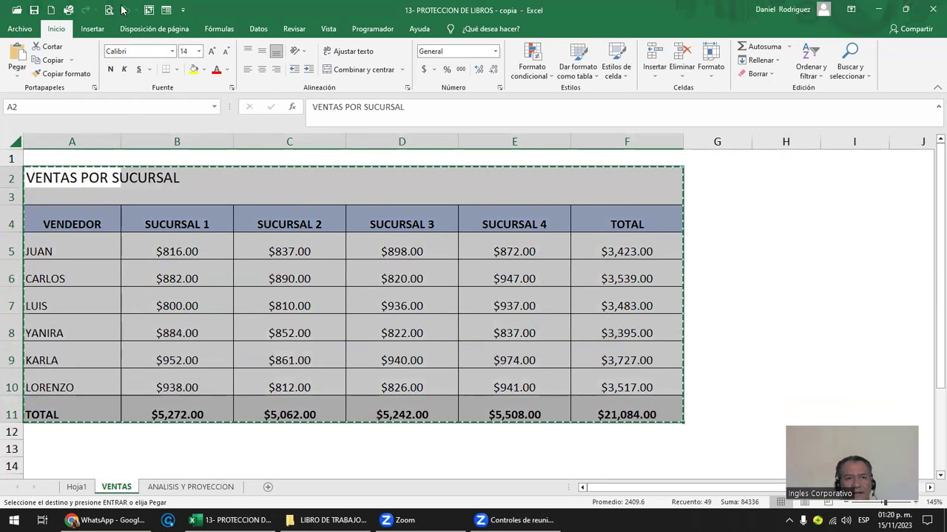
- Paste the table into a new blank workbook, Libro1, at A1
left_click(47, 12)
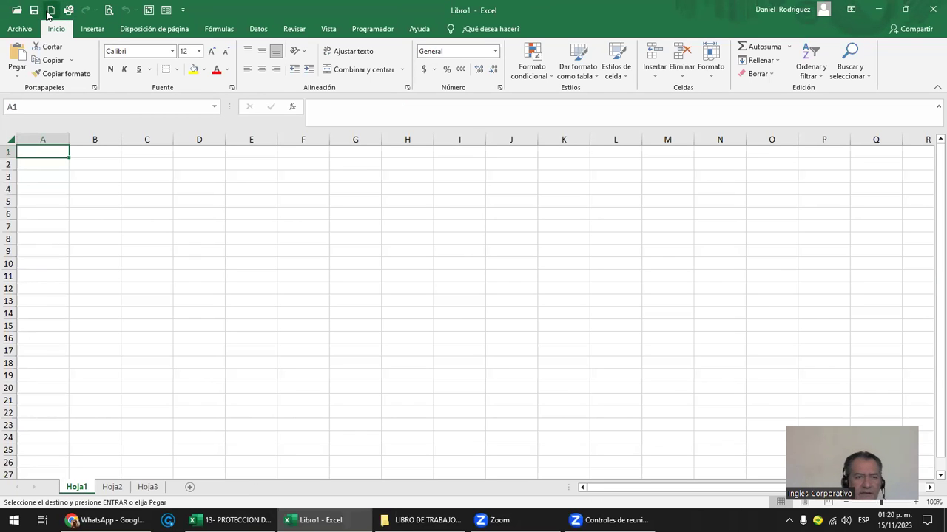
key("ctrl+v")
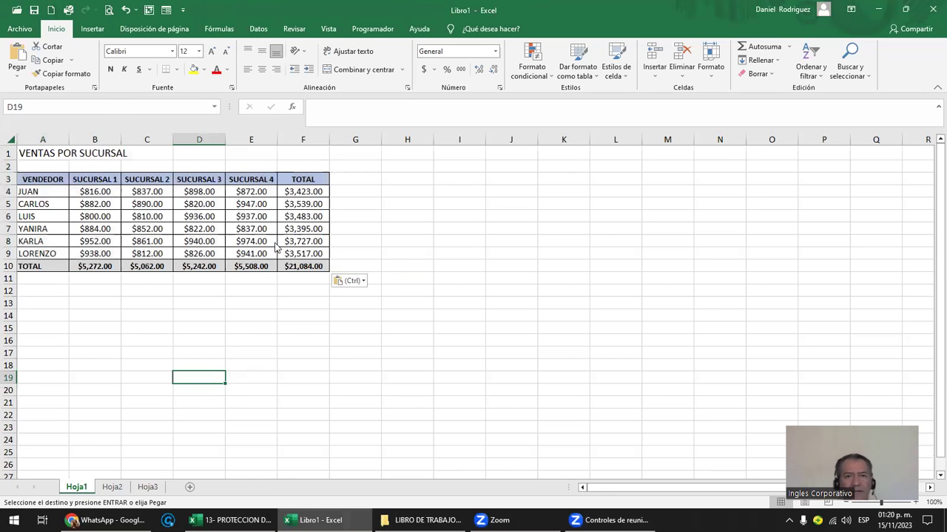
double_click(215, 10)
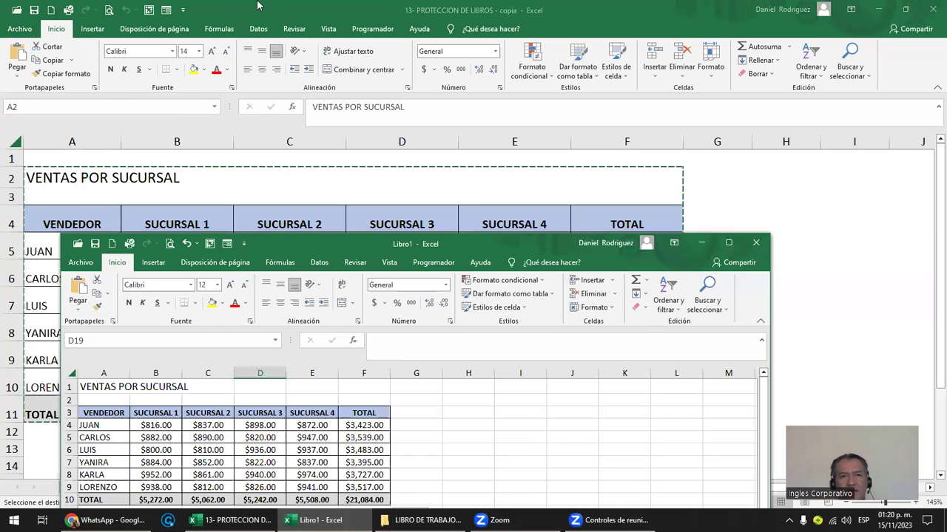
double_click(332, 247)
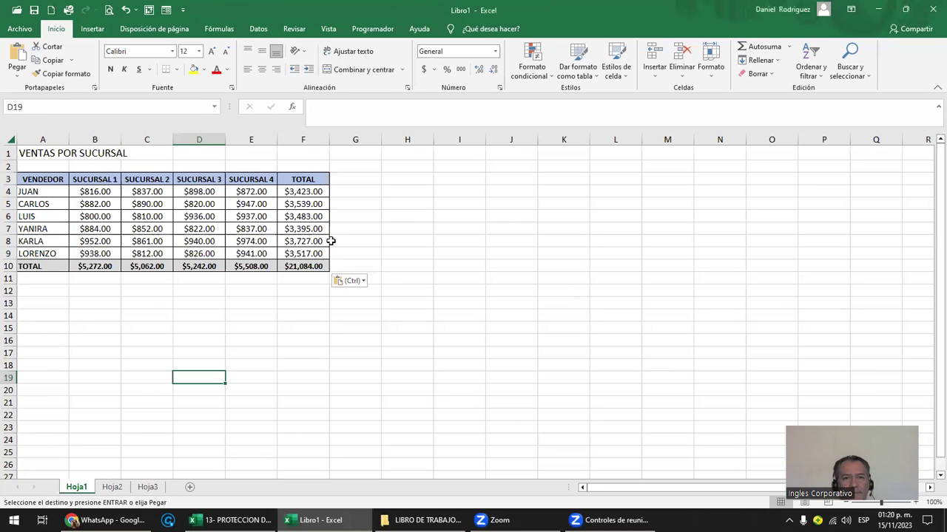
left_click(344, 278)
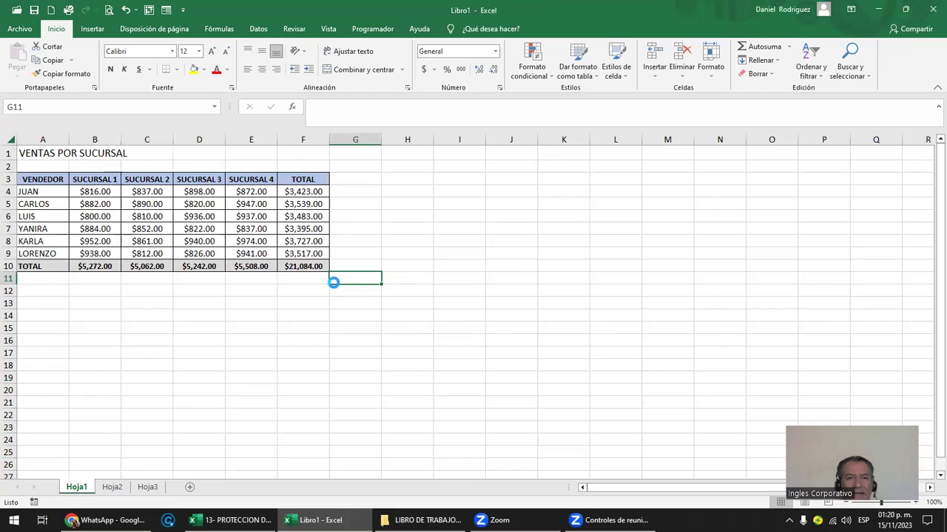
scroll(335, 280, "up", 3)
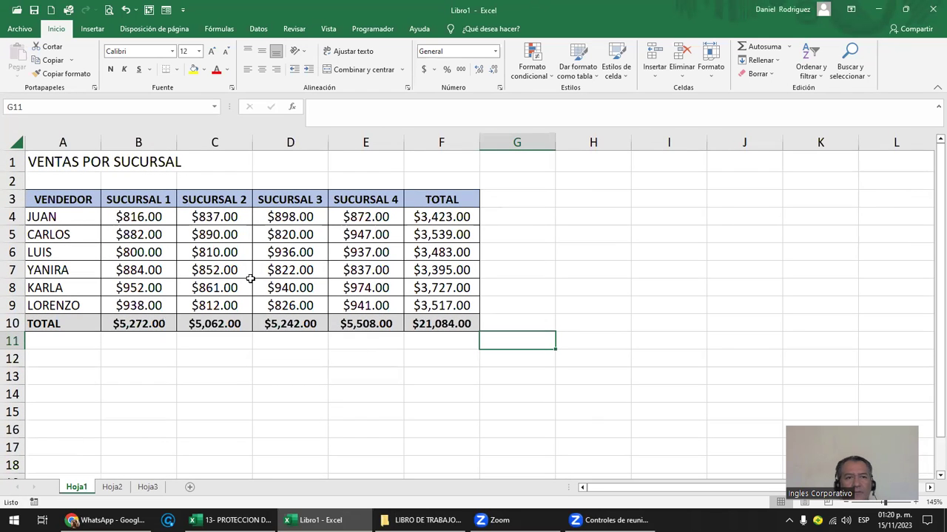
- Start encrypting the workbook with a password under Protect Workbook, then cancel the prompt
left_click(20, 29)
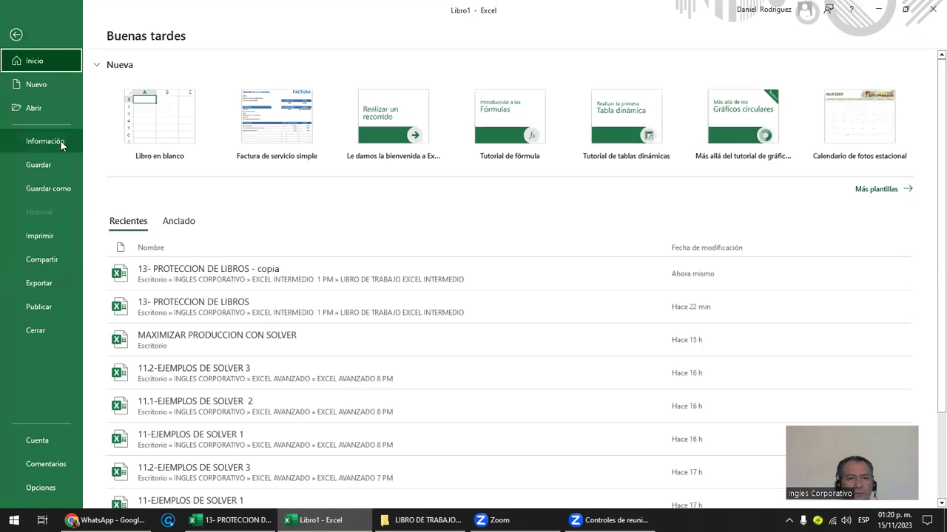
left_click(46, 139)
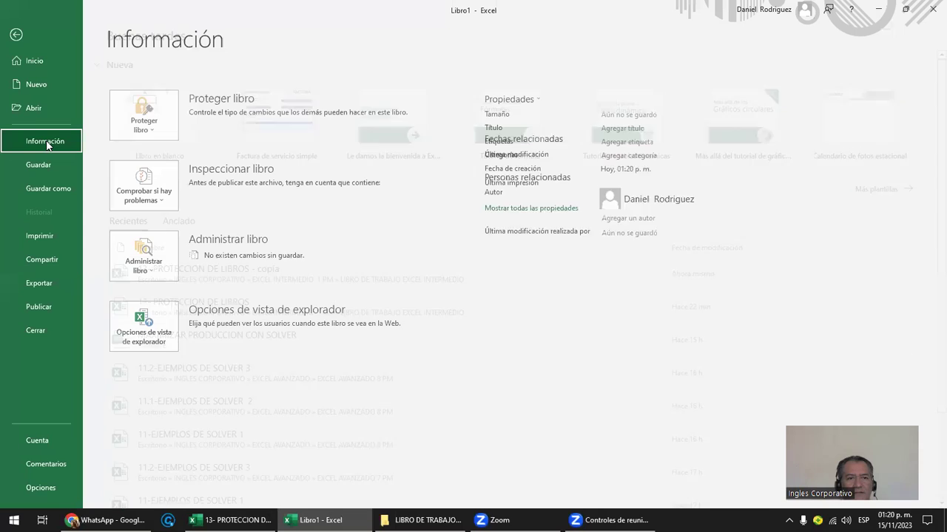
left_click(162, 111)
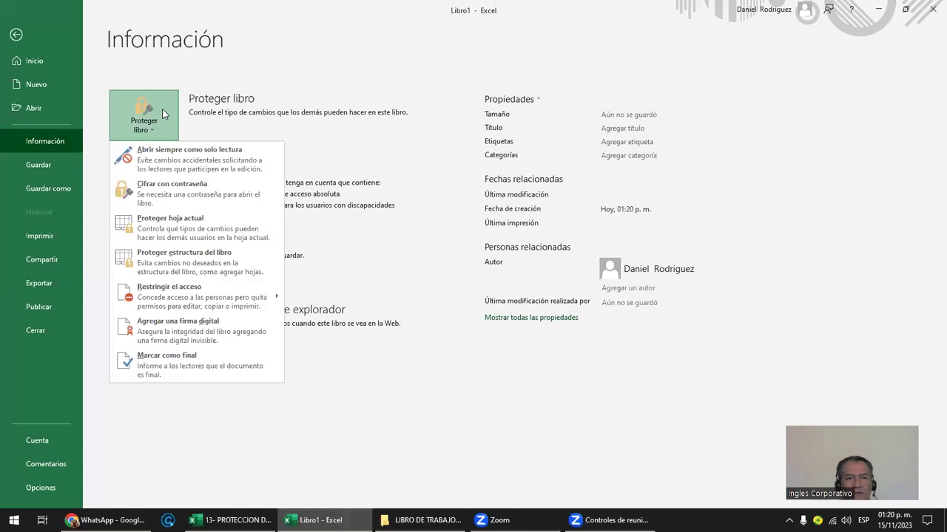
left_click(134, 194)
type("1")
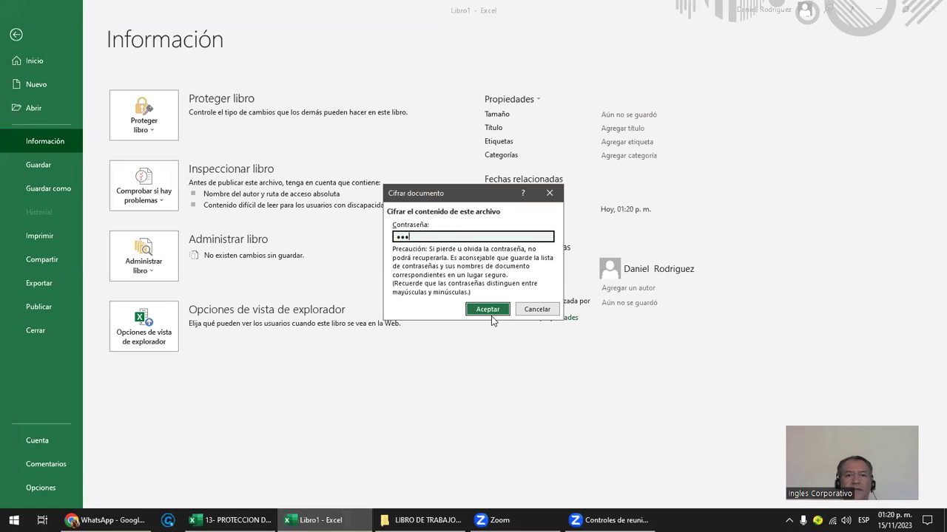
left_click(488, 309)
key("Escape")
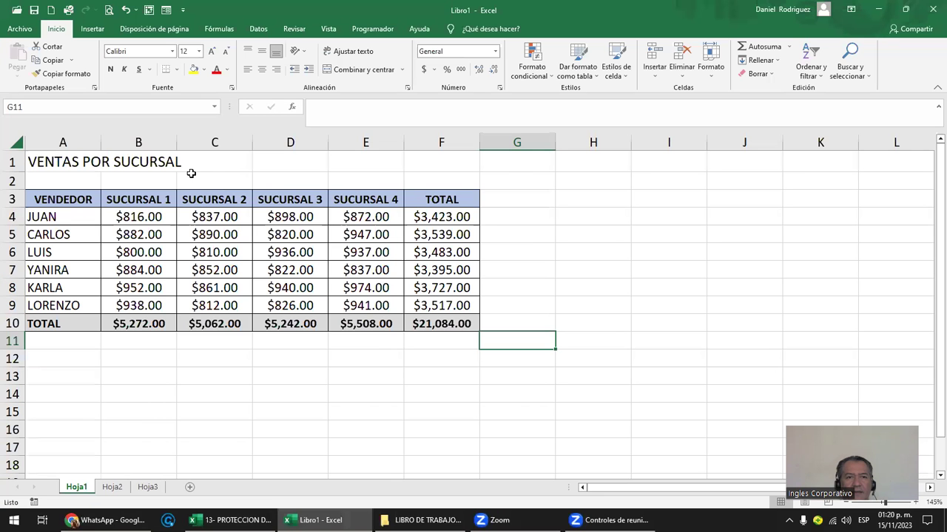
- Select cell A2 and bring up the save prompt with Ctrl+S
left_click(78, 178)
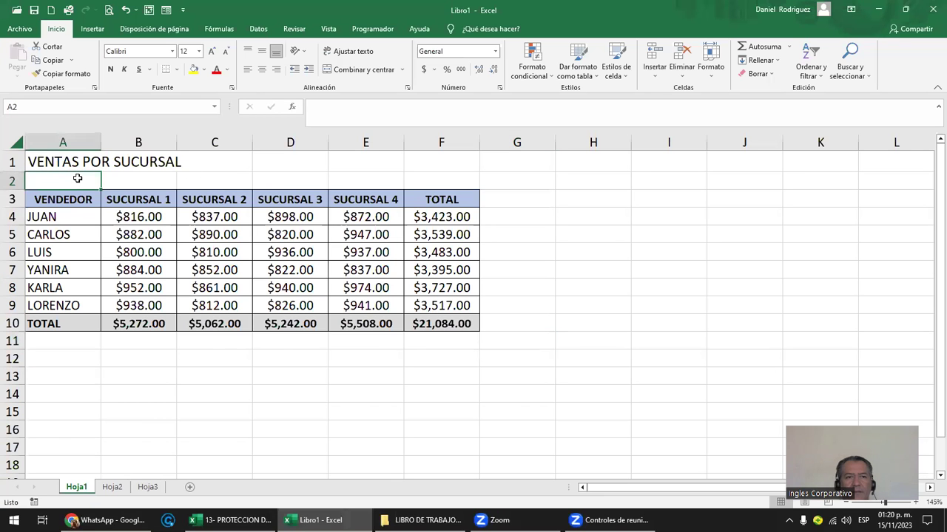
left_click(21, 30)
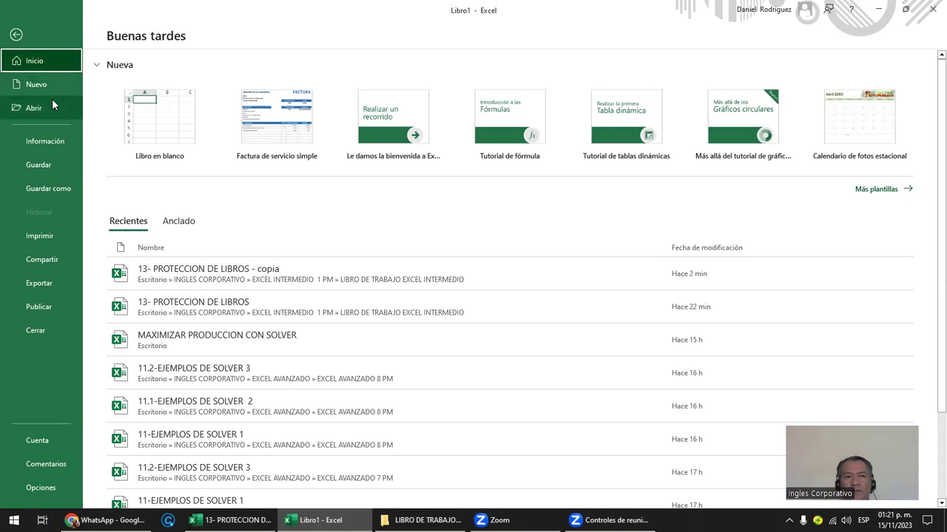
key("Escape")
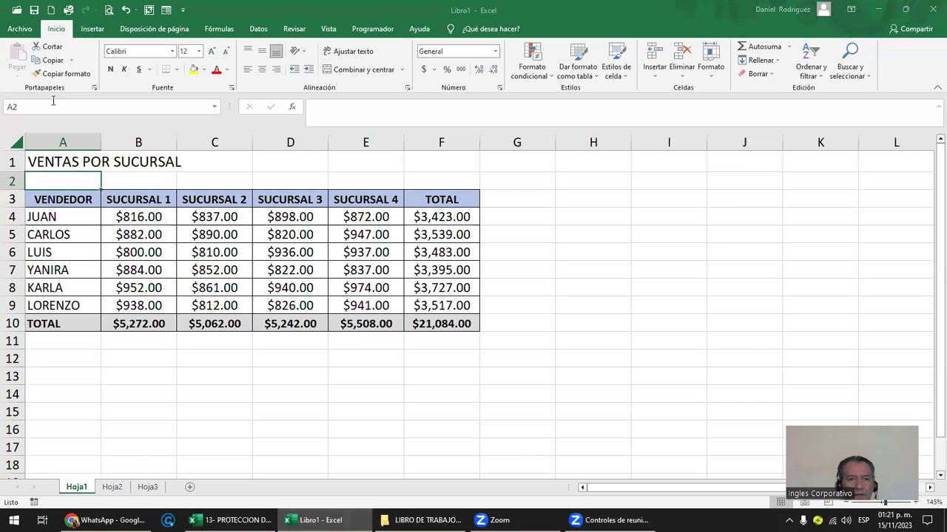
key("ctrl+s")
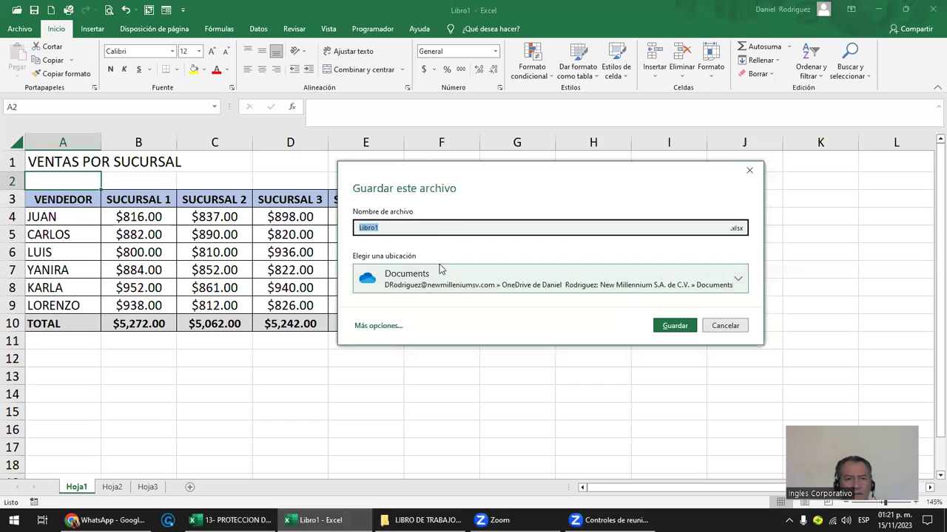
- Dismiss the quick save prompt and set up Save As to the desktop named MIS VENTAS
key("Escape")
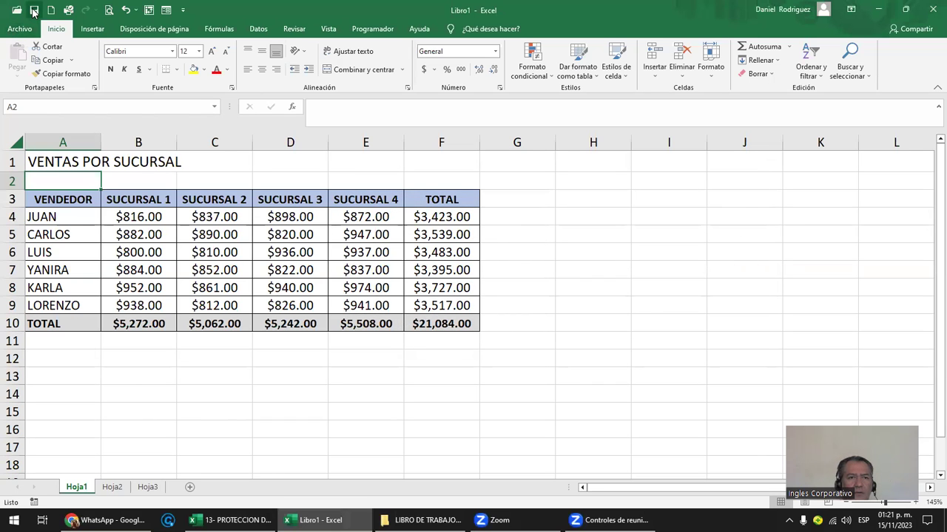
left_click(23, 26)
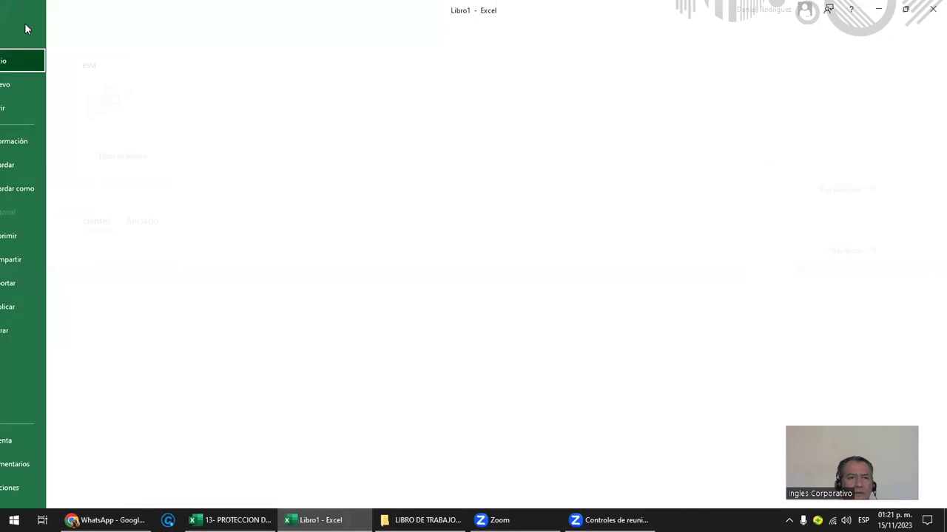
left_click(49, 164)
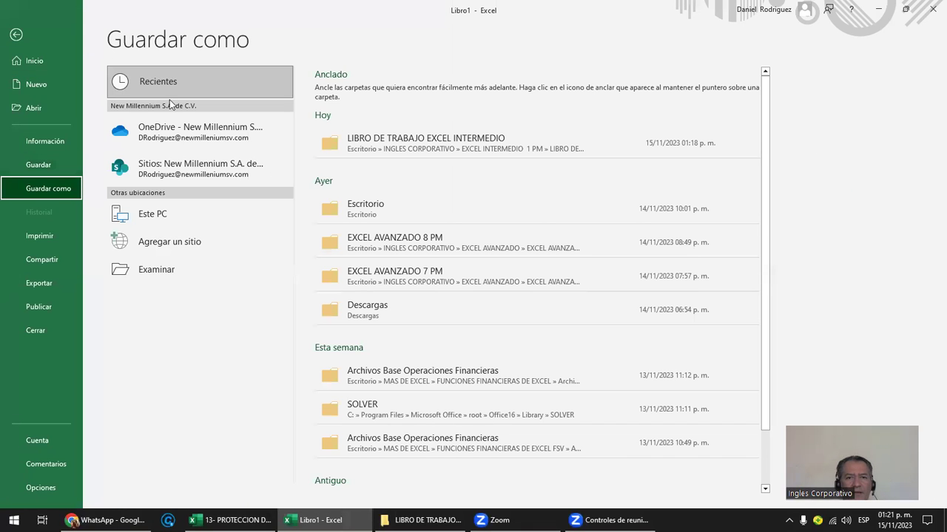
left_click(362, 216)
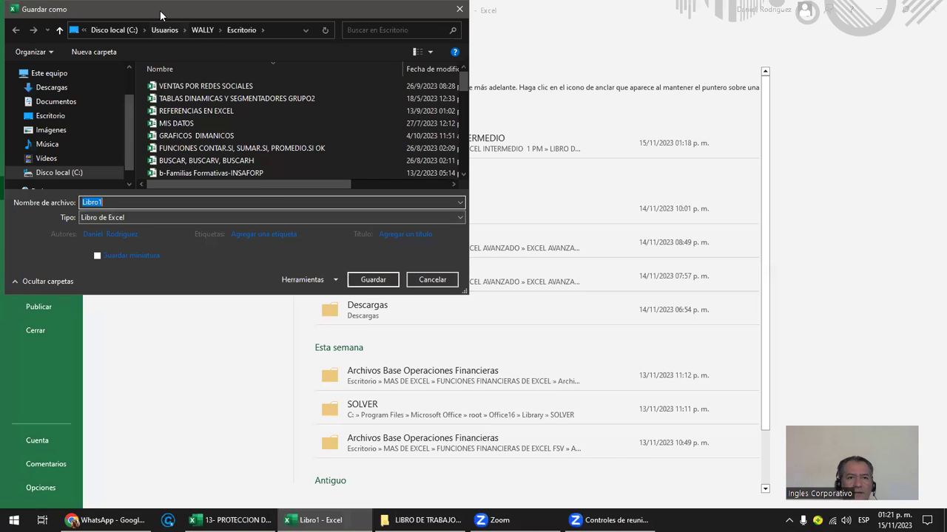
left_click_drag(159, 13, 313, 94)
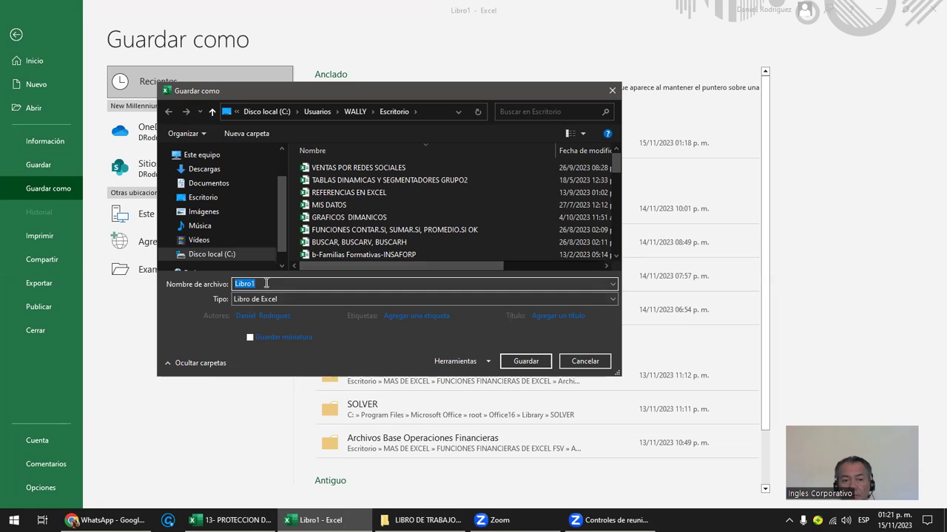
type("MIS VENTAS")
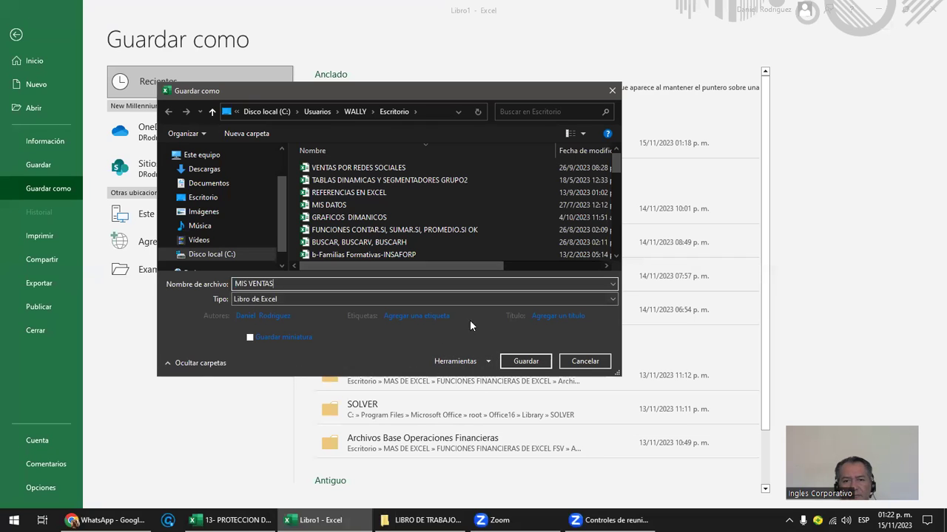
left_click(490, 362)
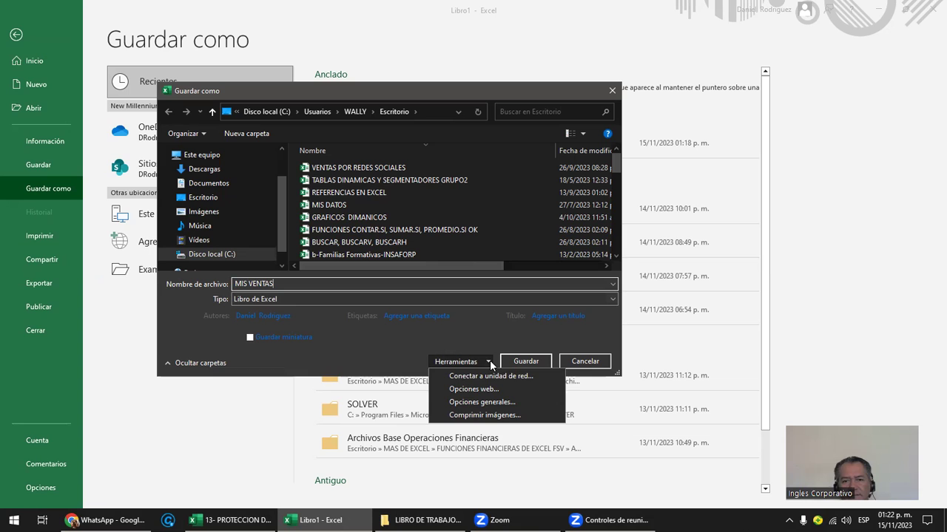
- In General Options, enter an opening password for MIS VENTAS and confirm it
left_click(496, 403)
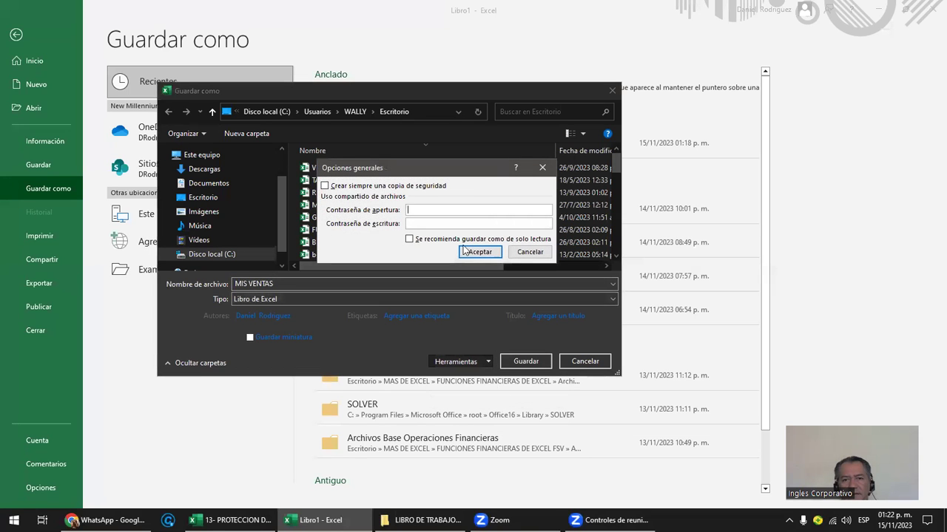
left_click(542, 167)
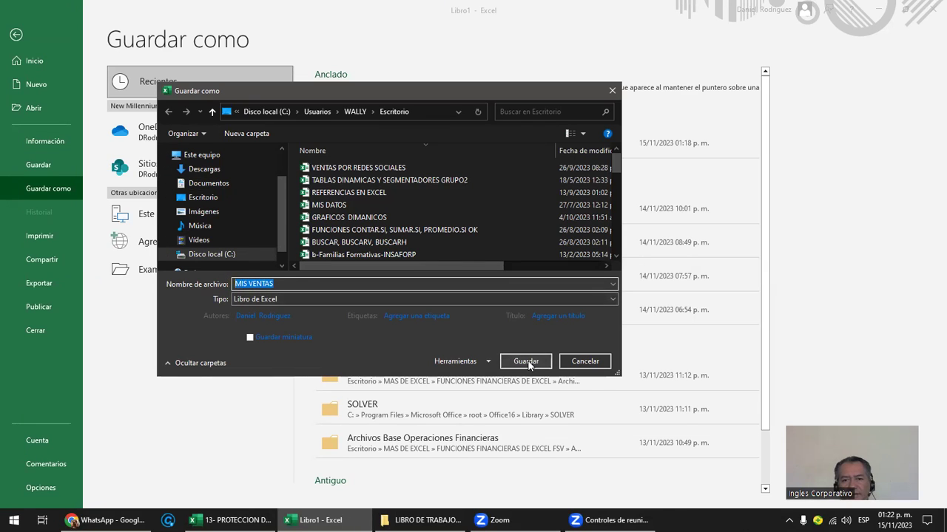
left_click(485, 361)
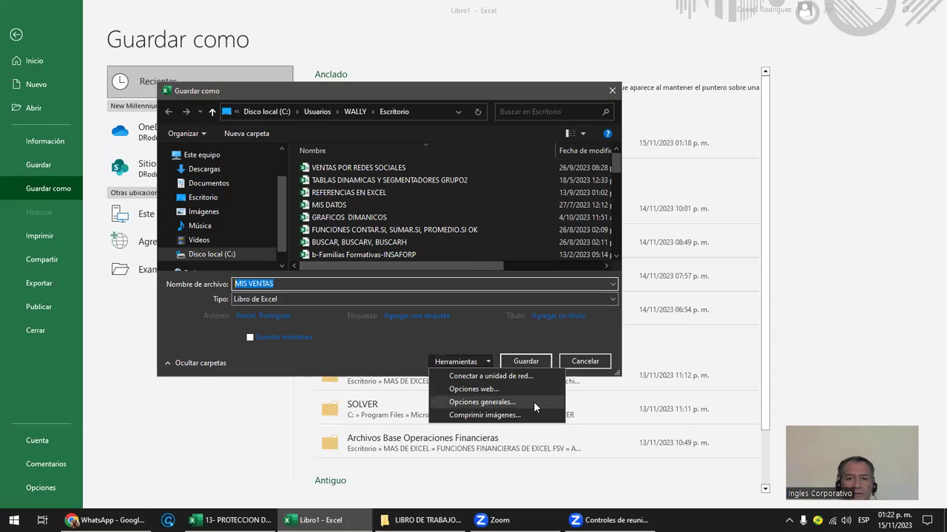
left_click(533, 402)
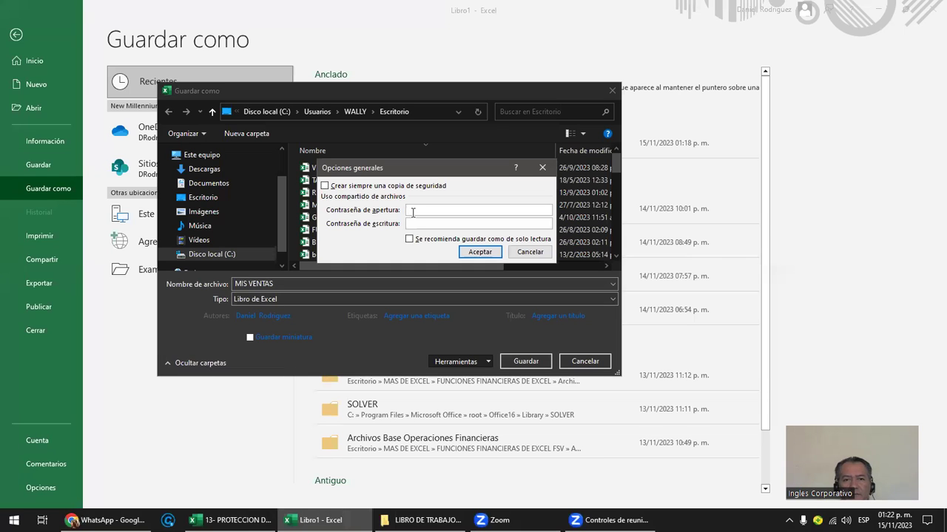
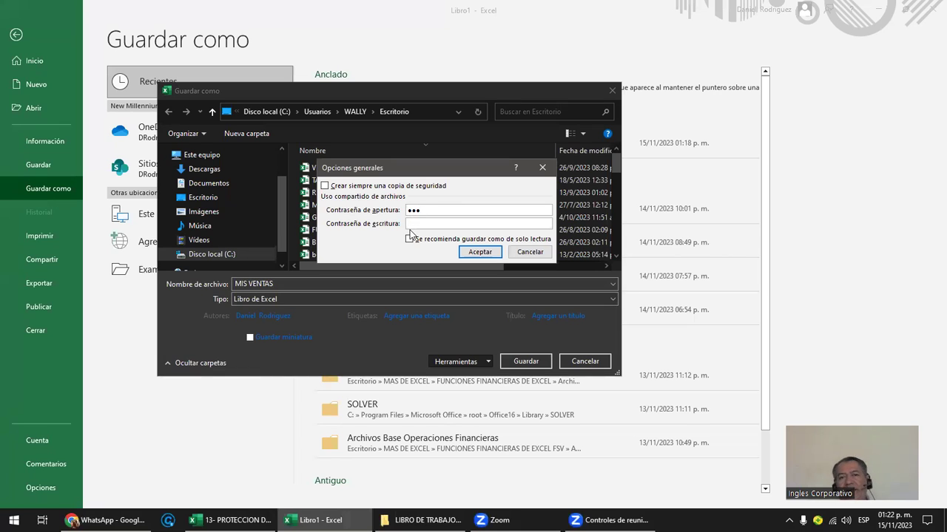
left_click(432, 211)
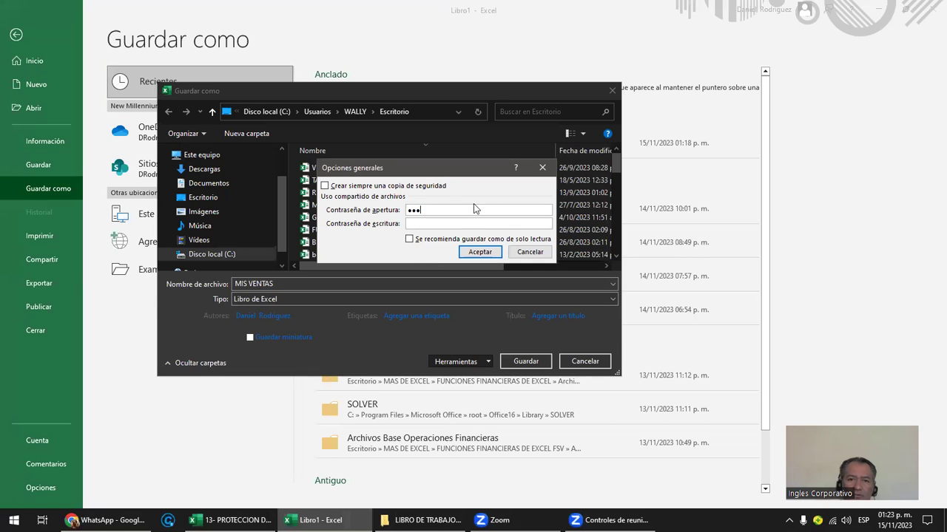
left_click(491, 253)
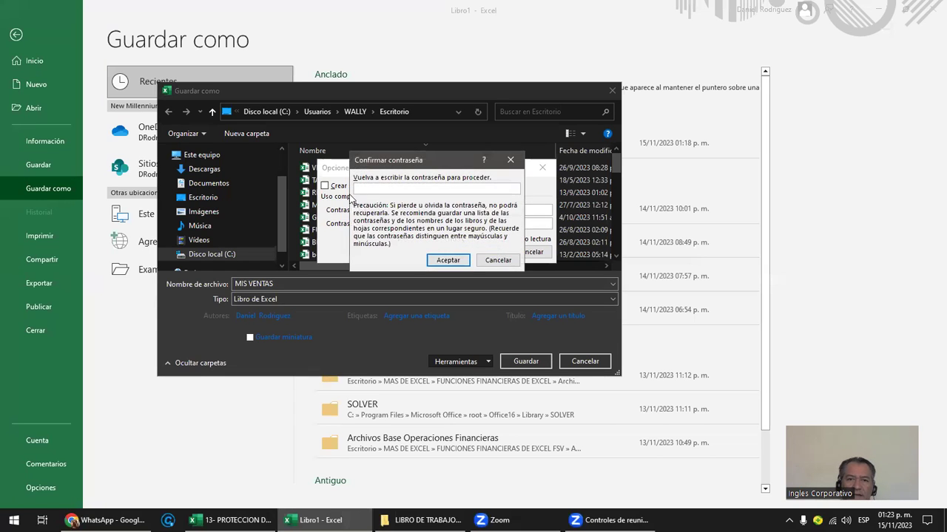
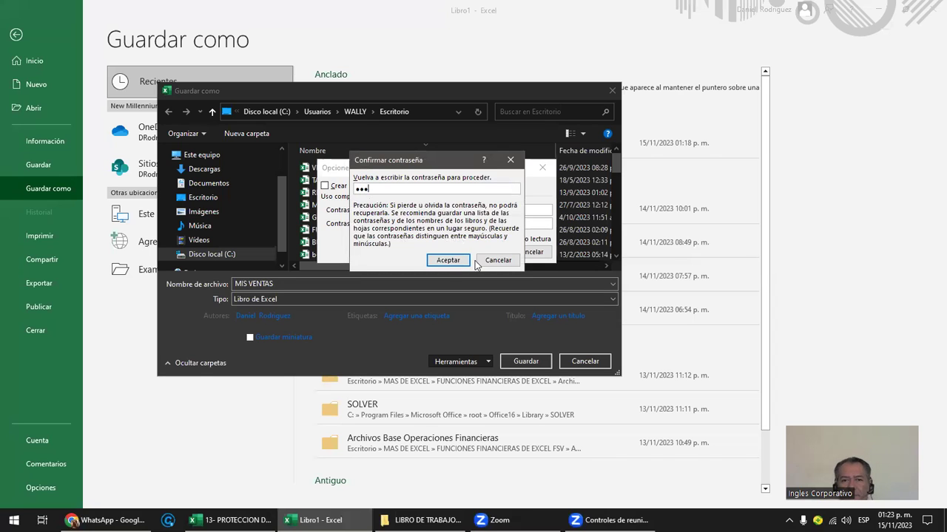
left_click(446, 263)
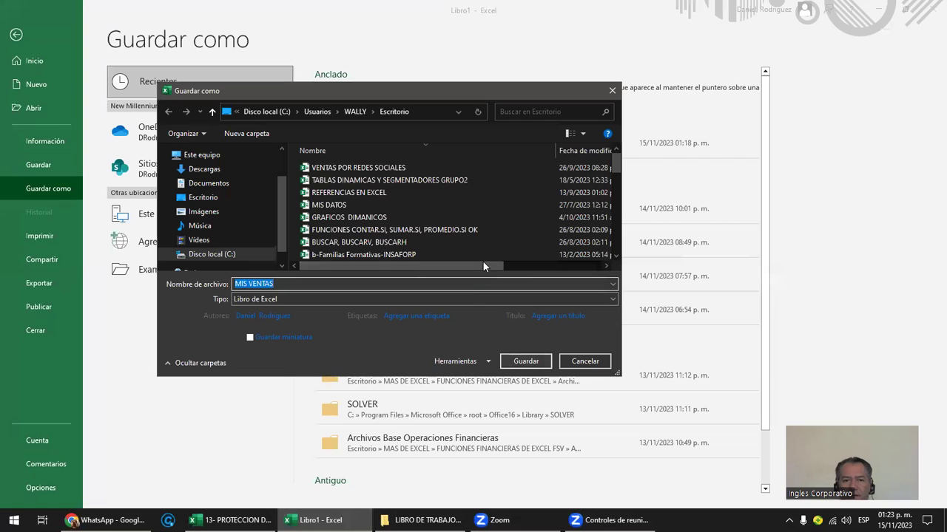
- Save MIS VENTAS to the desktop and close its workbook window
left_click(516, 359)
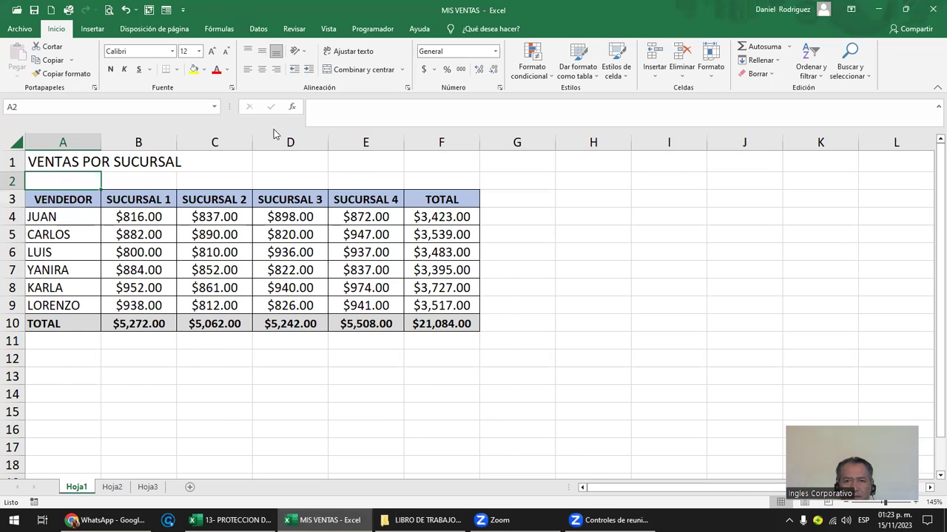
left_click_drag(240, 16, 275, 133)
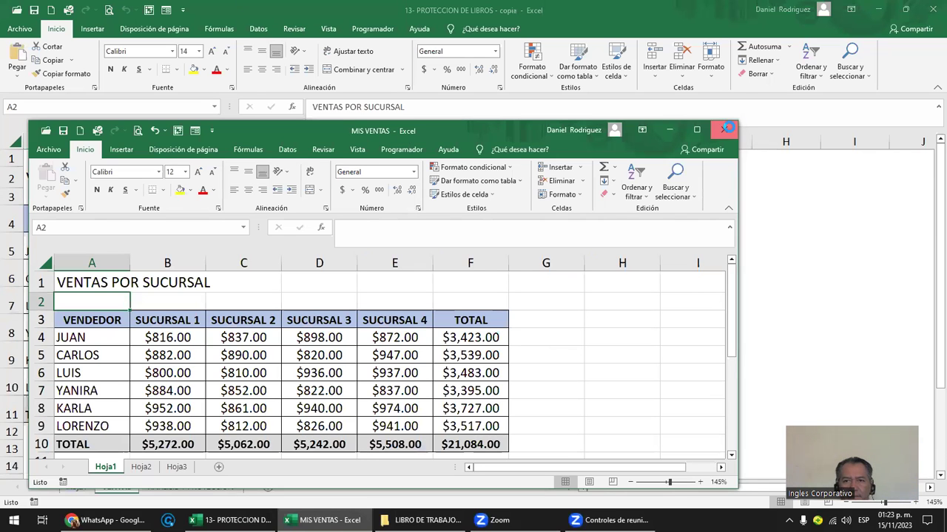
left_click(725, 130)
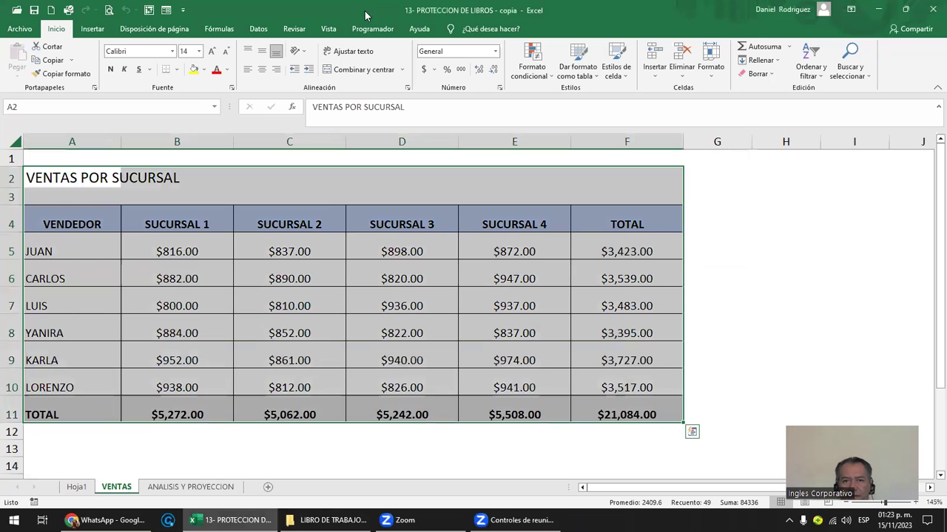
- Minimize the remaining Excel, File Explorer and Chrome windows to show the desktop
left_click(711, 248)
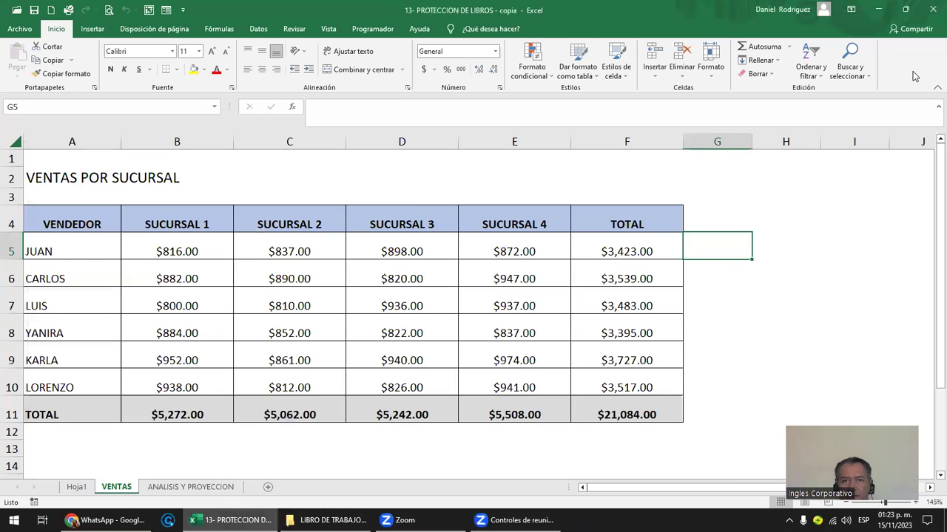
left_click(874, 10)
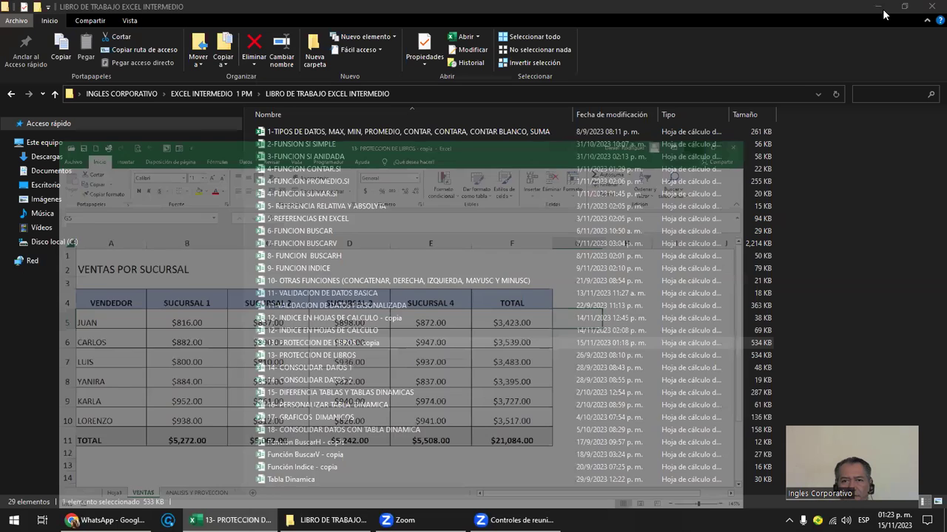
left_click(876, 8)
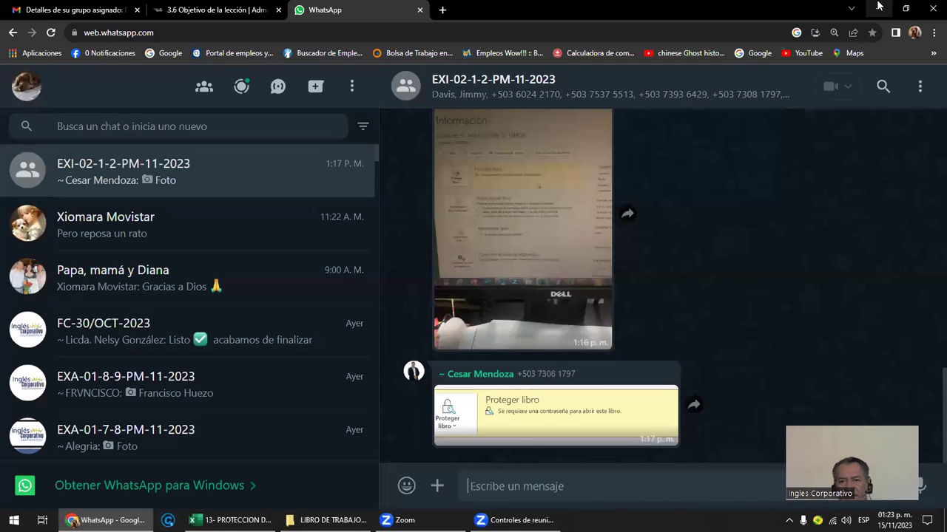
left_click(878, 7)
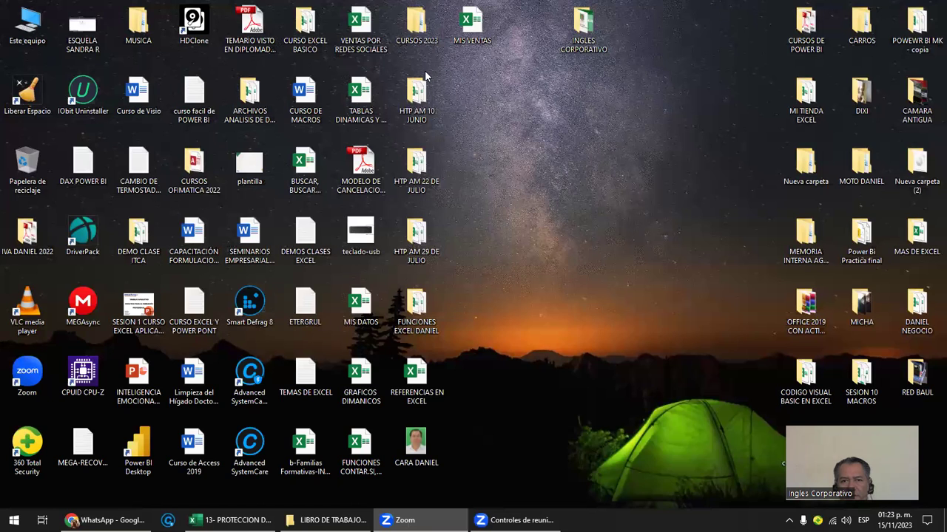
- Move the MIS VENTAS icon, try a wrong password and dismiss the error
left_click_drag(473, 28, 601, 215)
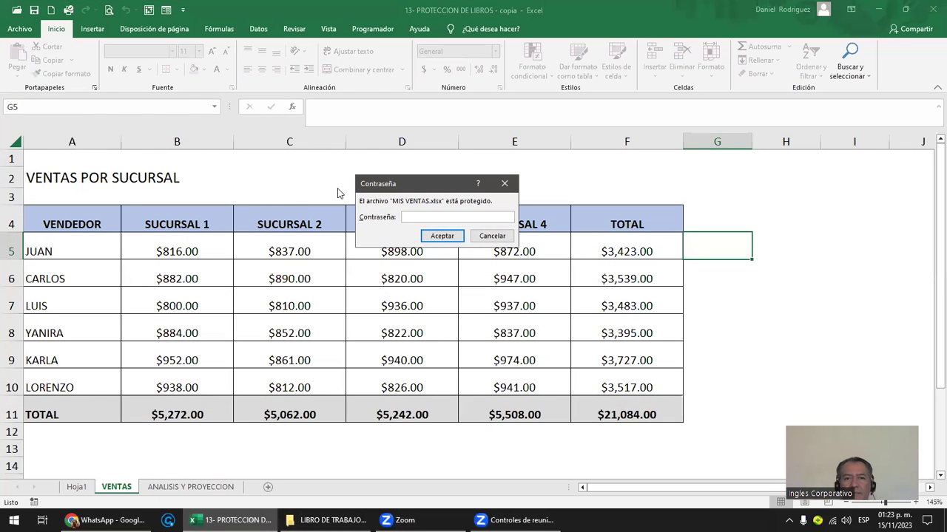
type("1")
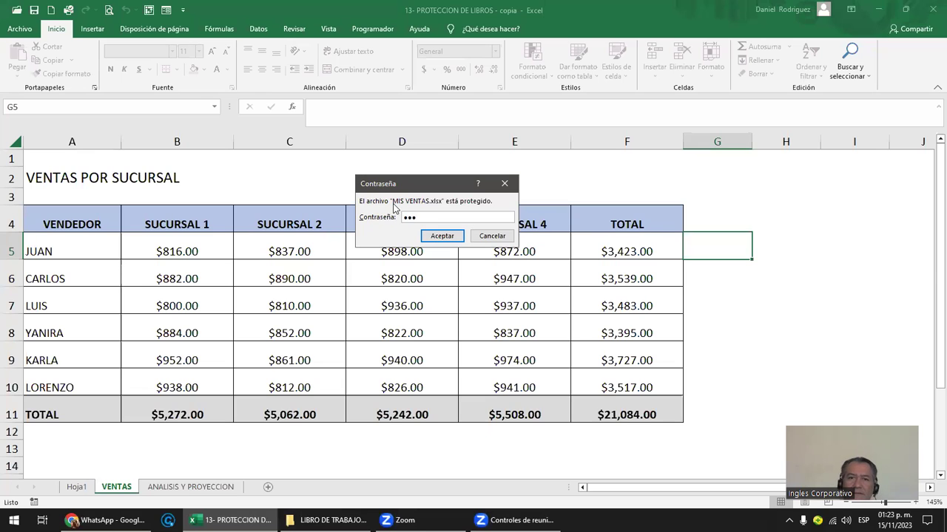
key("Return")
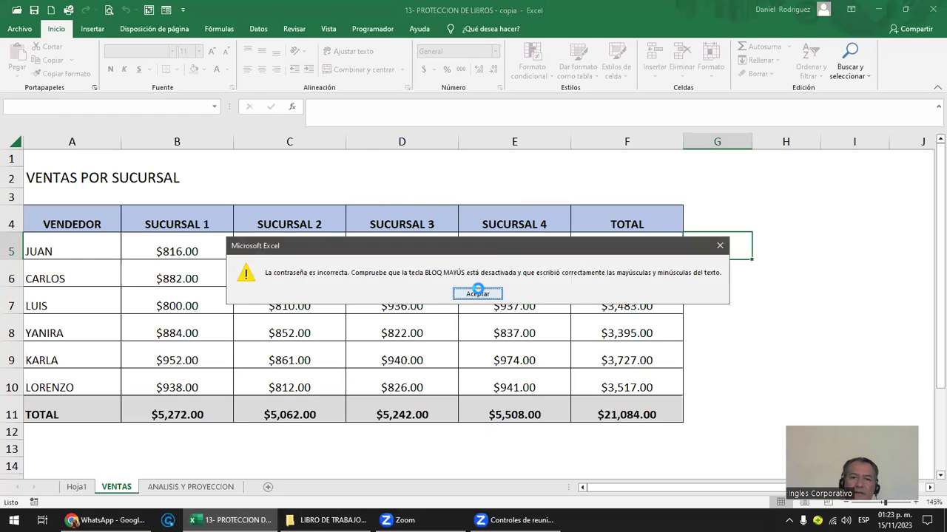
left_click(478, 294)
- Retry opening MIS VENTAS from the desktop with the correct password
left_click(422, 173)
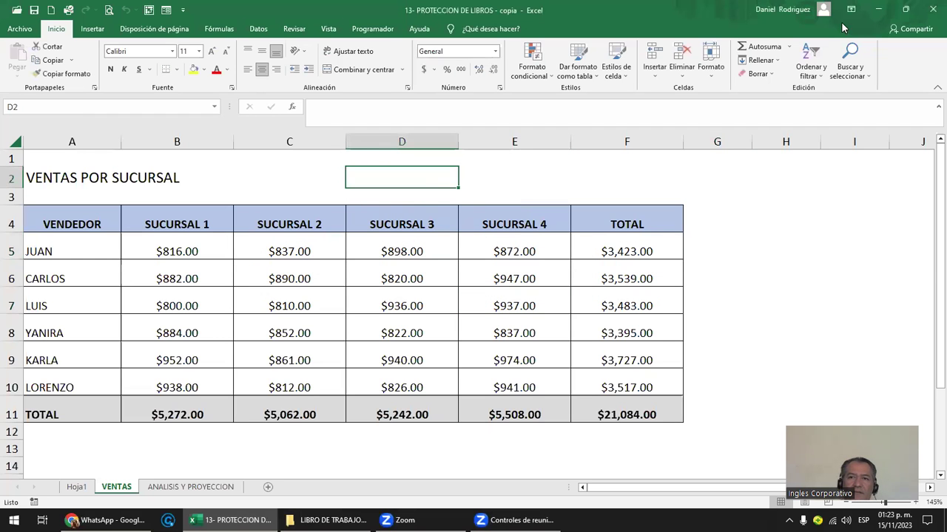
left_click(881, 9)
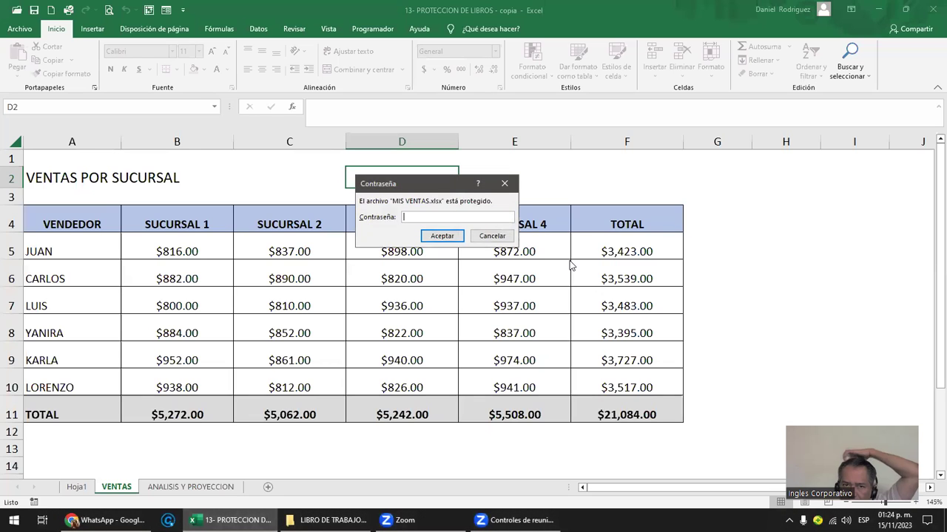
type("1")
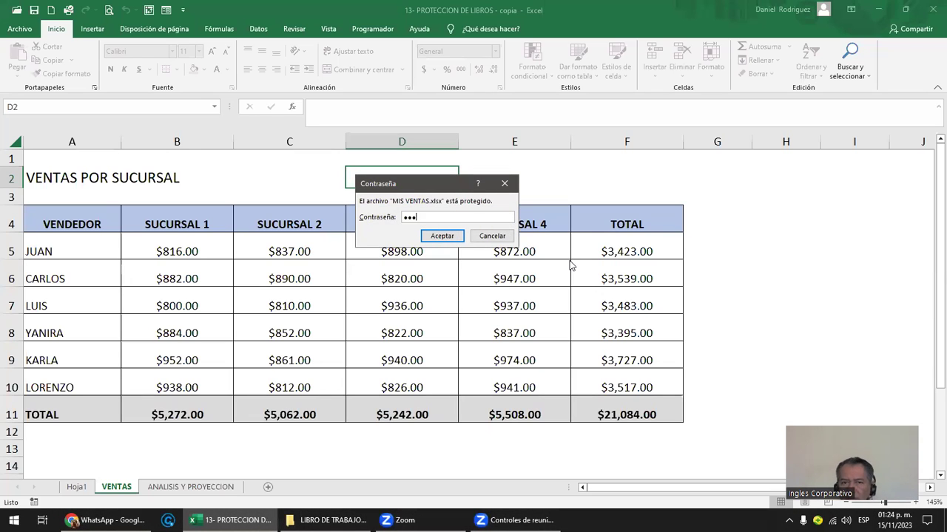
key("Return")
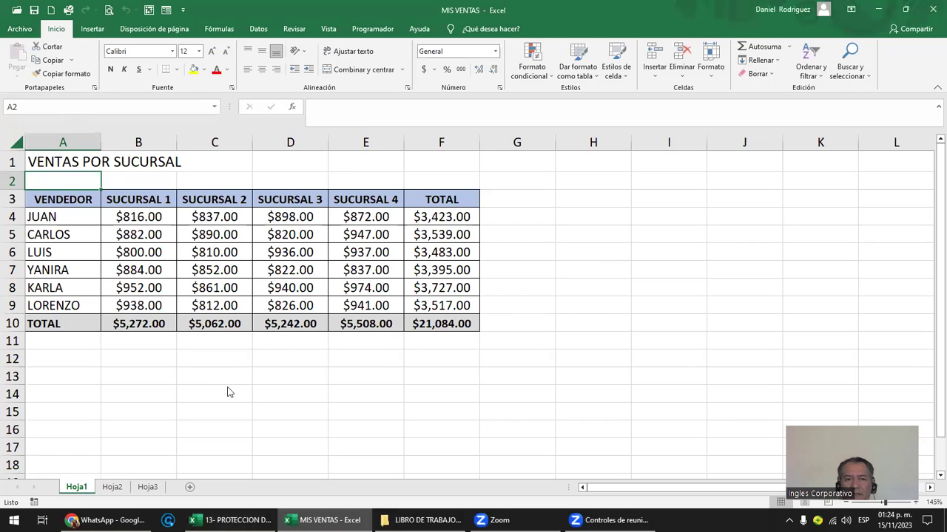
- Re-enter the opening password under Protect Workbook > Encrypt with Password, then return to Hoja1
left_click(26, 31)
left_click(40, 140)
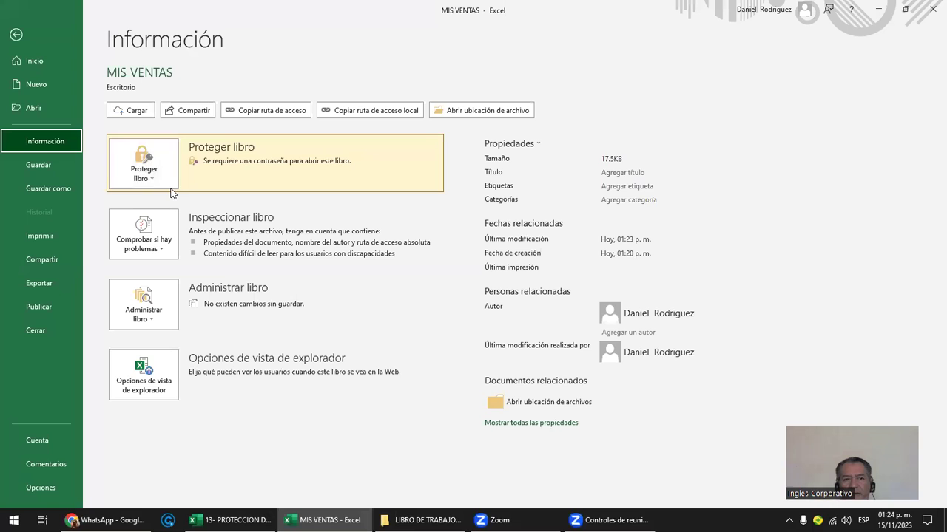
left_click(149, 178)
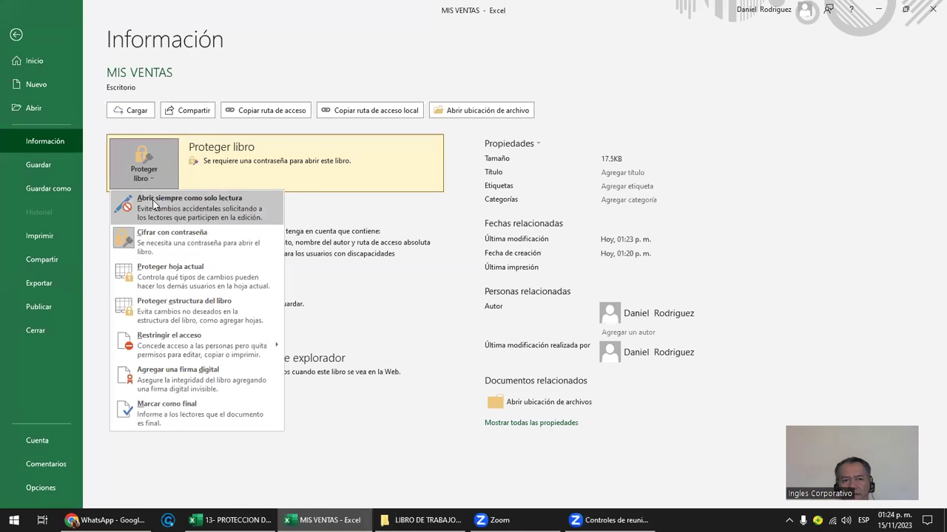
left_click(142, 238)
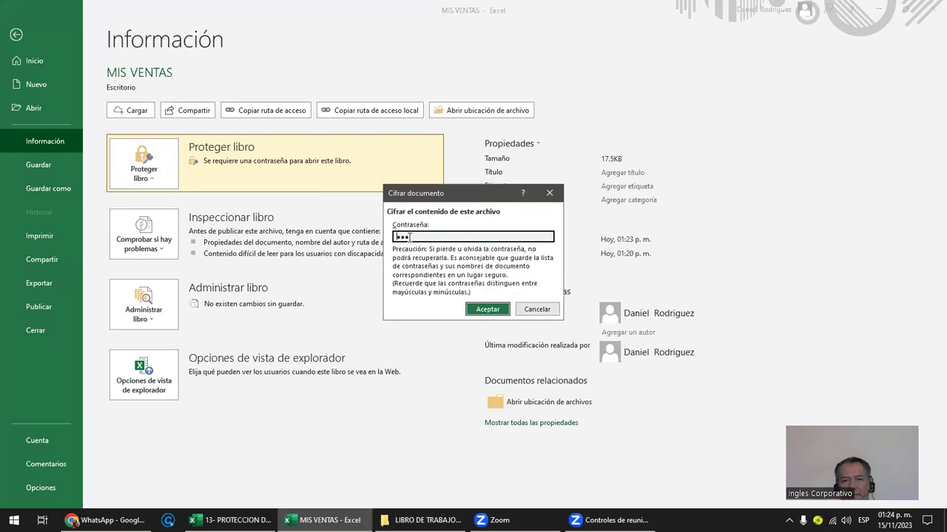
key("Escape")
left_click(14, 36)
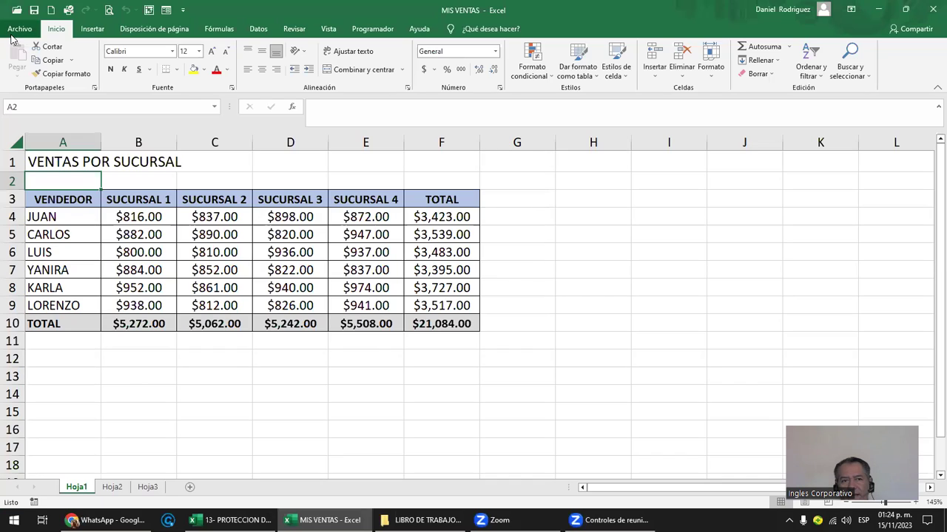
- Save the workbook, then start a Save As into the desktop folder
left_click(14, 32)
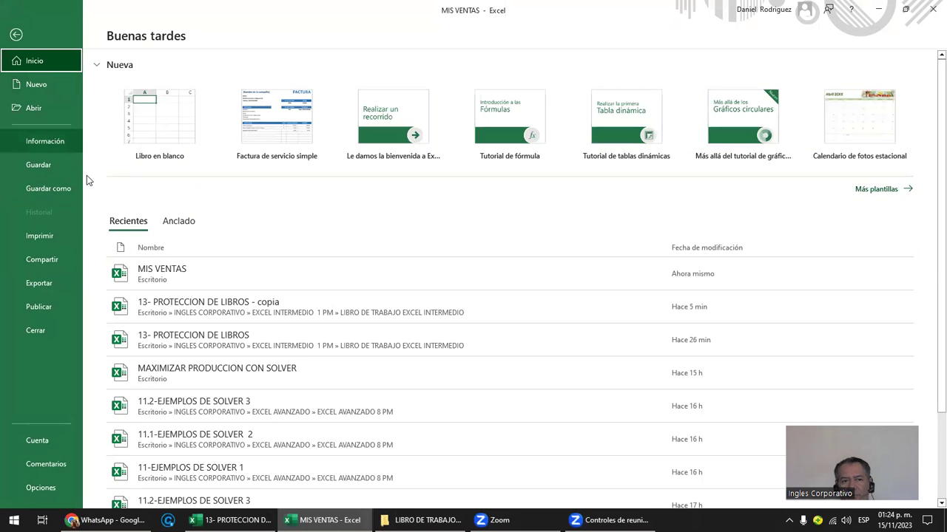
left_click(44, 174)
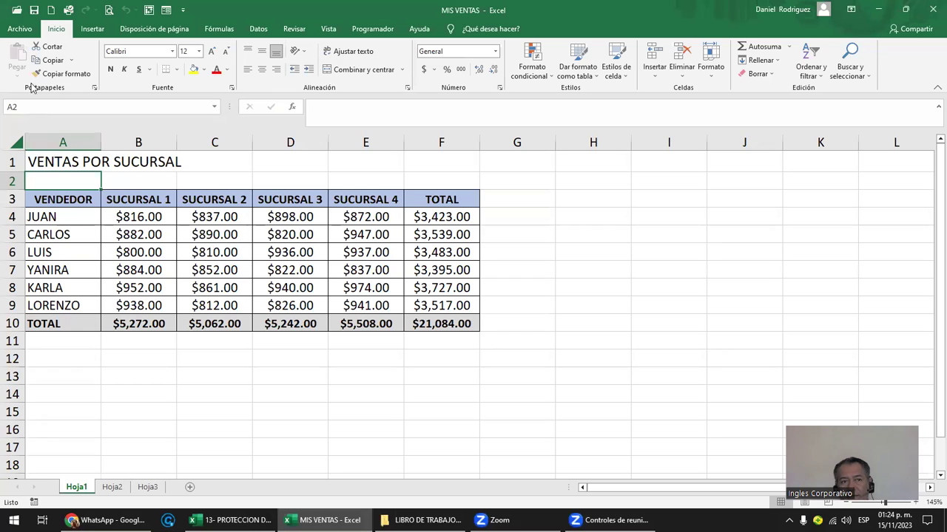
left_click(15, 29)
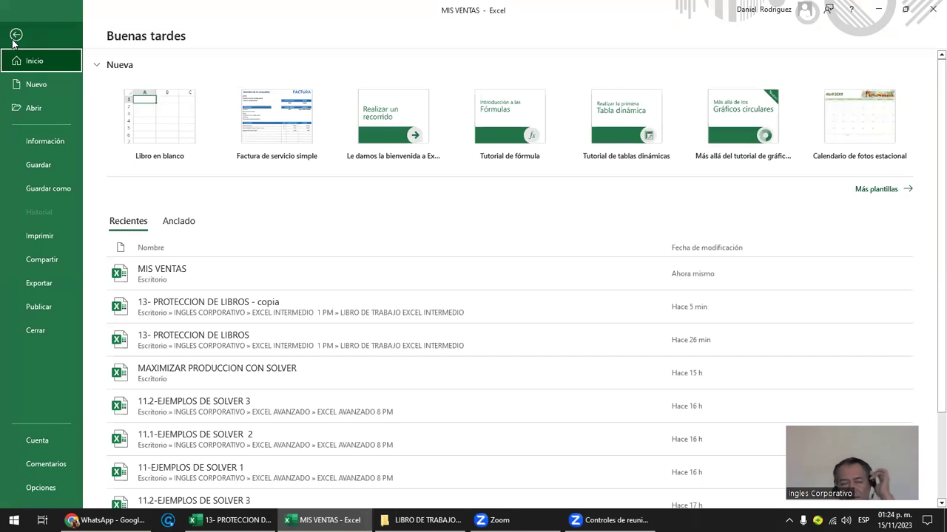
left_click(61, 191)
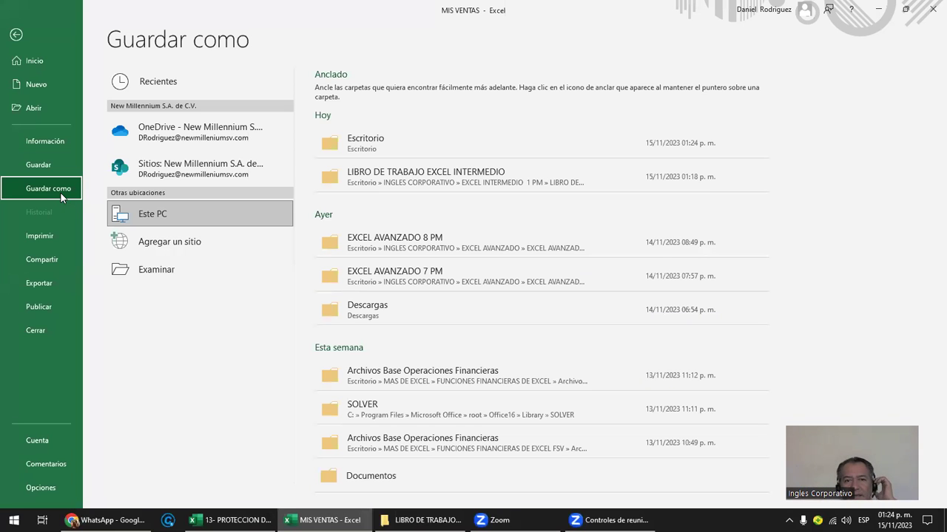
left_click(341, 143)
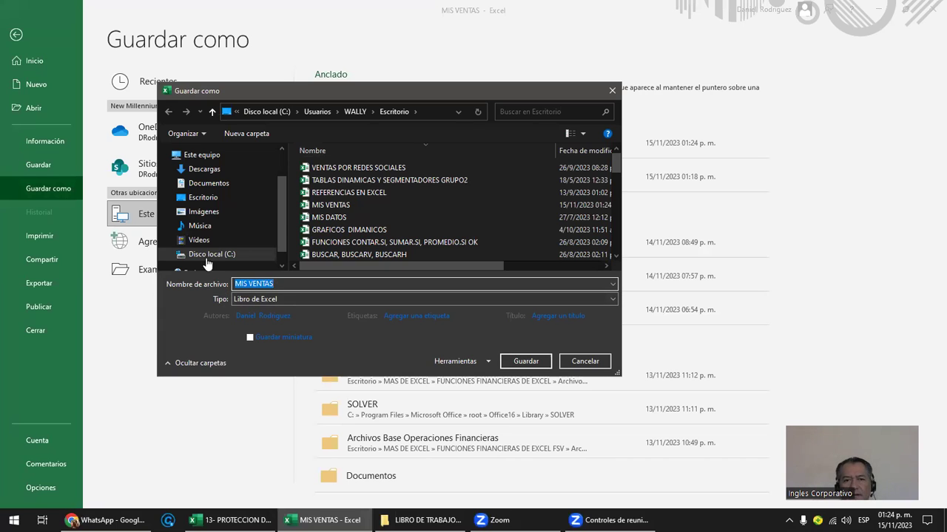
- Apply the password settings in General Options and save over the existing MIS VENTAS file
left_click(487, 361)
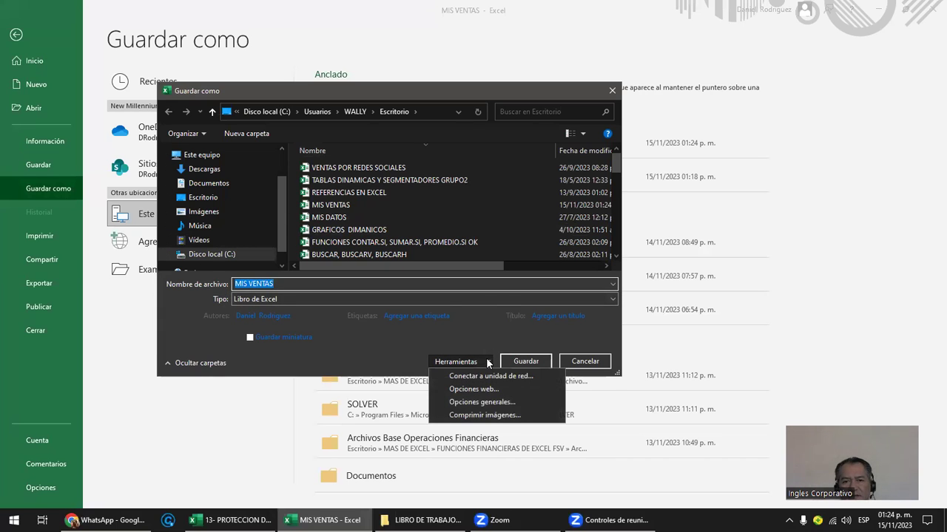
left_click(505, 405)
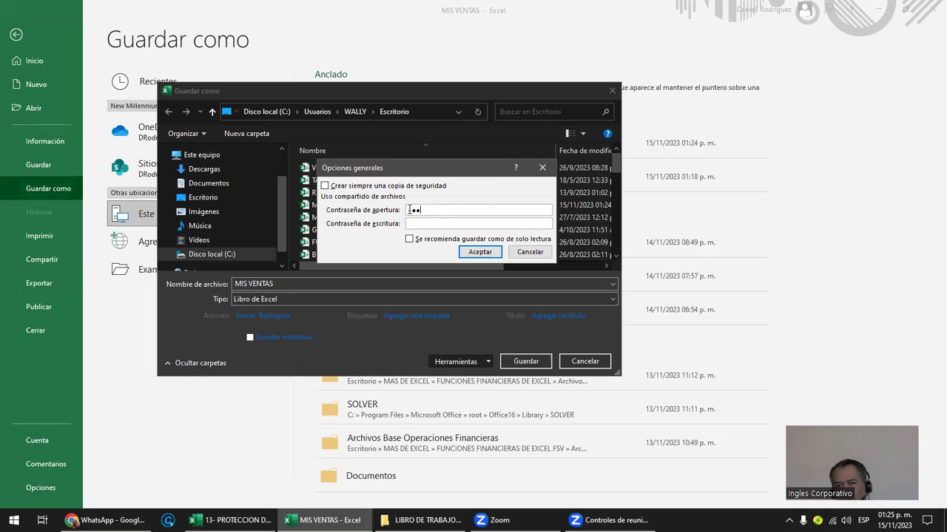
left_click(483, 251)
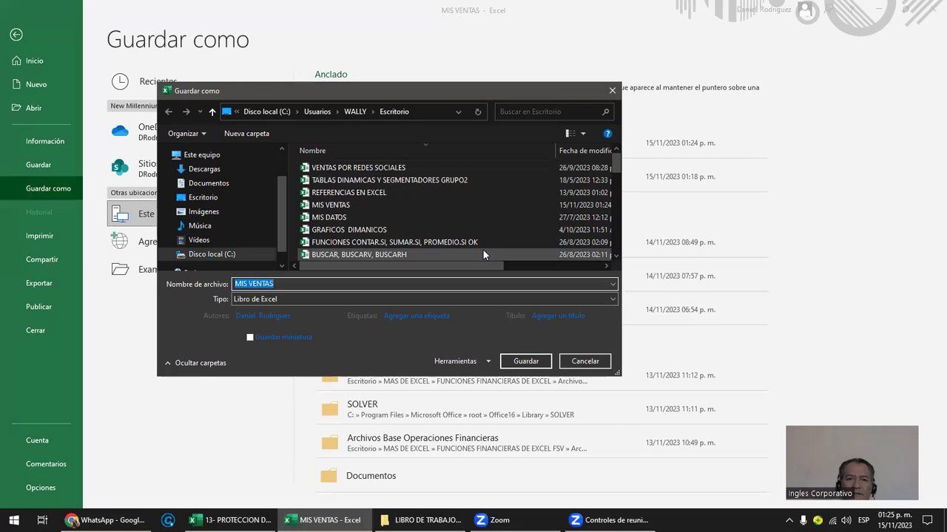
left_click(526, 361)
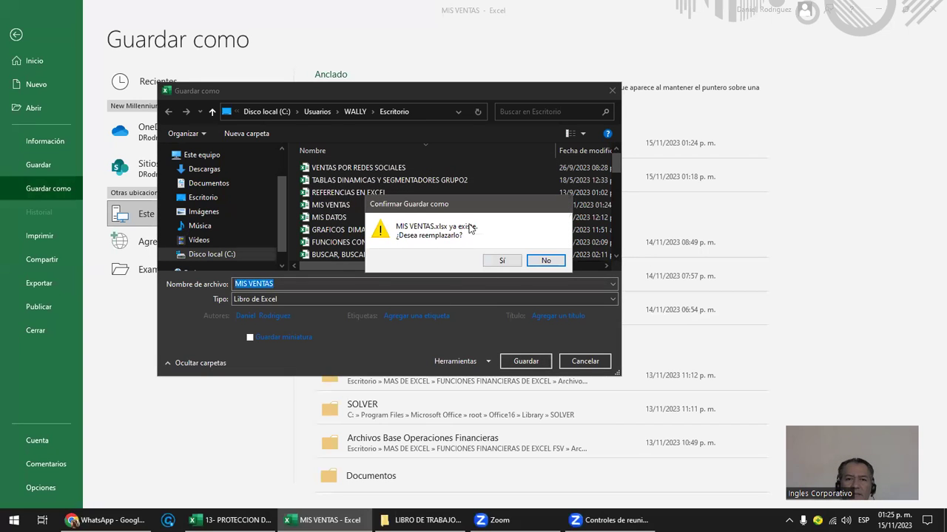
left_click(505, 261)
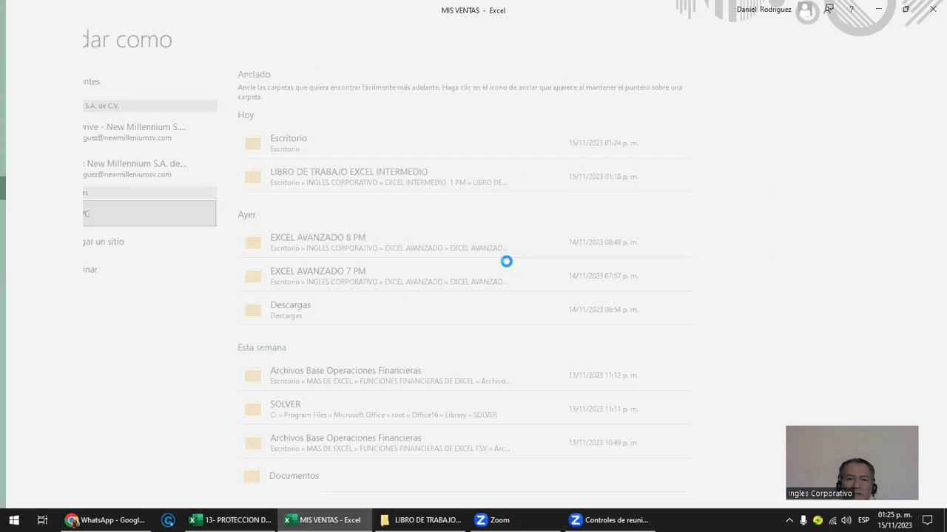
- Close MIS VENTAS, reopen it from the desktop and go to its Save As page
left_click(930, 14)
left_click(879, 9)
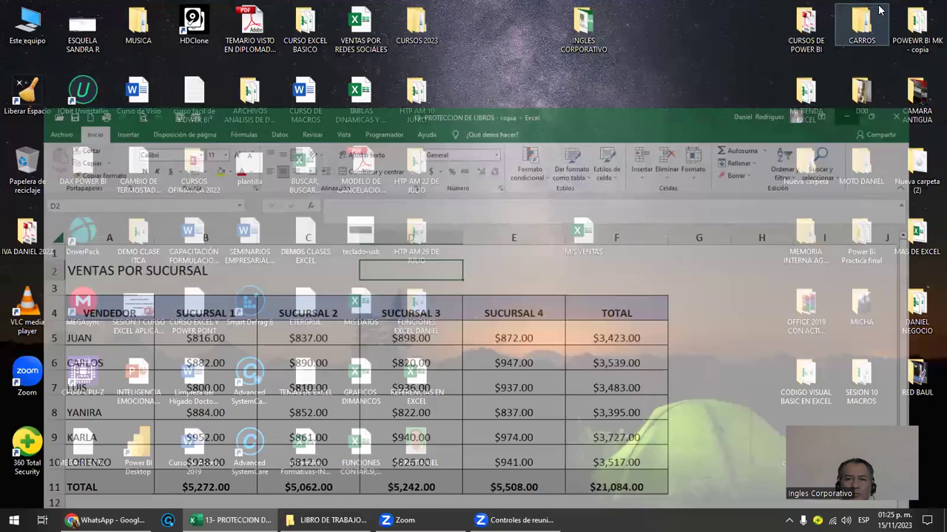
double_click(588, 238)
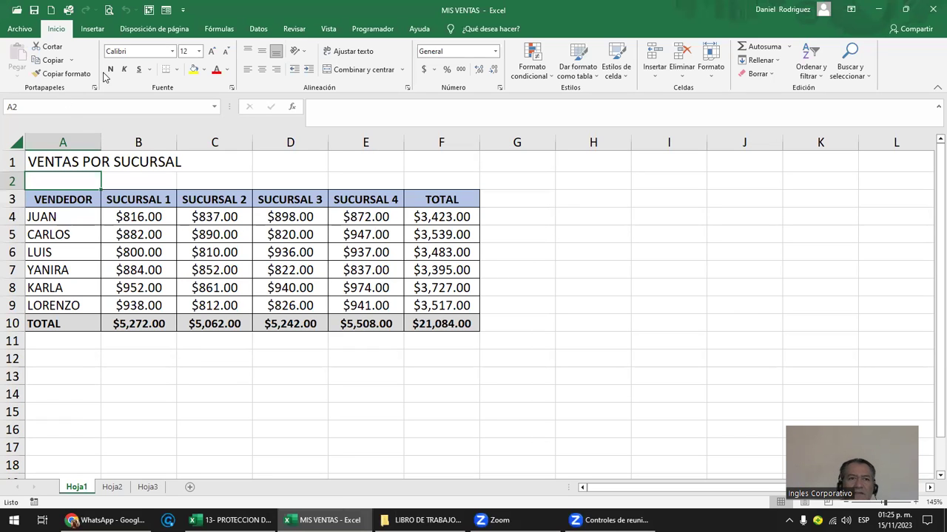
left_click(20, 29)
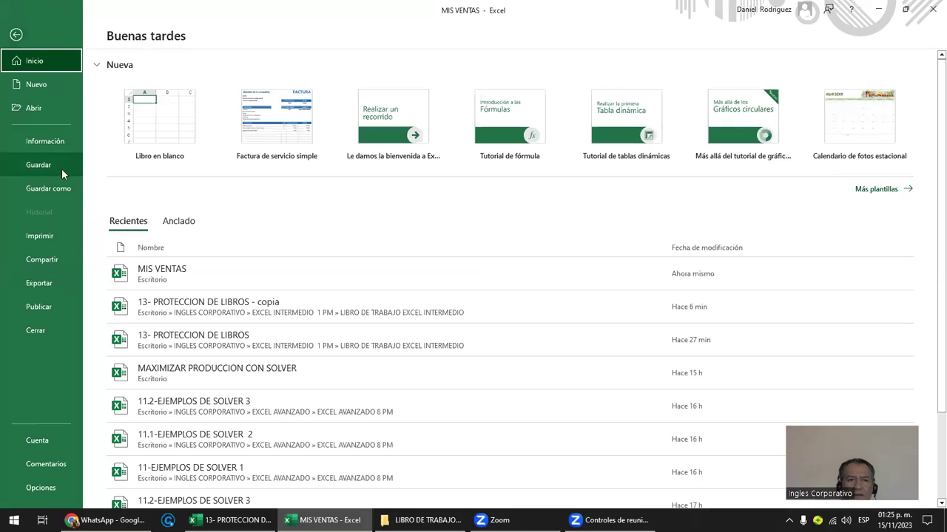
left_click(62, 189)
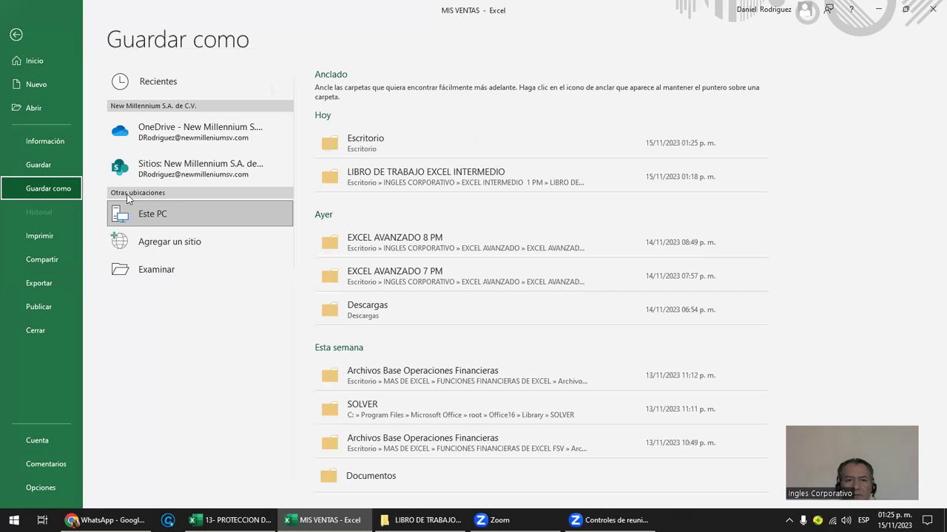
- Set and confirm both opening and write passwords in General Options, then replace the desktop MIS VENTAS
left_click(371, 147)
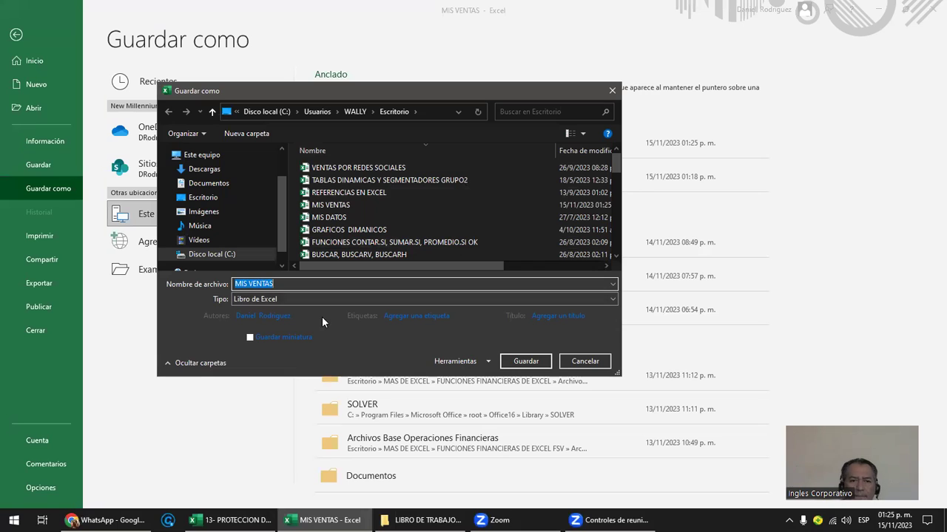
left_click(486, 366)
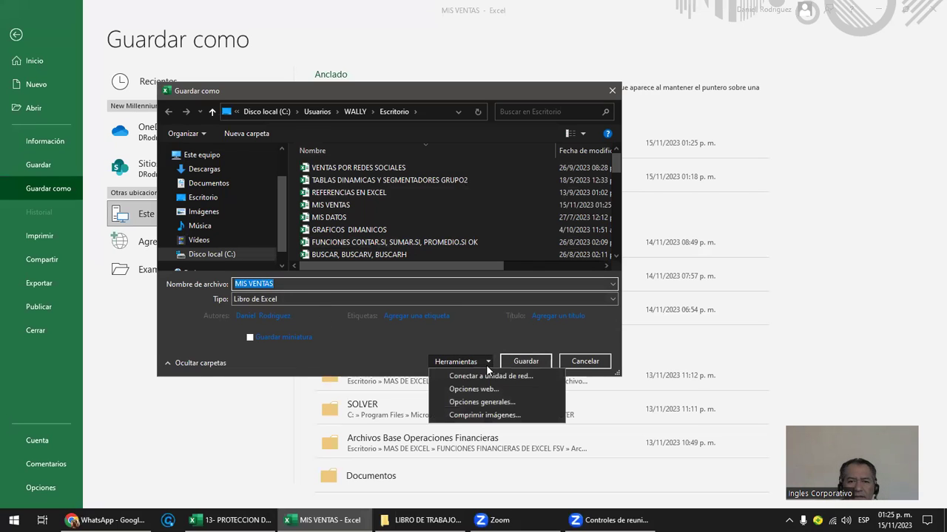
left_click(496, 405)
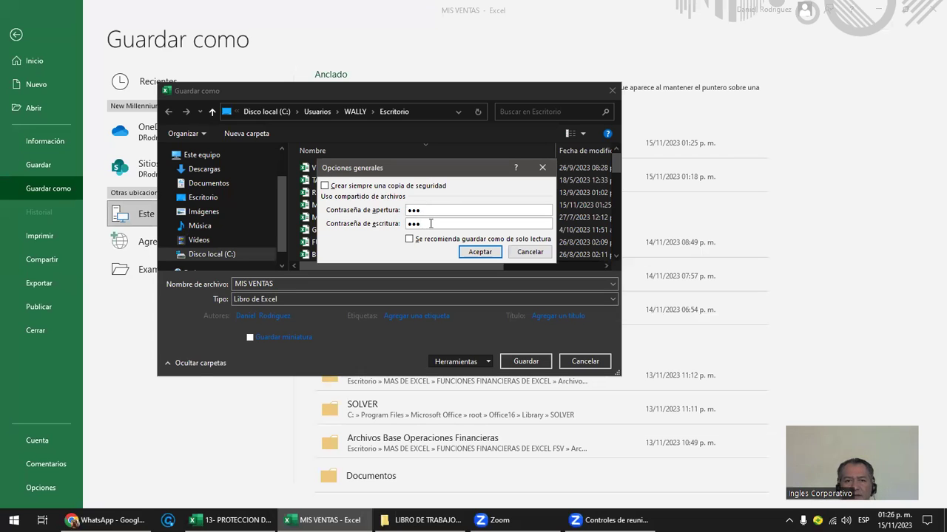
left_click(477, 252)
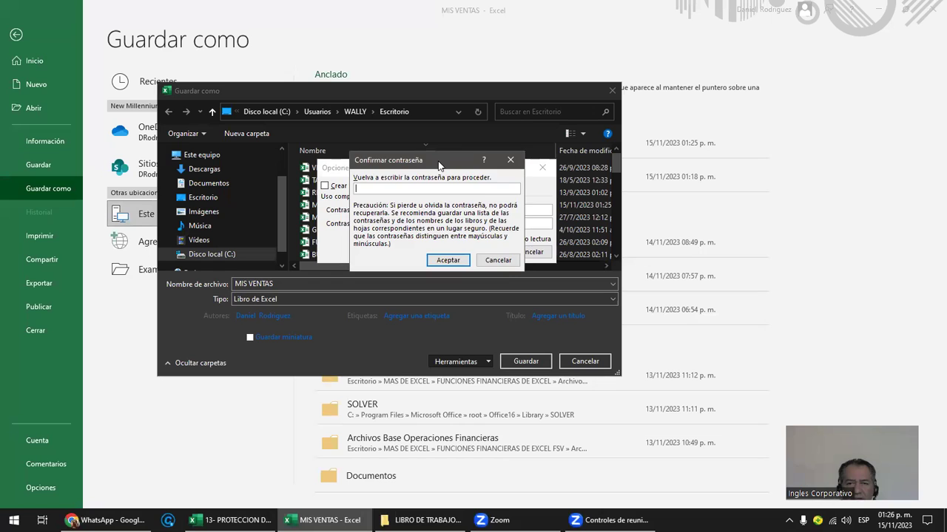
left_click_drag(440, 165, 450, 279)
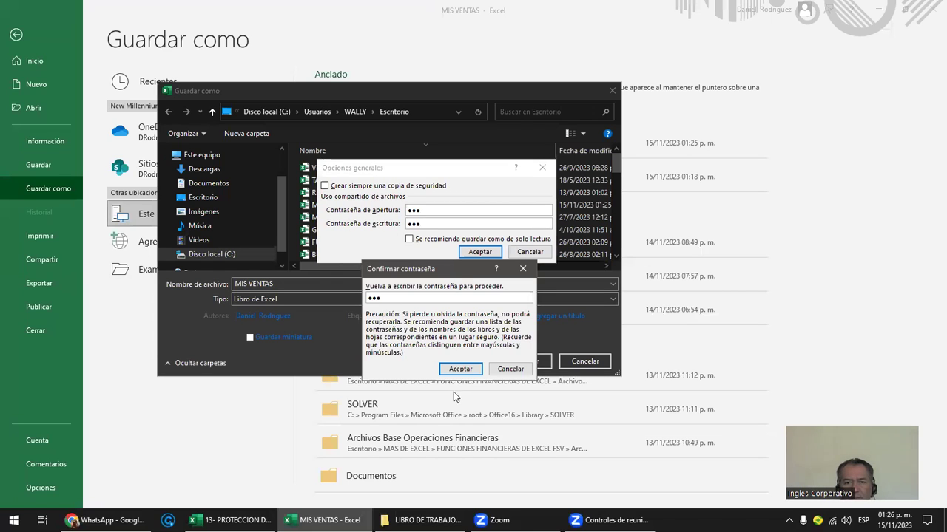
left_click(457, 371)
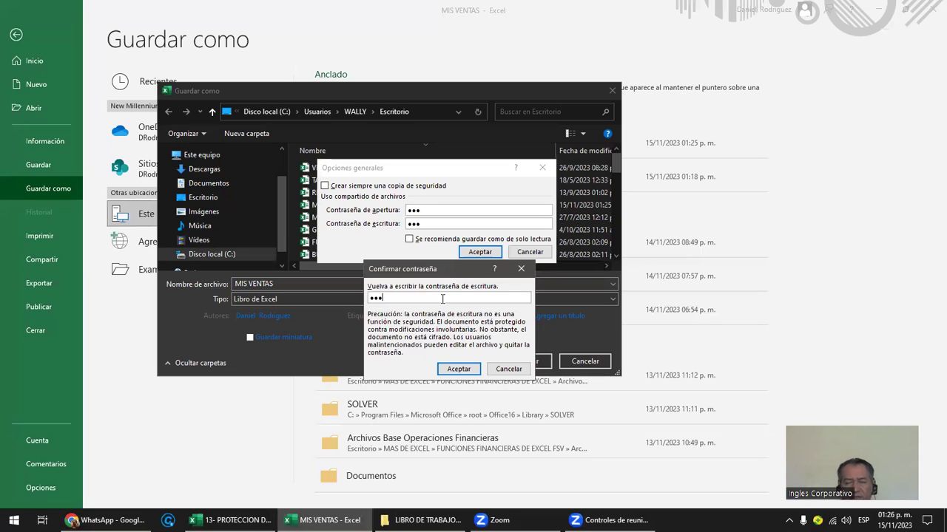
left_click(456, 369)
left_click(522, 364)
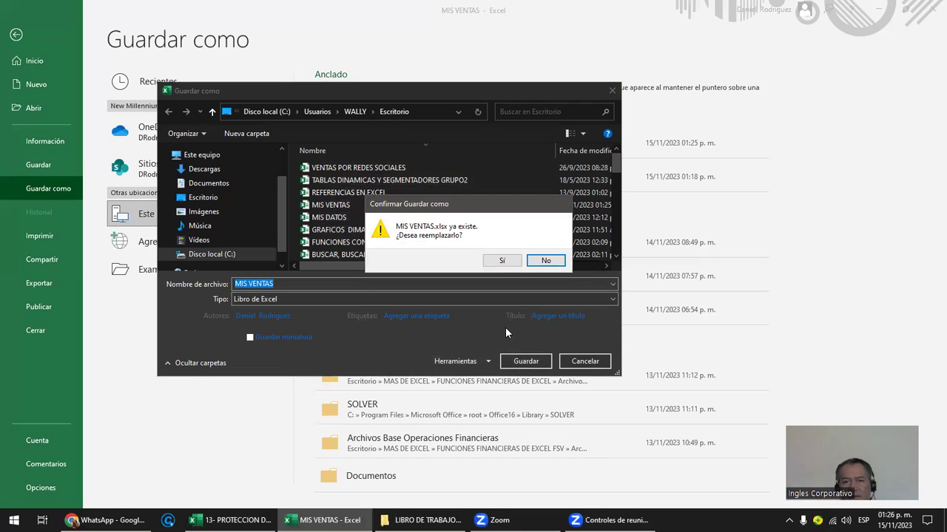
left_click(500, 260)
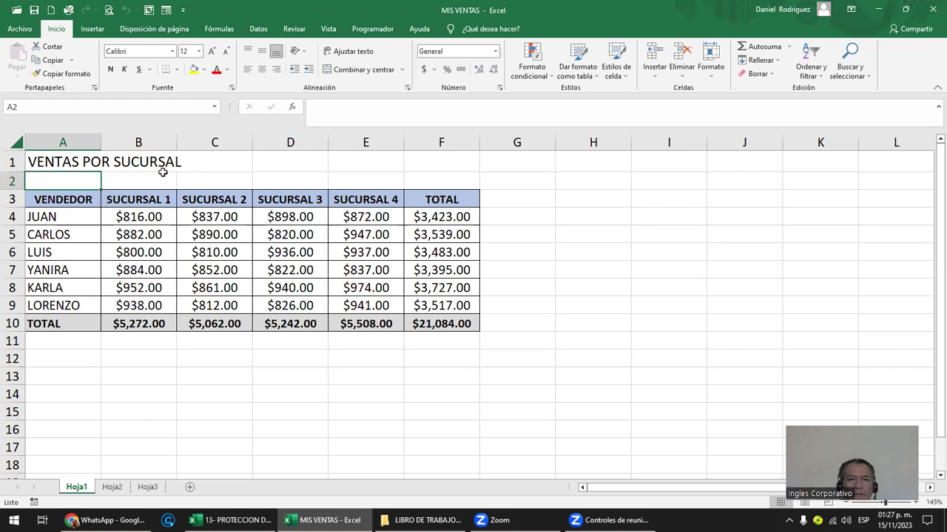
- Colour the VENTAS POR SUCURSAL title in A1 red, save, and close the workbook
left_click(47, 162)
left_click(216, 69)
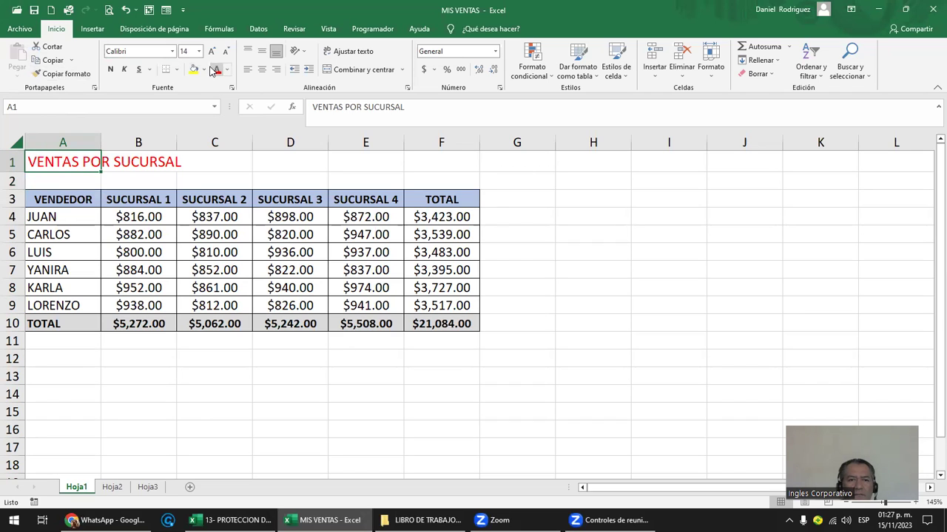
left_click(33, 11)
left_click(930, 9)
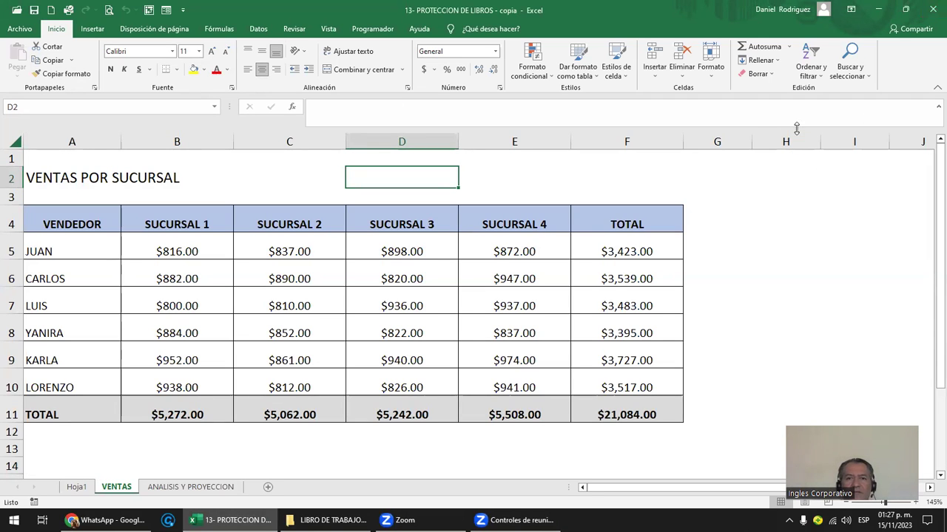
left_click(880, 9)
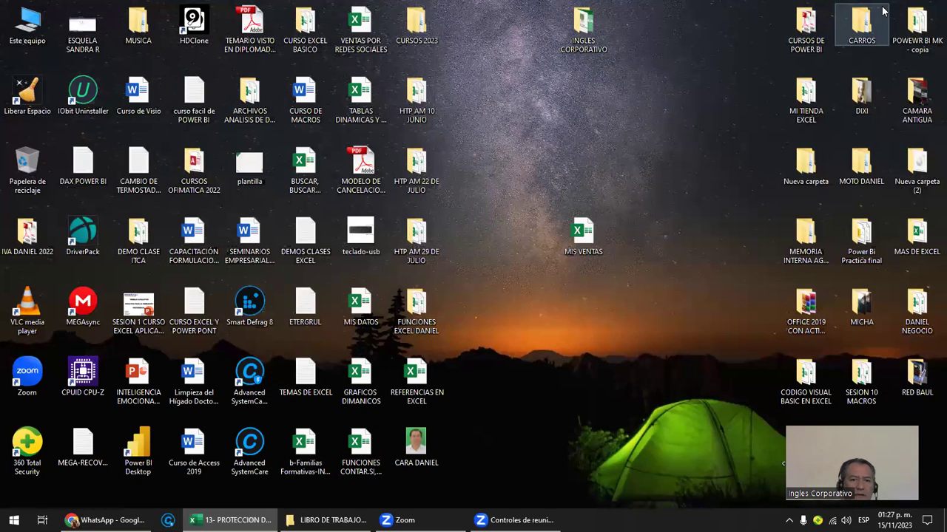
- Reopen MIS VENTAS from the desktop, entering the opening and write passwords
double_click(587, 235)
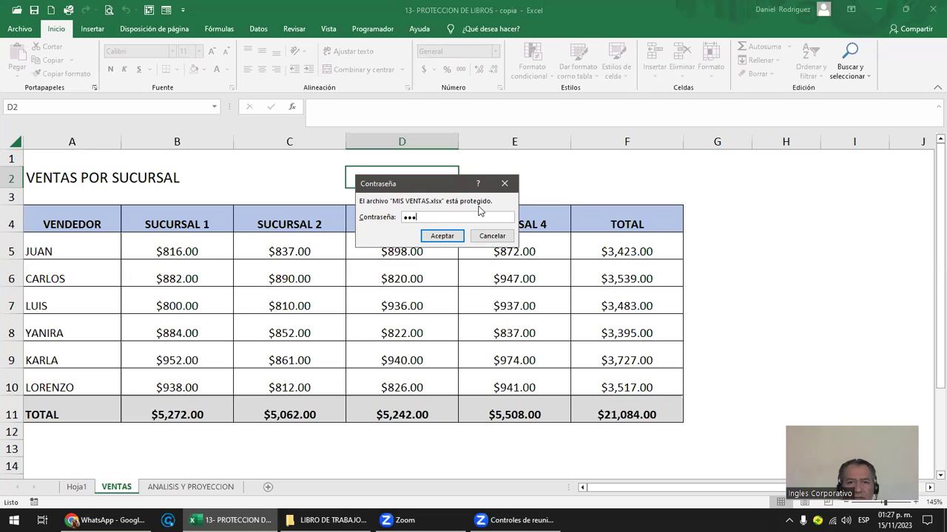
key("Return")
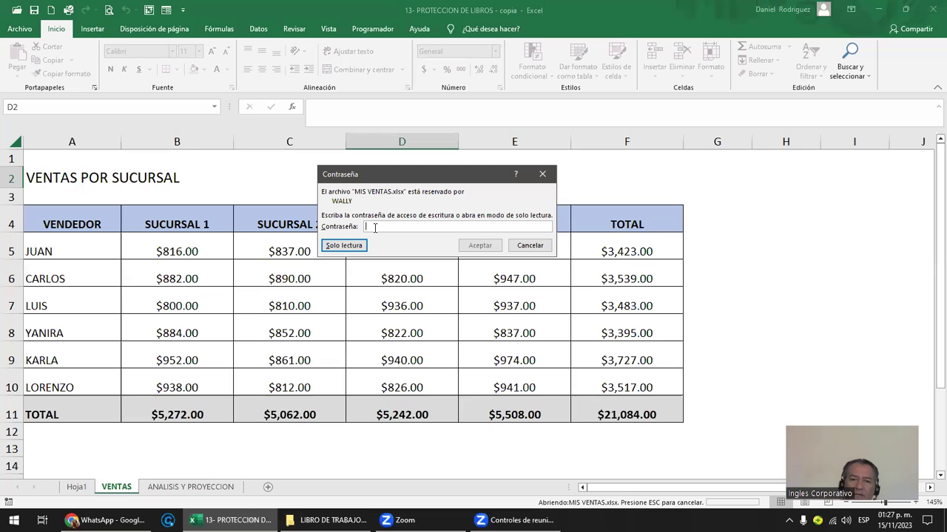
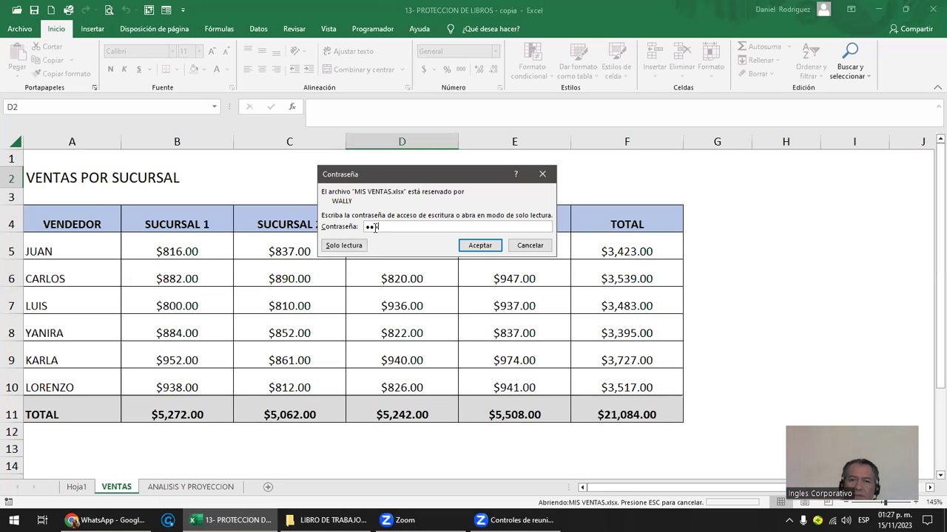
key("Return")
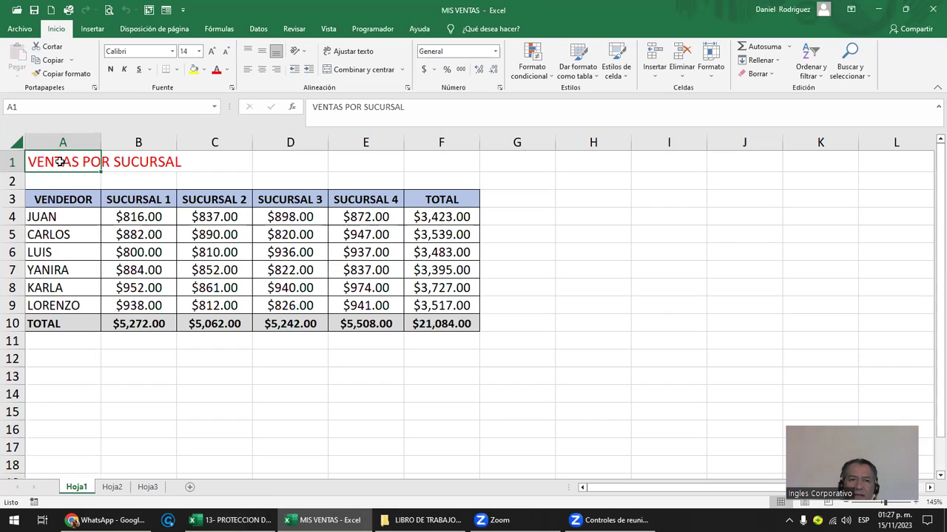
- Fill cells A1, B1 and C1 yellow, then close MIS VENTAS
left_click(194, 68)
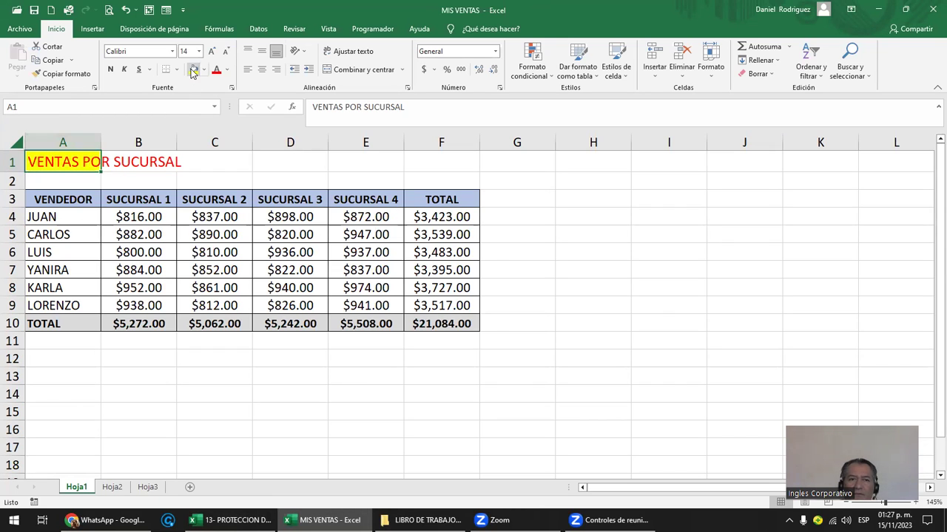
left_click(111, 158)
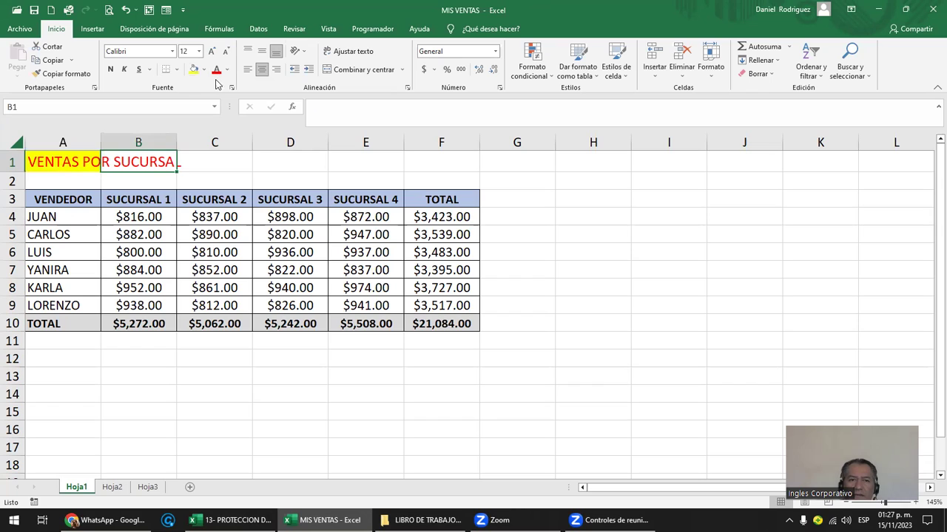
left_click(194, 69)
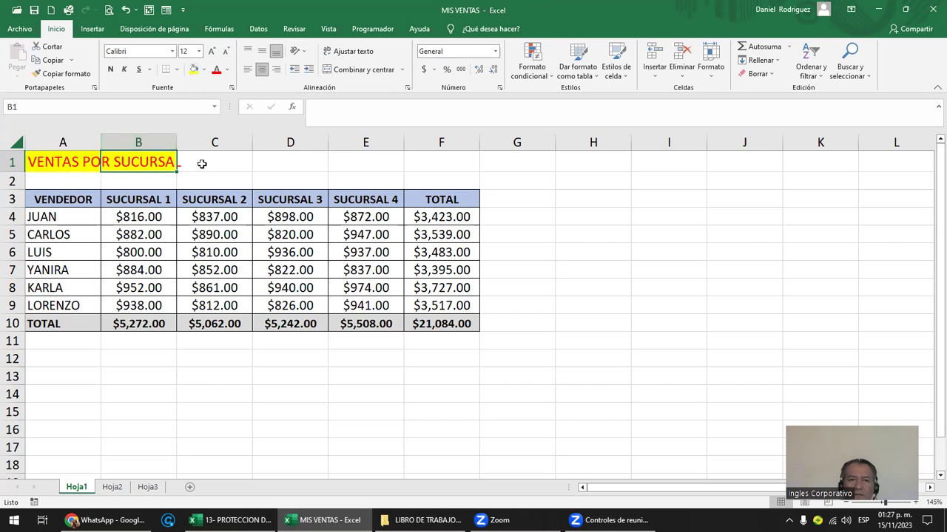
left_click(202, 163)
left_click(194, 69)
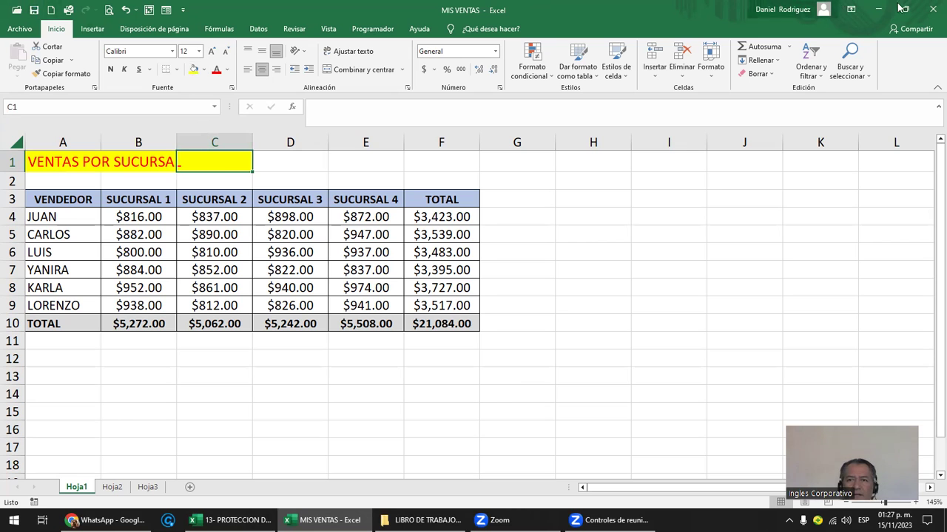
left_click(930, 6)
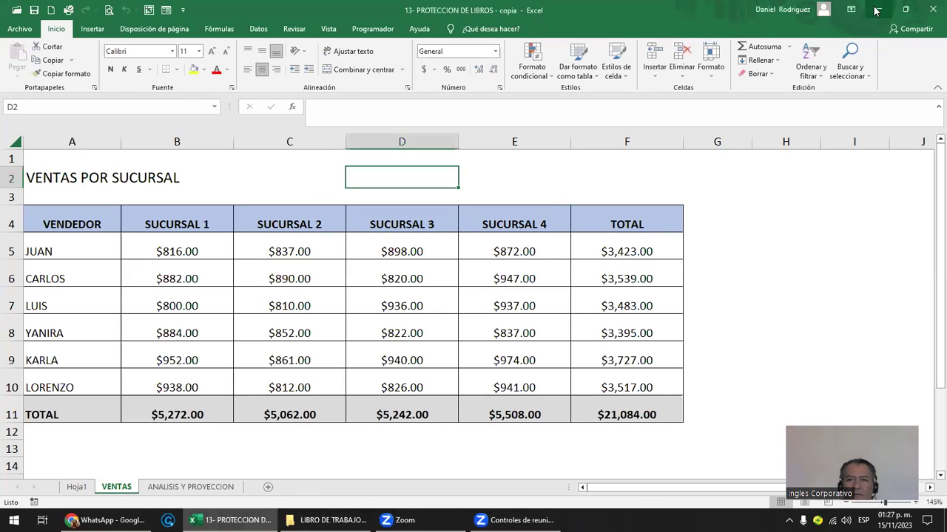
left_click(875, 8)
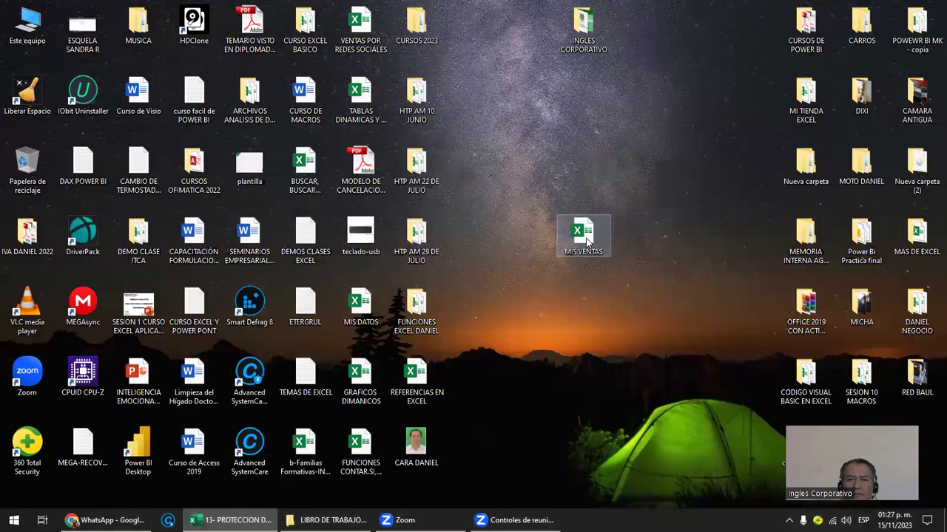
- Open MIS VENTAS from the desktop and enter its opening password to reach the write-password prompt
left_click(588, 241)
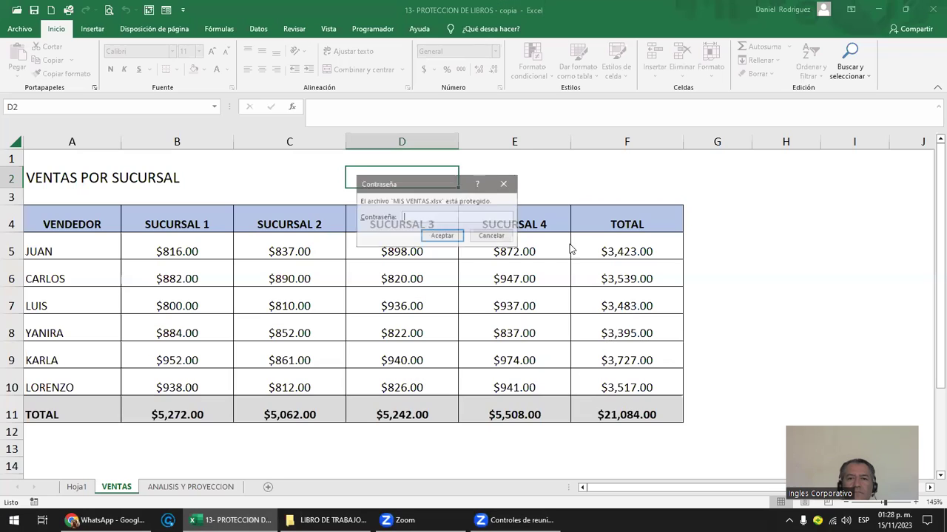
type("1")
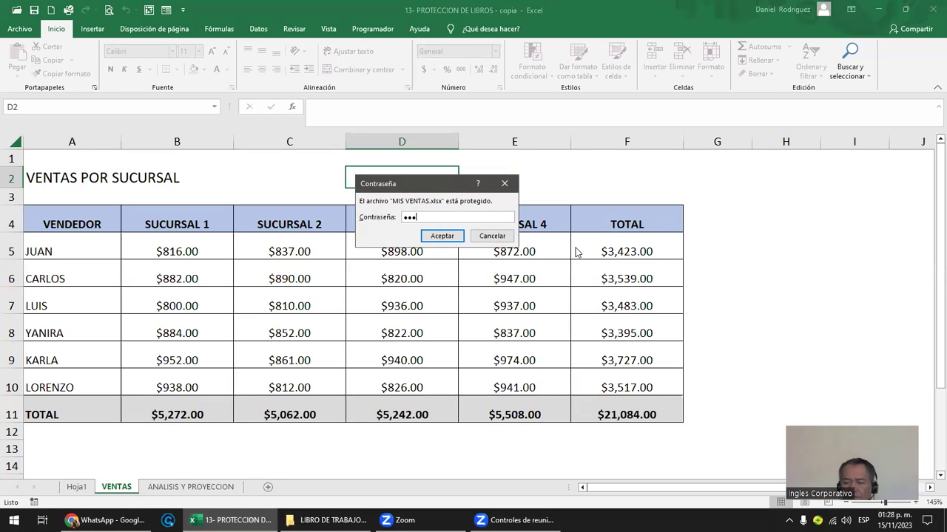
key("Return")
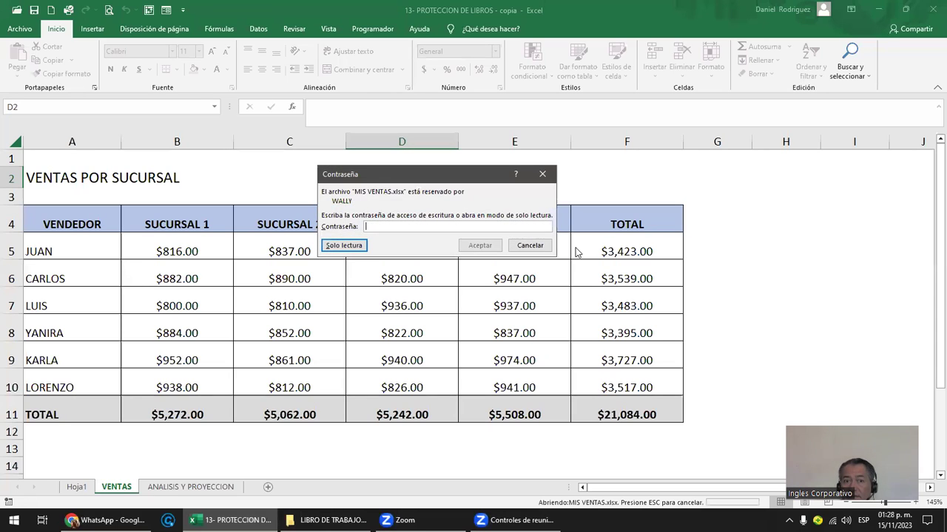
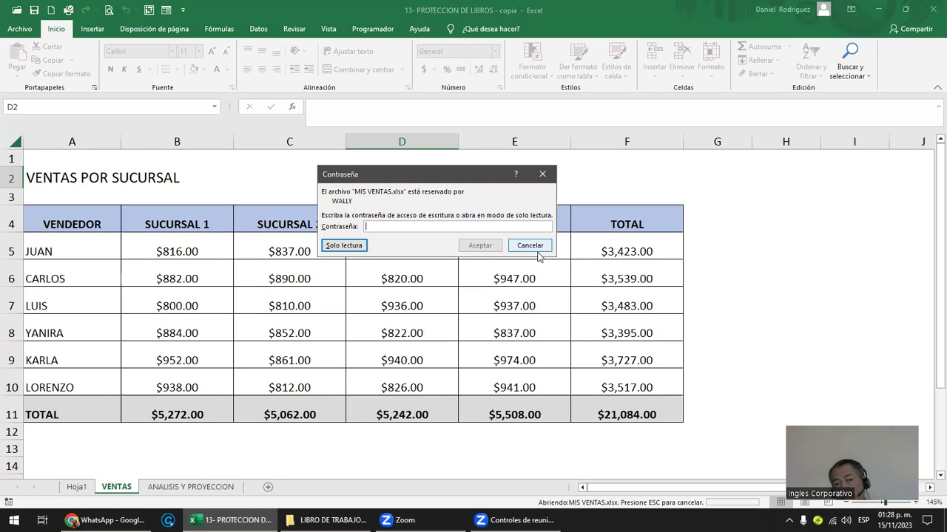
- Open MIS VENTAS as Solo lectura and check its protection status on the Información page
left_click(342, 248)
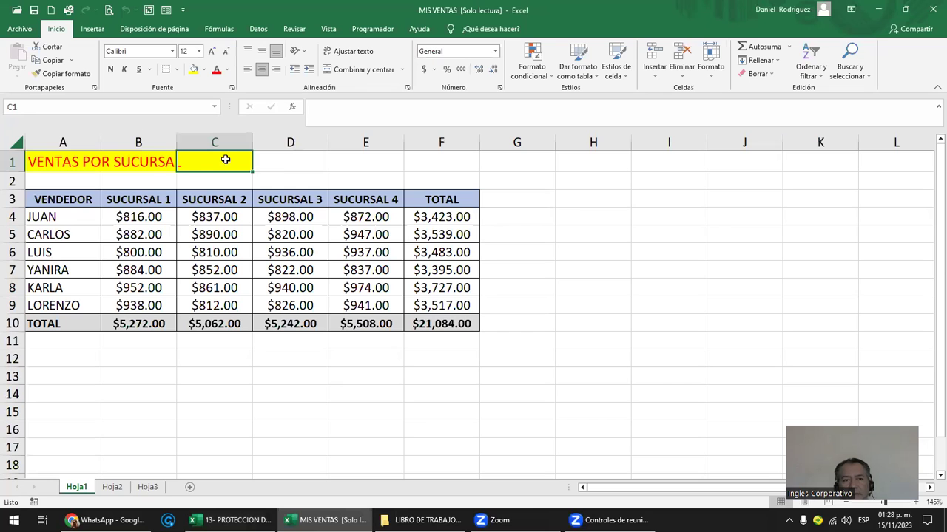
left_click(20, 28)
left_click(44, 140)
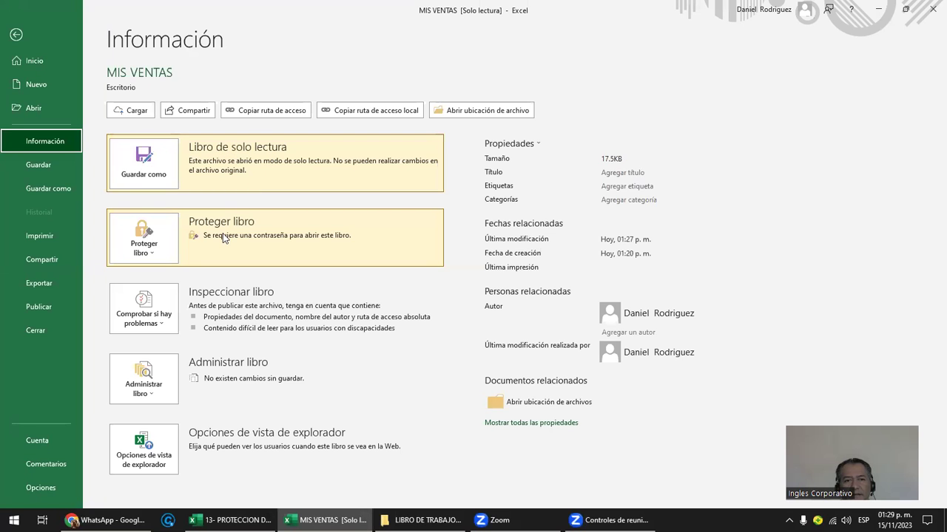
left_click(17, 43)
- Remove the yellow fill from the title cells A1:C1 (Sin relleno)
left_click(52, 157)
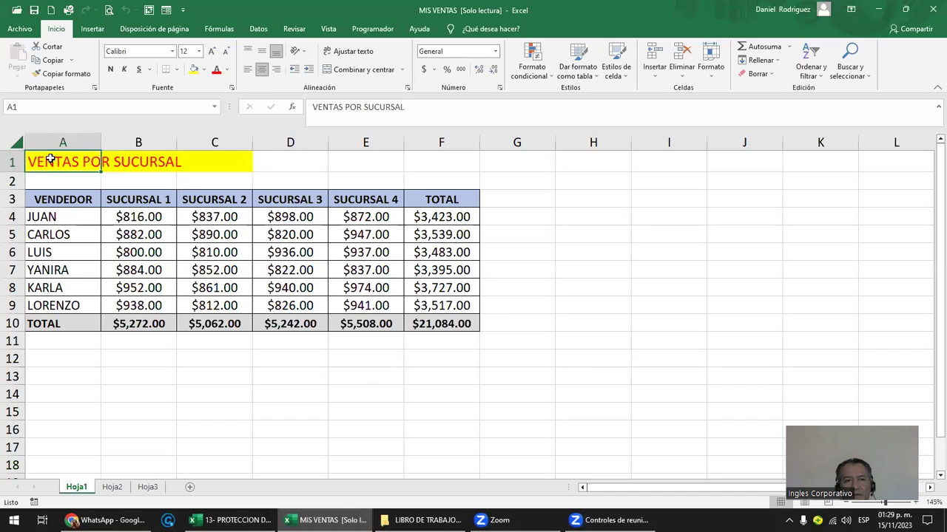
left_click_drag(34, 161, 215, 161)
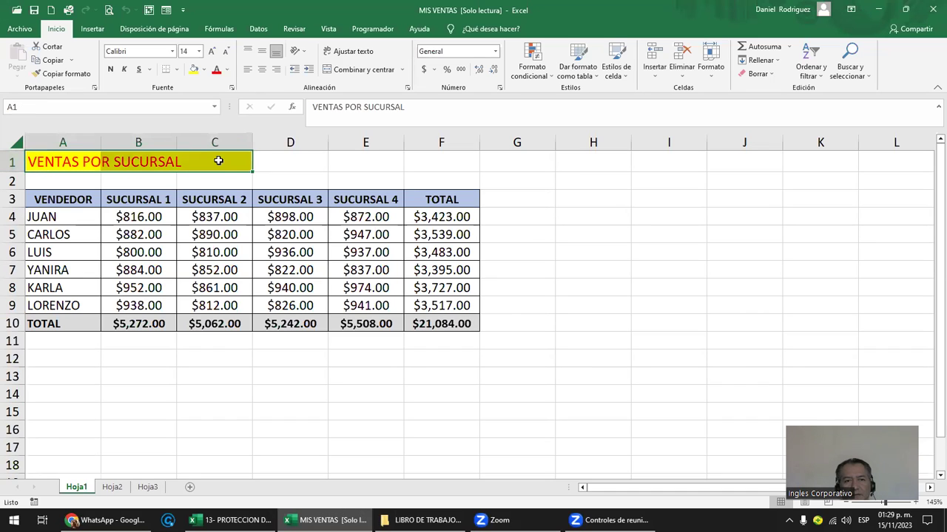
left_click(203, 70)
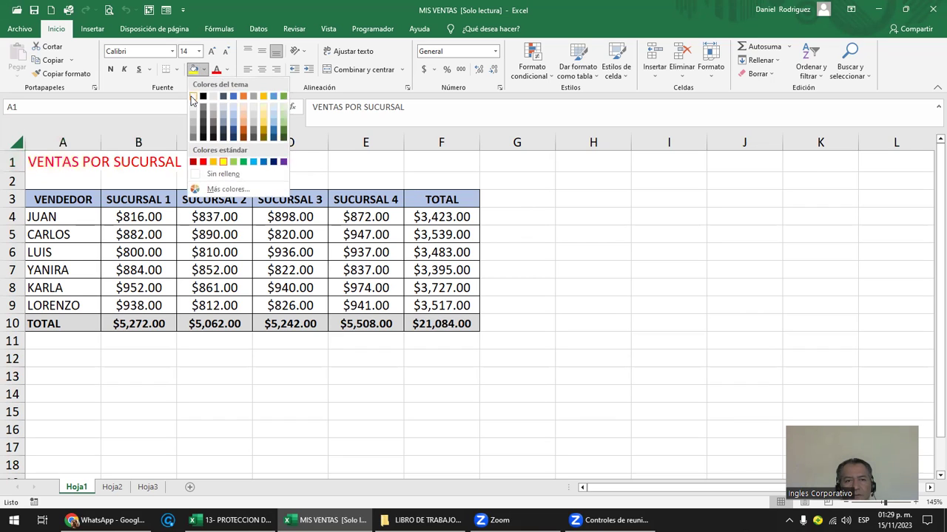
left_click(193, 97)
left_click(628, 259)
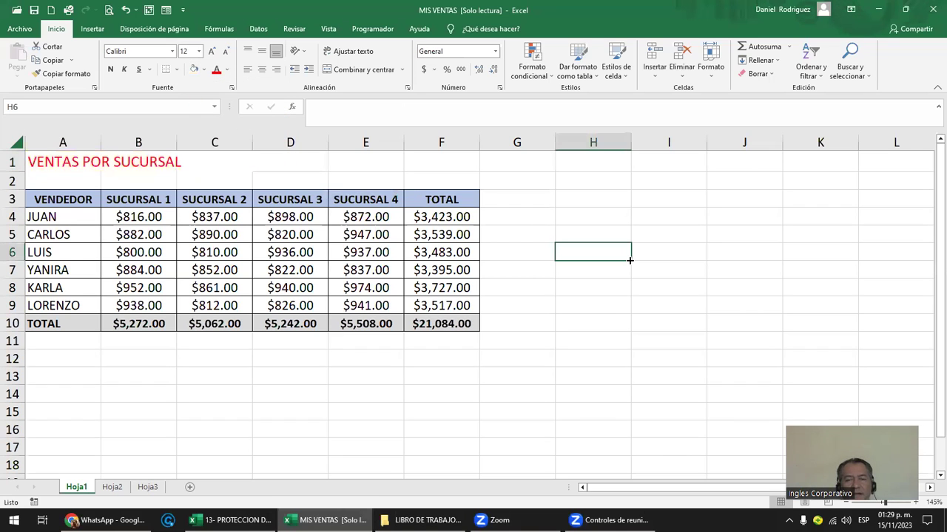
- Clear the SUCURSAL 3 values in D4:D8 and attempt to save the read-only file
left_click(273, 215)
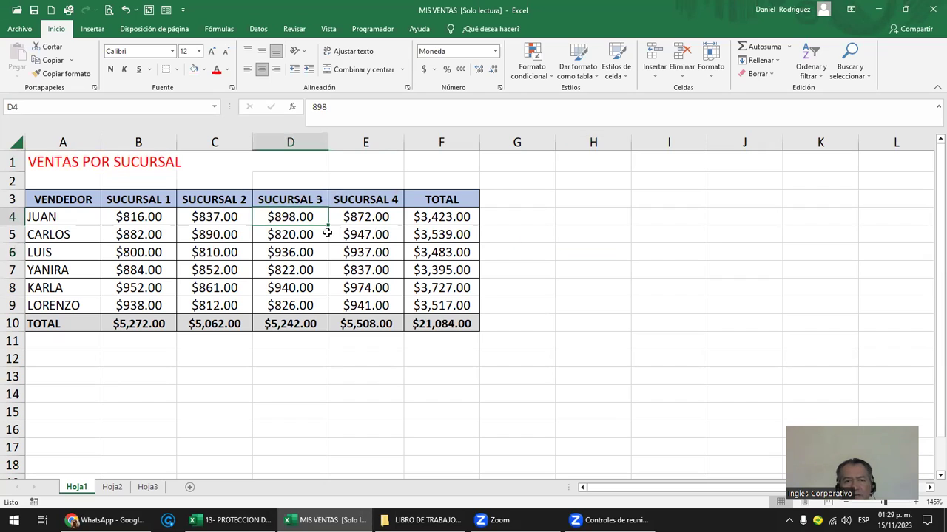
key("Delete")
key("Down")
key("Delete")
key("Down")
key("Delete")
key("Down")
key("Delete")
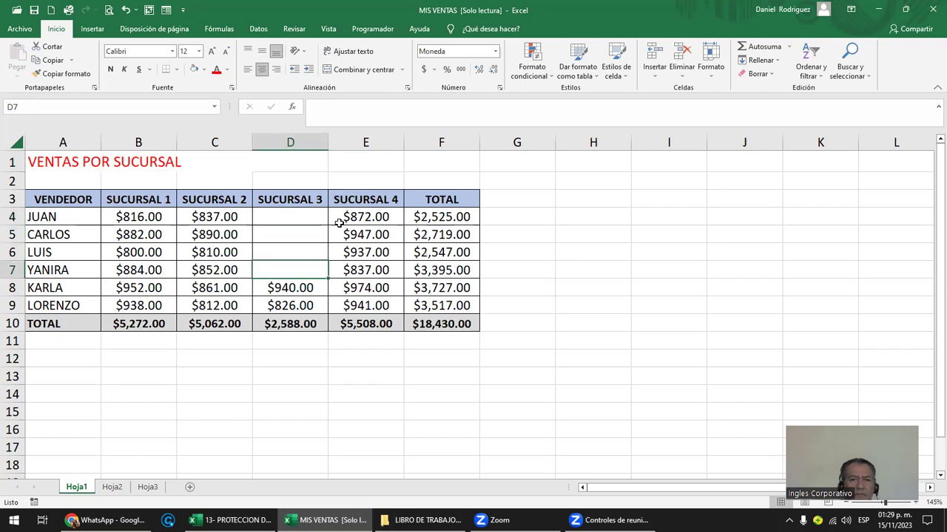
key("Down")
key("Delete")
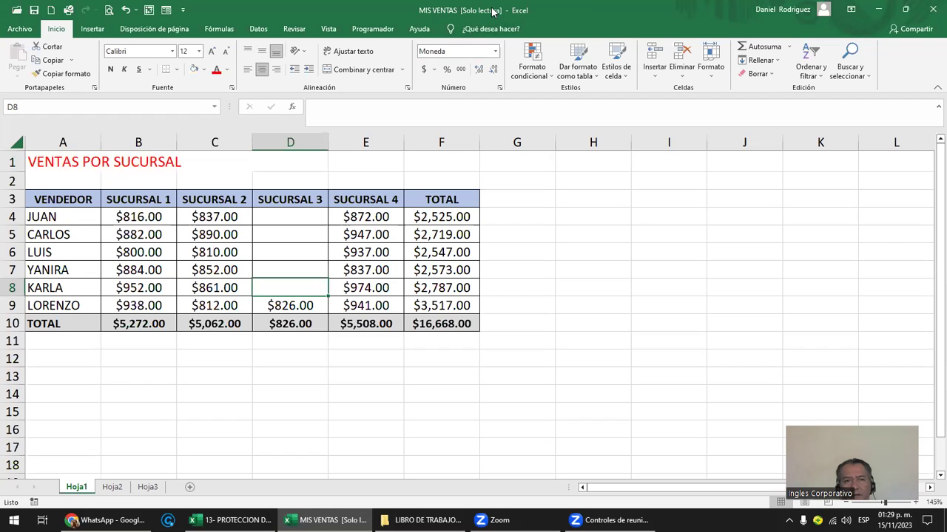
left_click(34, 11)
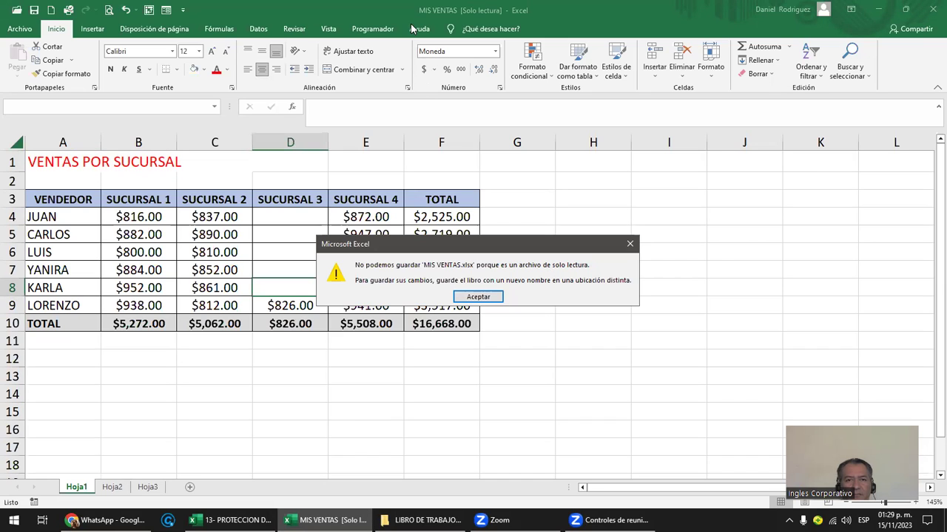
- Save the edited workbook to Escritorio as 'Copia de MIS VENTAS' and close both Excel windows
left_click(477, 297)
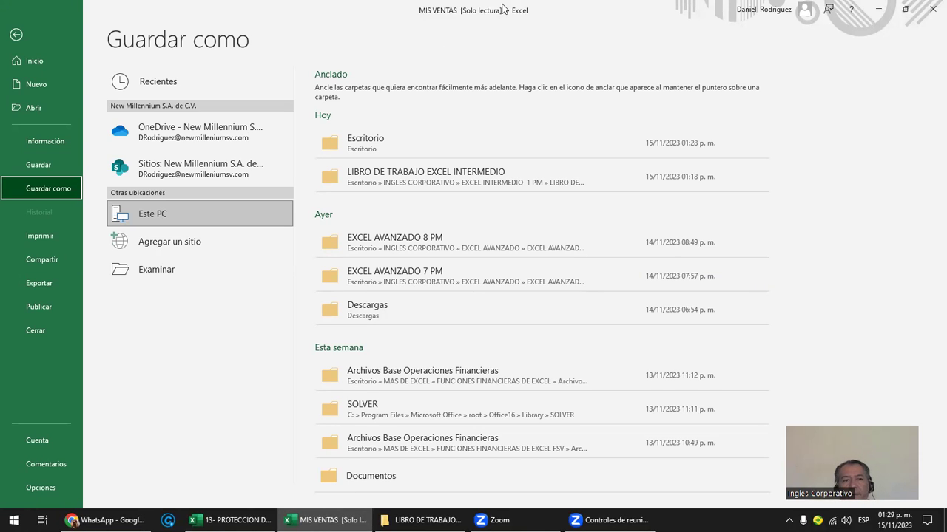
left_click(363, 148)
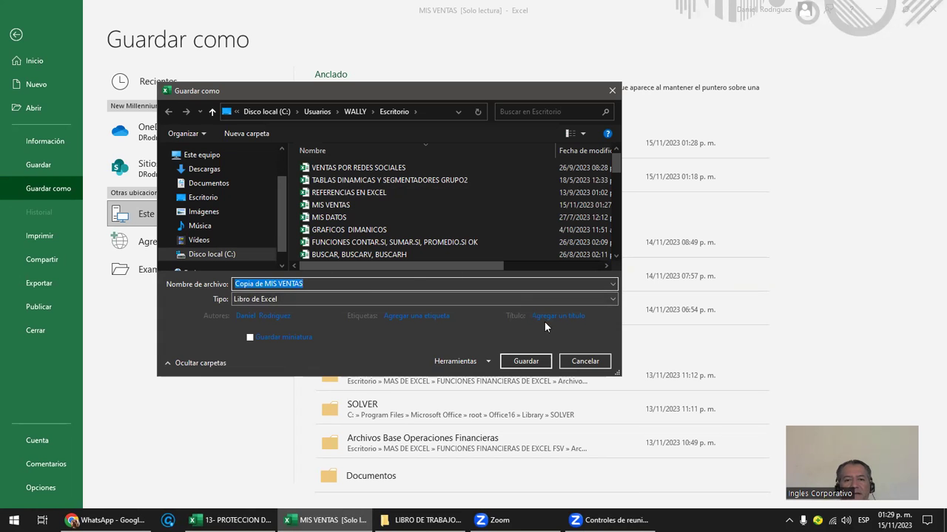
left_click(524, 364)
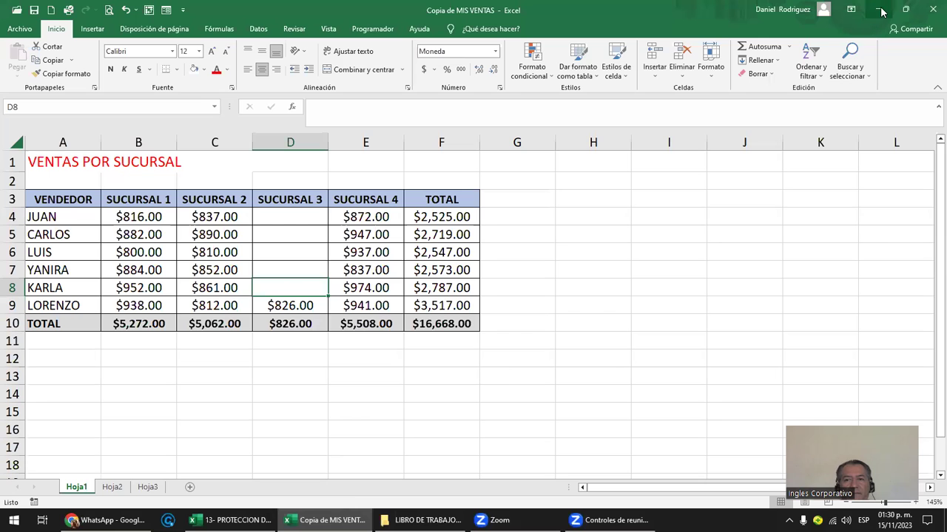
left_click(931, 9)
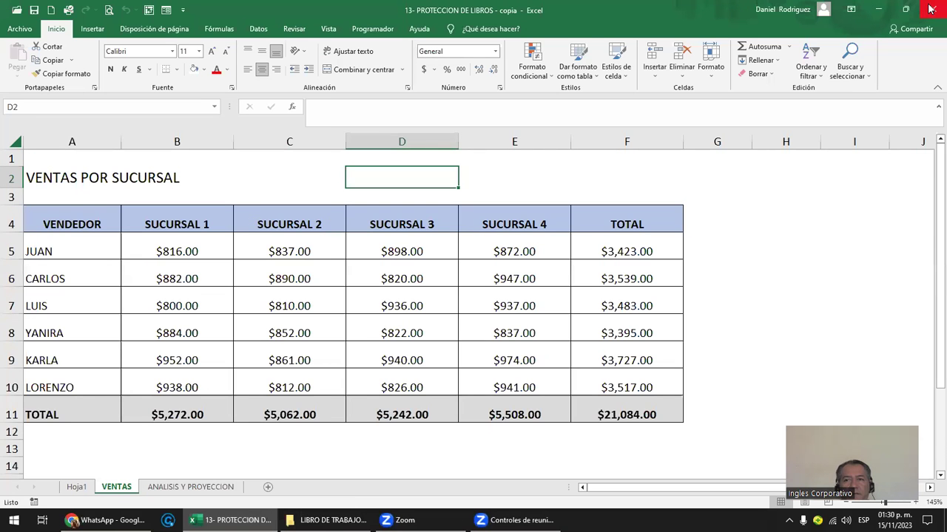
left_click(930, 10)
- Move the Copia de MIS VENTAS icon beside MIS VENTAS on the desktop and select the files
left_click_drag(481, 45, 666, 250)
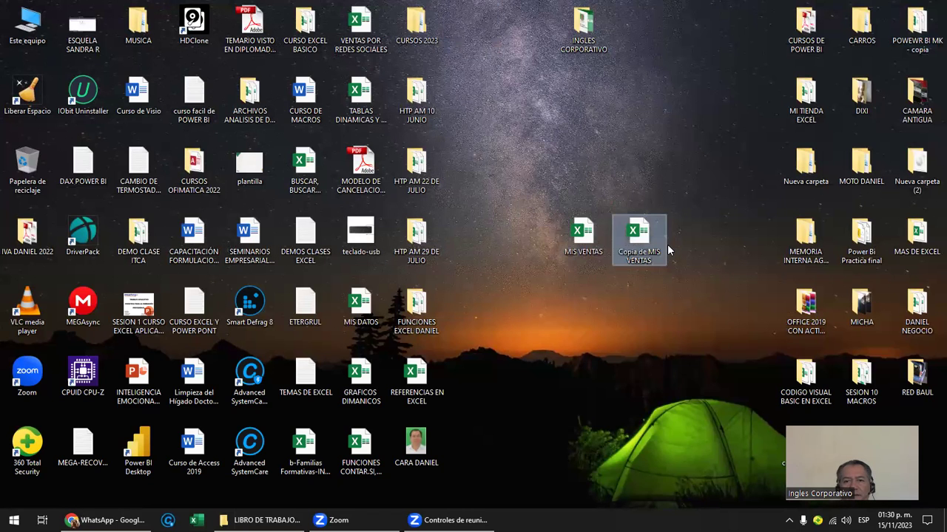
left_click(570, 233)
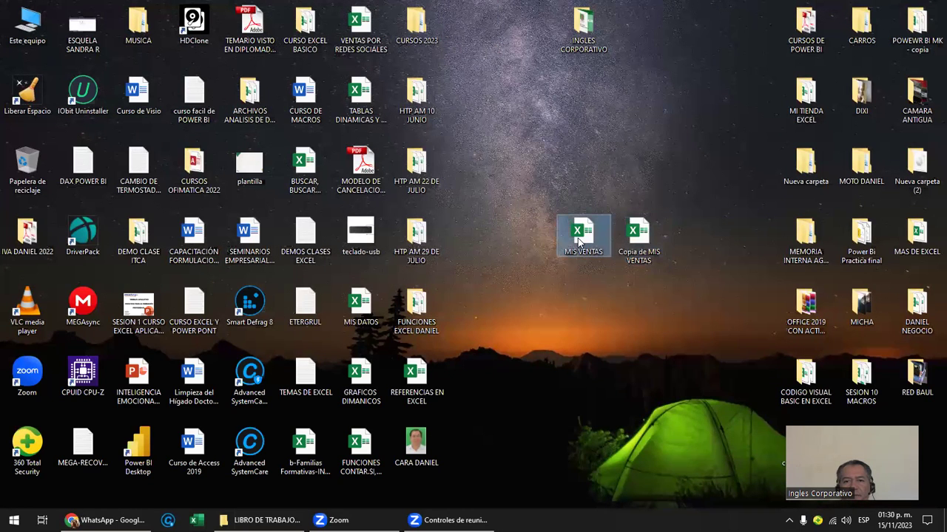
left_click(651, 237)
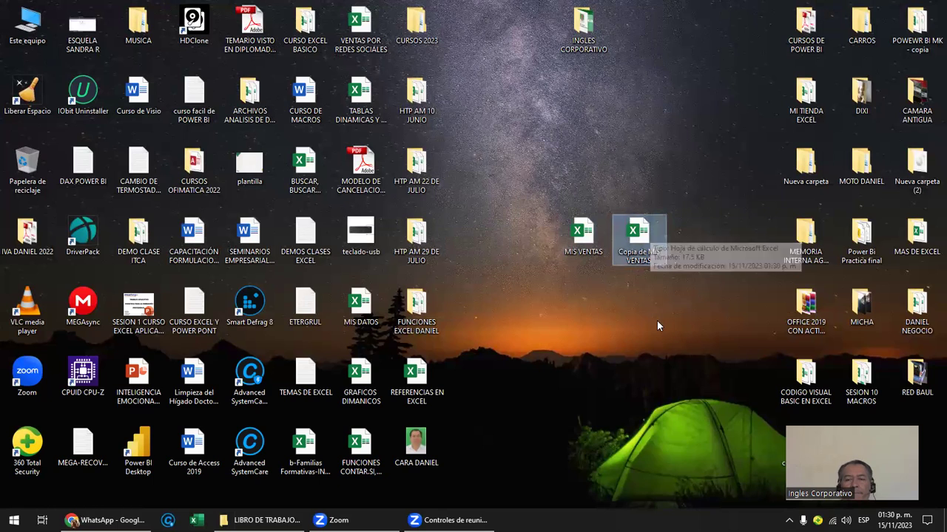
left_click_drag(570, 177, 604, 296)
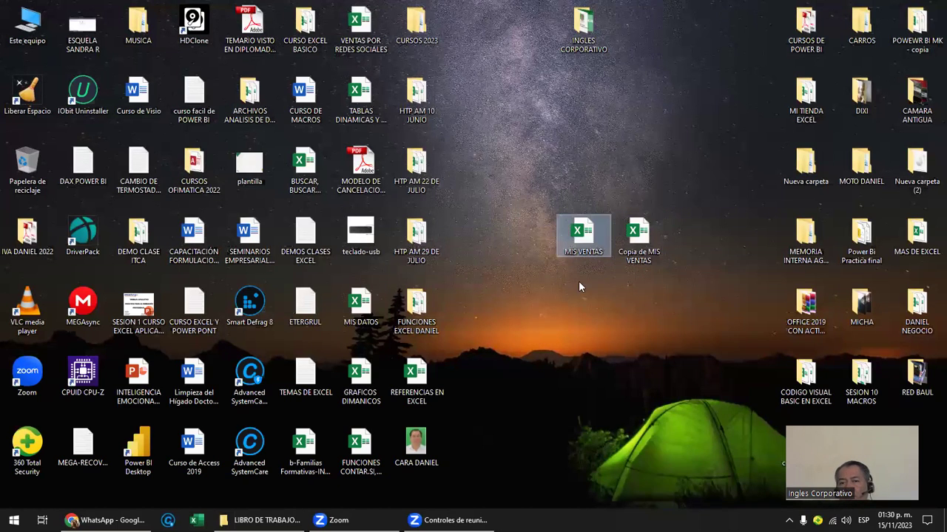
left_click(529, 202)
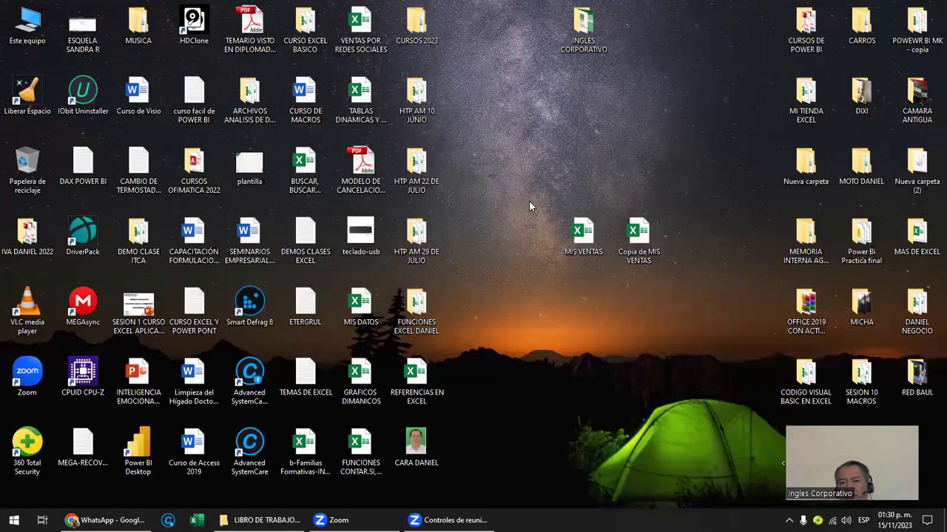
left_click_drag(535, 199, 619, 259)
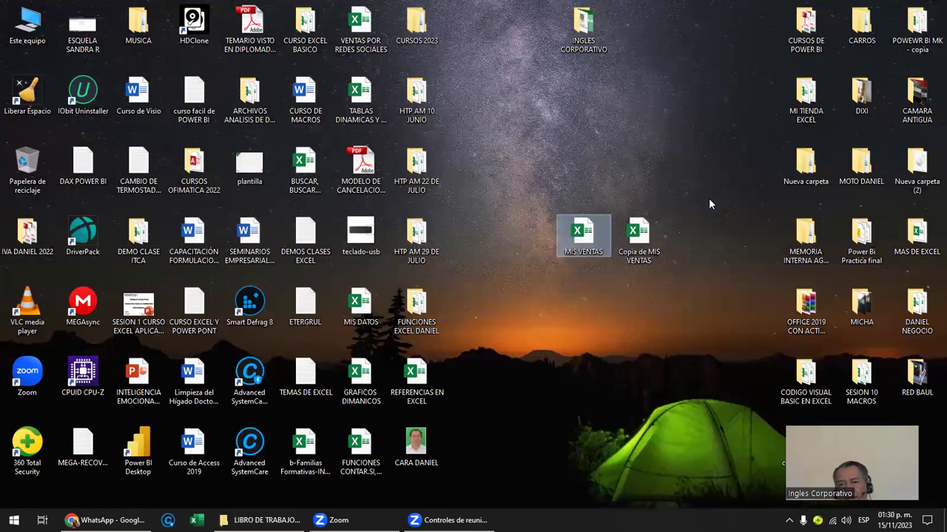
left_click_drag(708, 200, 602, 286)
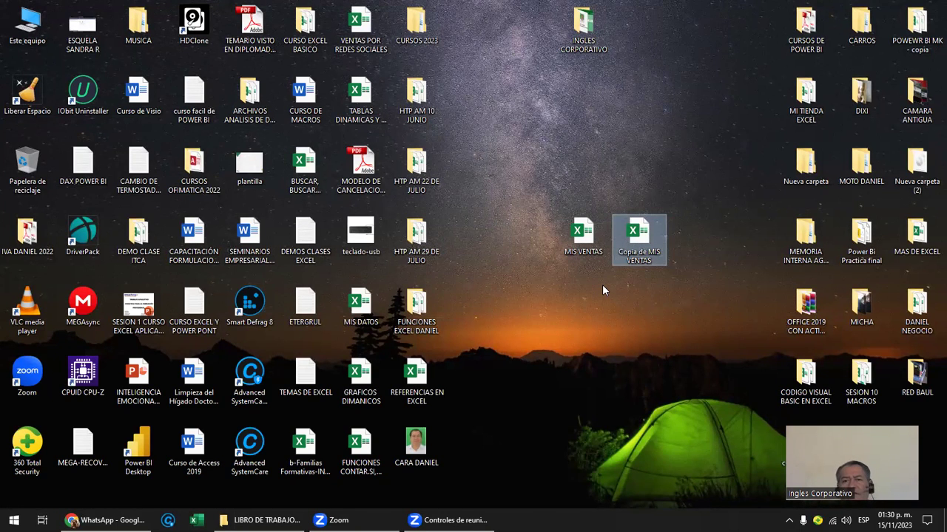
- Open Copia de MIS VENTAS with its password, check Información, close it, and select MIS VENTAS
double_click(642, 241)
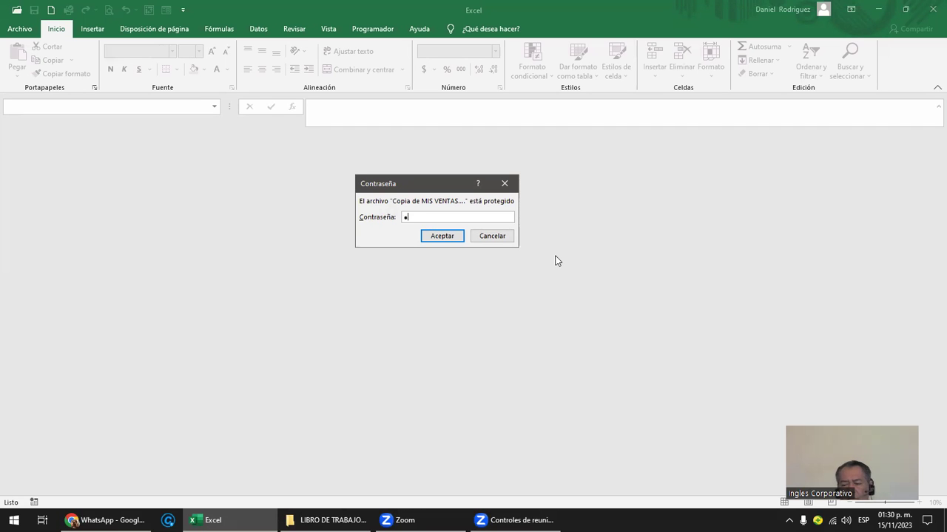
key("Return")
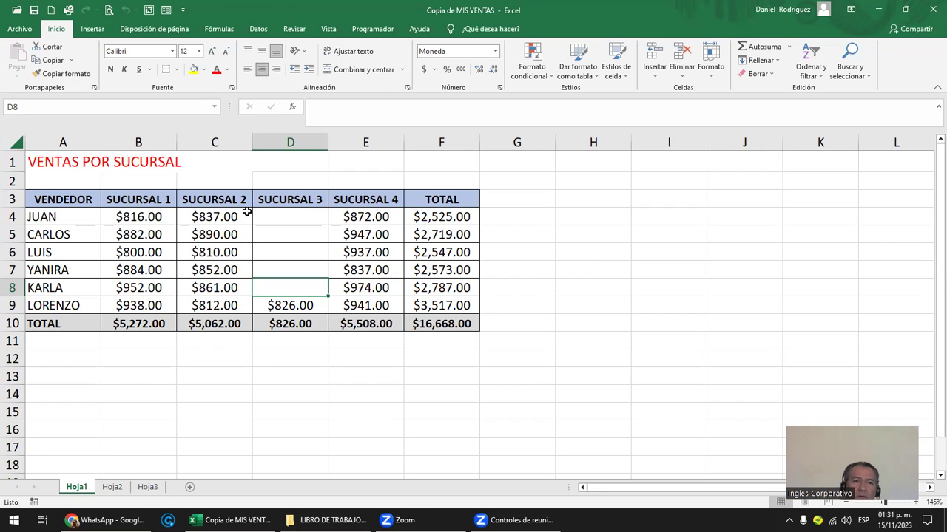
left_click(20, 29)
left_click(51, 145)
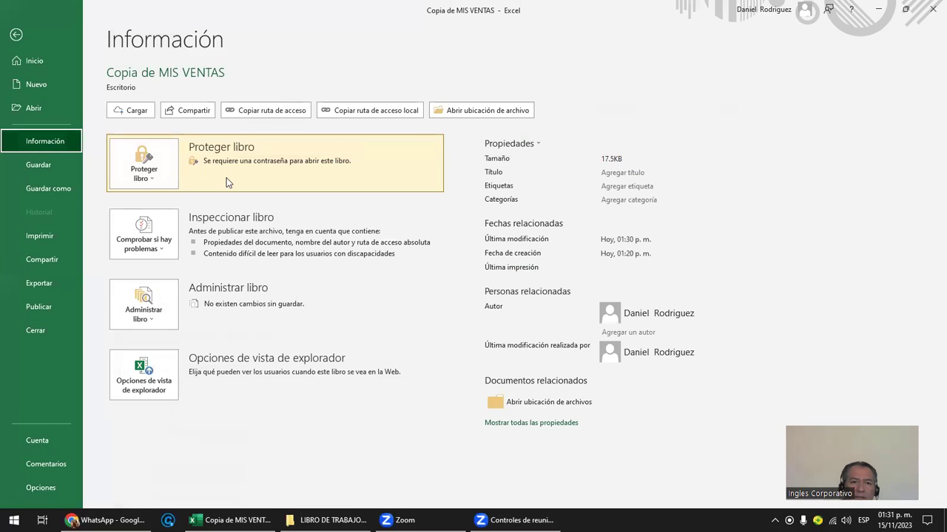
left_click(931, 10)
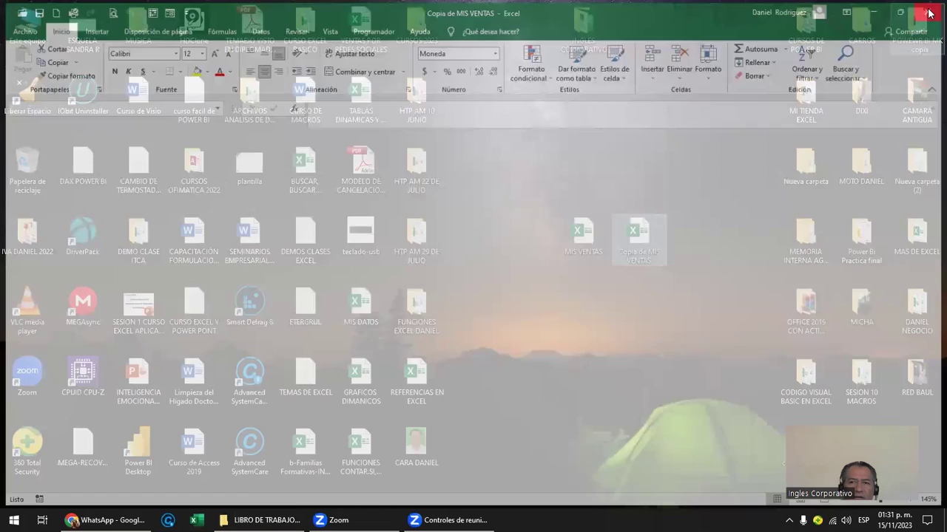
left_click(584, 235)
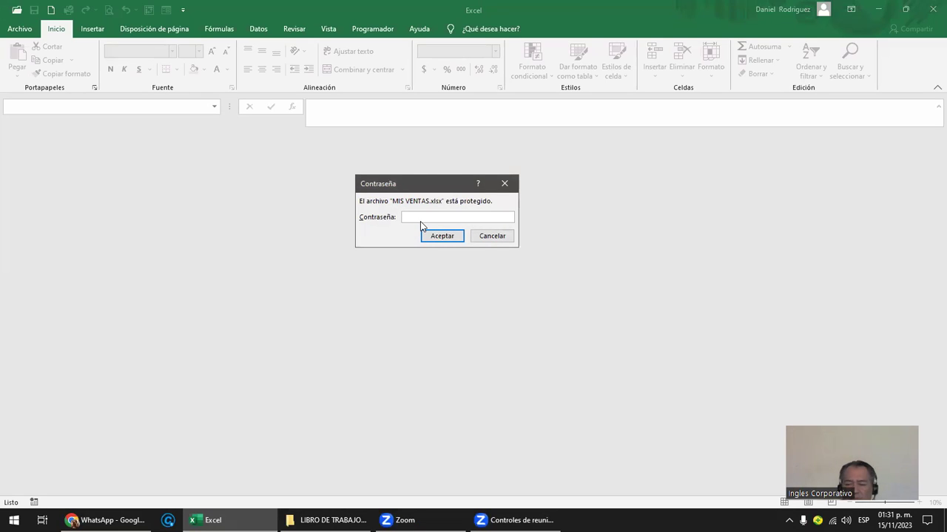
- Enter the opening and write-access passwords for MIS VENTAS
type("3")
key("Return")
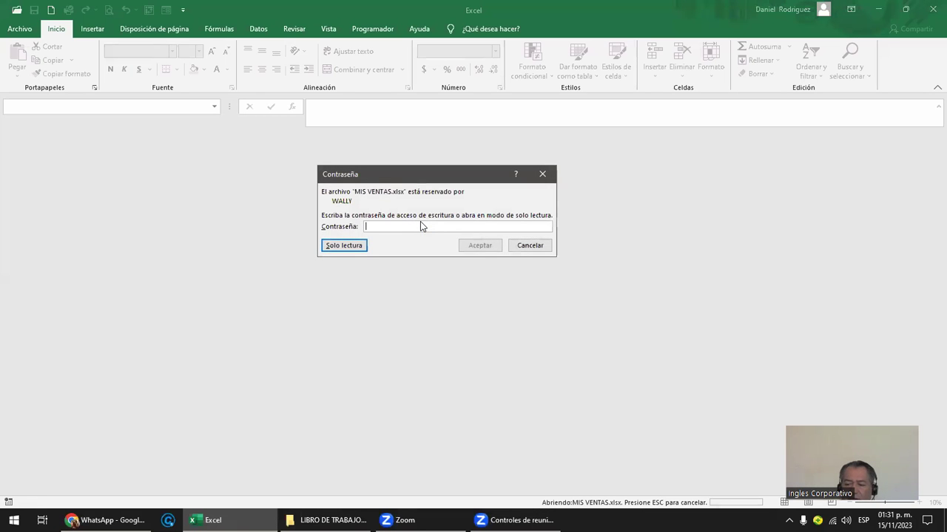
key("Return")
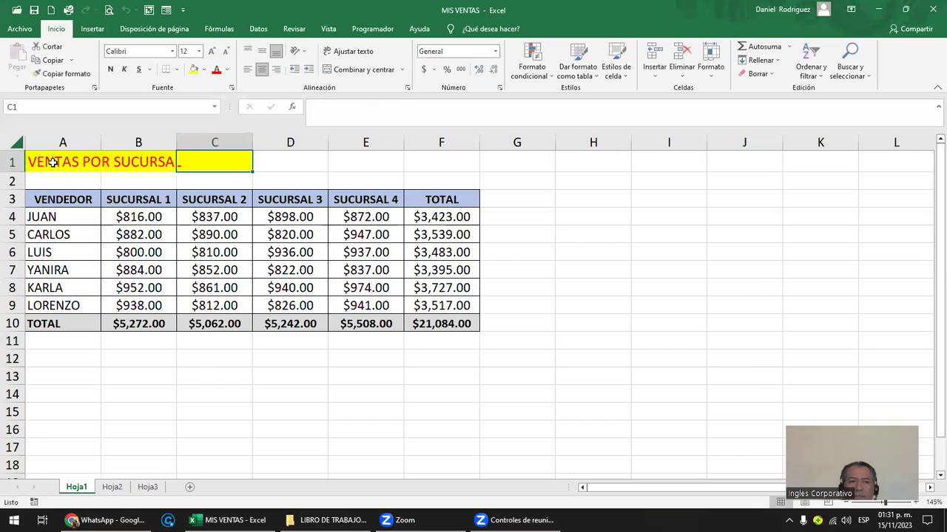
- Set A1:C1 to no fill and Automático font colour, then save and close the workbook
left_click(49, 161)
left_click_drag(57, 158, 233, 166)
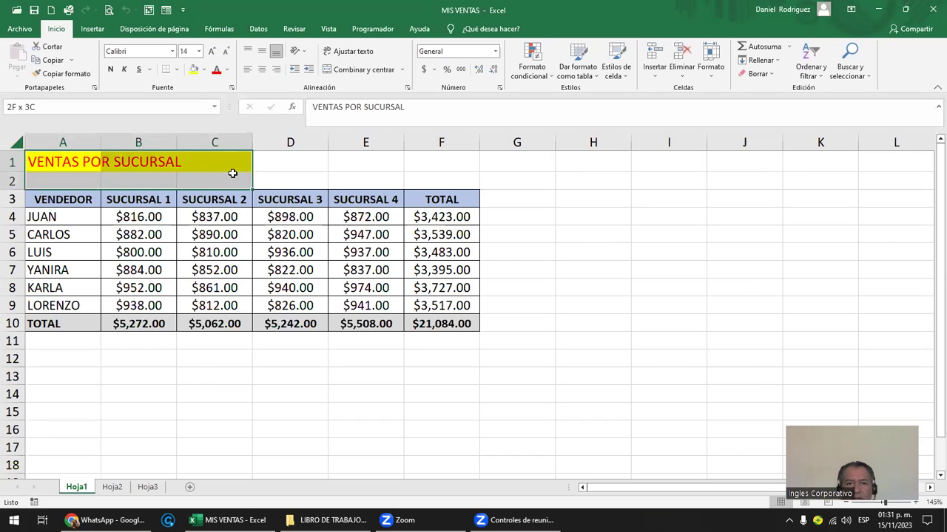
left_click(205, 69)
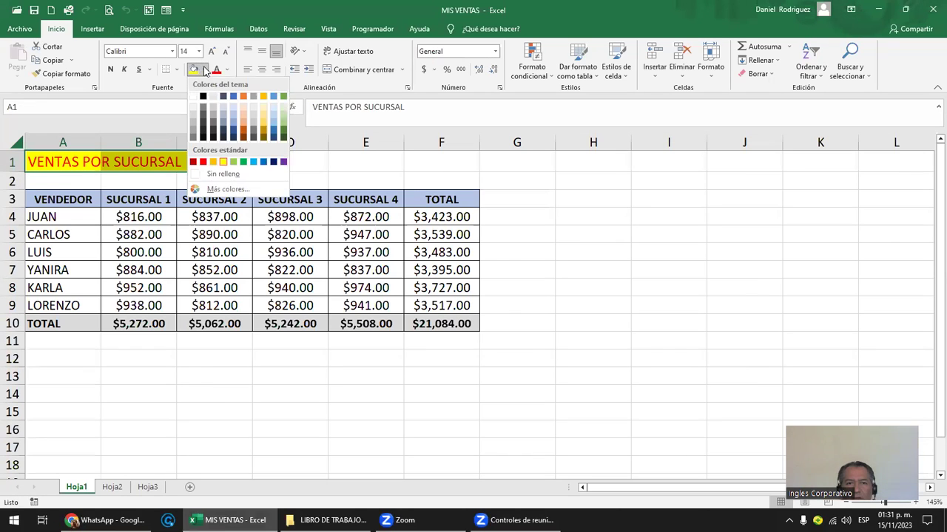
left_click(196, 102)
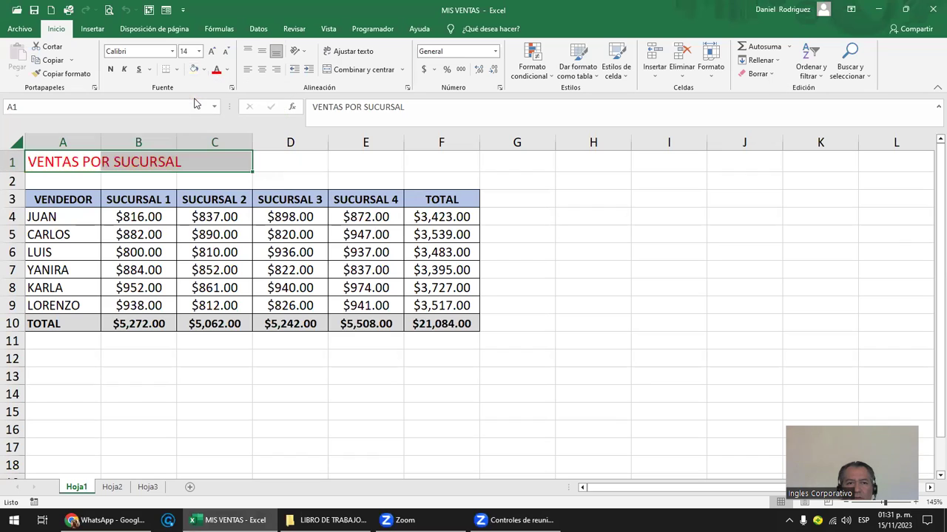
left_click(227, 69)
left_click(224, 90)
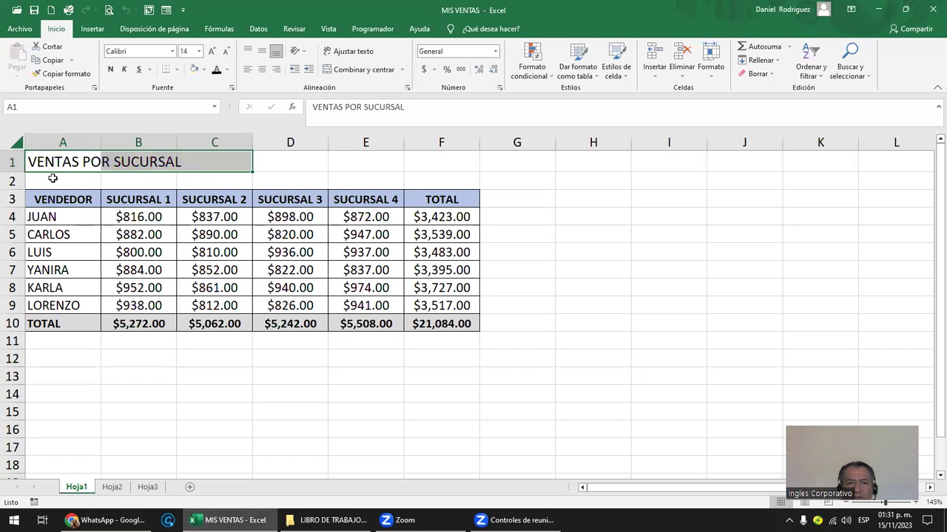
left_click(51, 178)
left_click(33, 11)
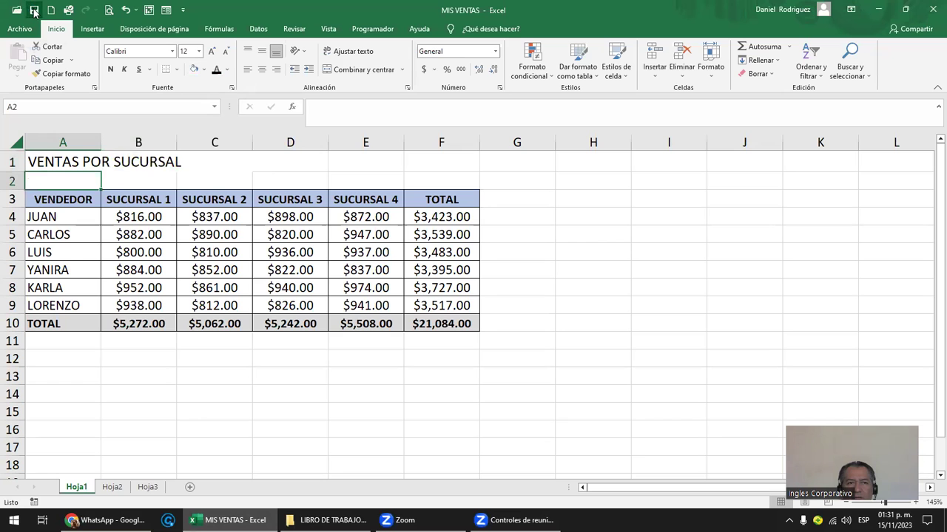
left_click(930, 9)
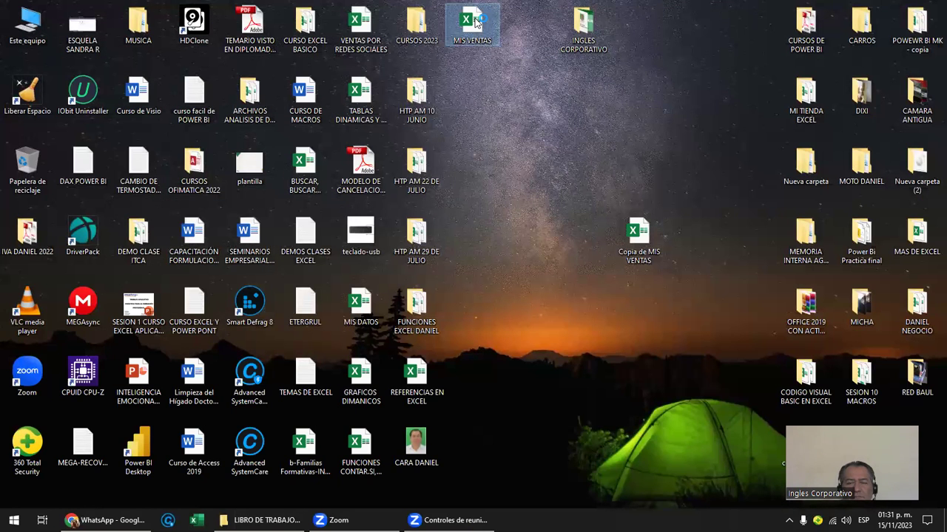
- Reopen MIS VENTAS with its passwords and select the title cells A1:B1
double_click(475, 23)
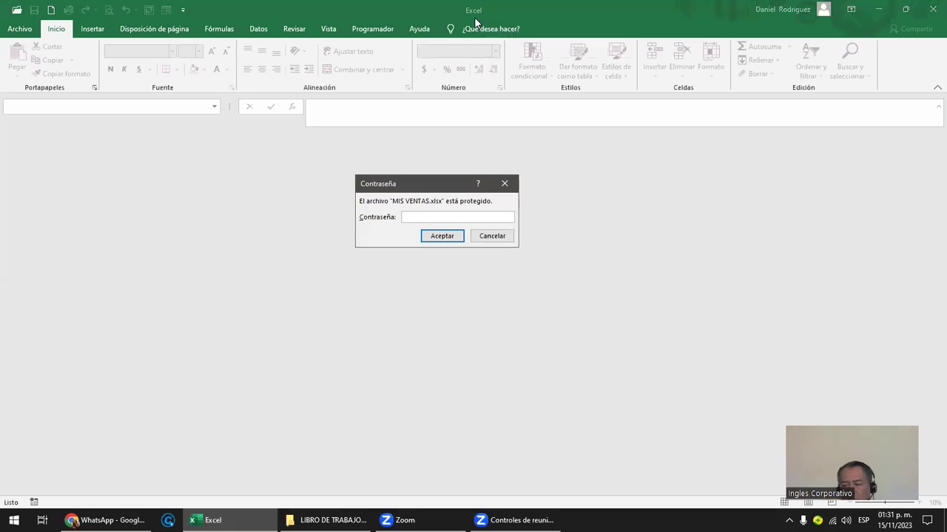
key("Return")
key("Return")
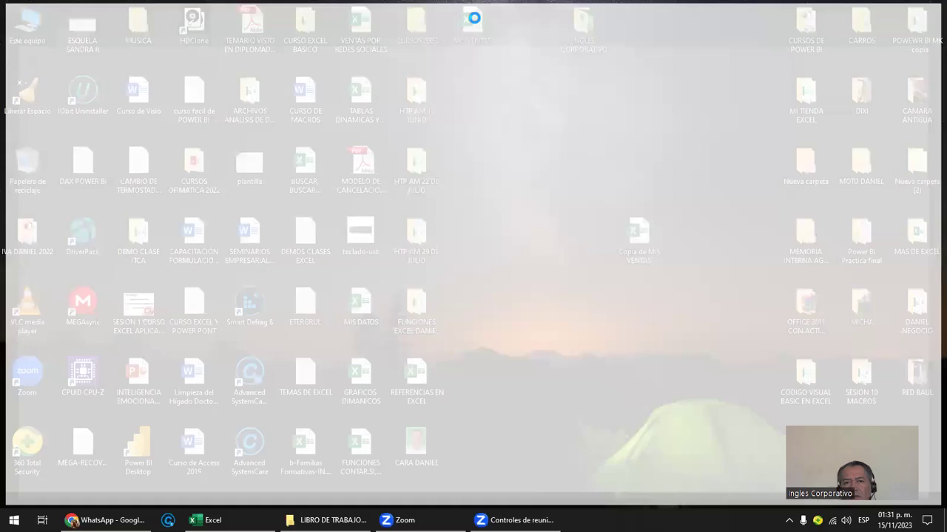
left_click_drag(29, 159, 143, 159)
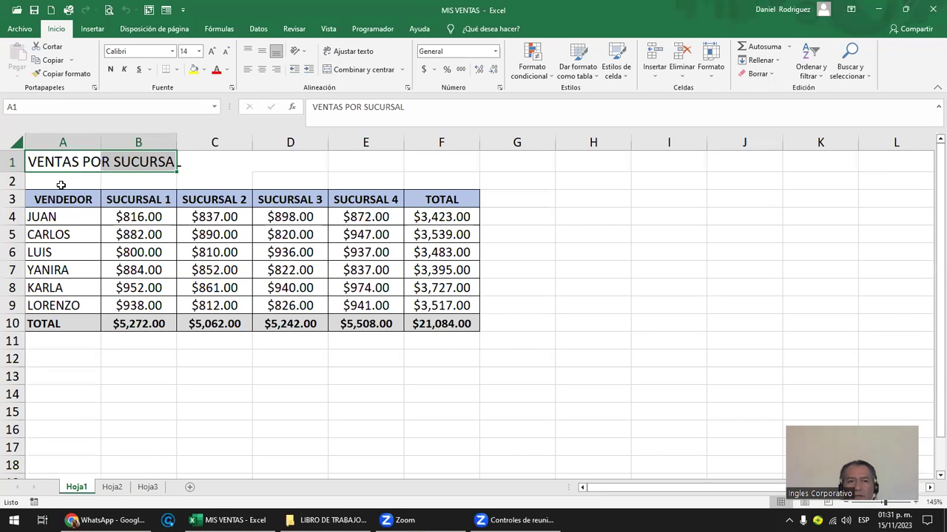
- View the open password under Información > Proteger libro > Cifrar con contraseña, then close the dialog
left_click(187, 177)
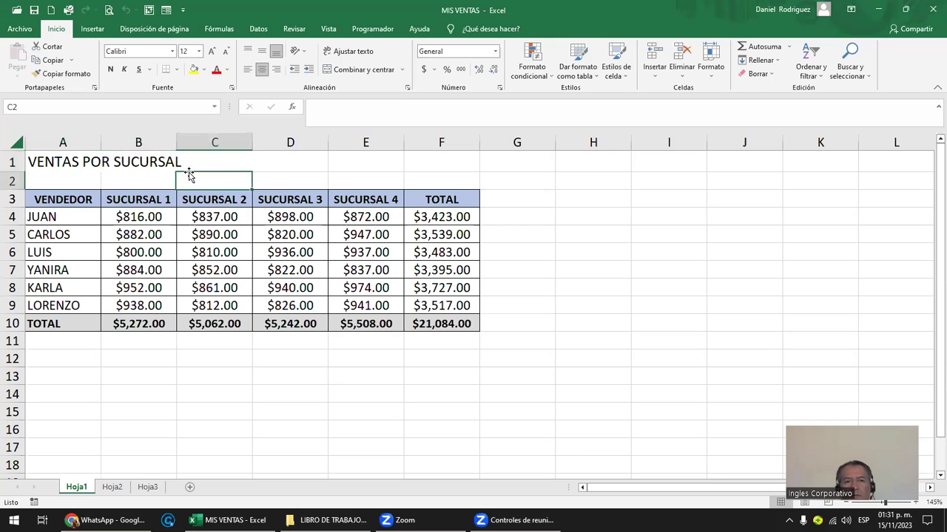
left_click(20, 28)
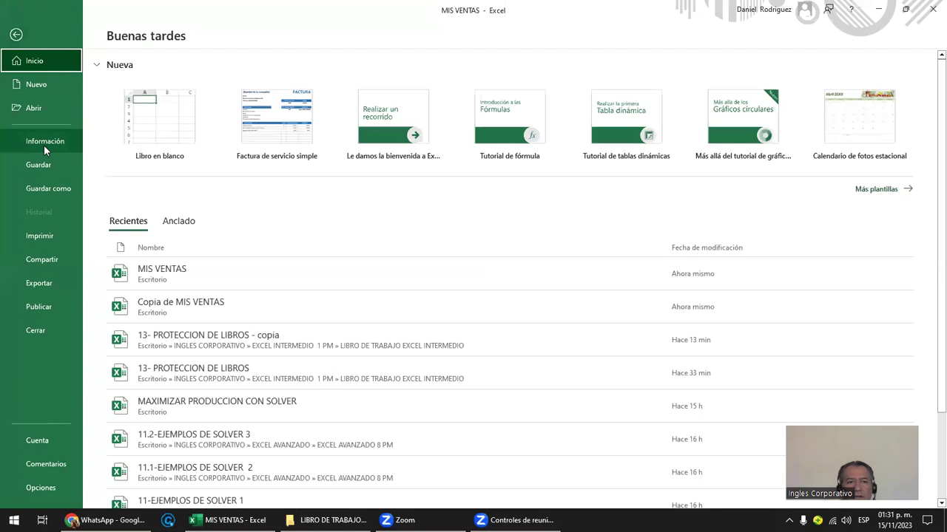
left_click(43, 142)
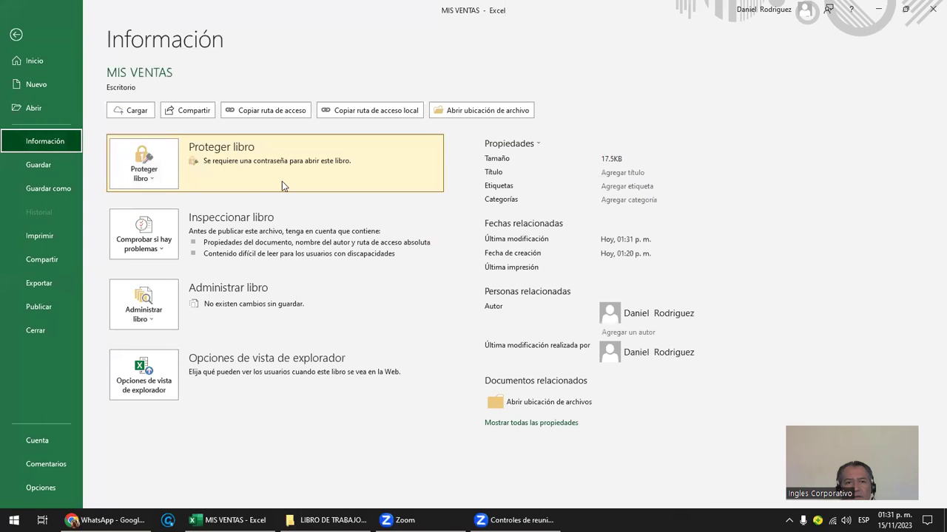
left_click(148, 175)
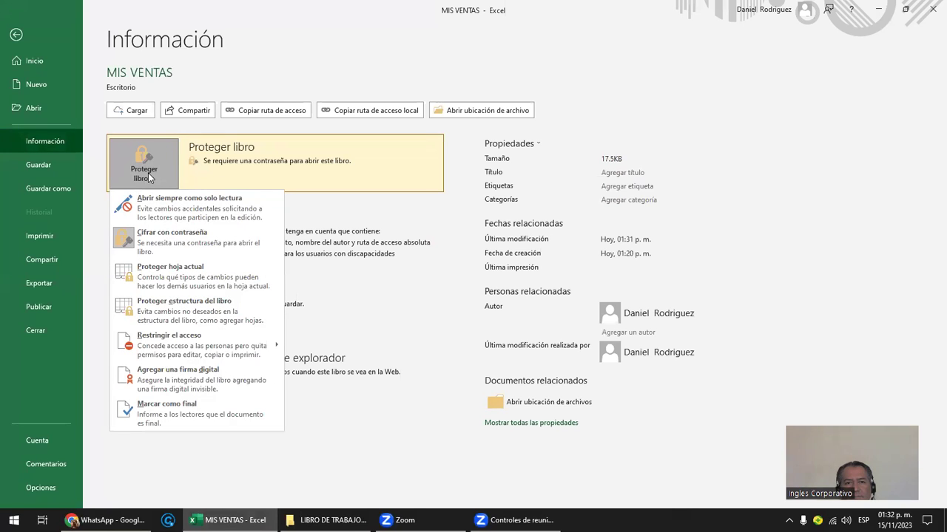
left_click(356, 51)
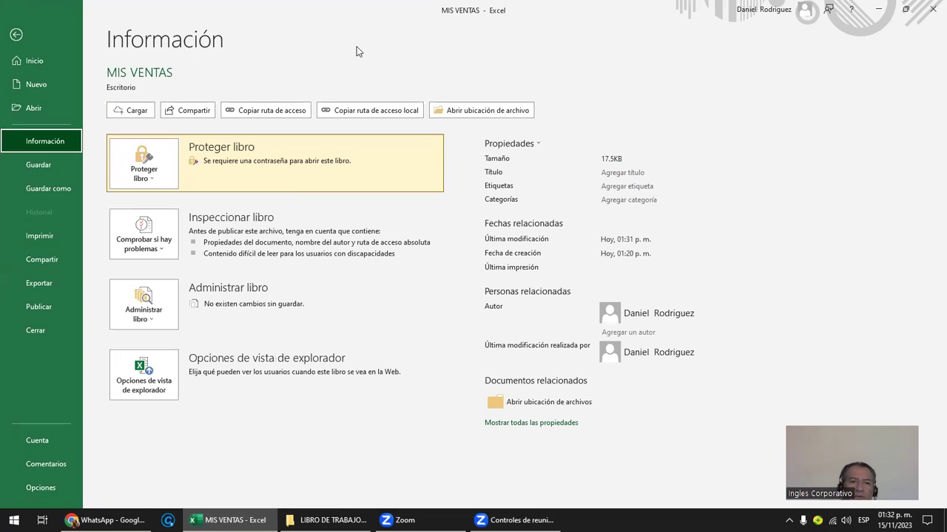
left_click(161, 178)
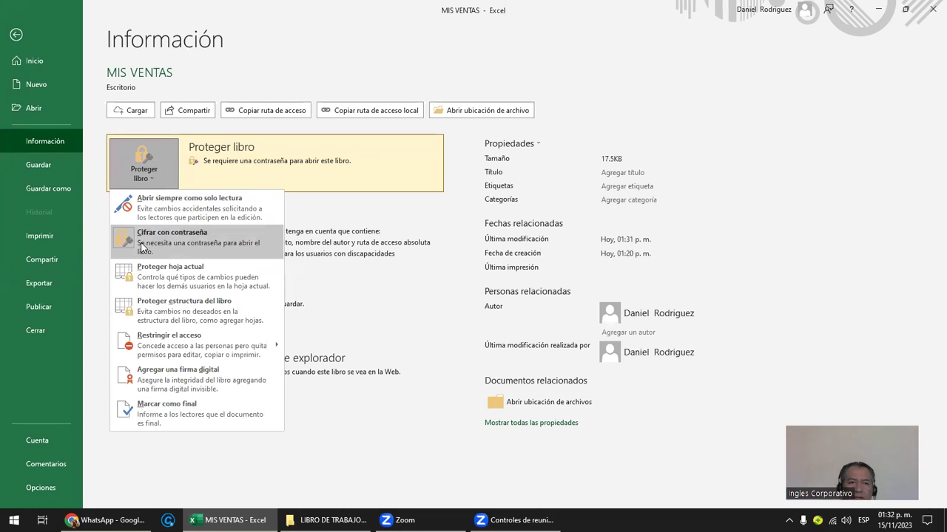
left_click(130, 247)
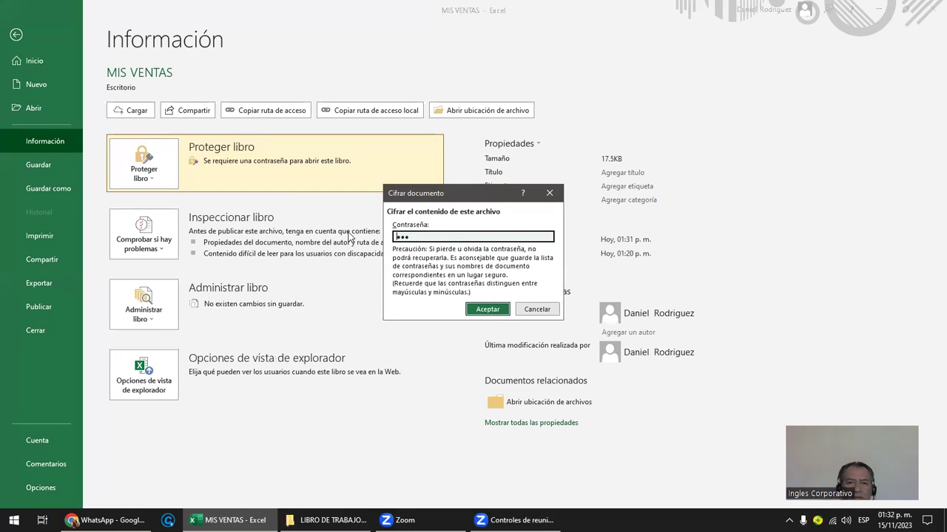
key("Escape")
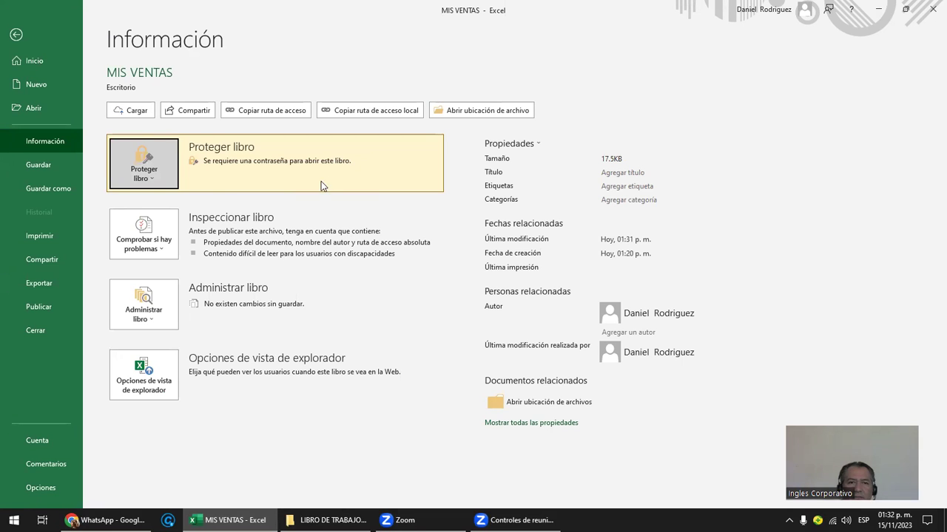
- Delete the open password in Cifrar con contraseña and save MIS VENTAS
left_click(154, 179)
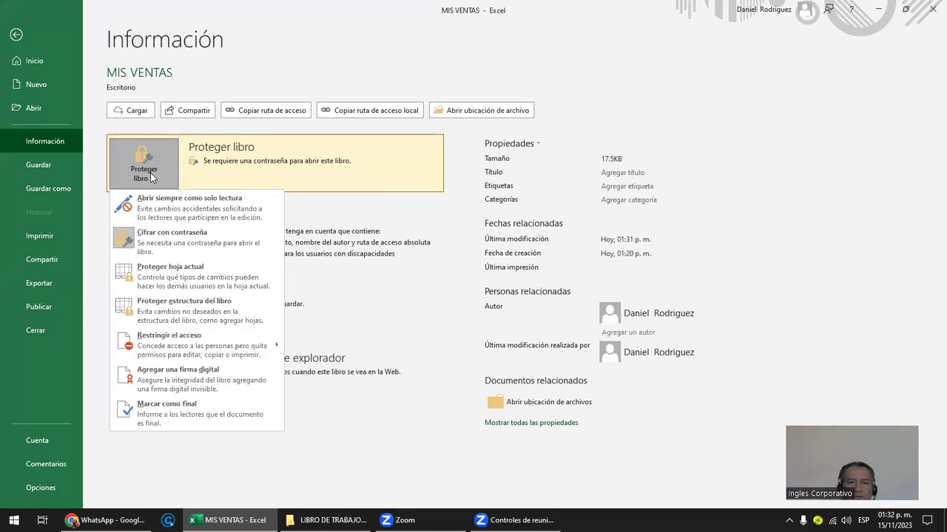
left_click(140, 239)
key("BackSpace")
key("BackSpace")
key("BackSpace")
left_click(497, 309)
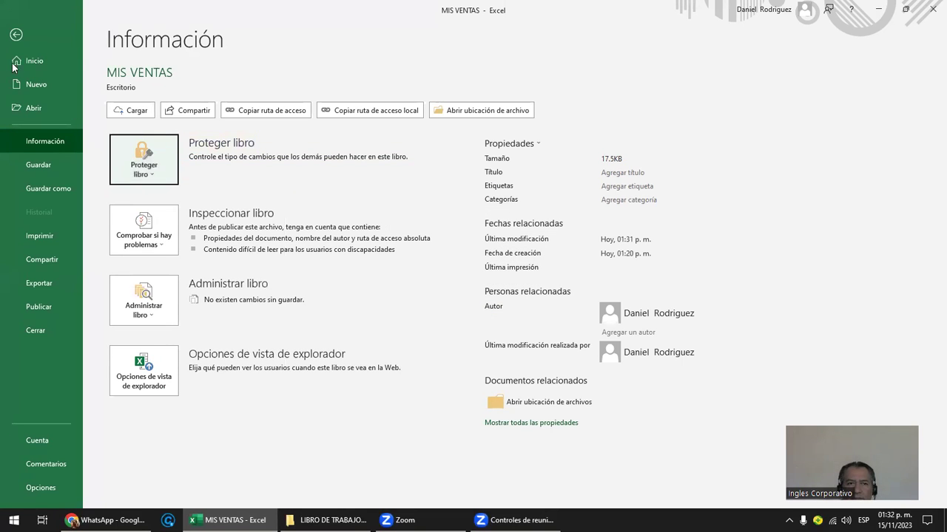
left_click(15, 35)
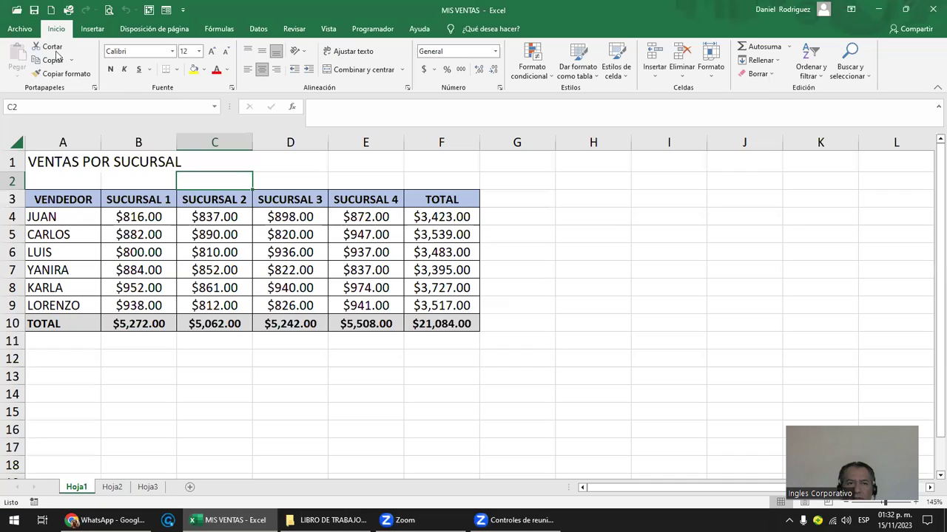
left_click(33, 11)
- Close Excel, move MIS VENTAS beside its copy, and reopen it with the write password
left_click(933, 9)
left_click_drag(470, 30, 531, 236)
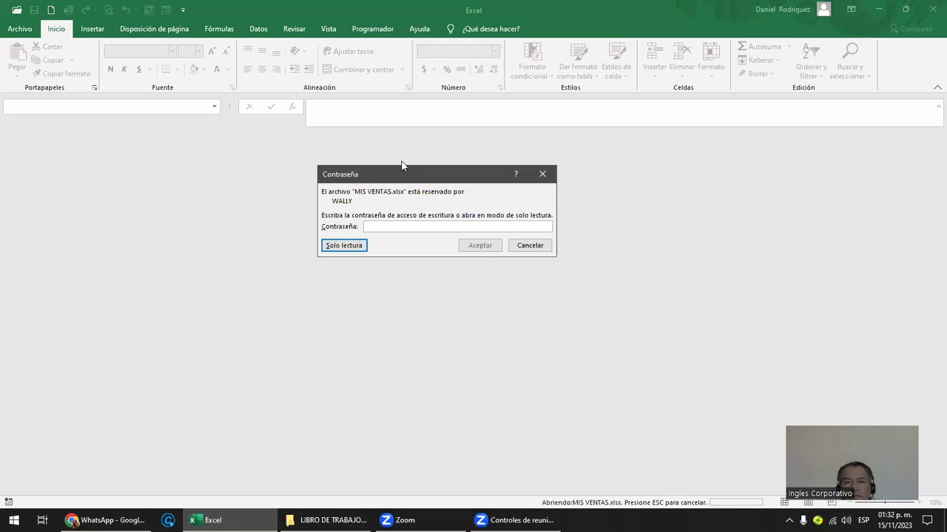
key("Return")
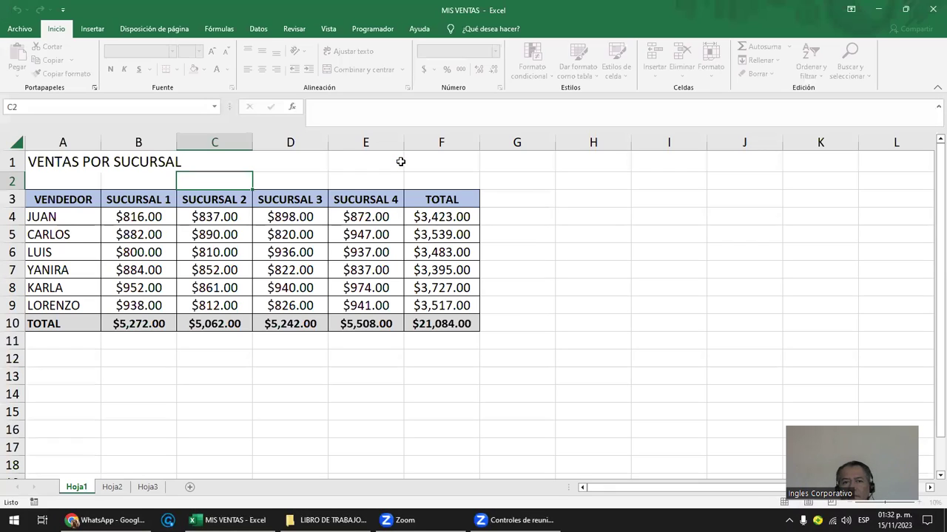
- Turn on Abrir siempre como solo lectura under Proteger libro on the Información page
left_click(20, 29)
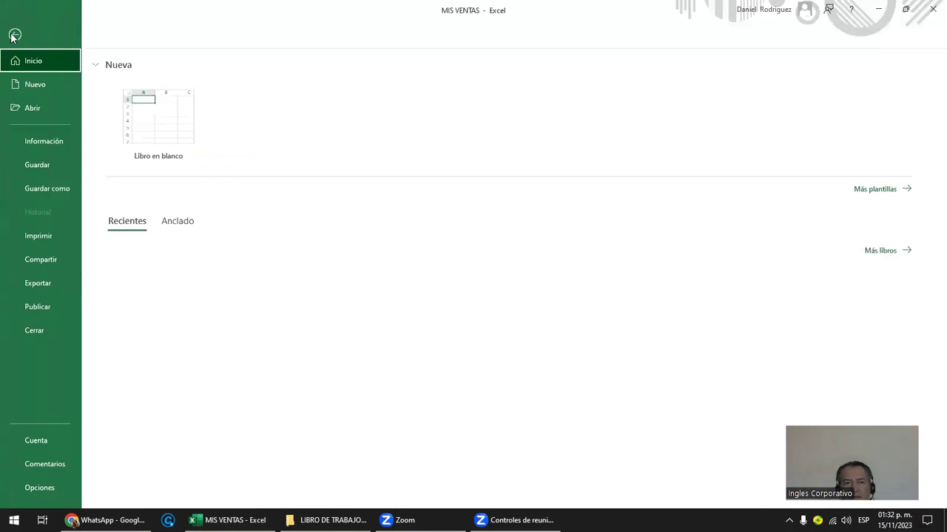
left_click(59, 139)
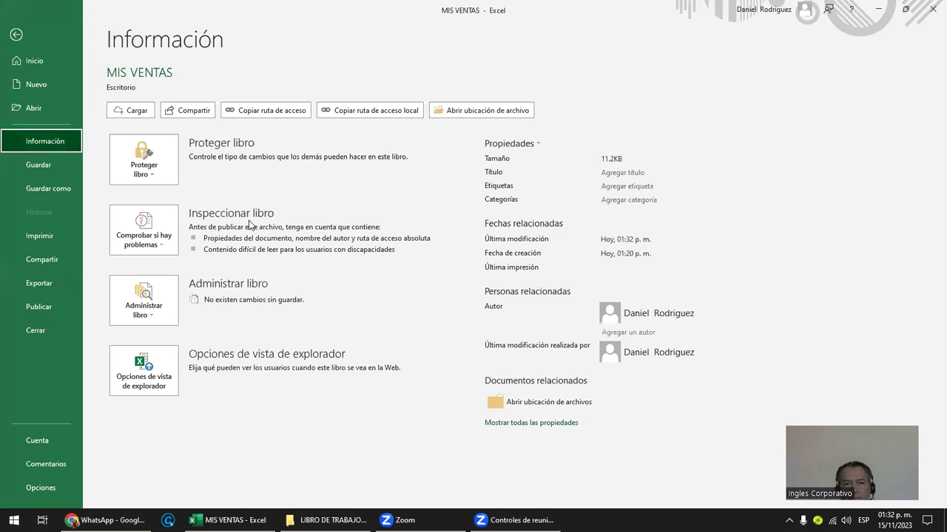
left_click(162, 179)
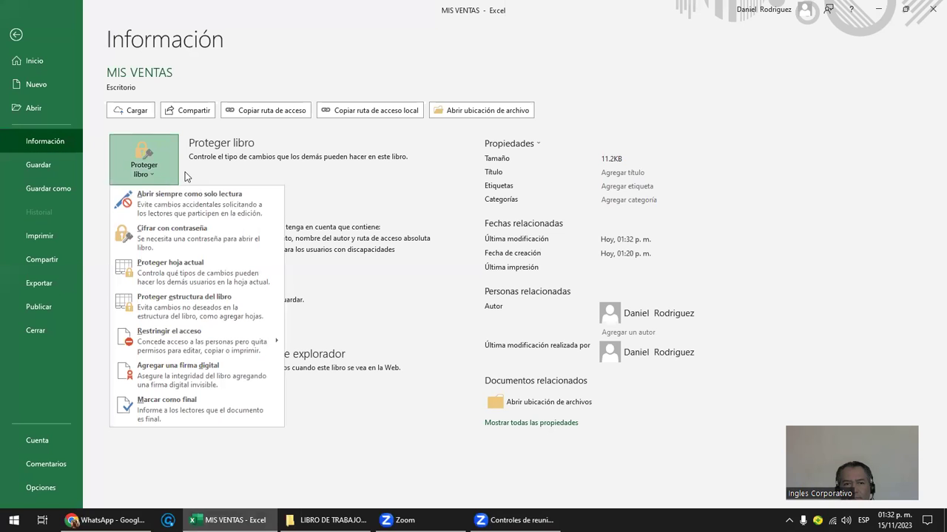
left_click(162, 209)
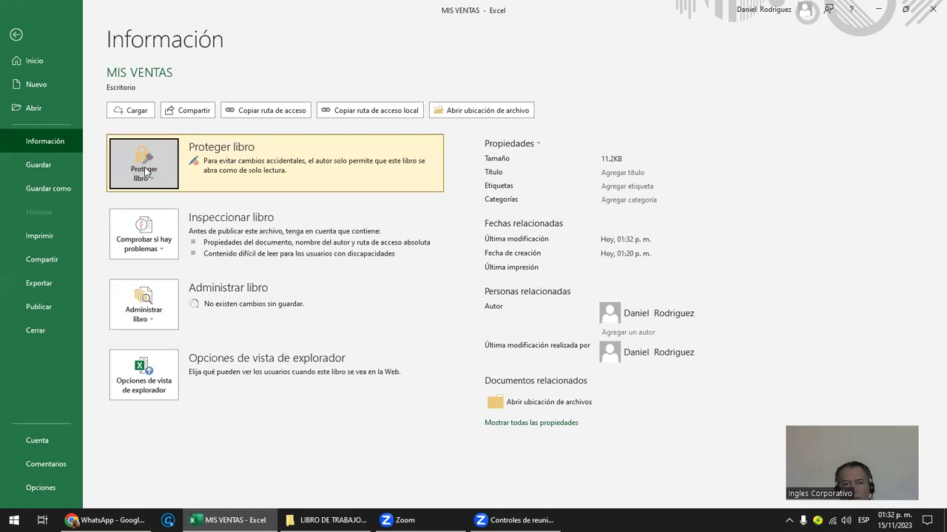
left_click(146, 171)
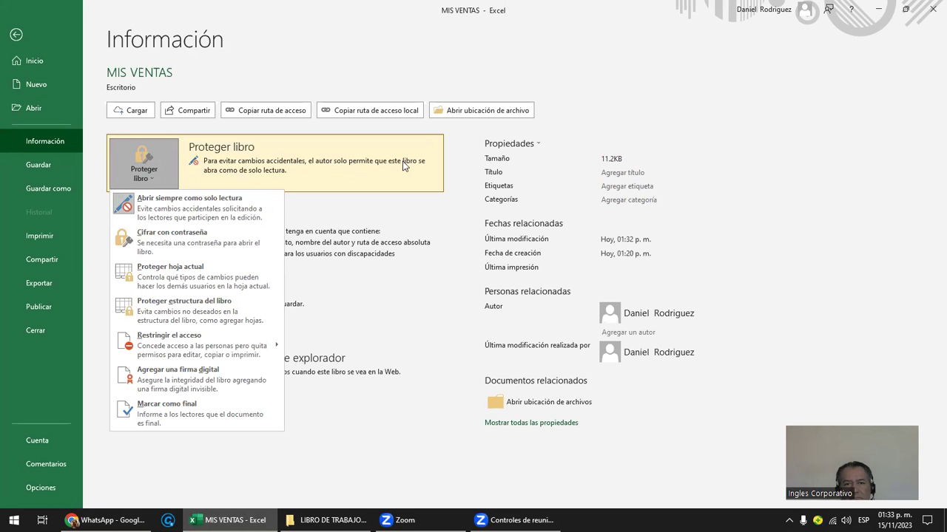
left_click(19, 37)
left_click(20, 29)
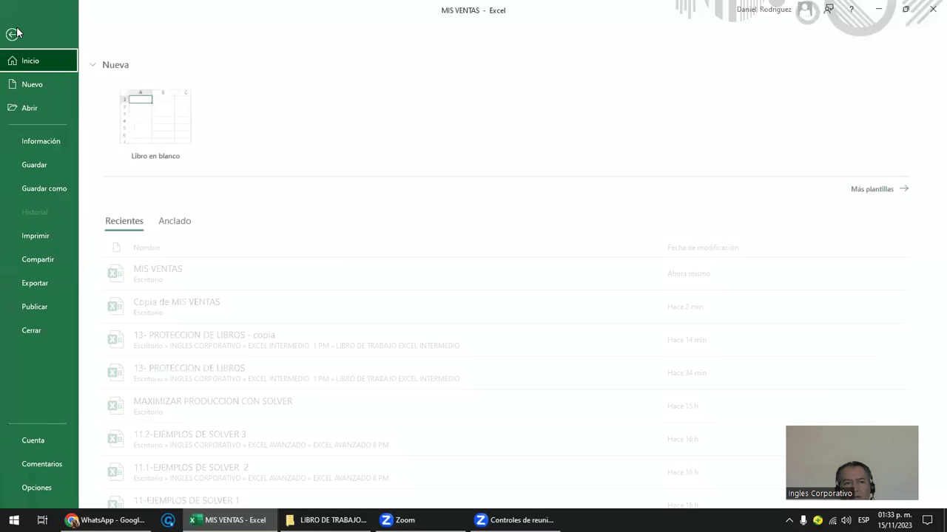
- Open Herramientas > Opciones generales in Guardar como with Escritorio as the location
left_click(53, 185)
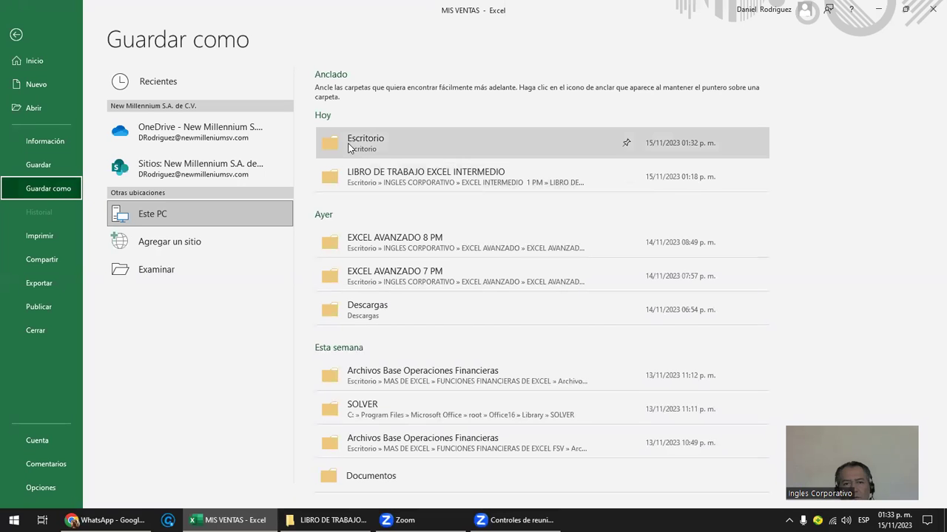
left_click(351, 144)
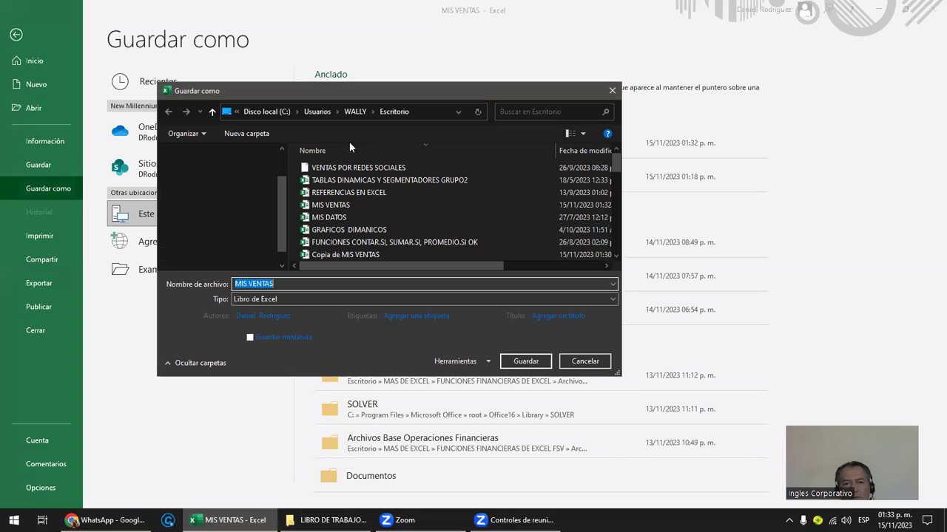
left_click(489, 361)
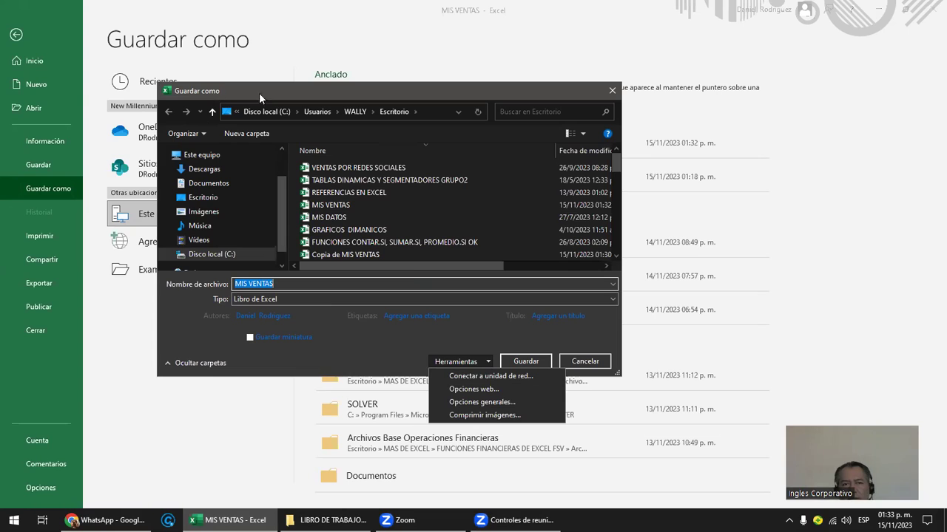
left_click(378, 356)
left_click(488, 363)
left_click(489, 404)
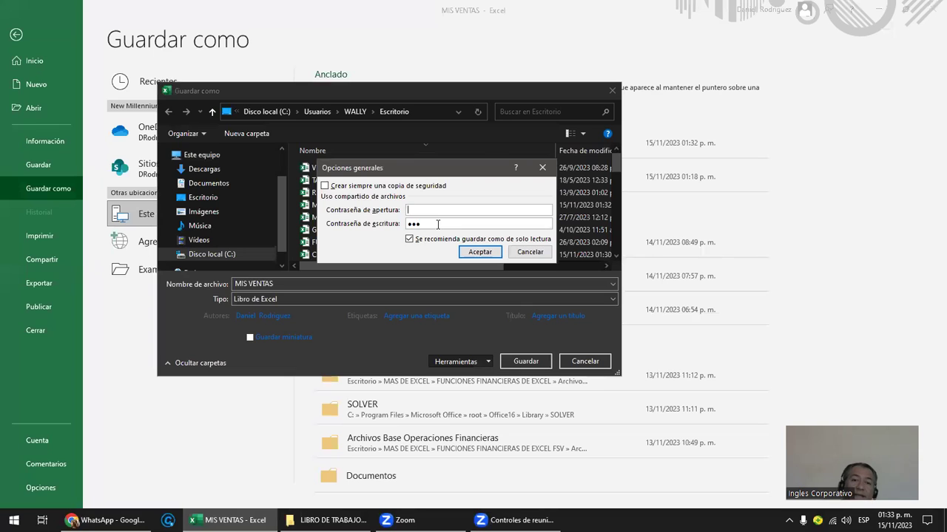
- Delete the Contraseña de escritura, accept with Aceptar, and cancel the save
left_click_drag(427, 223, 398, 227)
key("BackSpace")
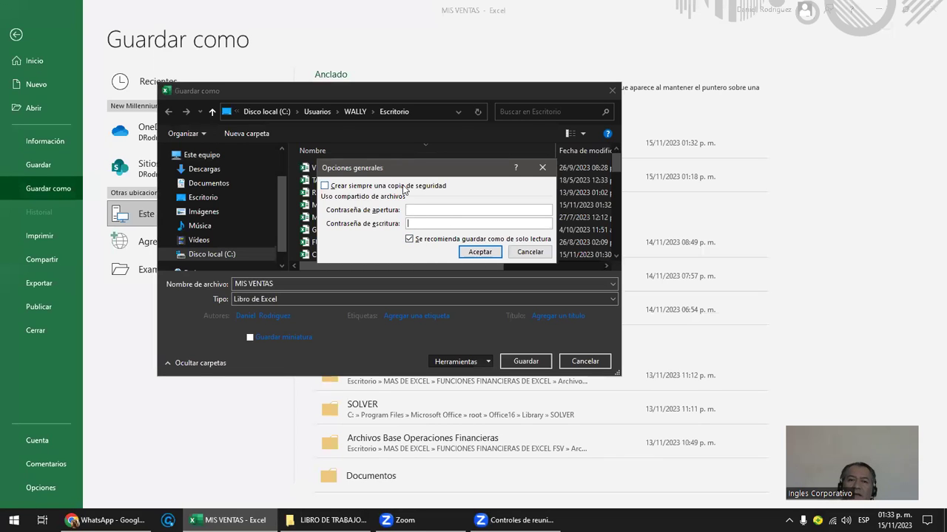
left_click(481, 253)
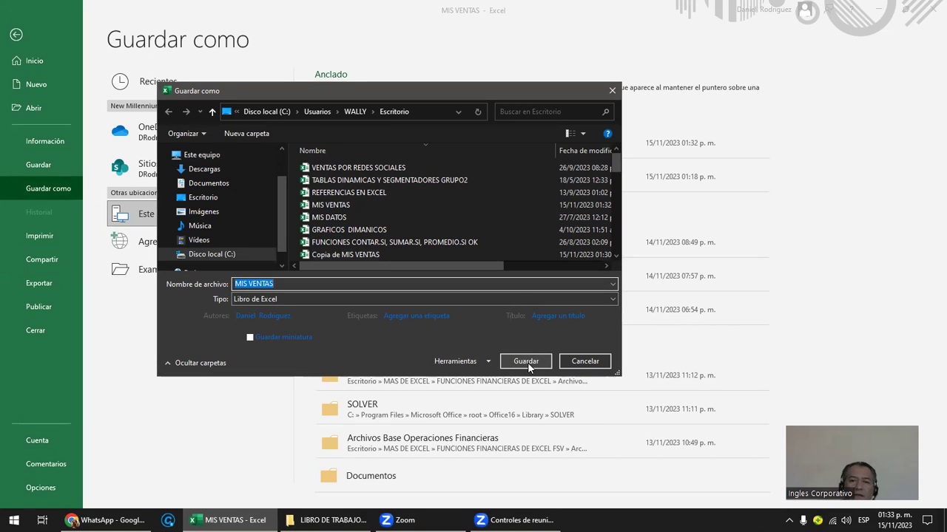
left_click(585, 360)
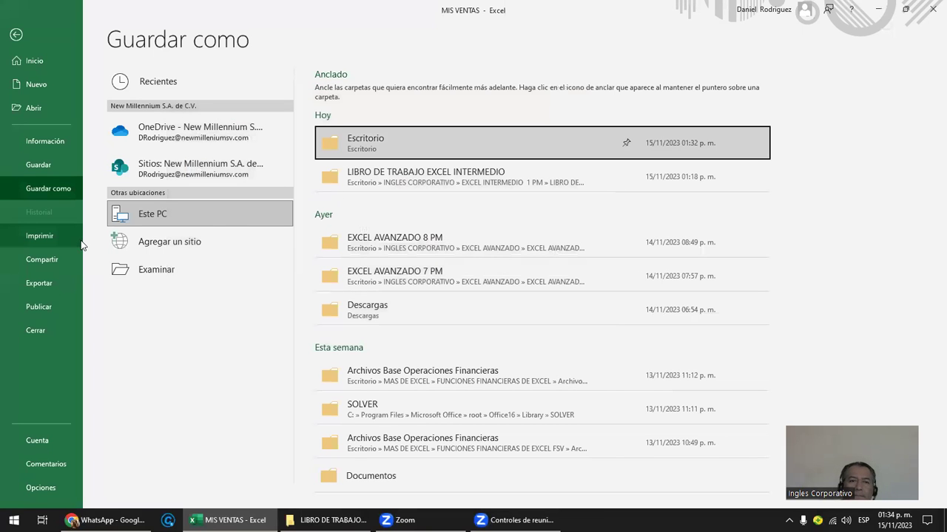
- Delete the write password in General Options and save MIS VENTAS over the Desktop copy
left_click(353, 147)
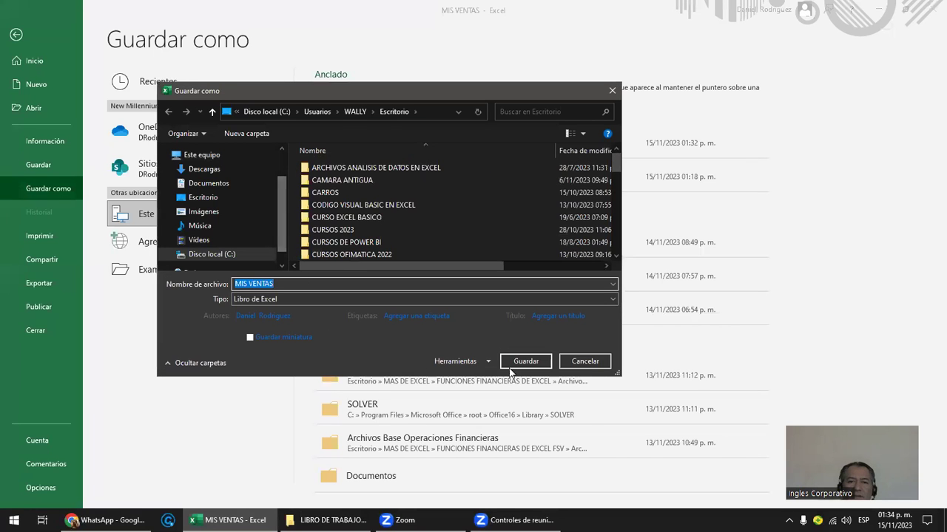
left_click(489, 362)
left_click(481, 402)
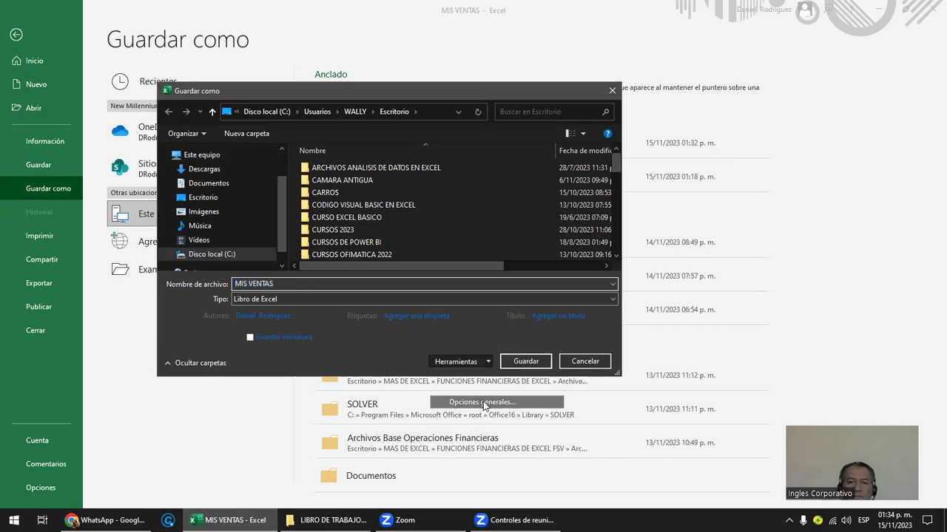
double_click(429, 225)
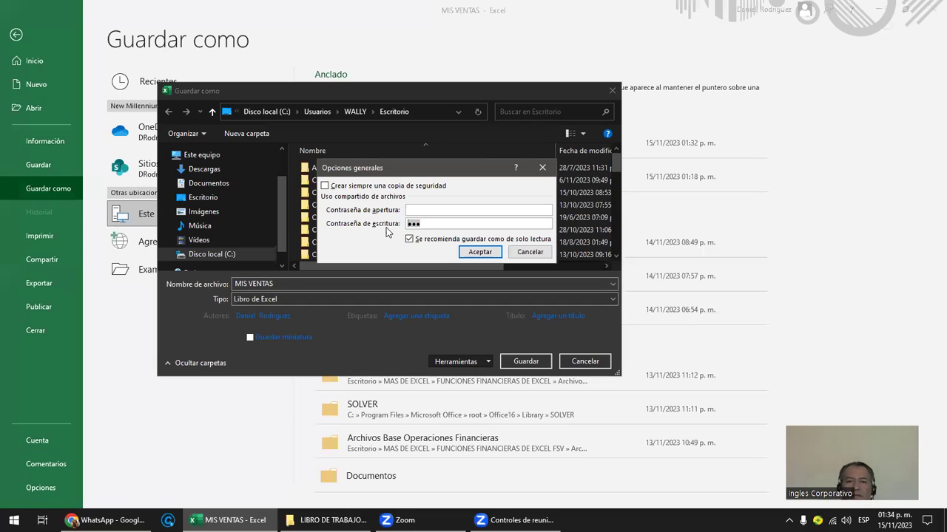
key("BackSpace")
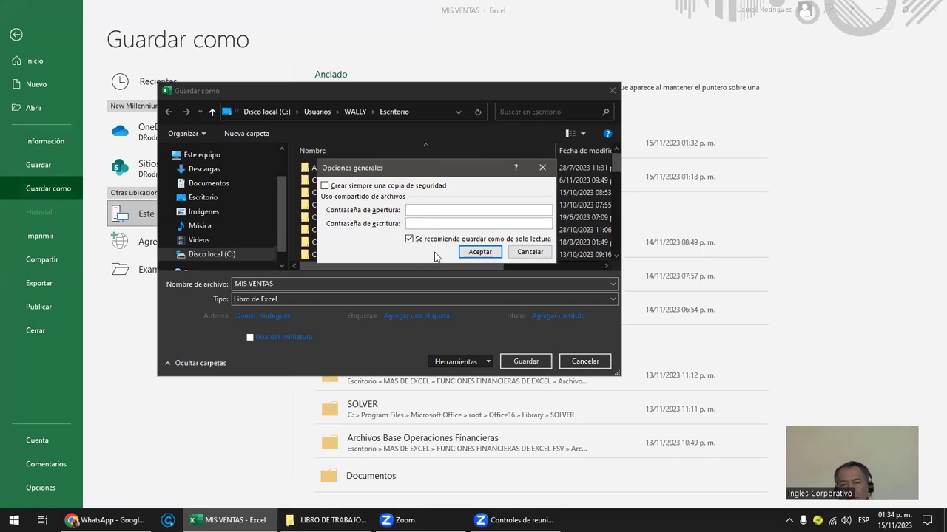
left_click(479, 252)
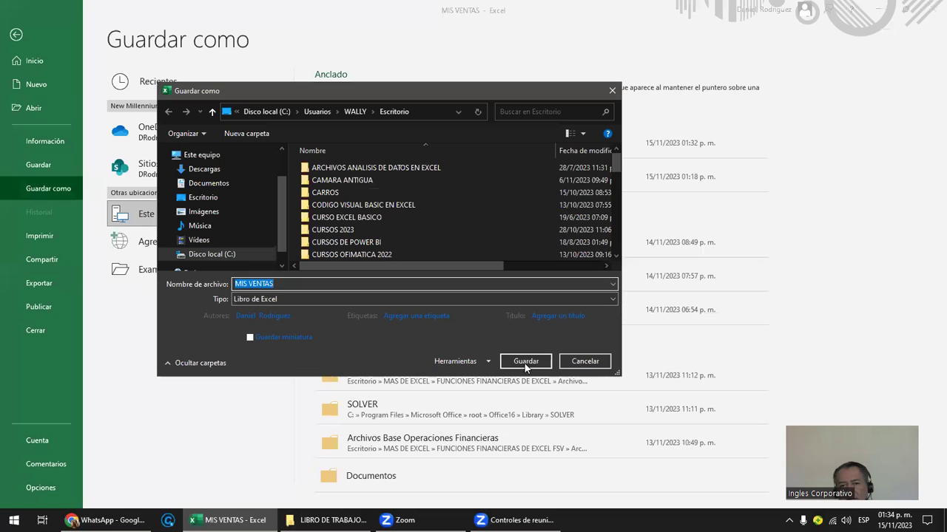
left_click(526, 365)
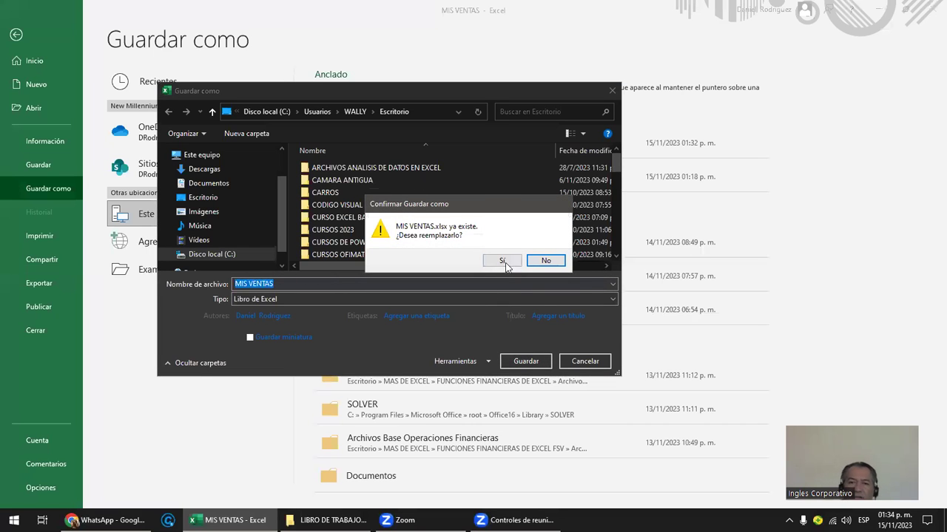
left_click(503, 261)
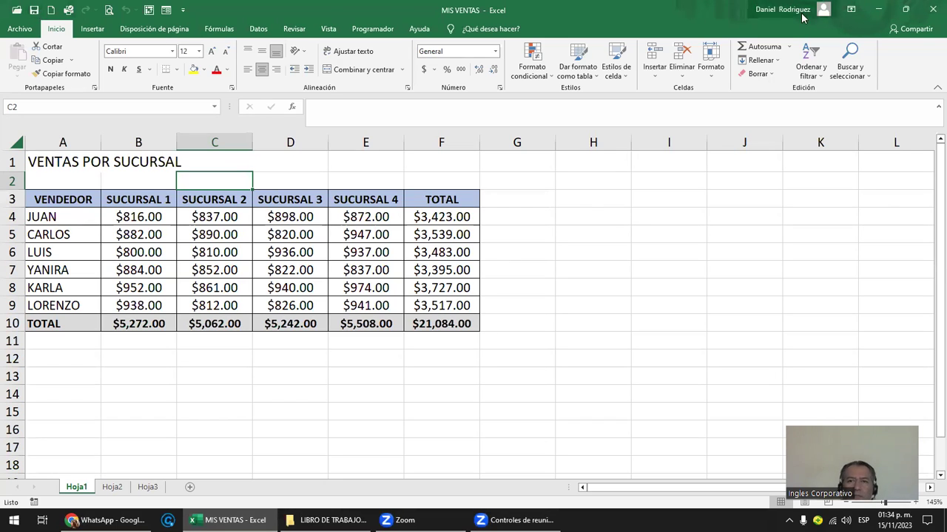
- Close MIS VENTAS, reopen it from the desktop for editing rather than read-only, and open the File view
left_click(933, 9)
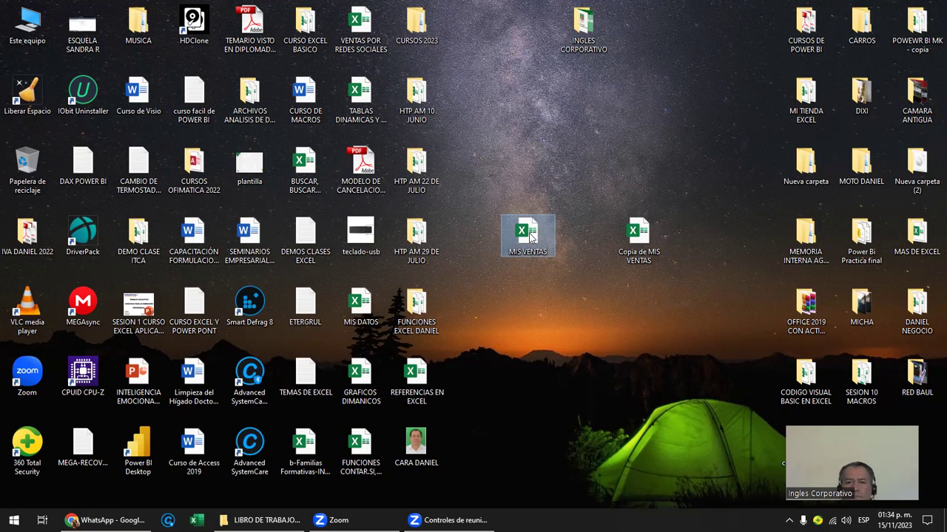
double_click(528, 235)
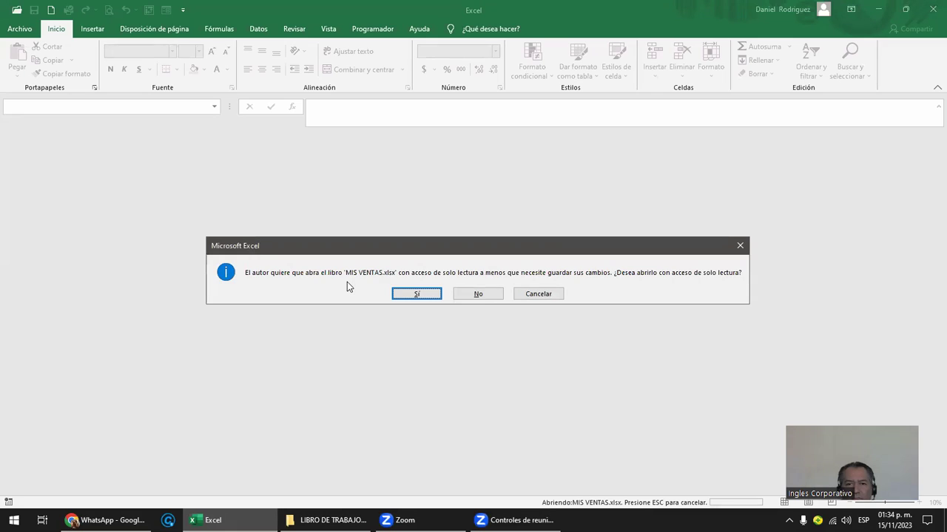
left_click(479, 294)
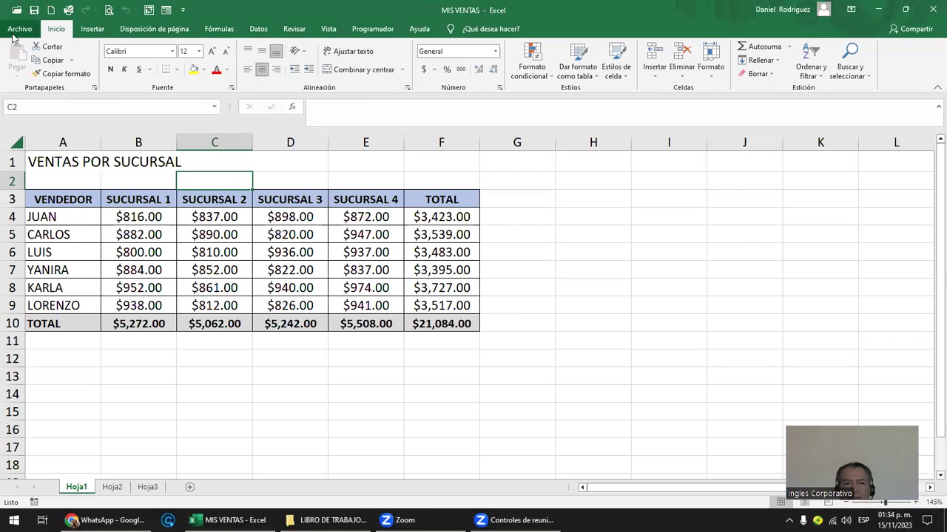
left_click(16, 31)
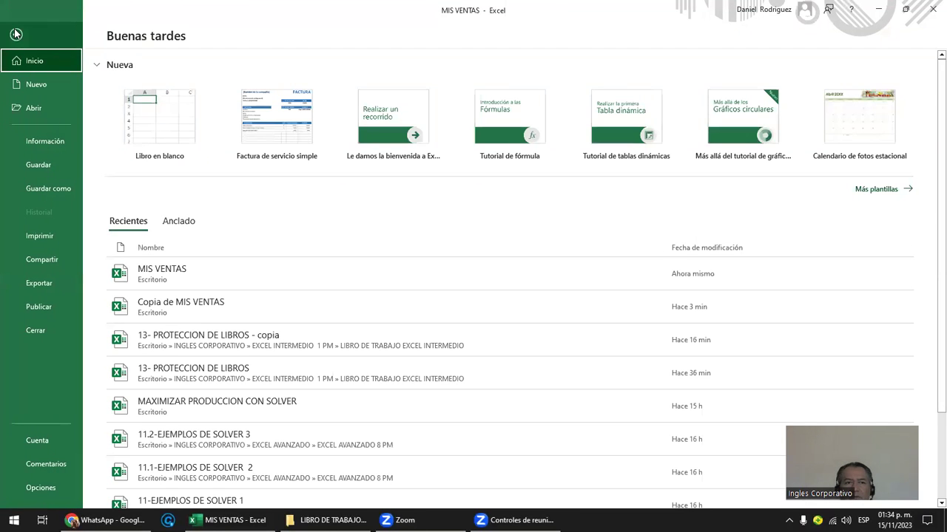
- On the Info page, turn off Always Open Read-Only under Protect Workbook
left_click(44, 145)
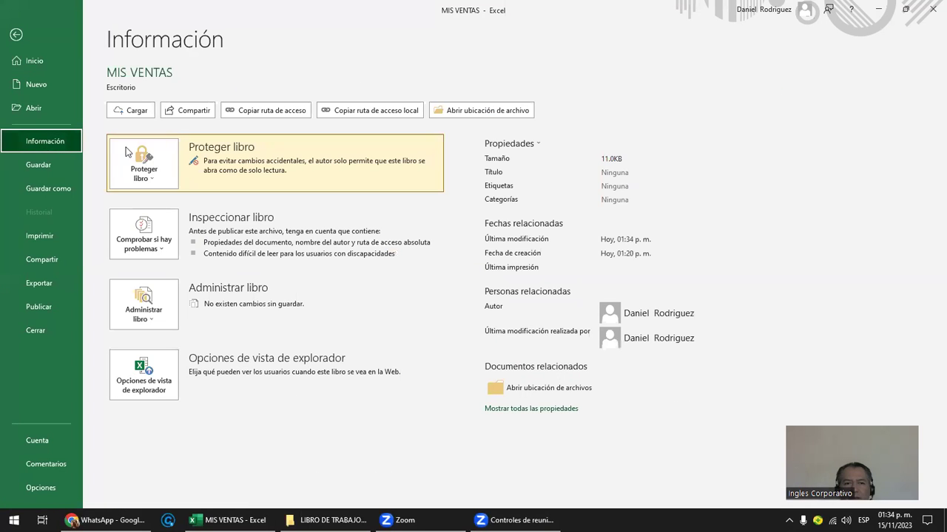
left_click(162, 178)
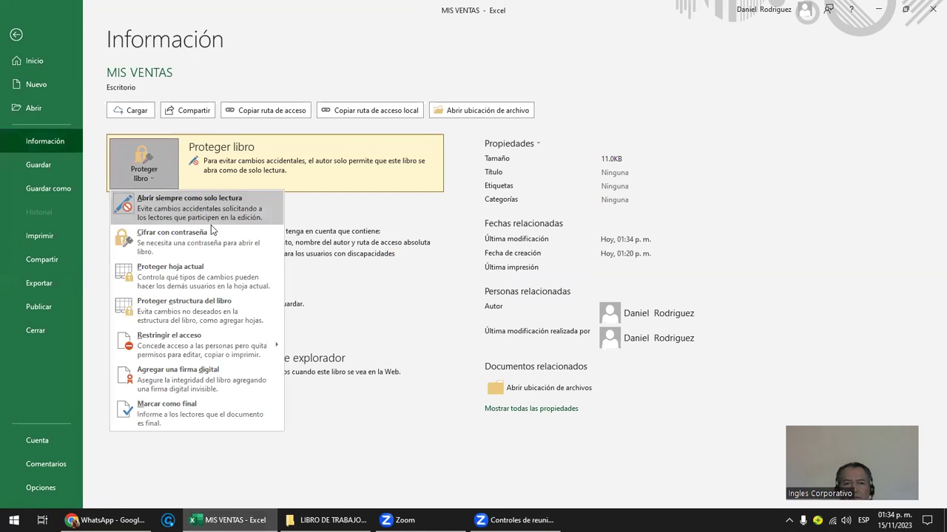
left_click(169, 207)
left_click(142, 159)
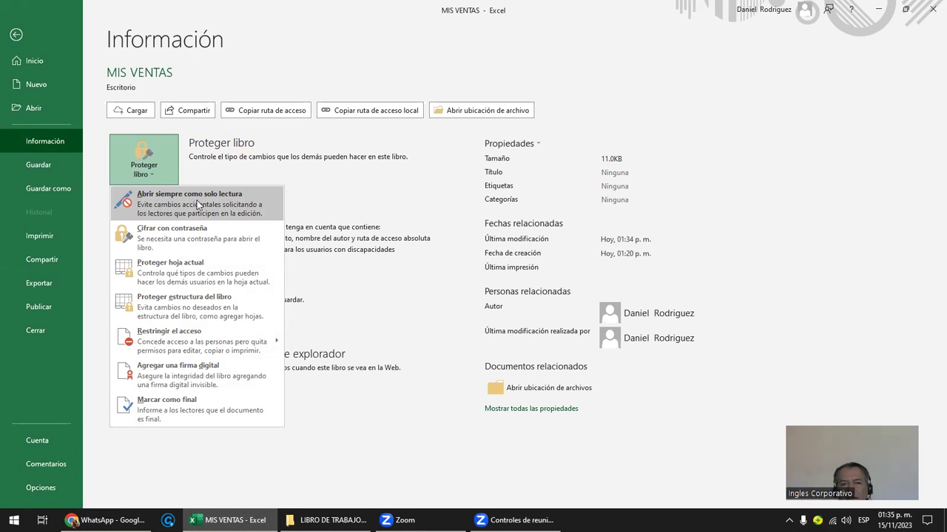
left_click(200, 207)
left_click(165, 177)
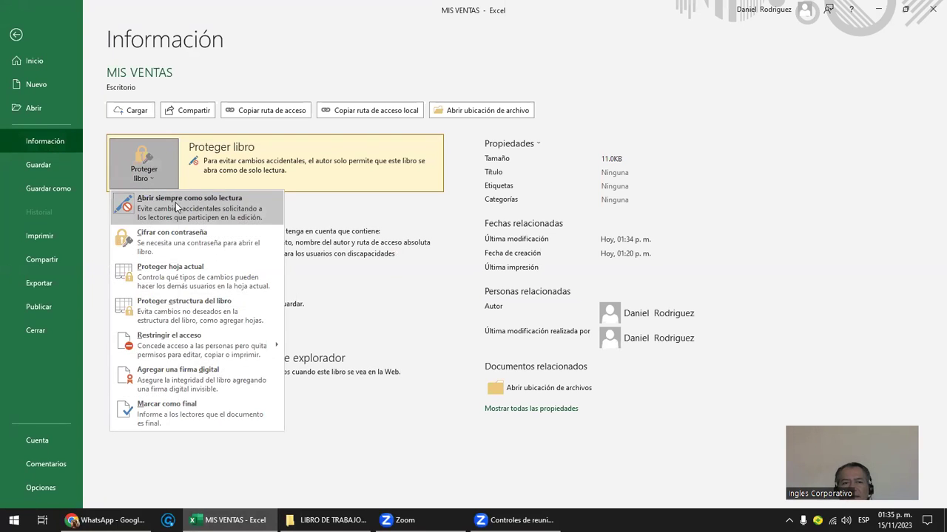
left_click(175, 203)
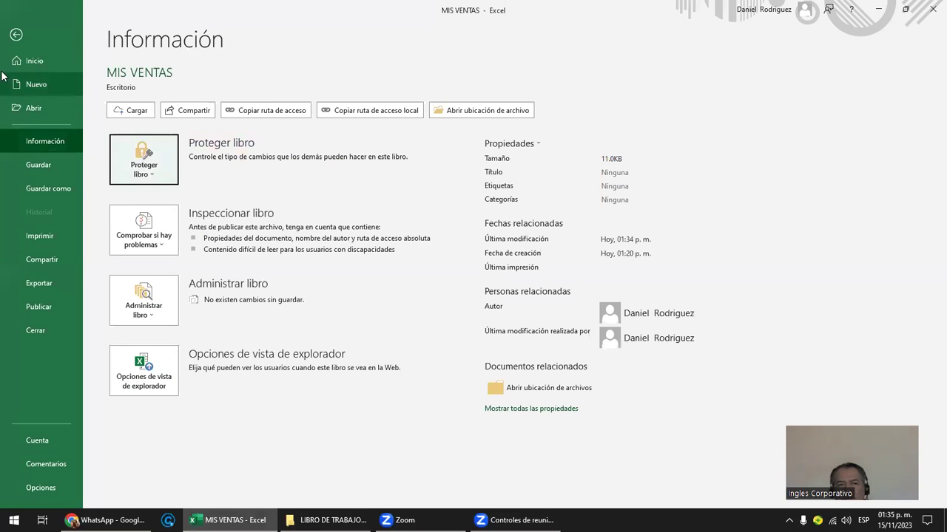
- Check General Options in the Desktop Save As dialog, cancel without saving, and return to the worksheet
left_click(71, 191)
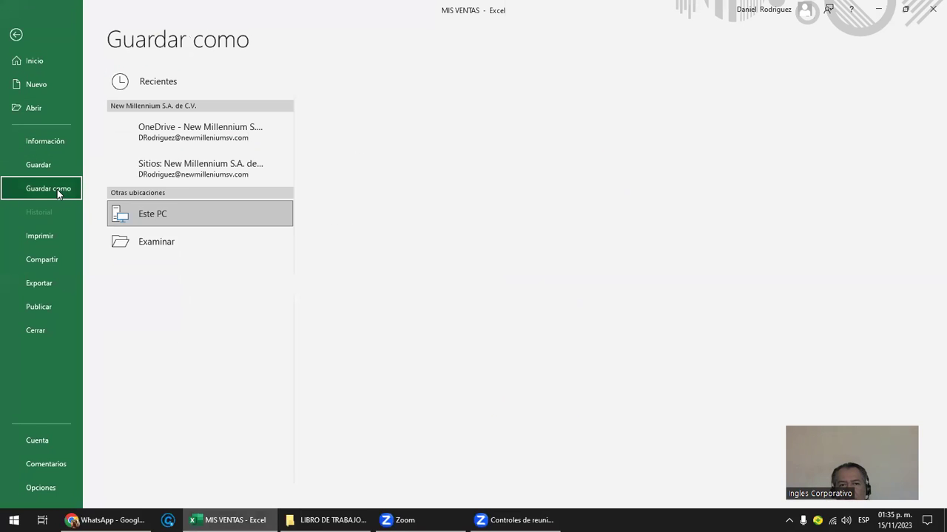
left_click(393, 157)
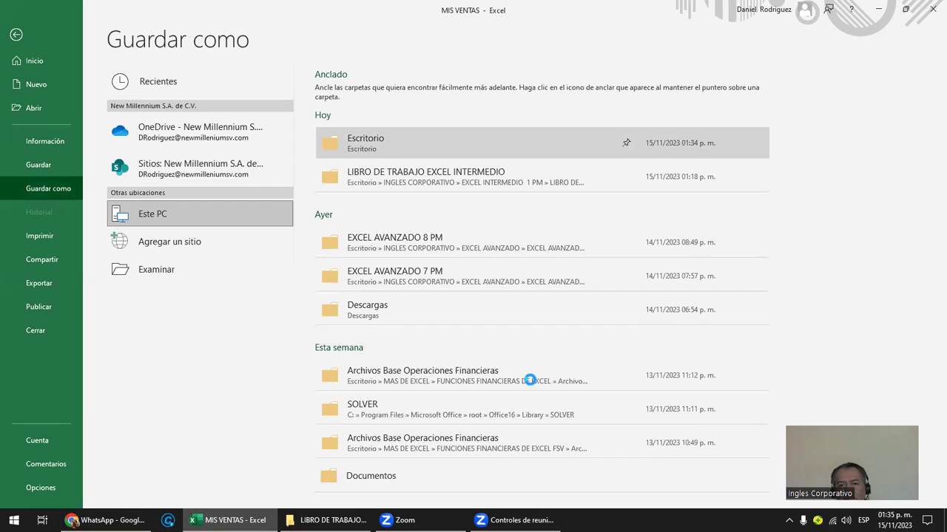
left_click(473, 360)
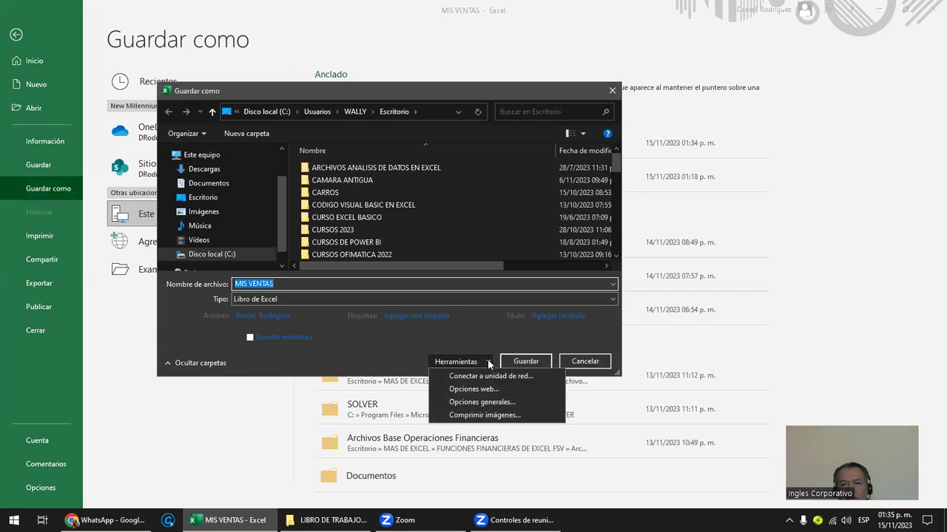
left_click(488, 404)
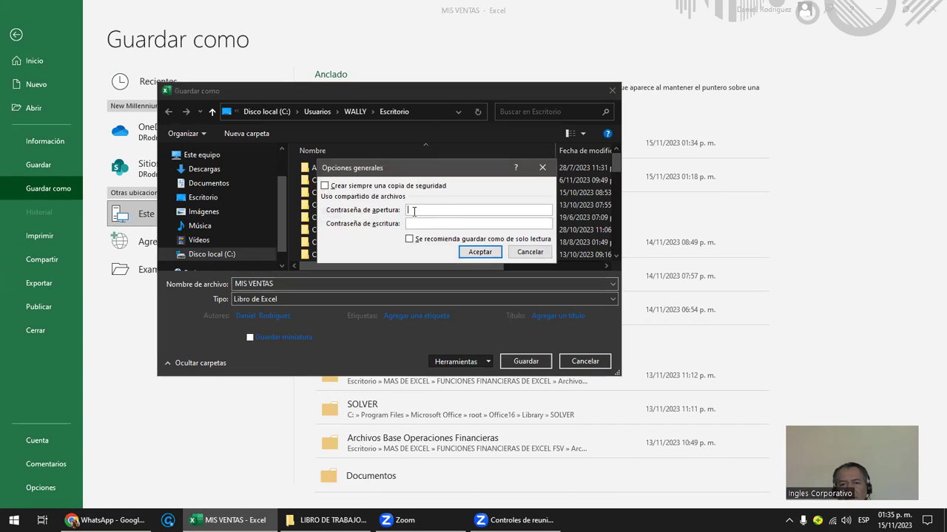
left_click(526, 252)
left_click(603, 364)
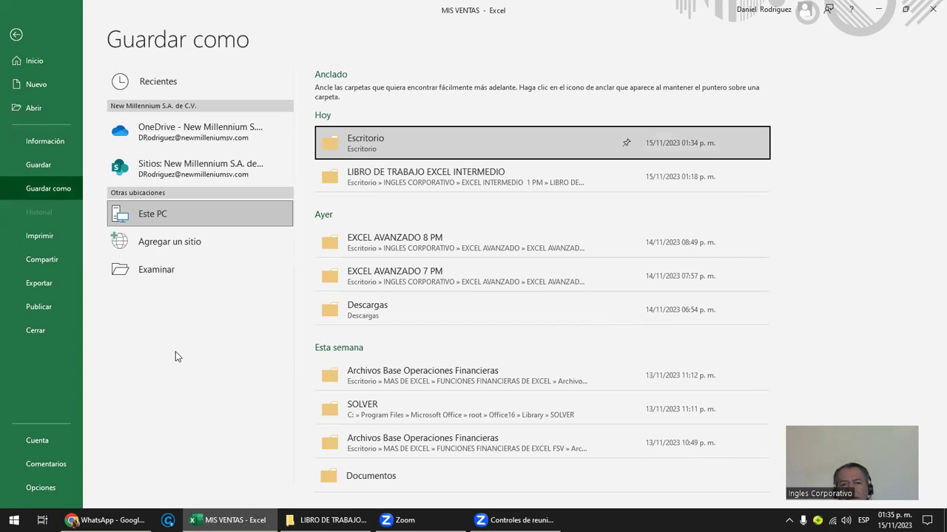
left_click(16, 35)
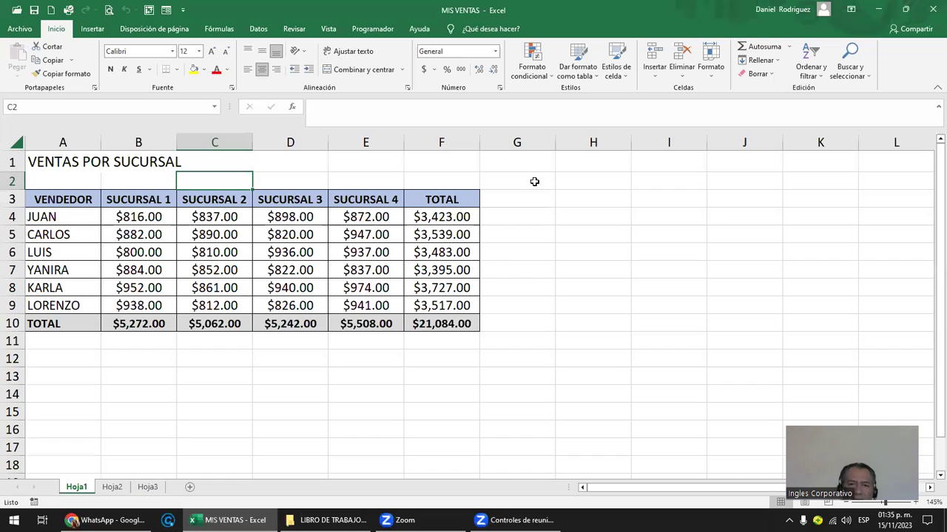
- Select G6, then close MIS VENTAS and reopen it from the desktop
left_click(518, 254)
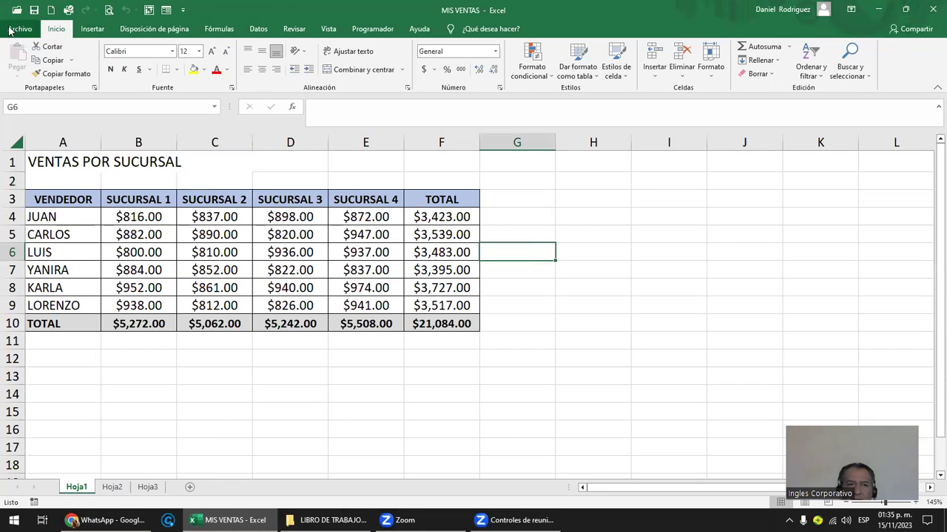
left_click(933, 9)
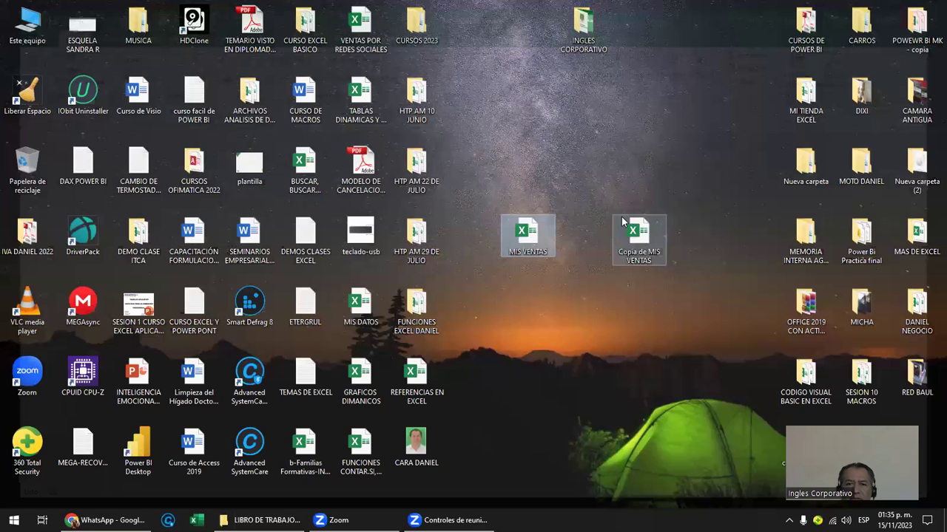
double_click(527, 247)
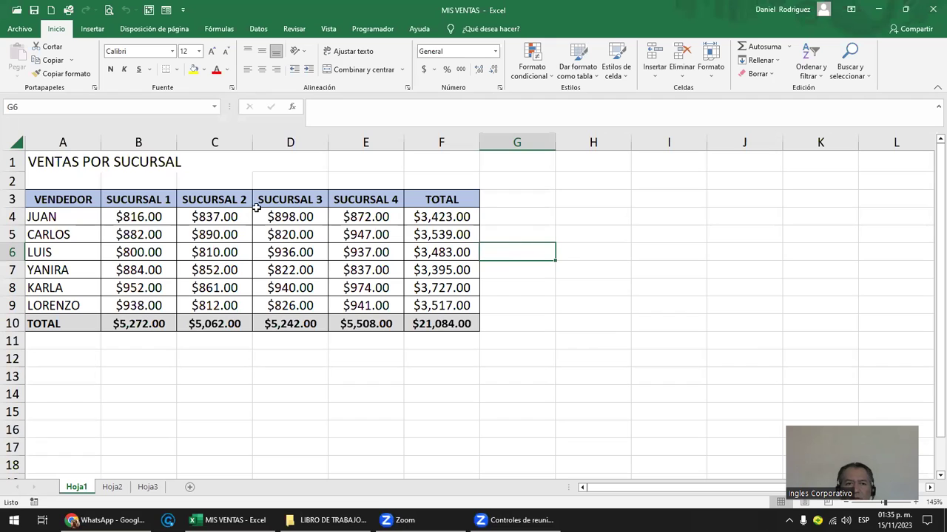
- Cancel Encrypt with Password so MIS VENTAS keeps no opening password, then open Save As on the Desktop
left_click(19, 30)
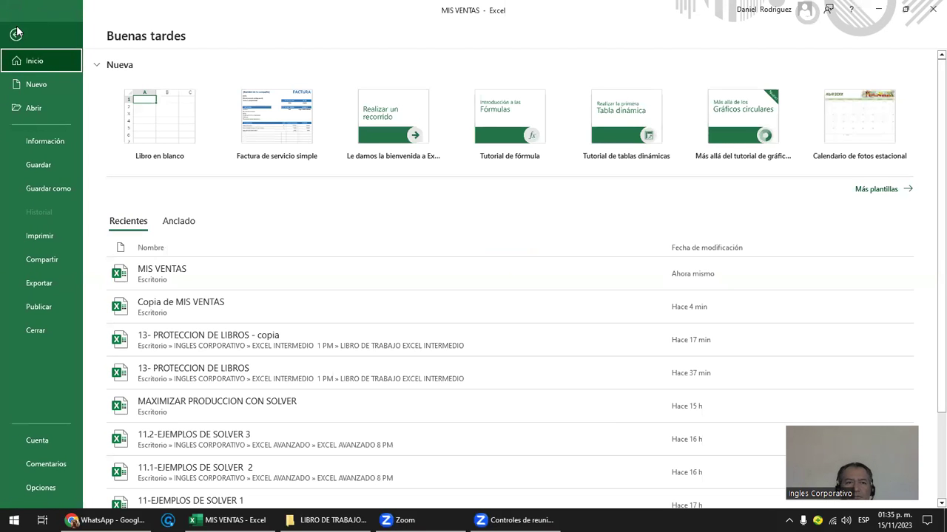
left_click(16, 34)
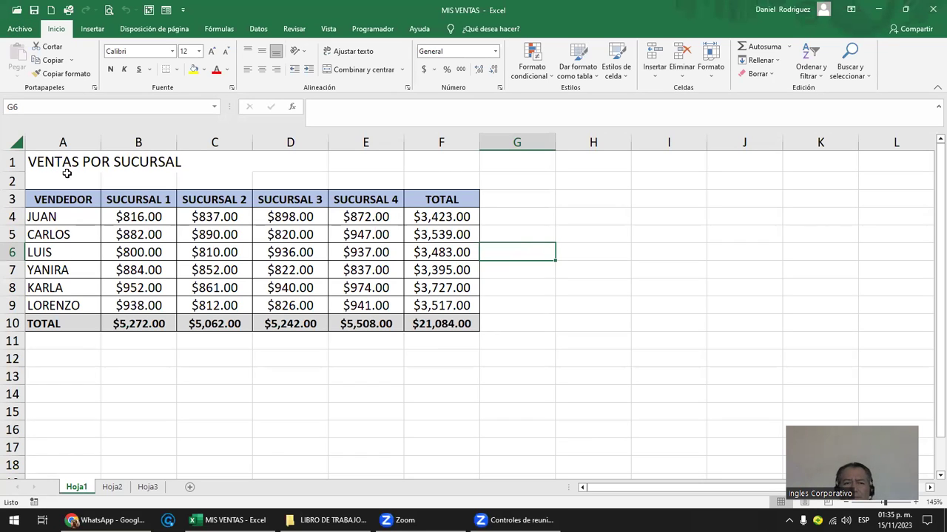
left_click(20, 35)
left_click(58, 146)
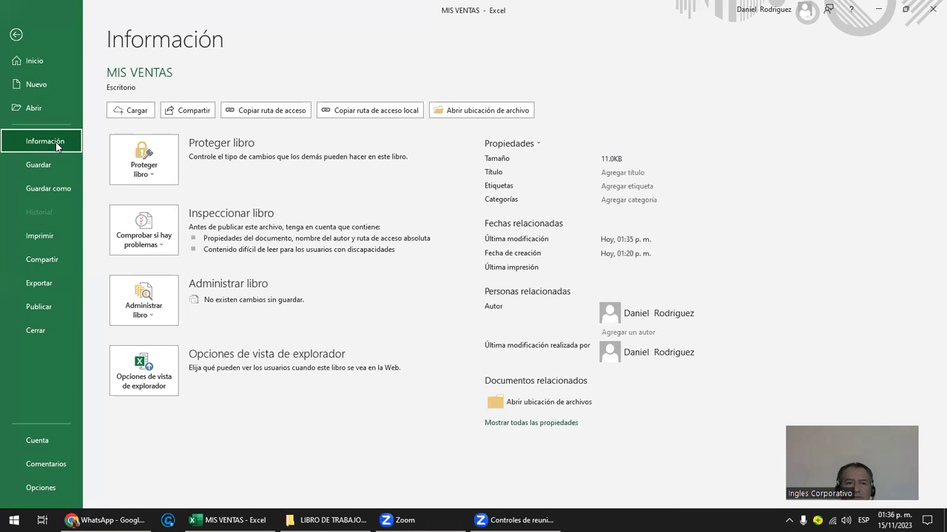
left_click(145, 176)
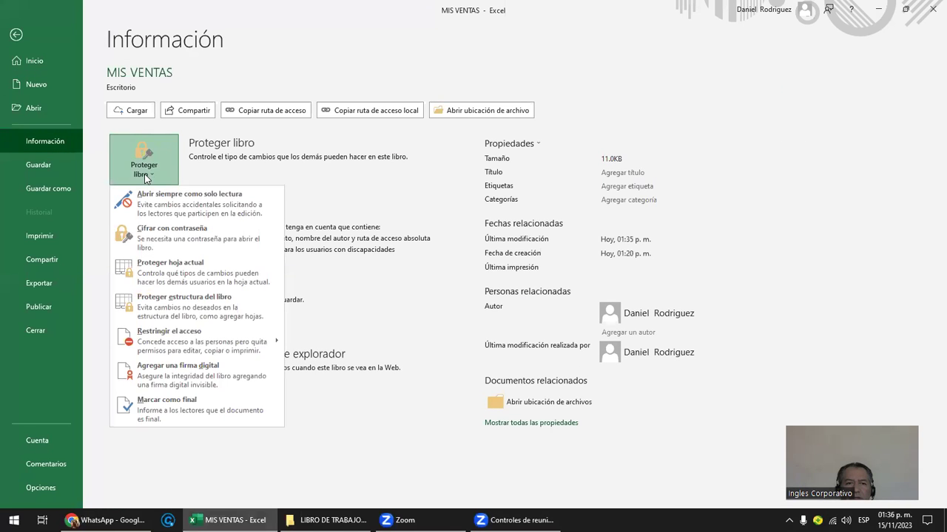
left_click(155, 236)
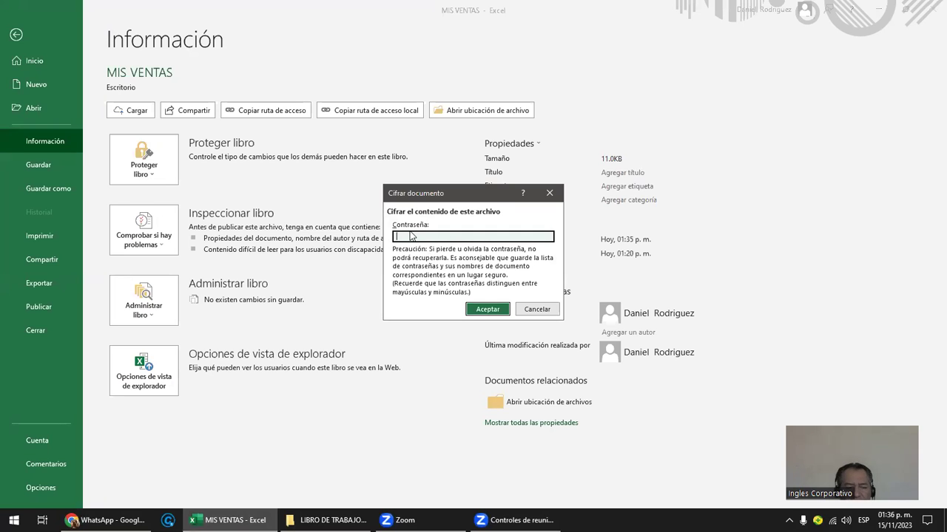
key("Escape")
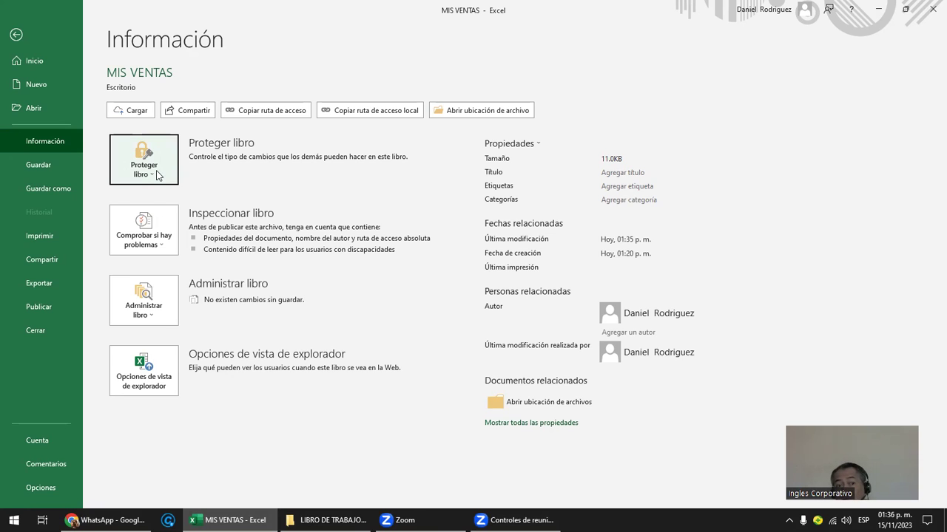
left_click(66, 188)
left_click(368, 148)
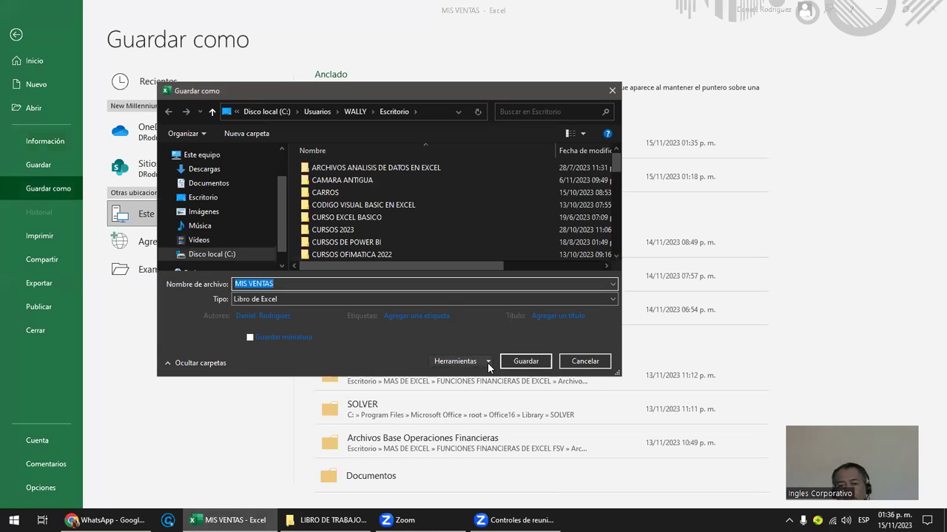
left_click(488, 362)
left_click(497, 402)
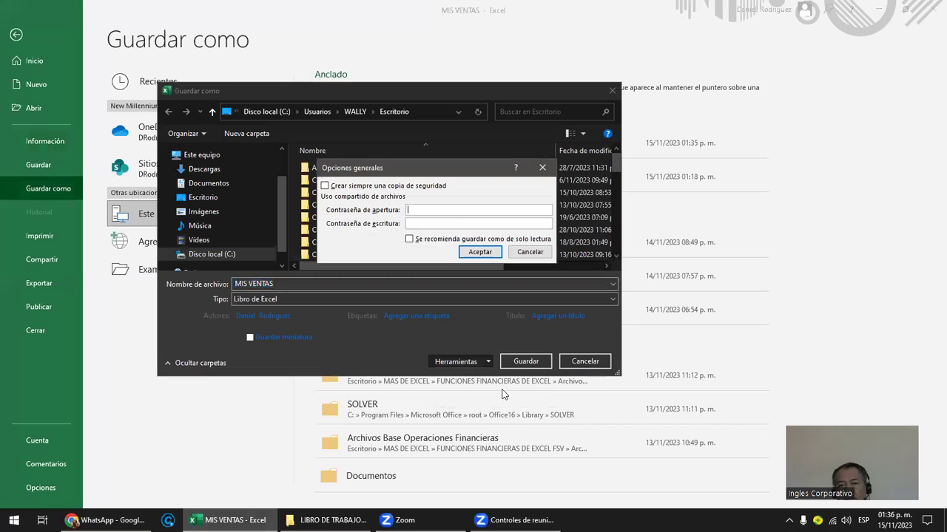
left_click(408, 213)
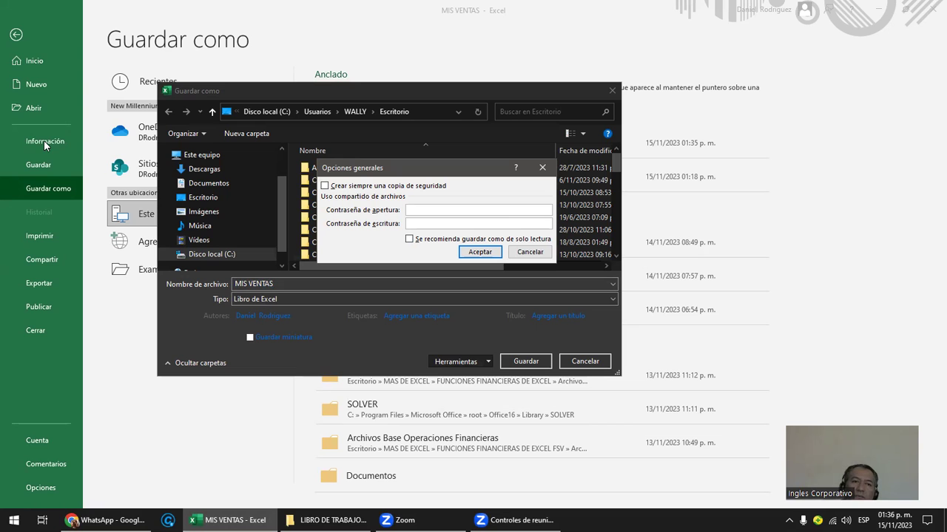
key("Escape")
key("Escape")
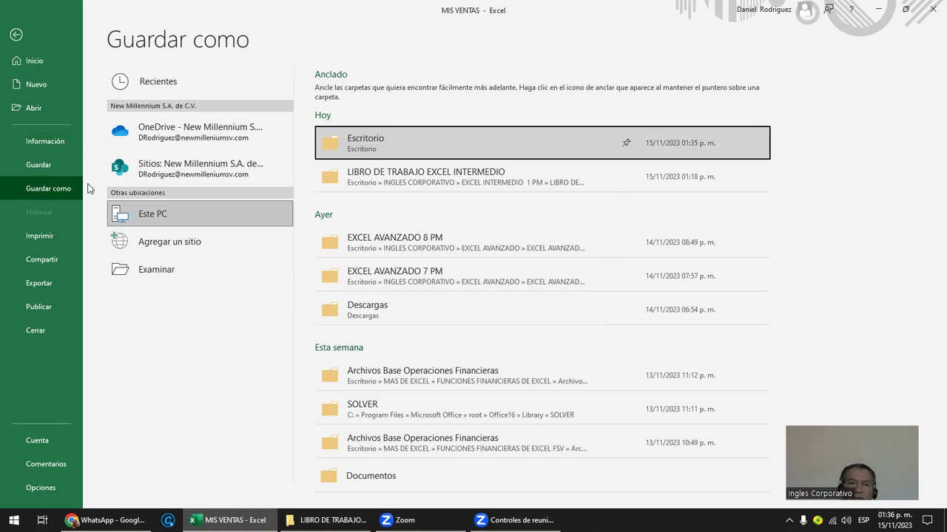
- Set MIS VENTAS to Always Open Read-Only via Protect Workbook and go back to the sheet
left_click(54, 141)
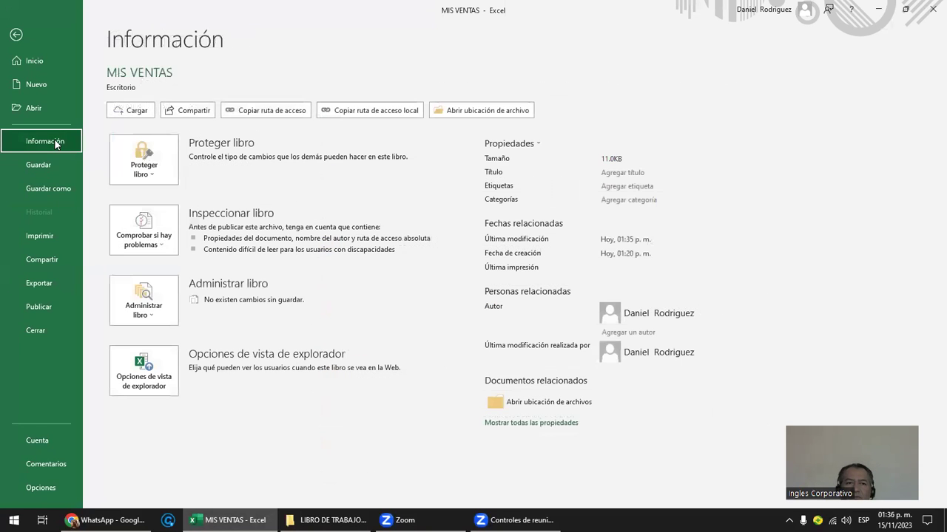
left_click(160, 173)
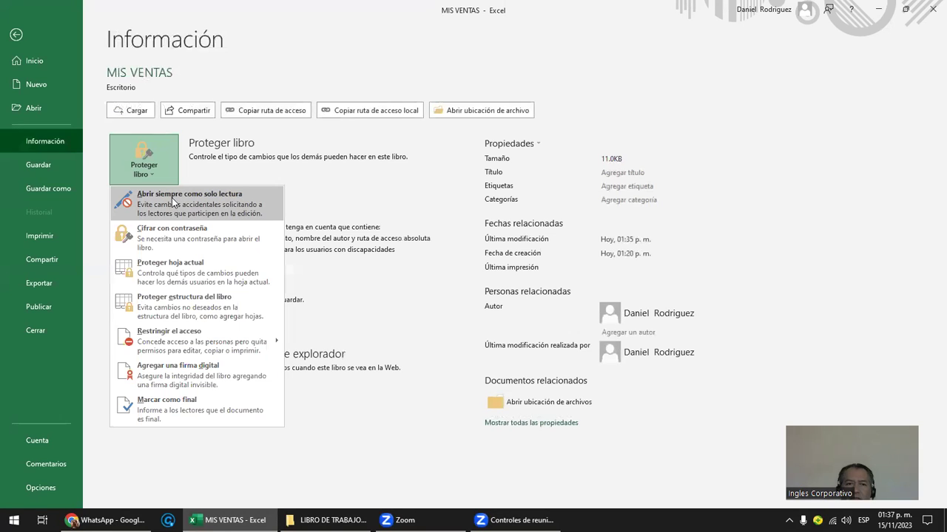
left_click(173, 199)
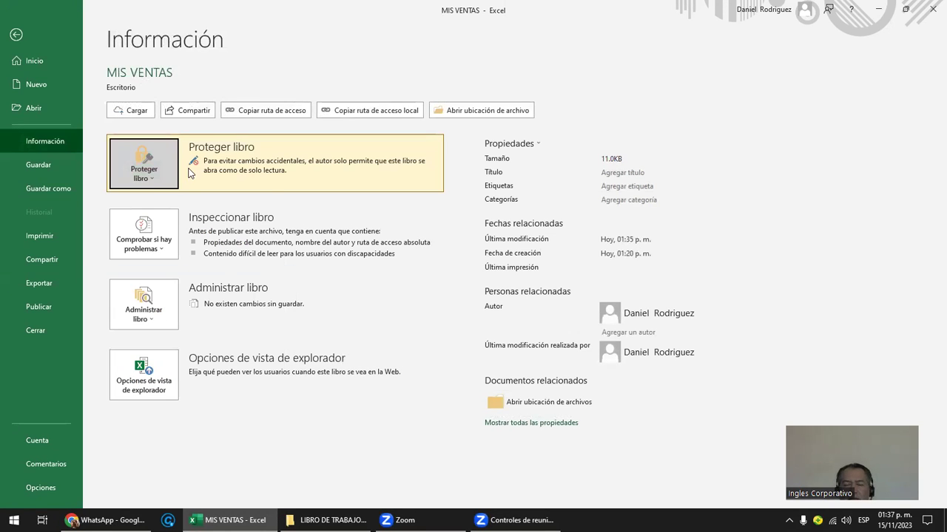
left_click(17, 36)
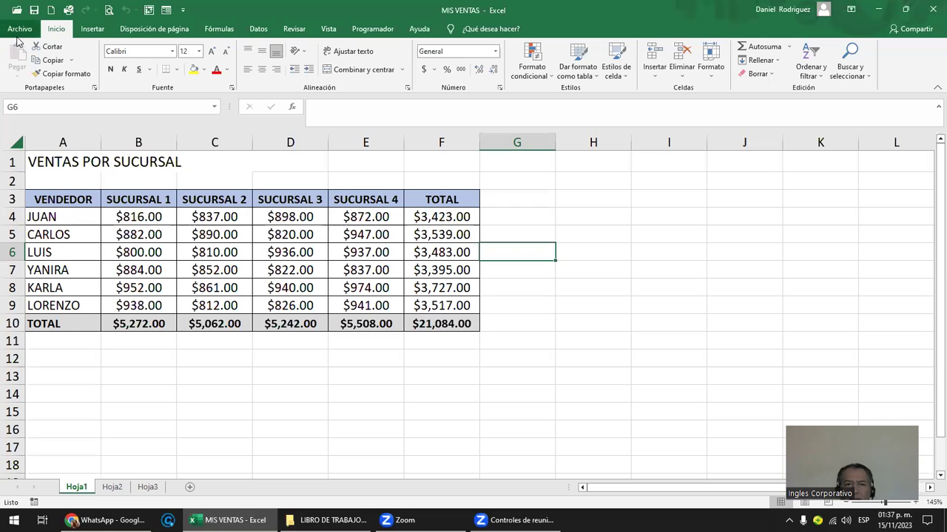
- Fill the title cells A1:C1 yellow, then save and close MIS VENTAS
left_click(122, 180)
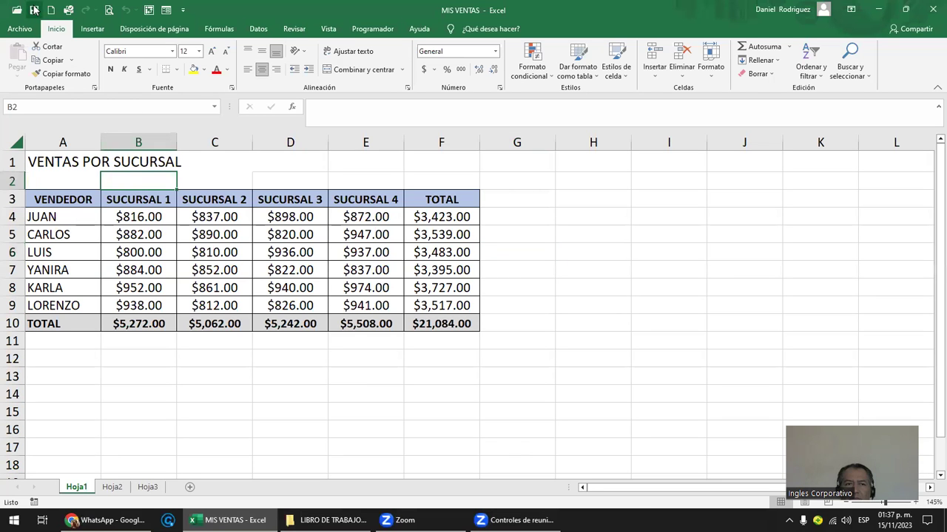
left_click(44, 164)
left_click_drag(140, 149, 224, 159)
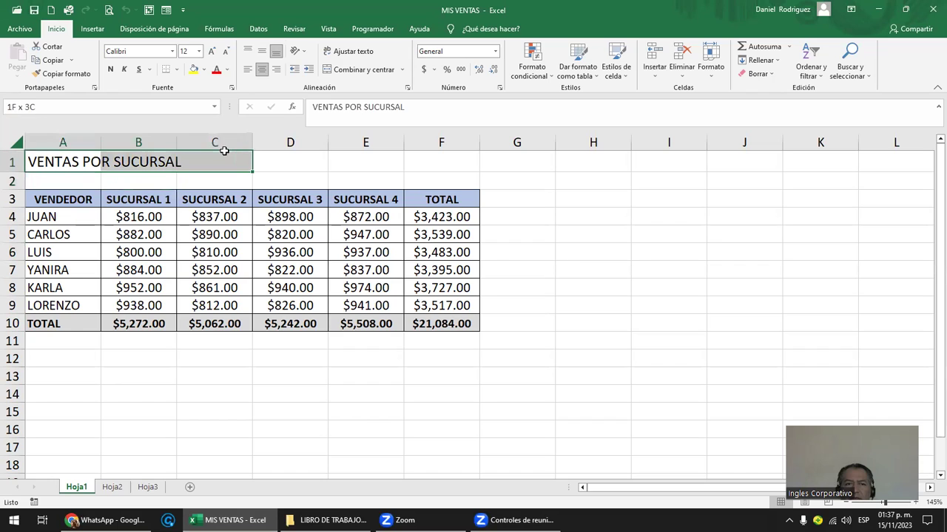
left_click(193, 71)
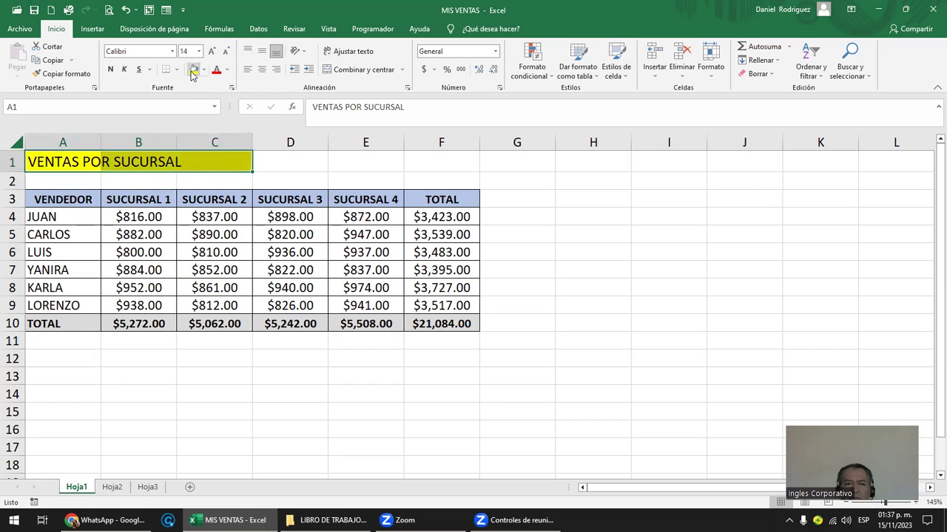
left_click(288, 184)
left_click(35, 9)
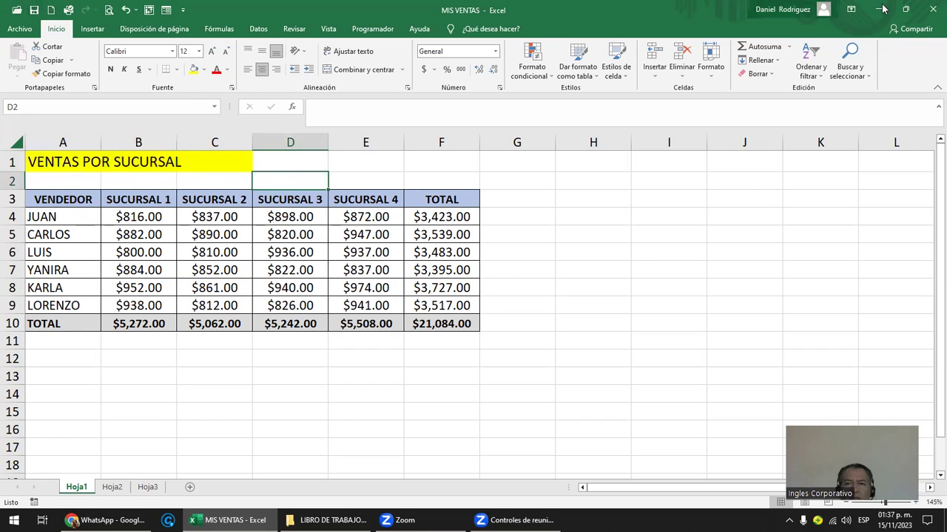
left_click(932, 9)
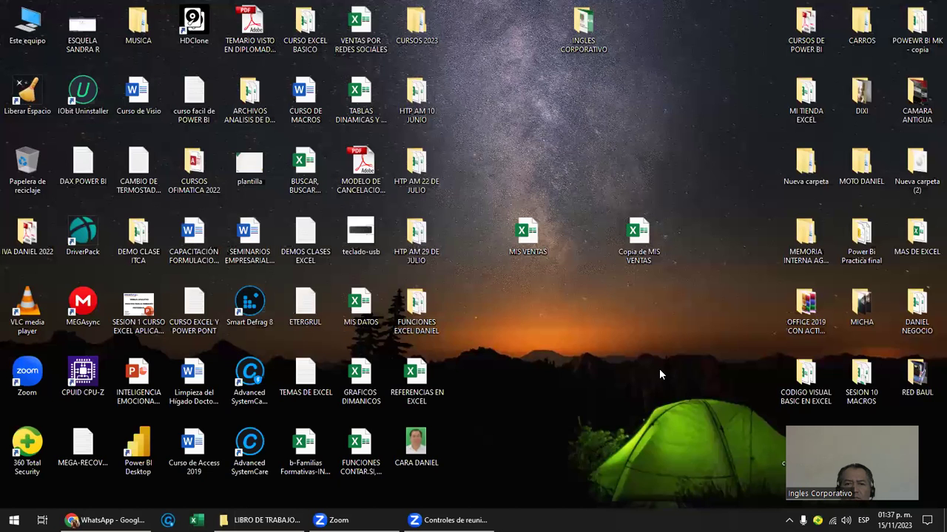
- Open MIS VENTAS as read-only and set the title range A1:C1 to No Fill
double_click(519, 246)
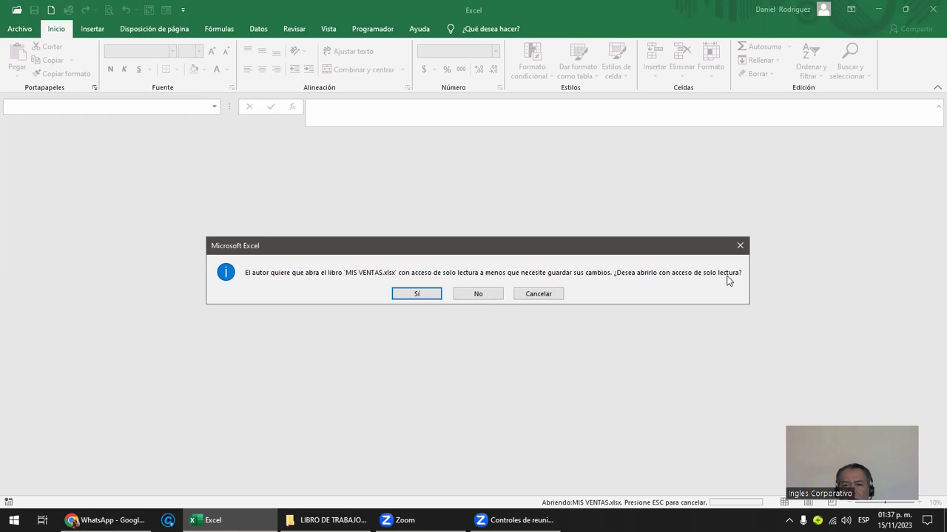
left_click(420, 297)
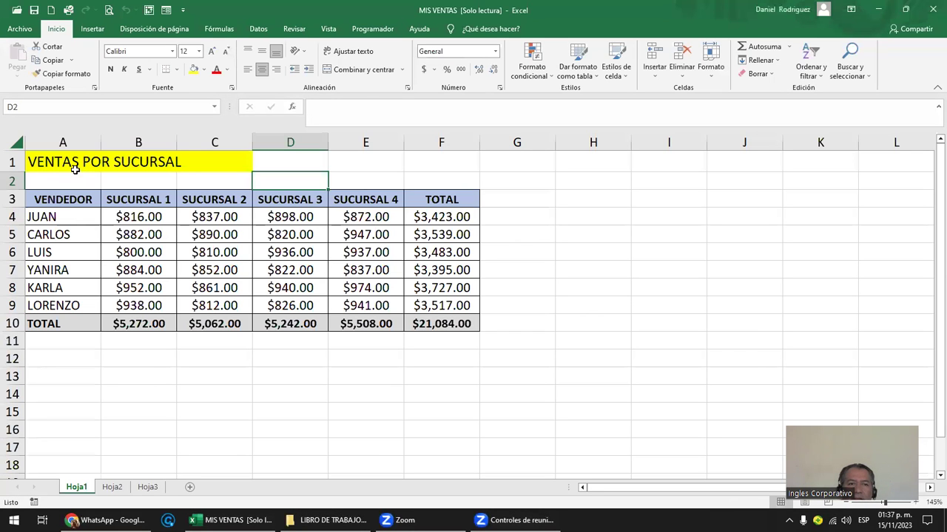
left_click(57, 162)
left_click_drag(57, 162, 248, 160)
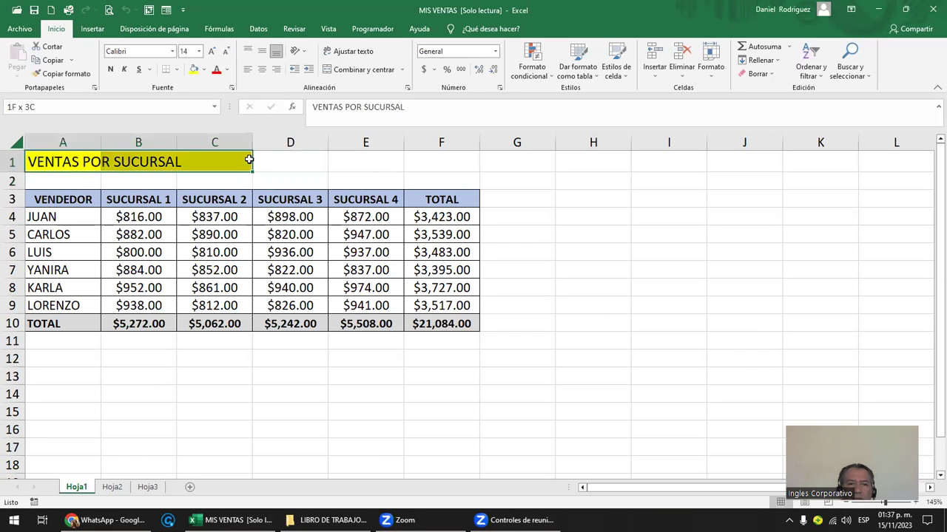
left_click(204, 69)
left_click(196, 102)
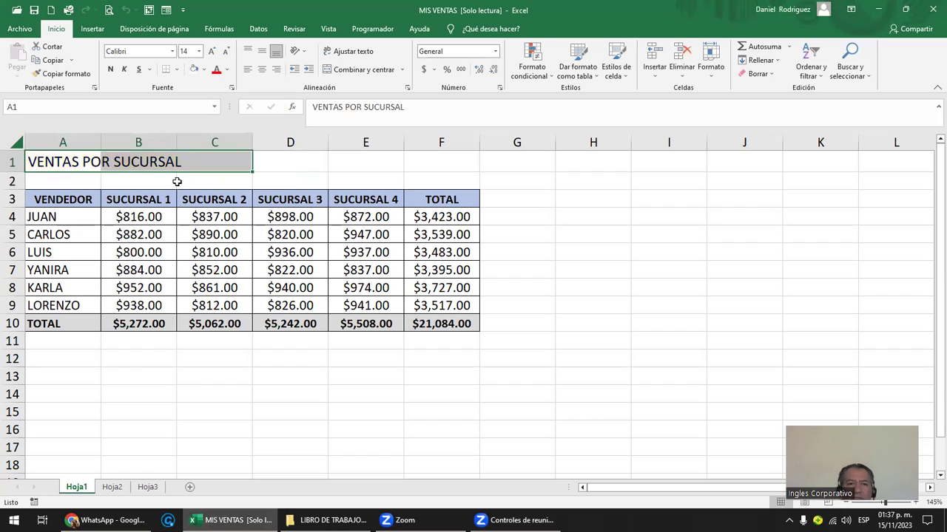
left_click(198, 186)
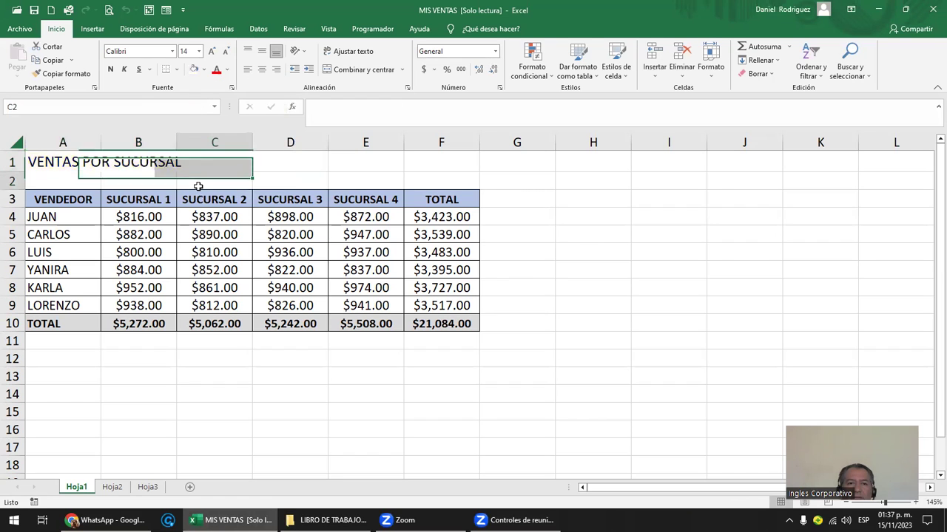
- Attempt to save, acknowledge the read-only warning, and close Excel without saving
left_click(34, 10)
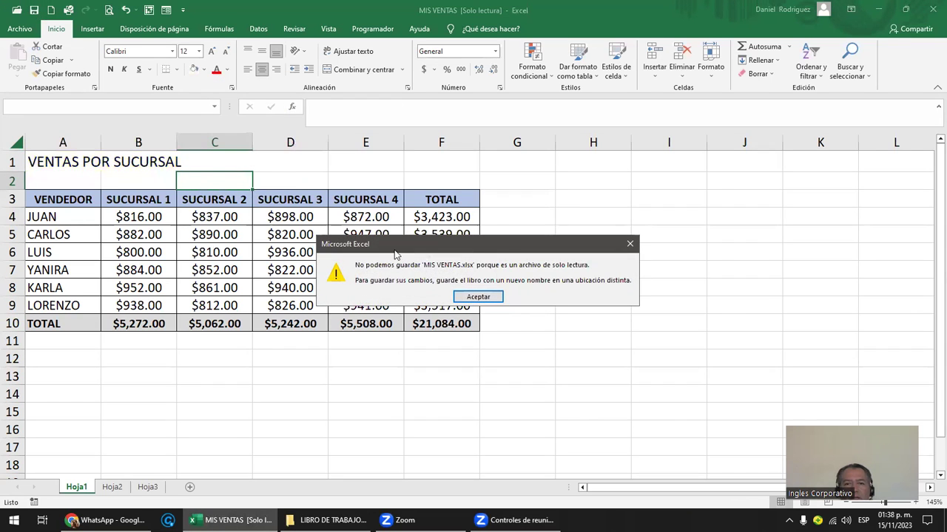
left_click(478, 298)
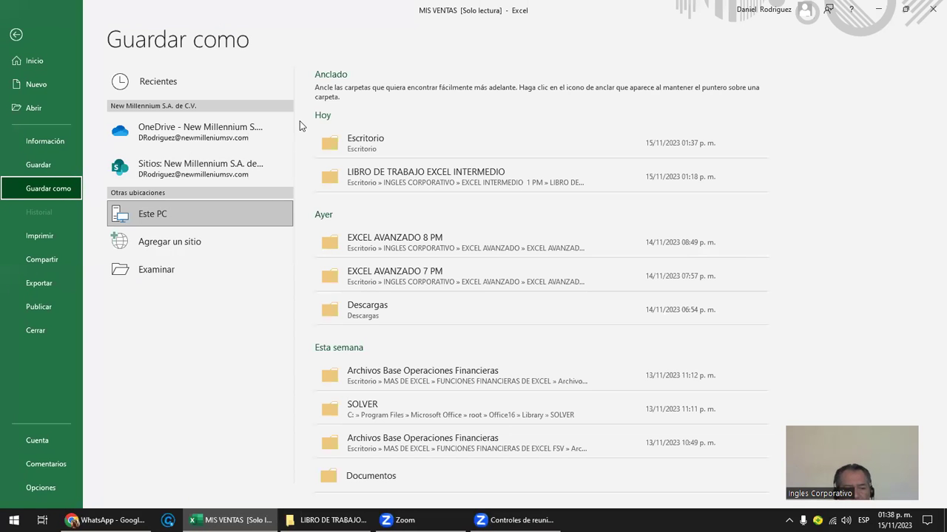
key("Escape")
left_click(933, 9)
left_click(482, 274)
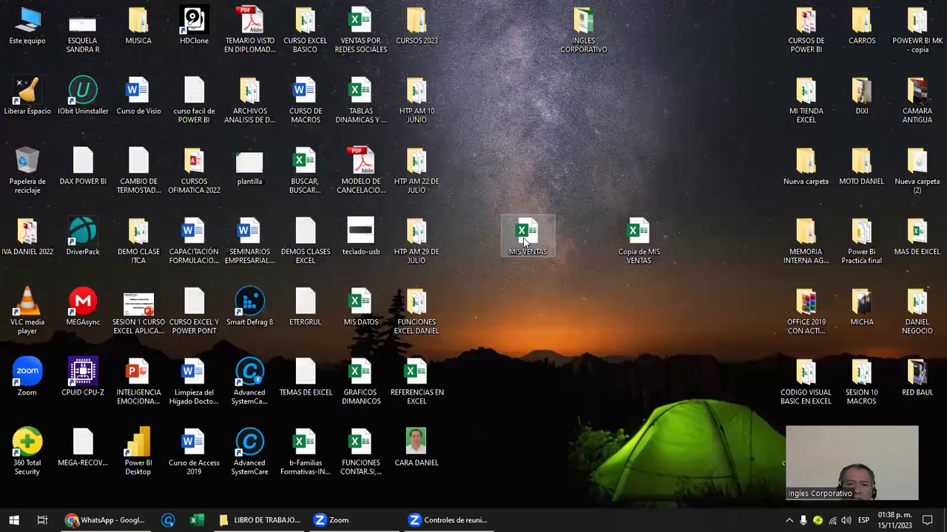
- Reopen MIS VENTAS for editing, set A1:C1 to No Fill, and save the workbook
double_click(524, 241)
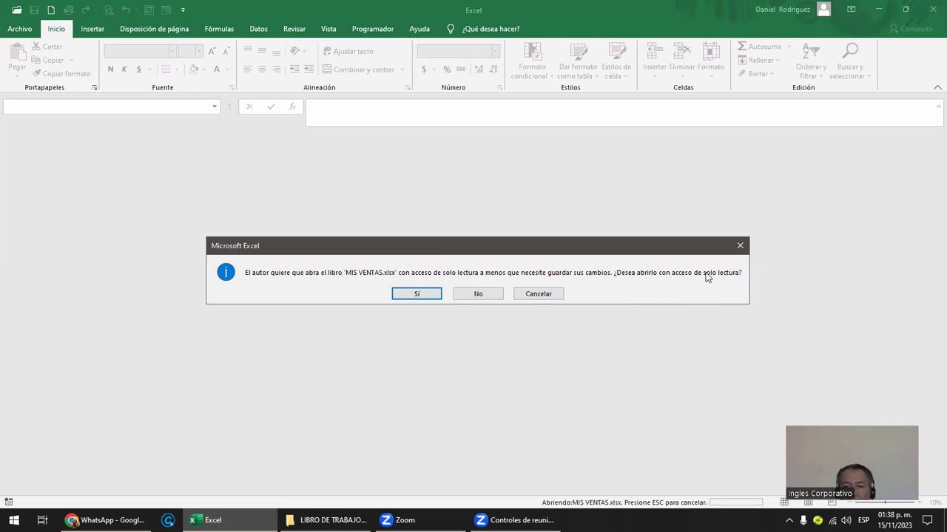
left_click(477, 290)
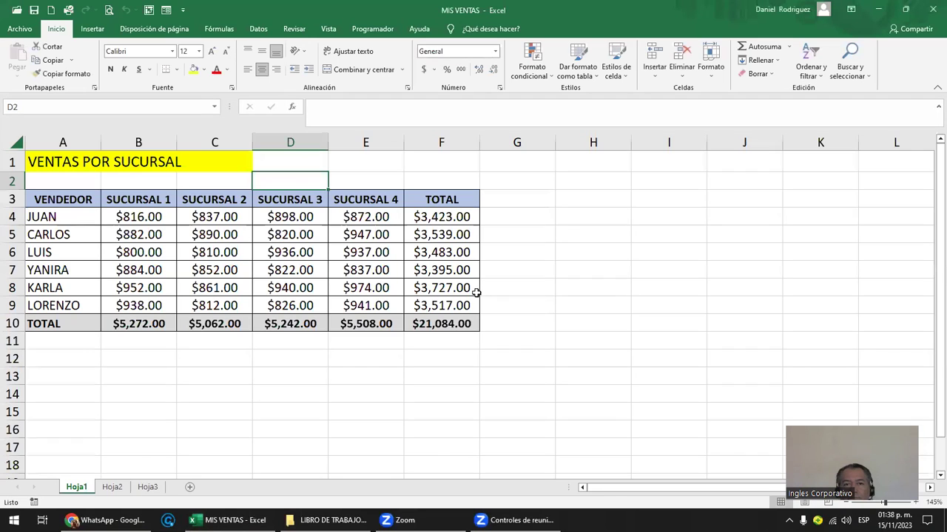
left_click_drag(111, 161, 225, 154)
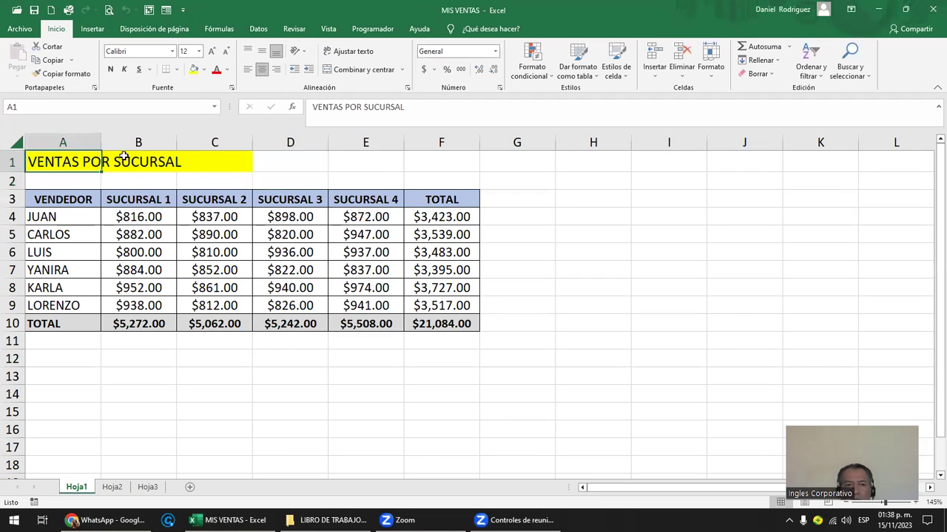
left_click(202, 70)
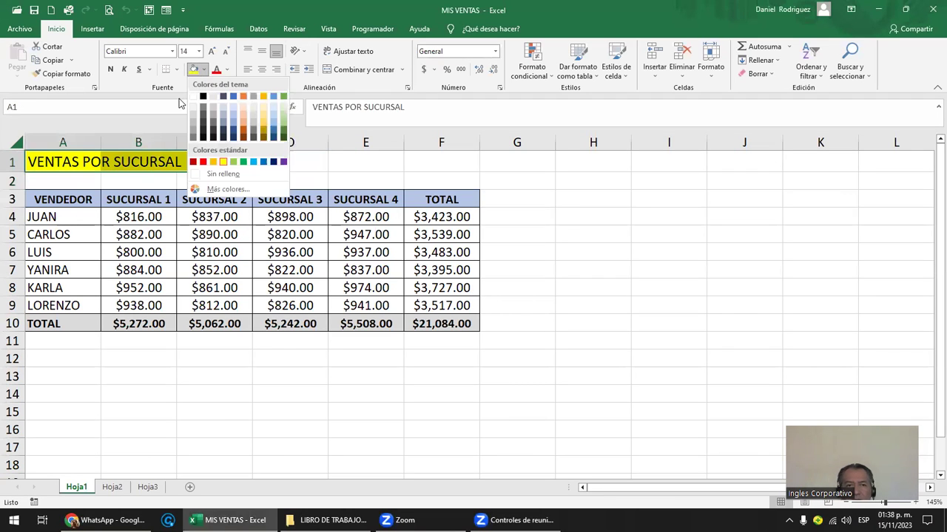
left_click(192, 97)
left_click(270, 167)
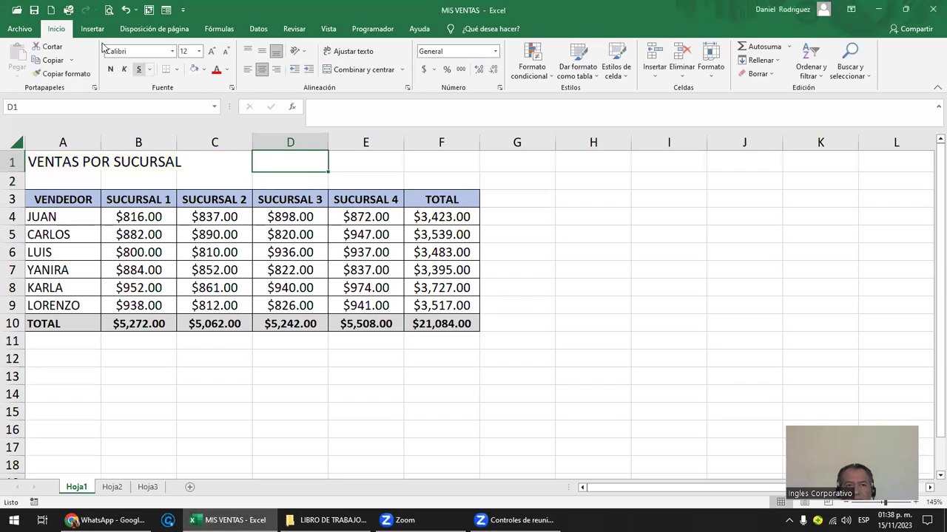
left_click(34, 12)
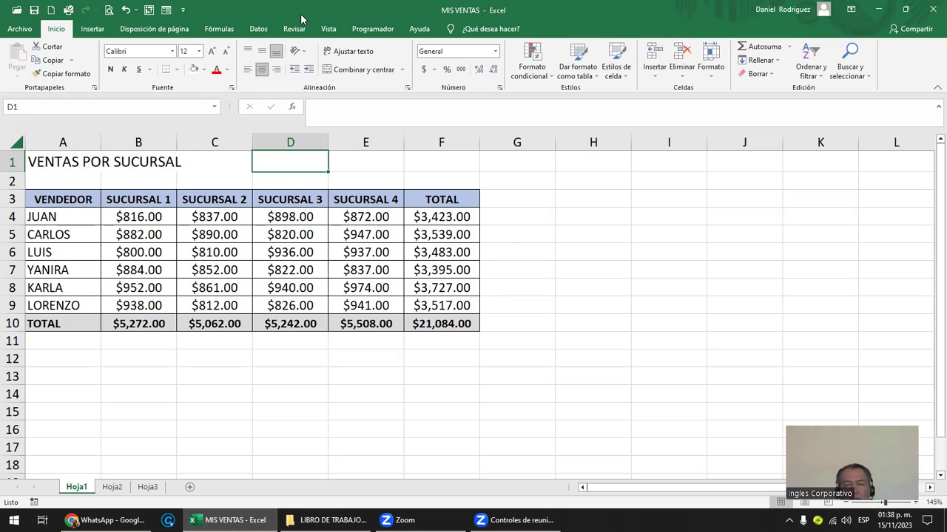
double_click(437, 15)
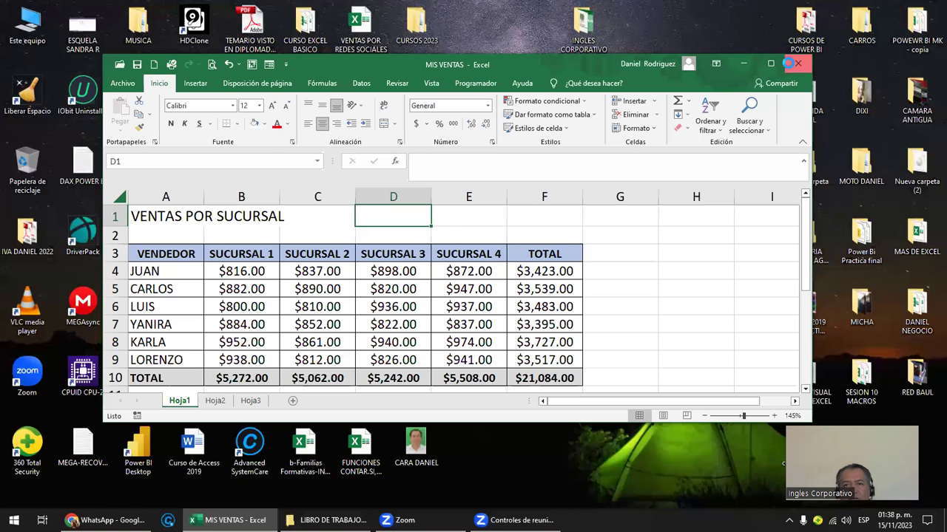
- Close and reopen MIS VENTAS for editing, declining read-only, and maximize the Excel window
left_click(795, 63)
double_click(525, 241)
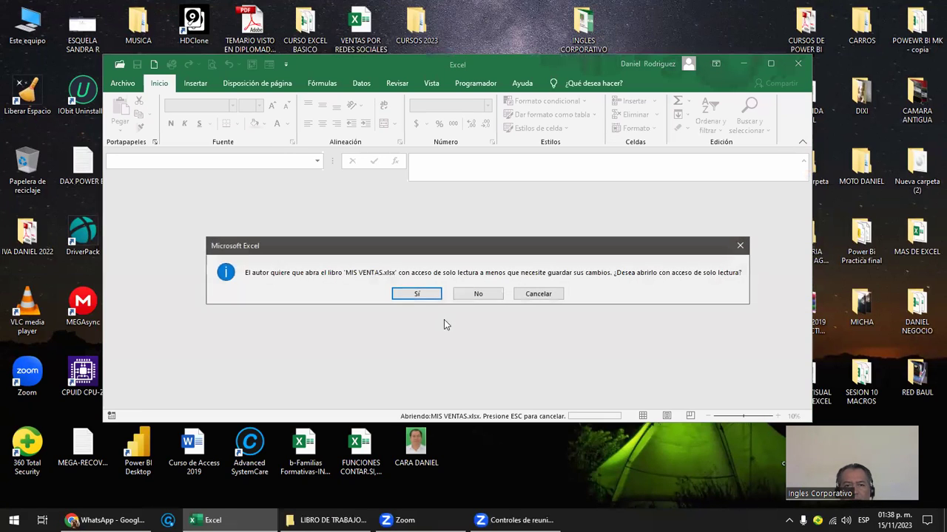
left_click(481, 296)
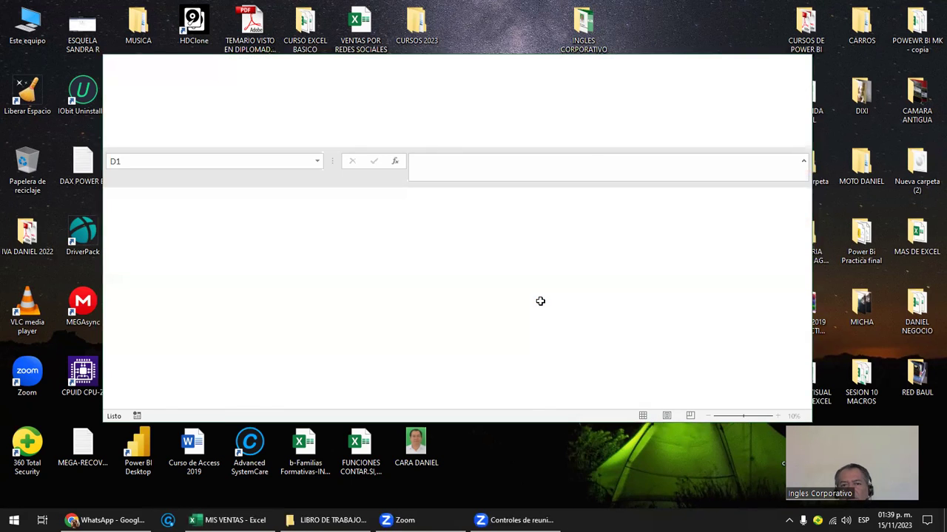
left_click(770, 64)
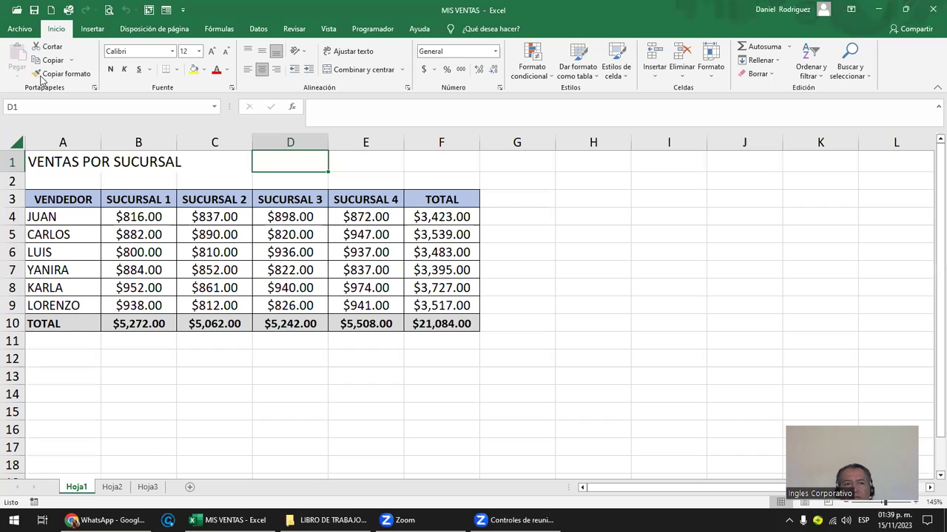
left_click_drag(51, 162, 170, 164)
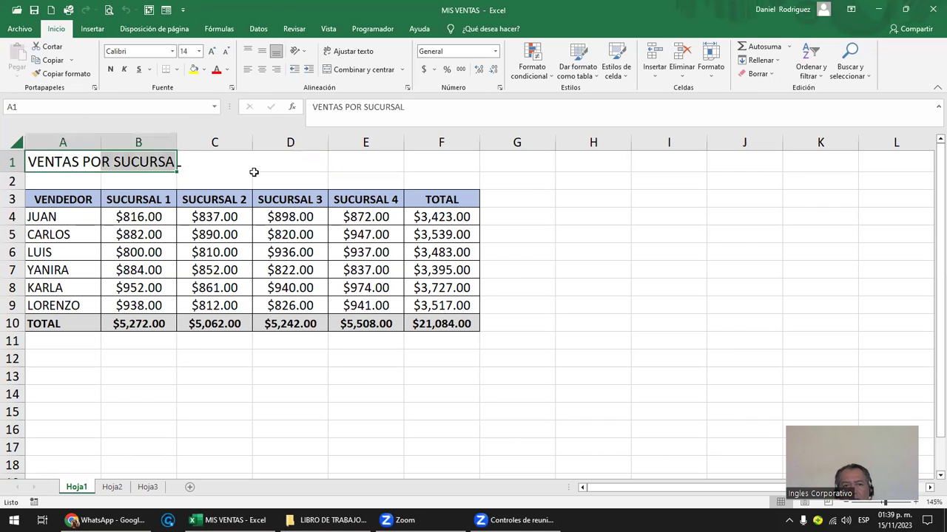
left_click(273, 180)
- Turn off 'Abrir siempre como solo lectura' under Proteger libro and return to the VENTAS POR SUCURSAL sheet
left_click(22, 30)
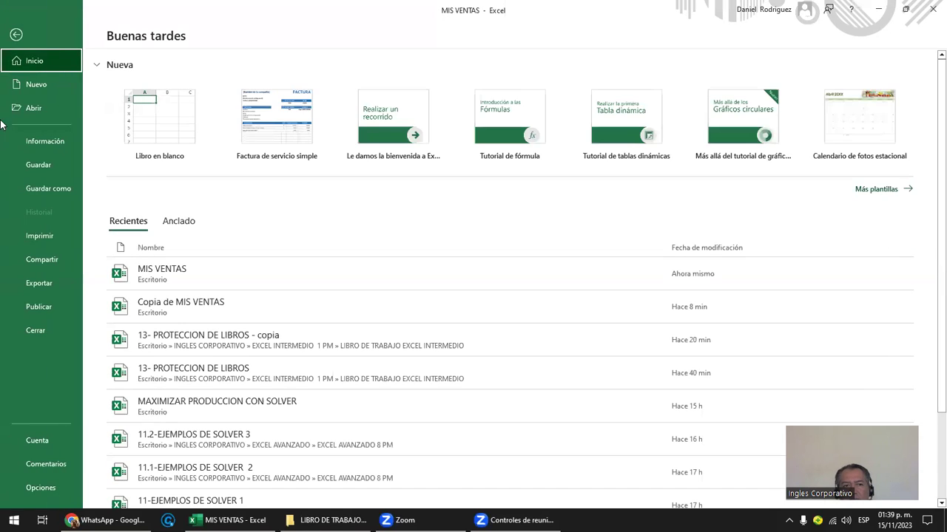
left_click(59, 140)
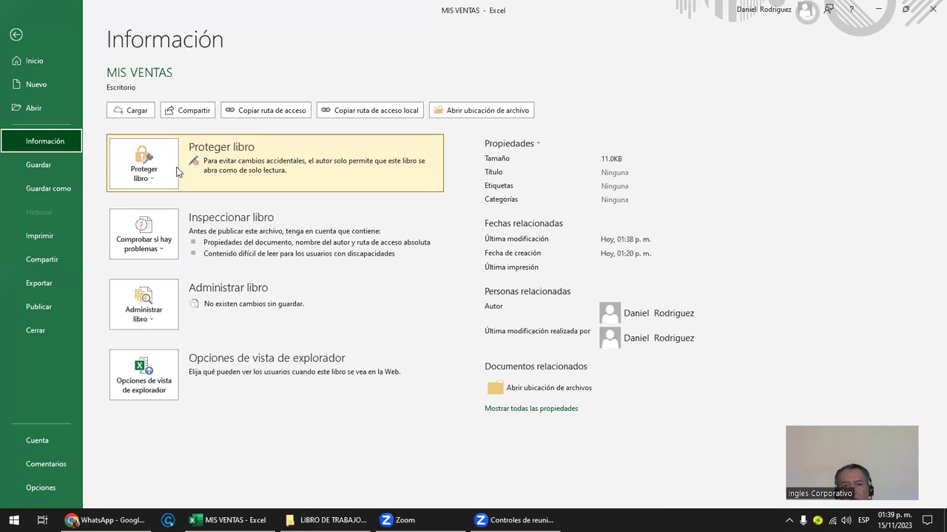
left_click(150, 170)
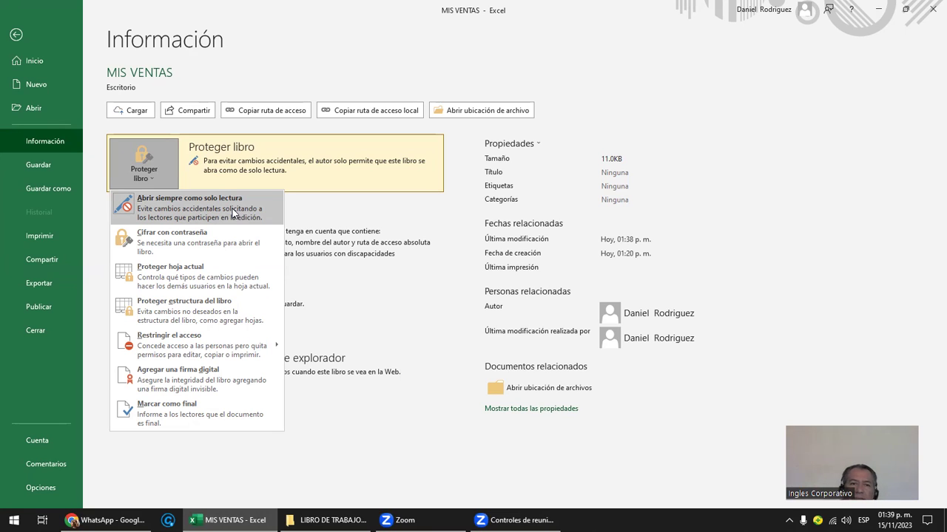
left_click(188, 211)
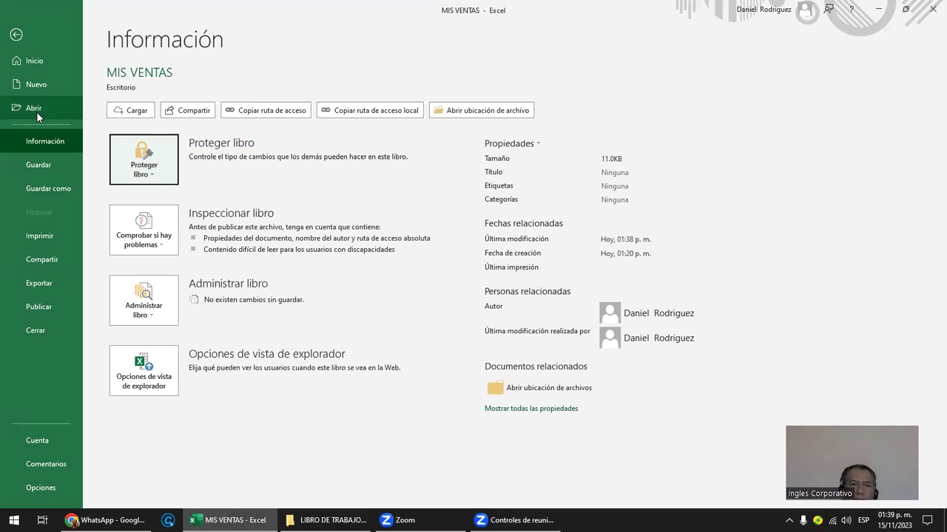
left_click(16, 35)
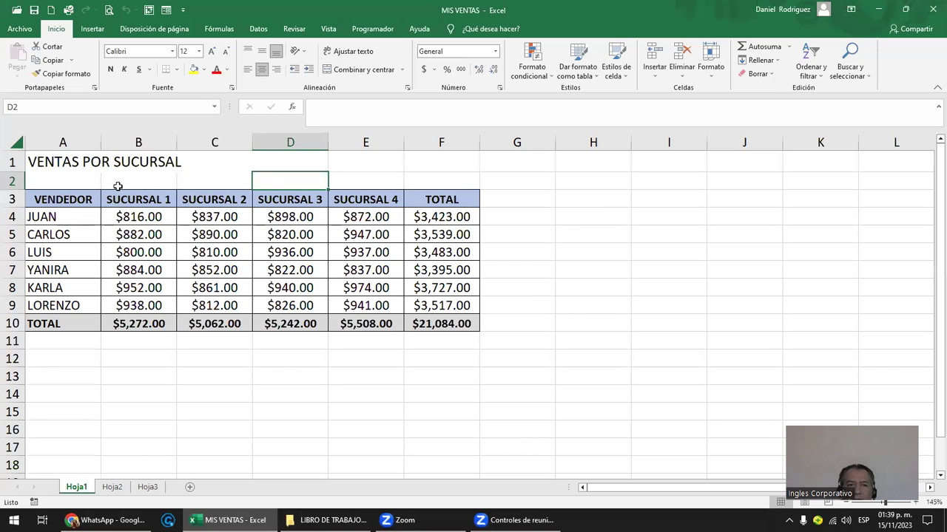
- Switch from Excel to the '3.6 Objetivo de la lección' course page in Chrome
left_click(118, 185)
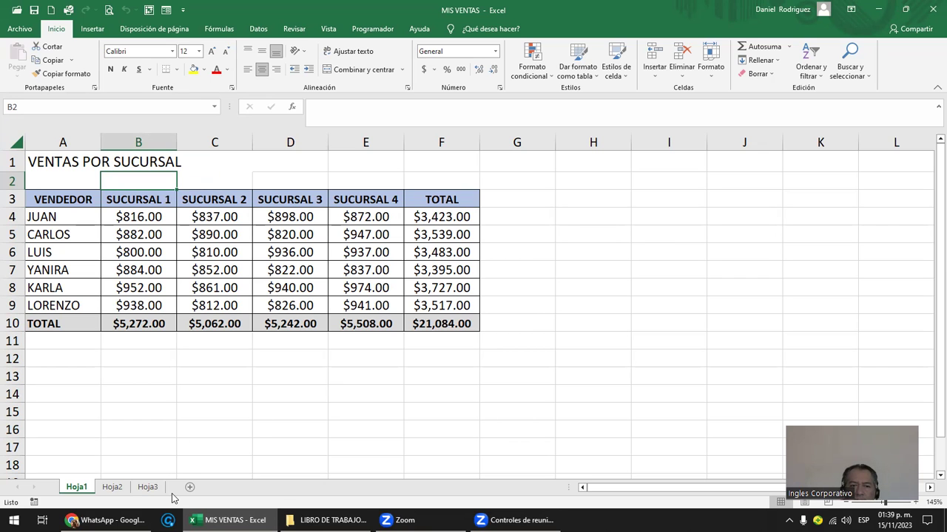
left_click(111, 519)
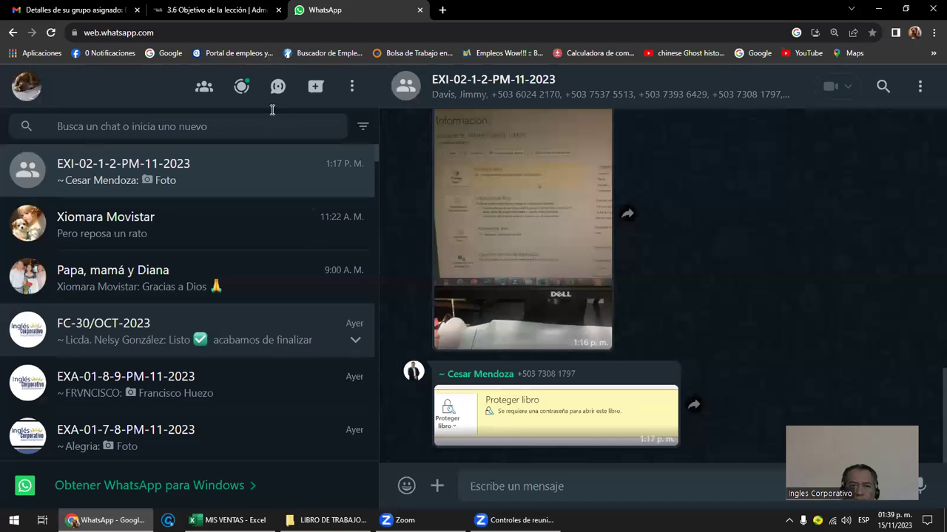
left_click(208, 8)
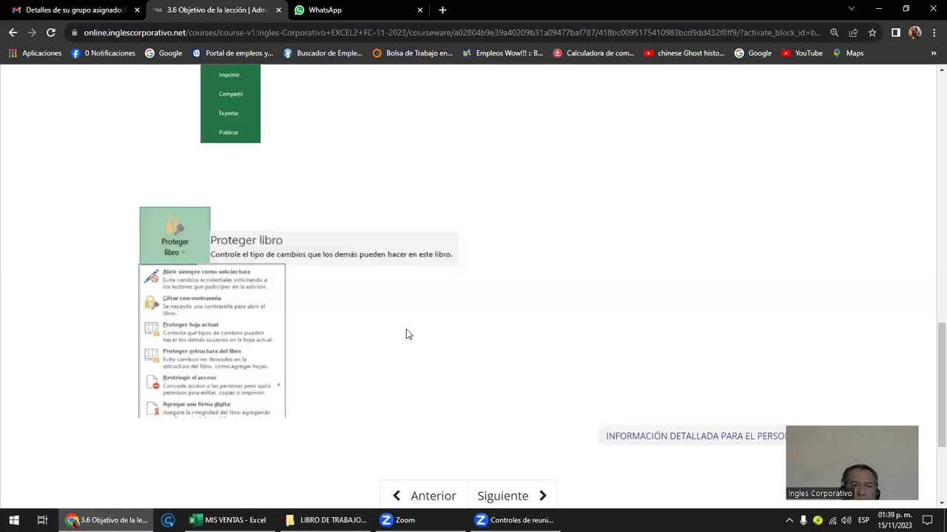
scroll(406, 334, "up", 4)
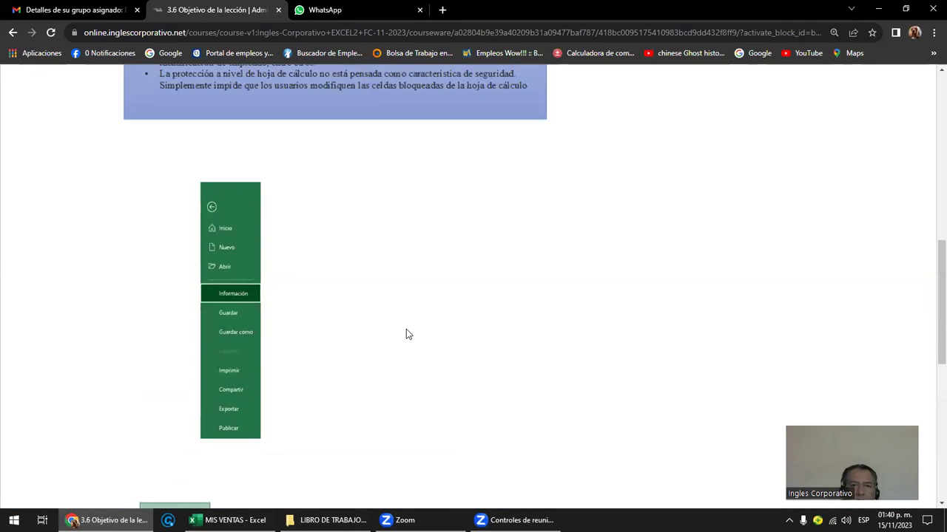
scroll(406, 334, "up", 2)
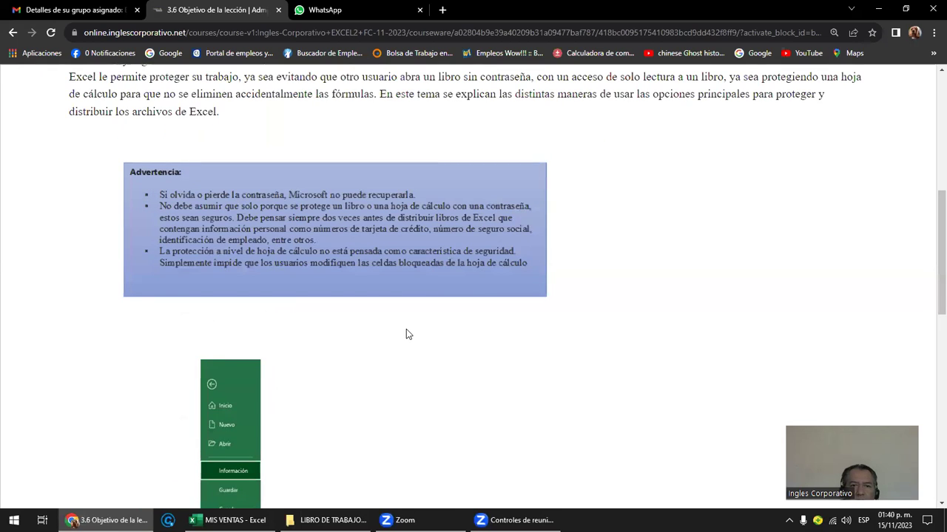
scroll(406, 335, "down", 3)
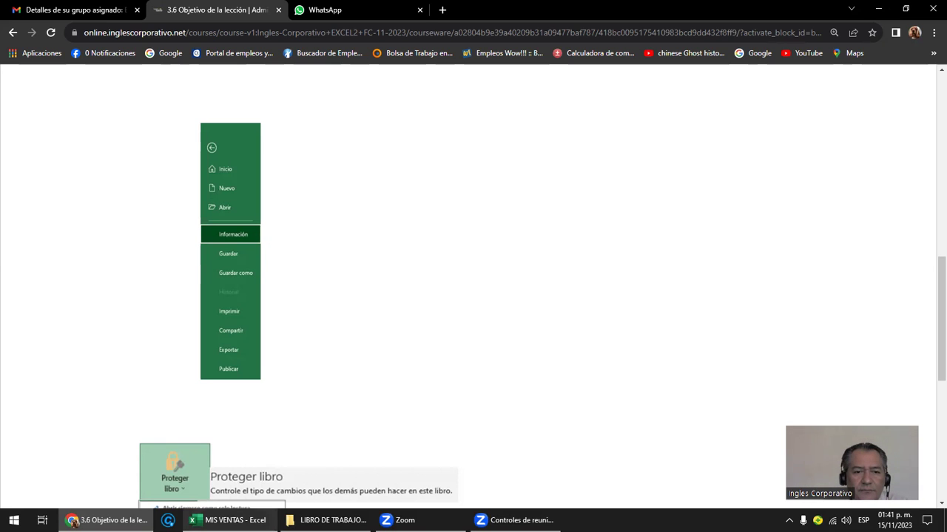
- Close the MIS VENTAS workbook without saving its changes
left_click(228, 520)
left_click(286, 198)
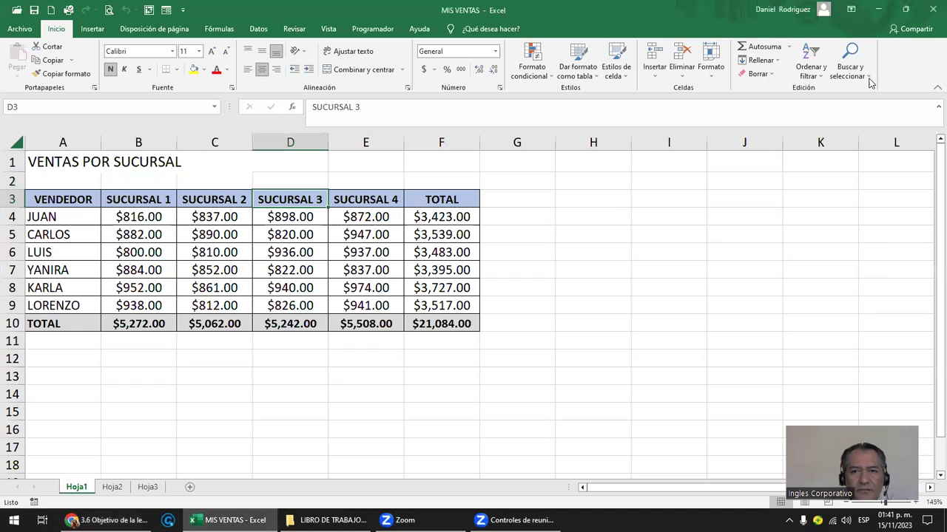
left_click(932, 10)
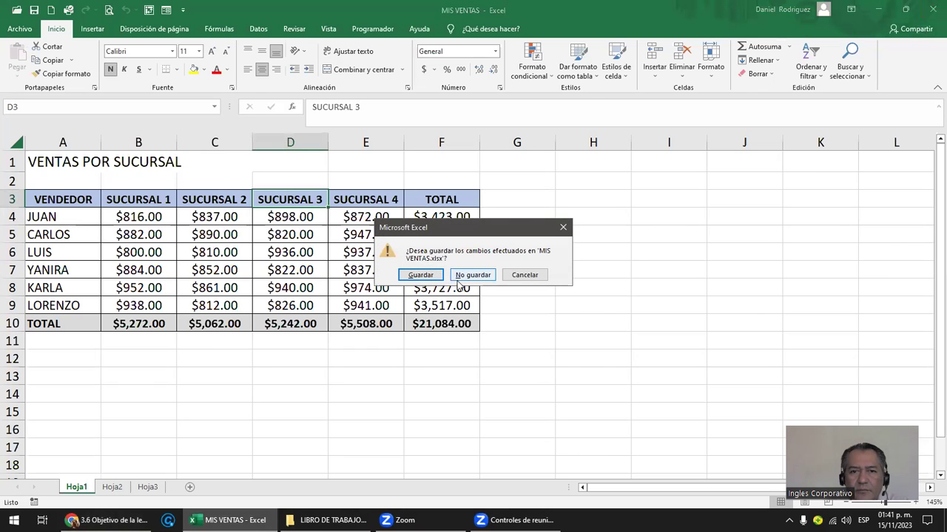
left_click(472, 275)
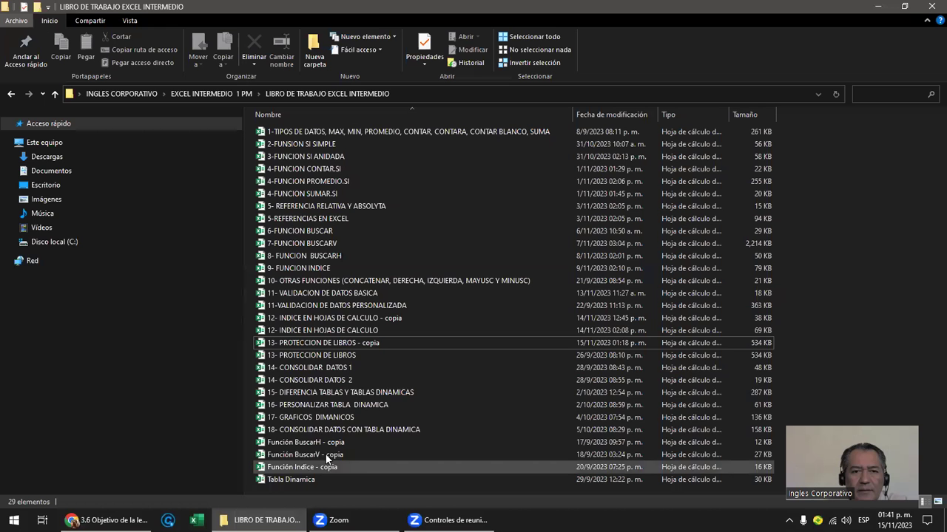
- Open '13- PROTECCION DE LIBROS - copia' from the folder and show its Hoja1 sheet
left_click(263, 519)
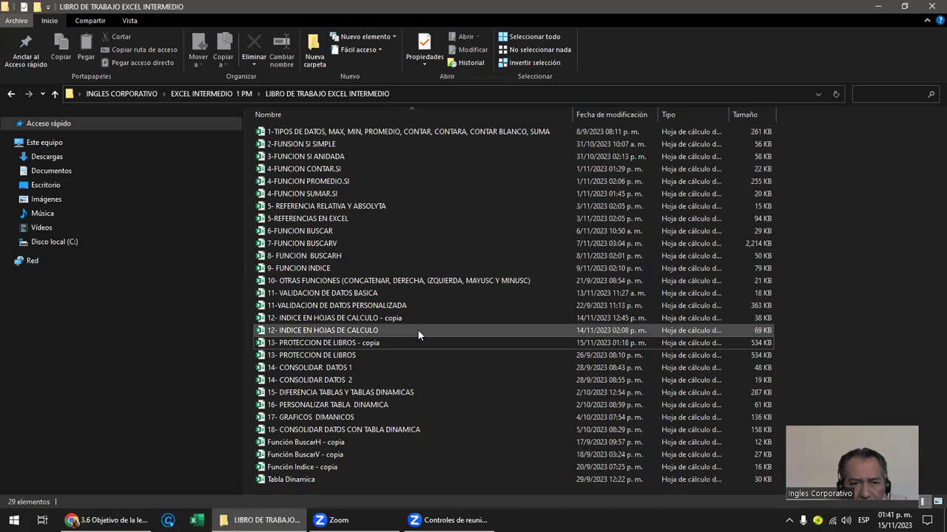
left_click(329, 345)
double_click(329, 343)
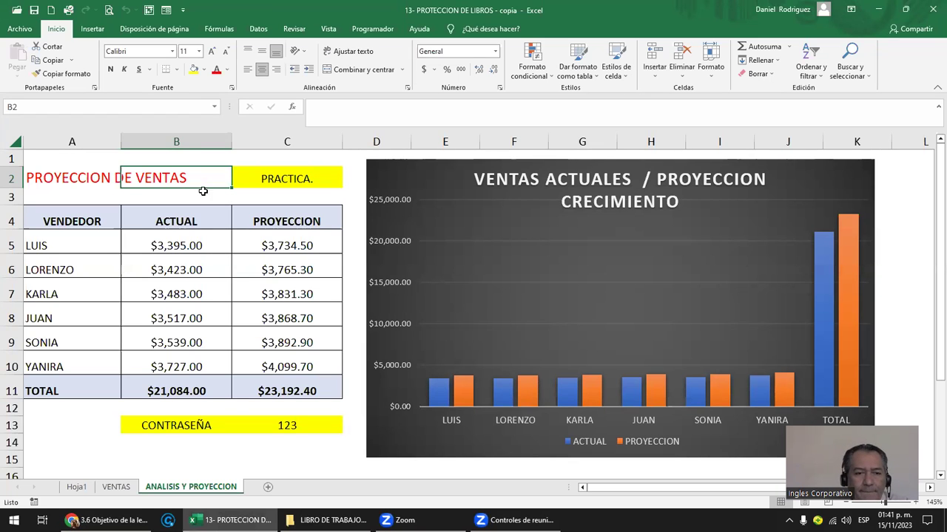
left_click(77, 490)
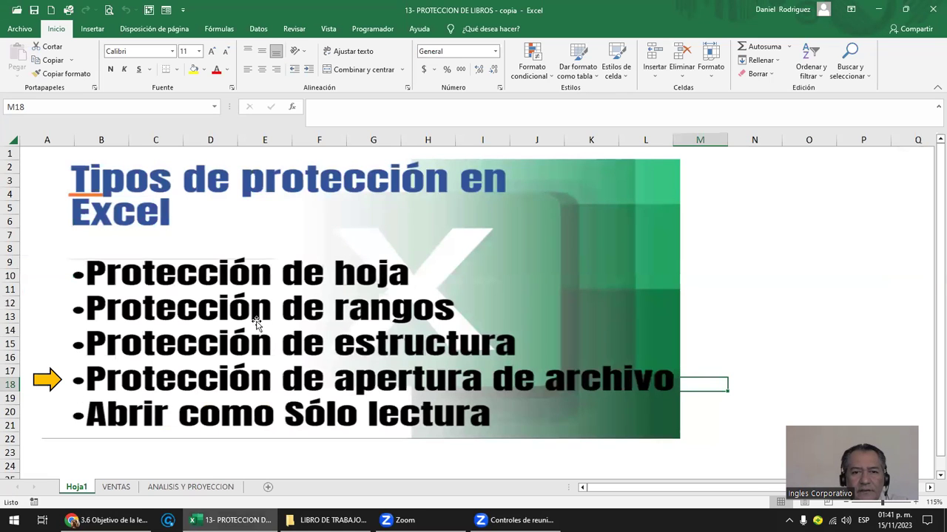
- Move the yellow arrow up beside 'Protección de estructura'
left_click(46, 380)
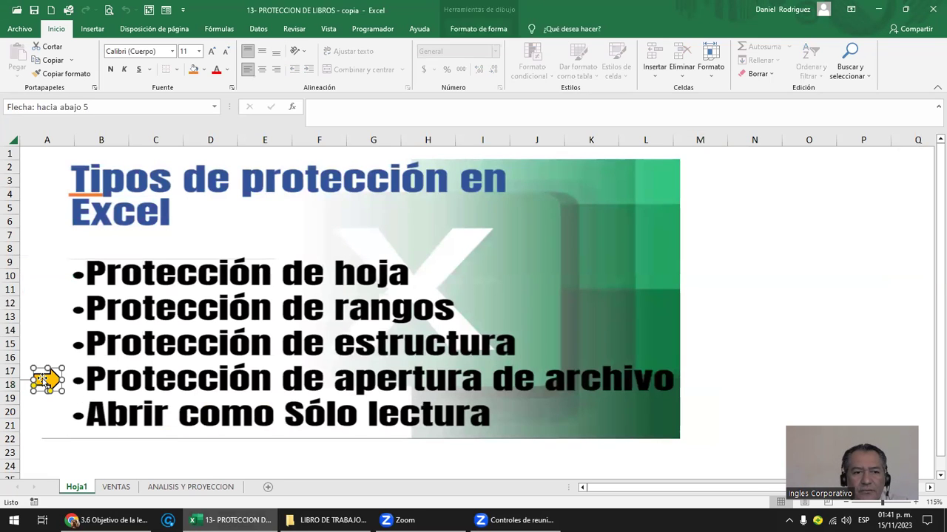
mouse_move(47, 380)
left_mouse_down()
mouse_move(38, 343)
mouse_move(45, 349)
left_mouse_up()
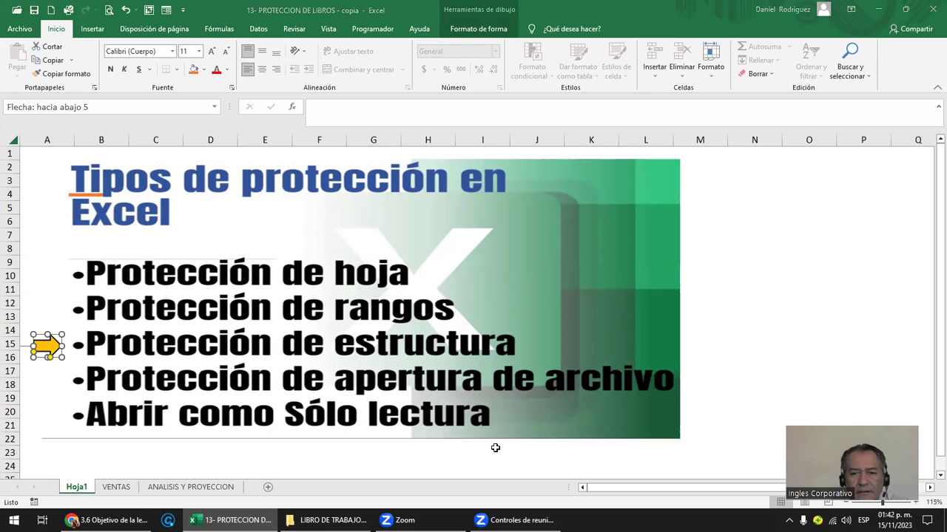
left_click(276, 288)
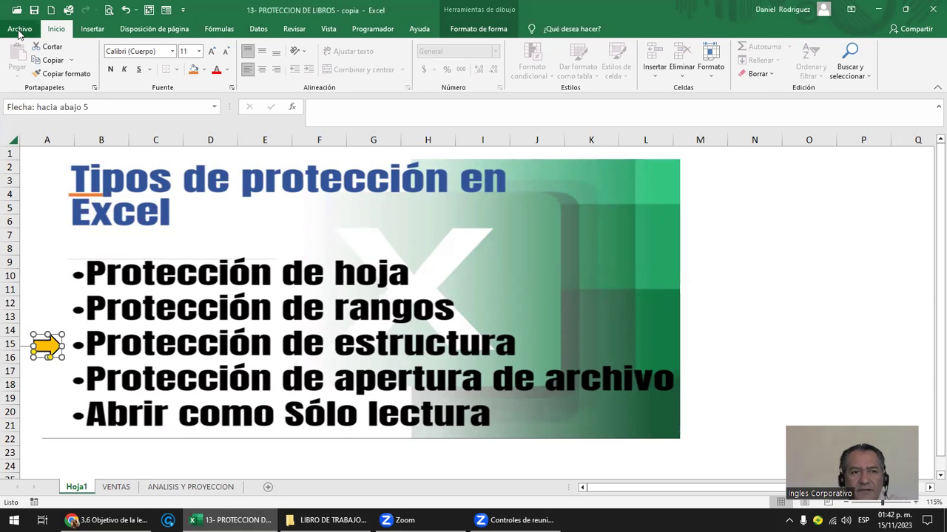
- View the Proteger libro options on the Información page, then return to the sheet
left_click(20, 31)
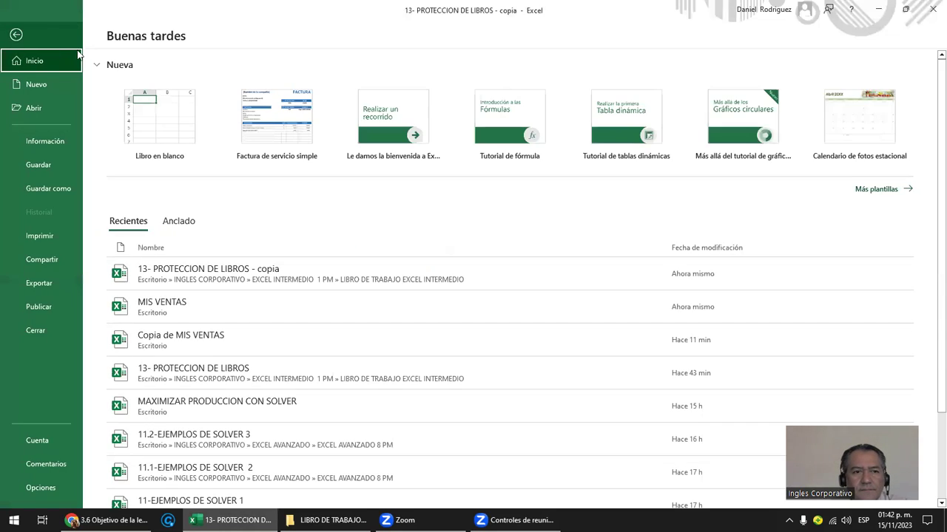
left_click(34, 148)
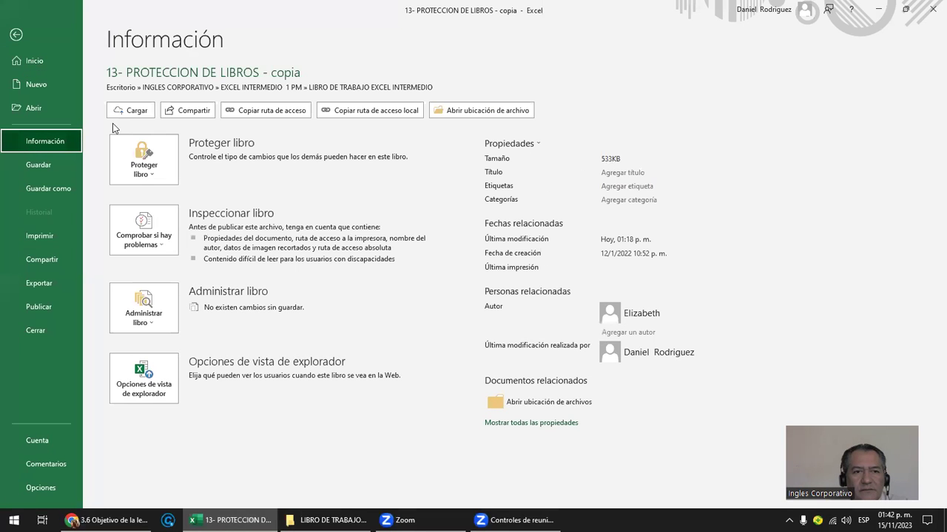
left_click(145, 176)
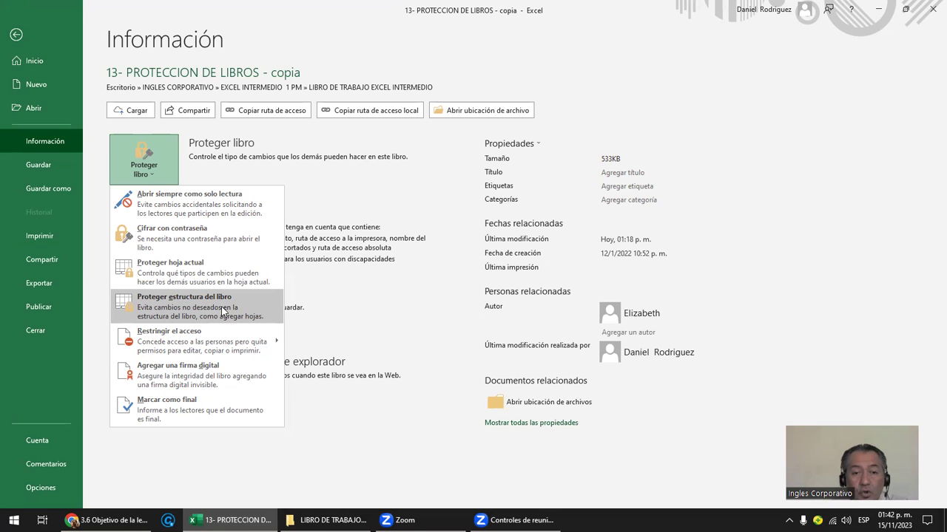
key("Escape")
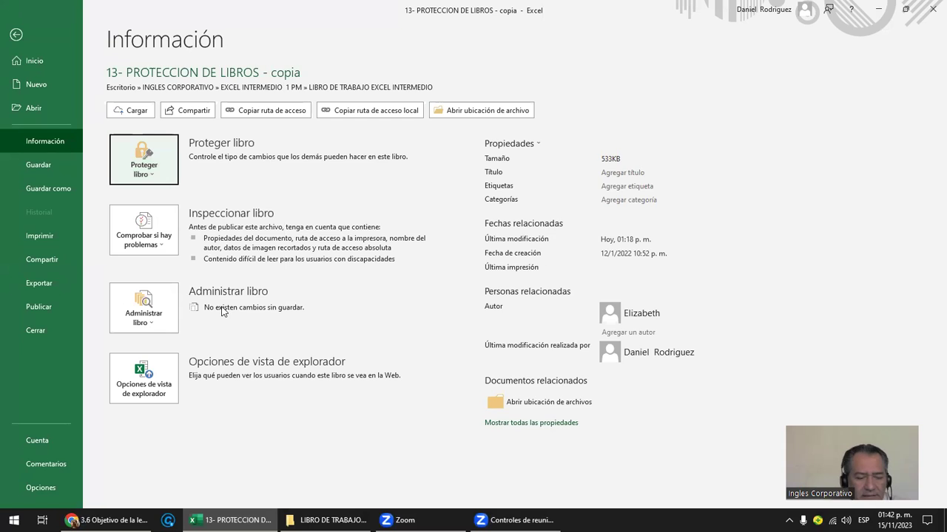
key("Escape")
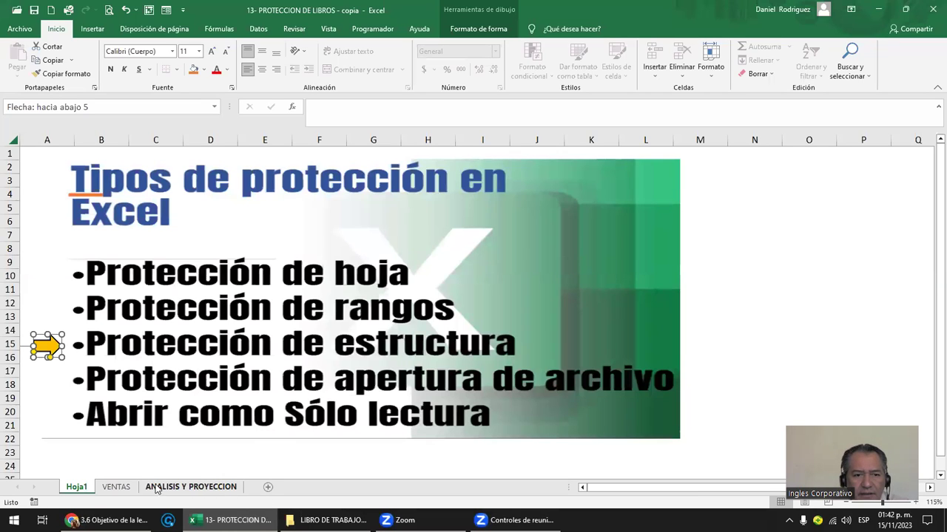
- Add a blank Hoja2 sheet and rename Hoja1 to TEMA
left_click(269, 487)
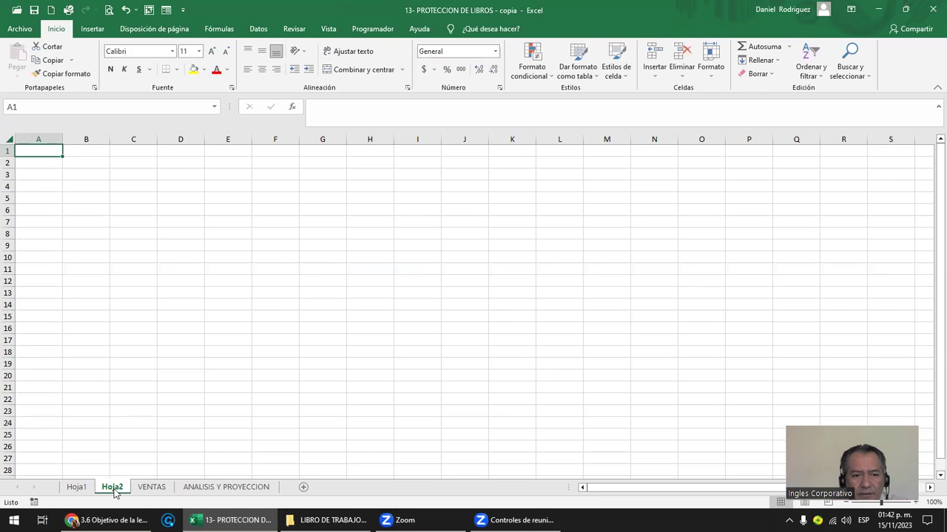
left_click(76, 488)
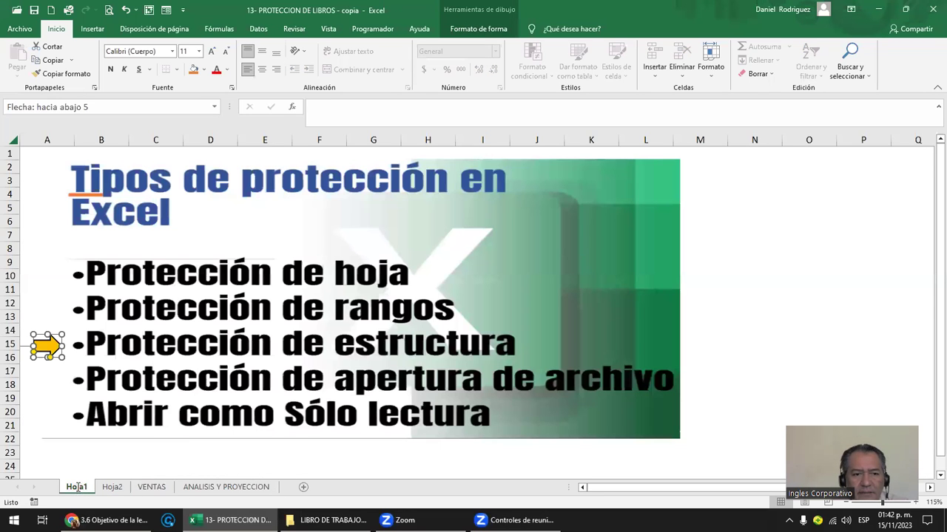
mouse_move(229, 520)
double_click(76, 487)
type("TEMA")
key("Return")
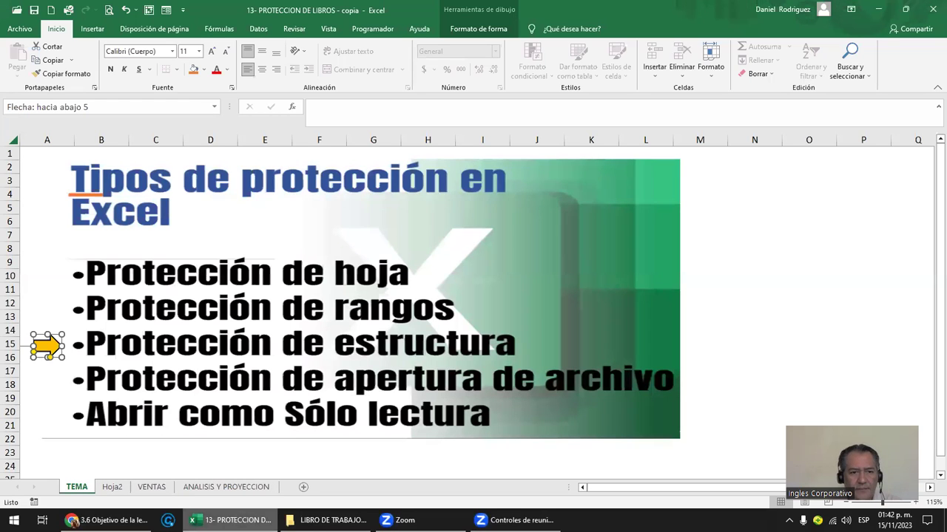
- Move Hoja2 after ANALISIS Y PROYECCION and add a new blank Hoja3 at the end
left_click(104, 488)
left_click_drag(104, 488, 300, 485)
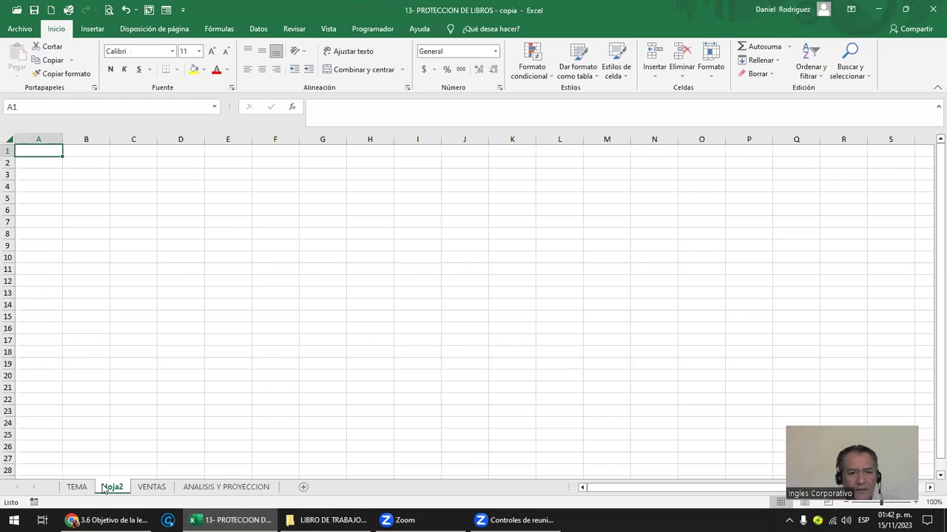
left_click(304, 488)
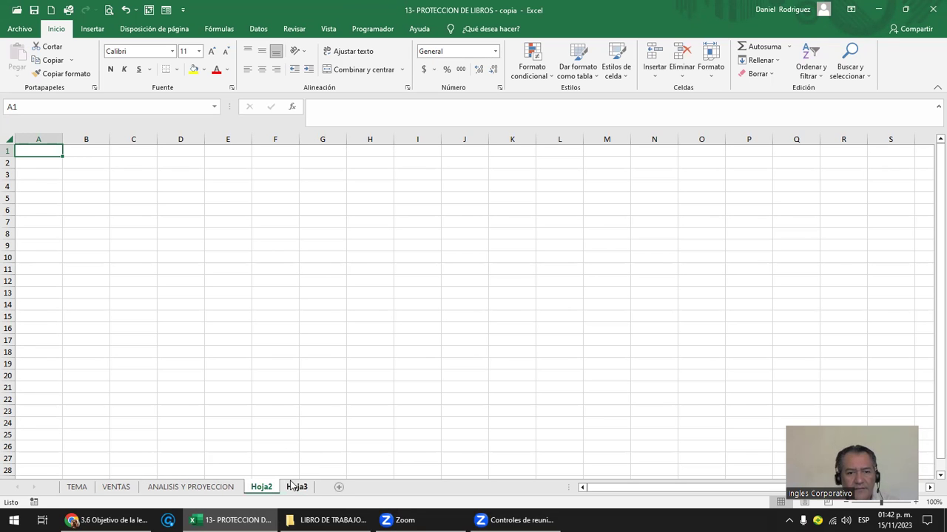
left_click(294, 487, "ctrl")
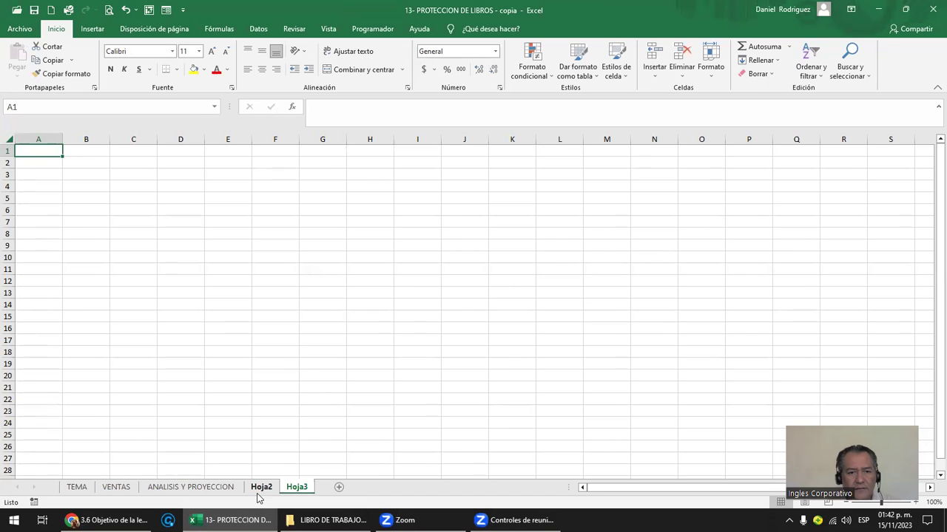
left_click(111, 488)
left_click(190, 488)
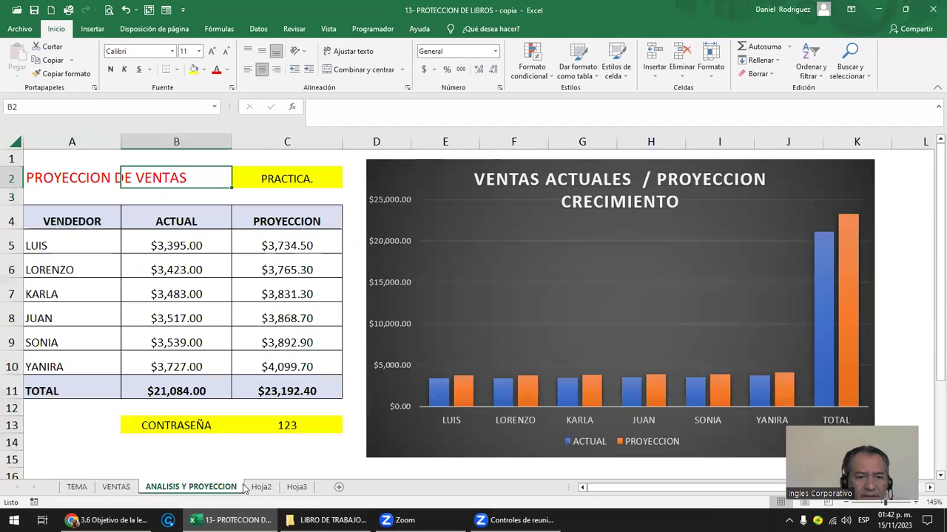
left_click(261, 487)
left_click(300, 487)
left_click(293, 435)
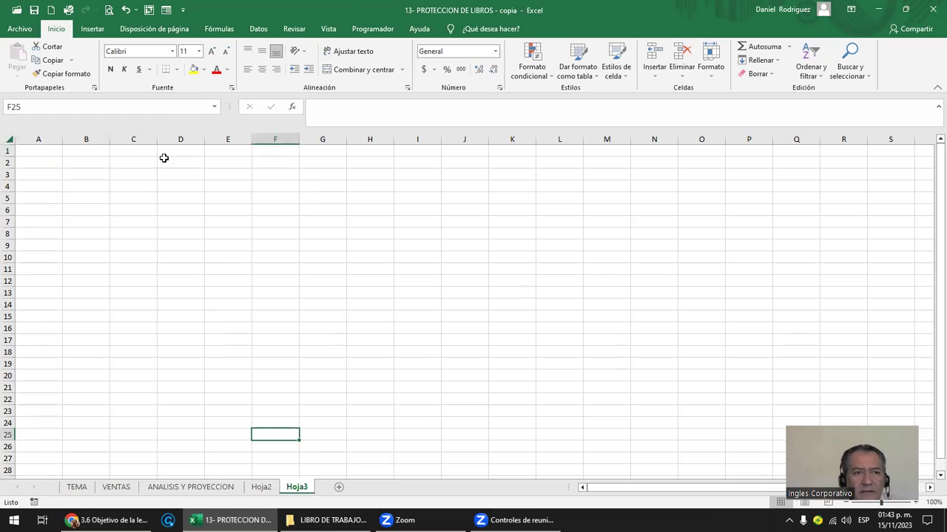
- Protect the workbook structure with a password via Proteger estructura del libro, confirming the re-entered password
left_click(20, 29)
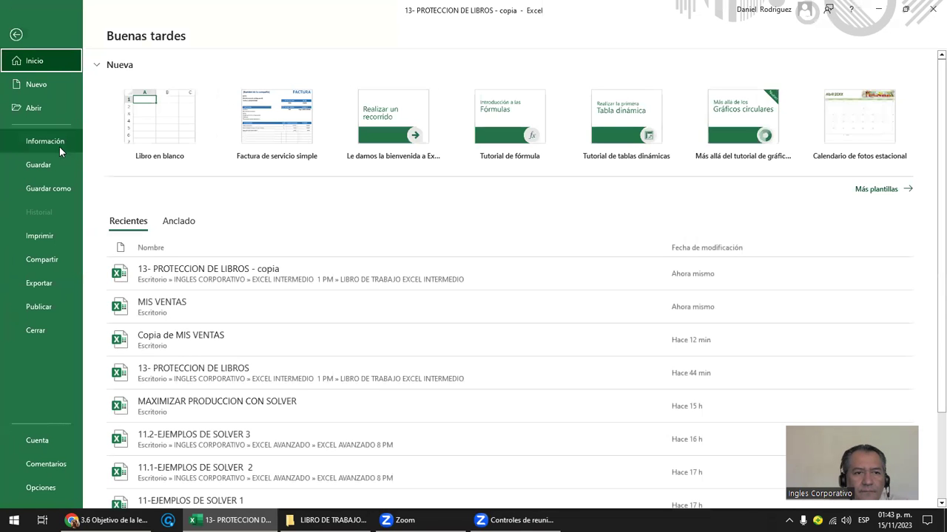
left_click(57, 143)
left_click(156, 160)
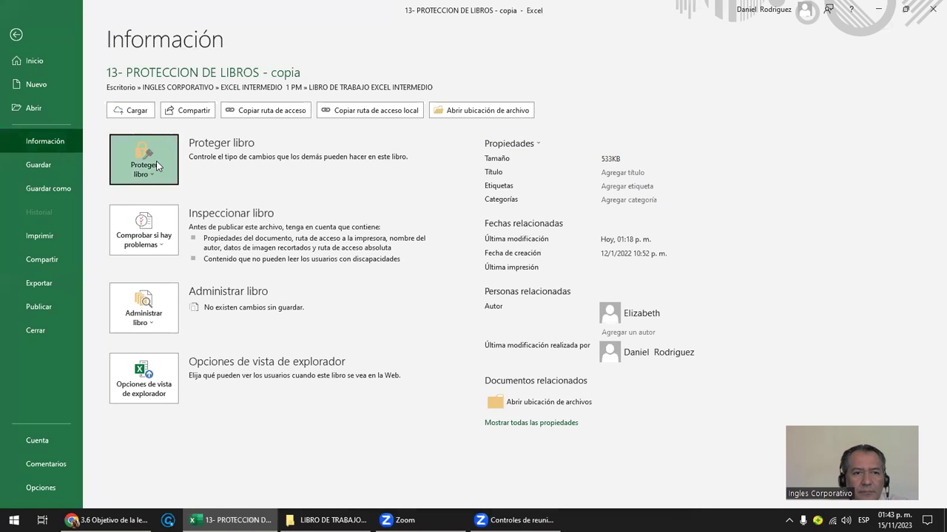
mouse_move(256, 338)
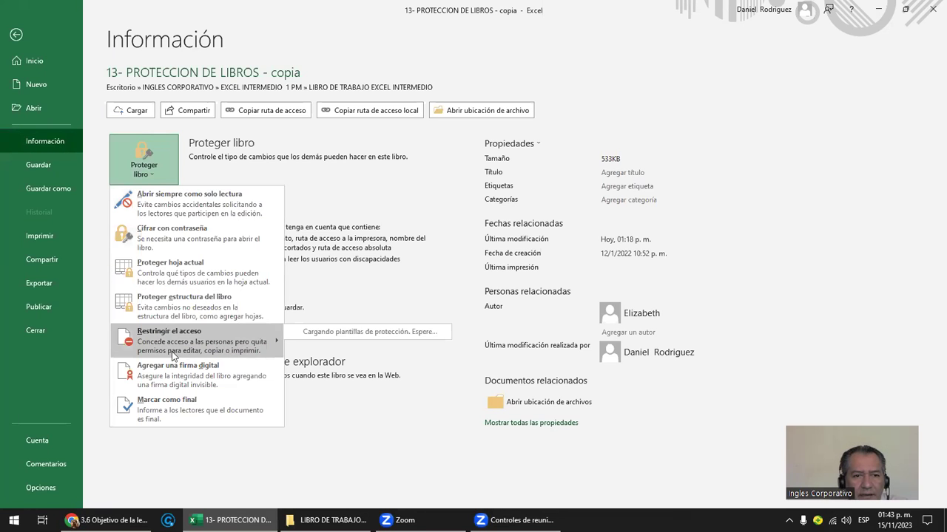
left_click(178, 311)
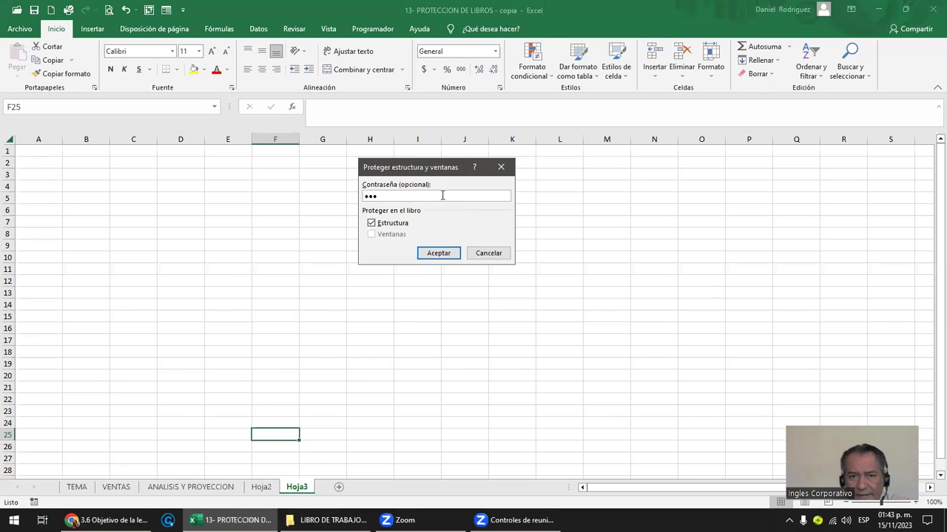
left_click(435, 252)
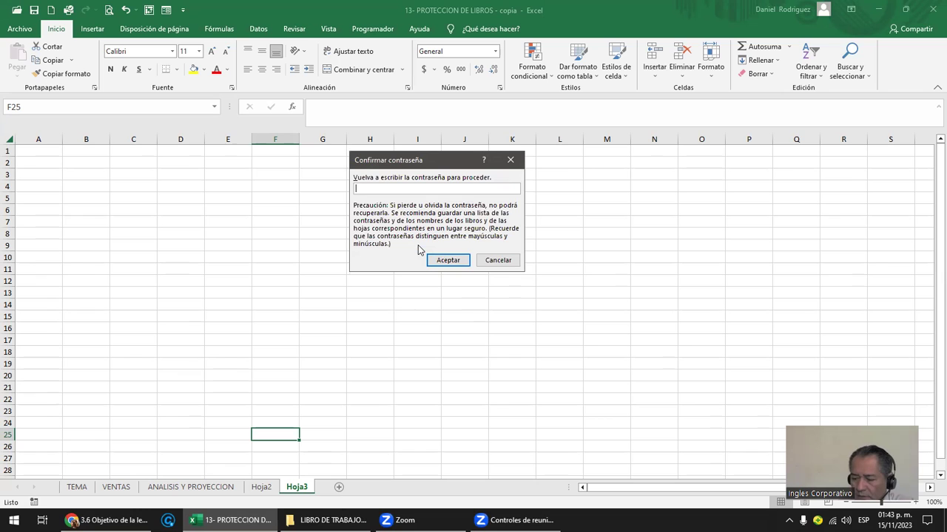
type("2")
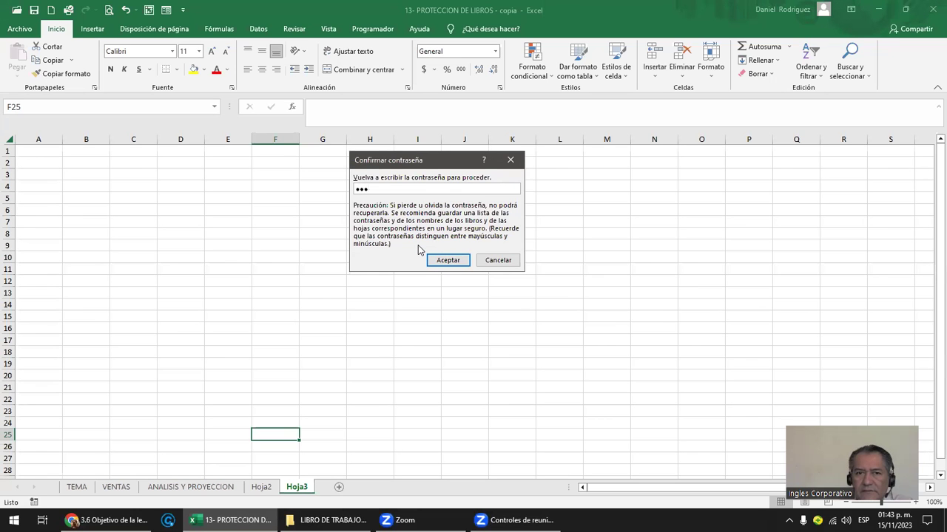
key("Return")
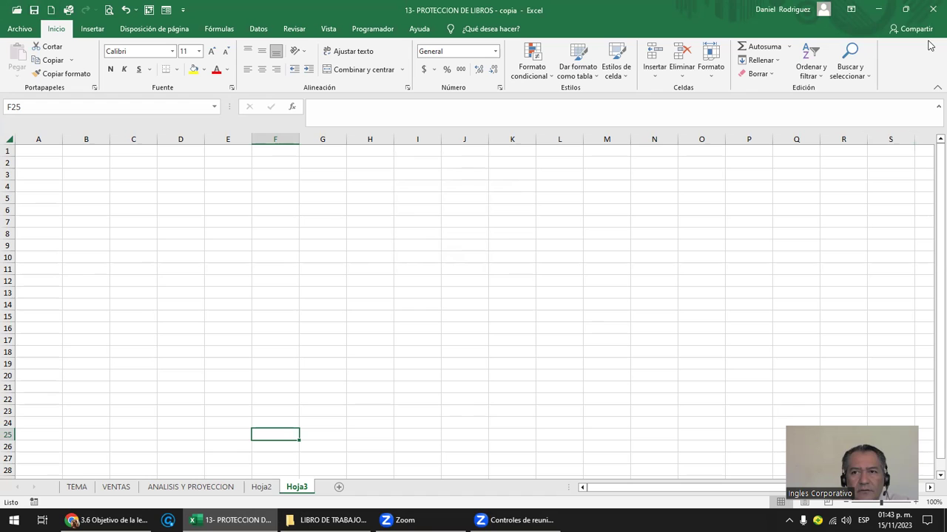
- Check the Información page and which sheet-tab actions are blocked on Hoja3 and ANALISIS Y PROYECCION
left_click(23, 29)
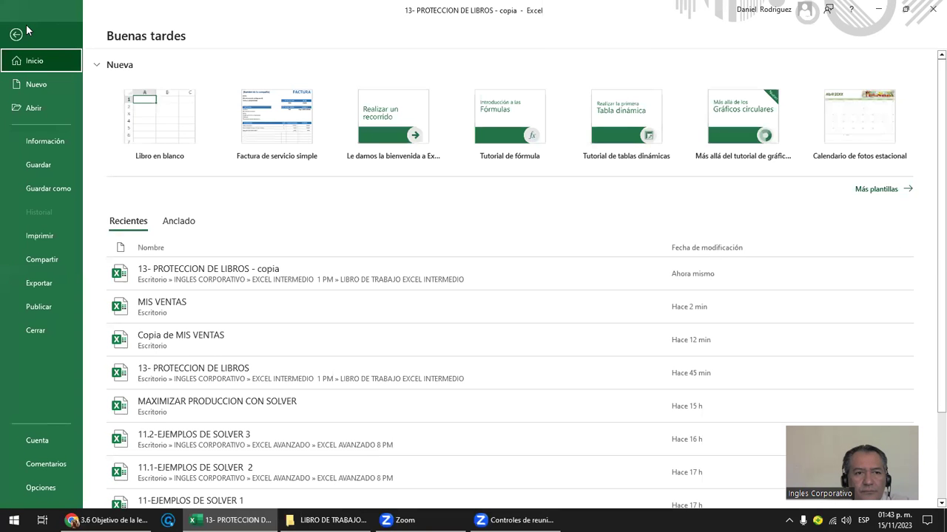
left_click(45, 141)
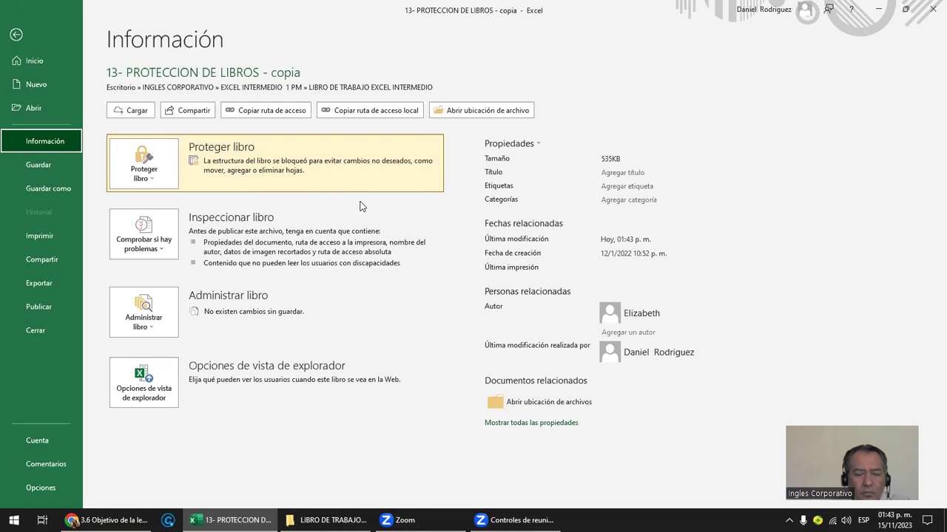
key("Escape")
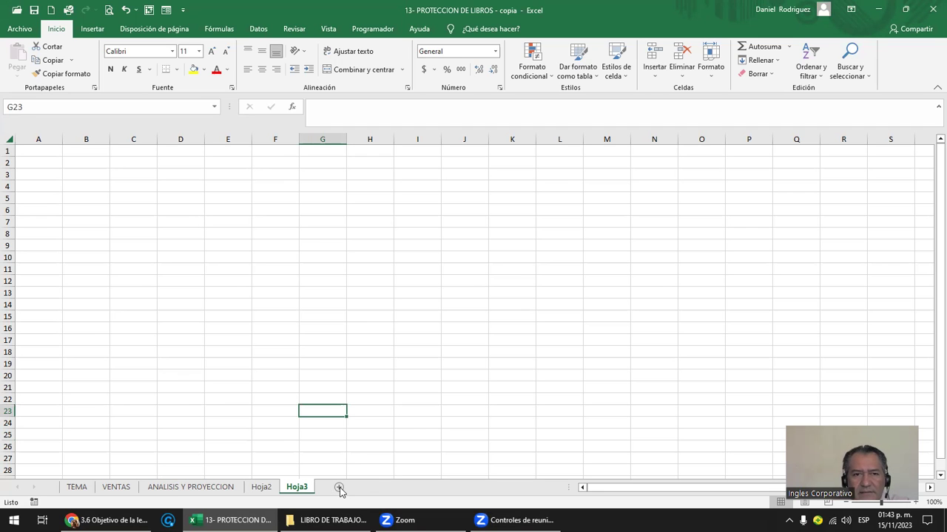
left_click(262, 487)
left_click(299, 487)
right_click(302, 488)
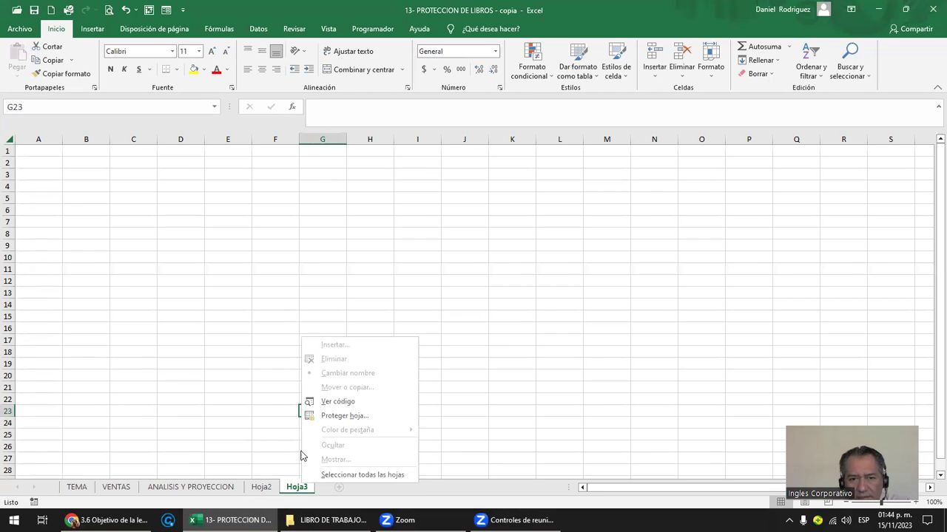
right_click(296, 491)
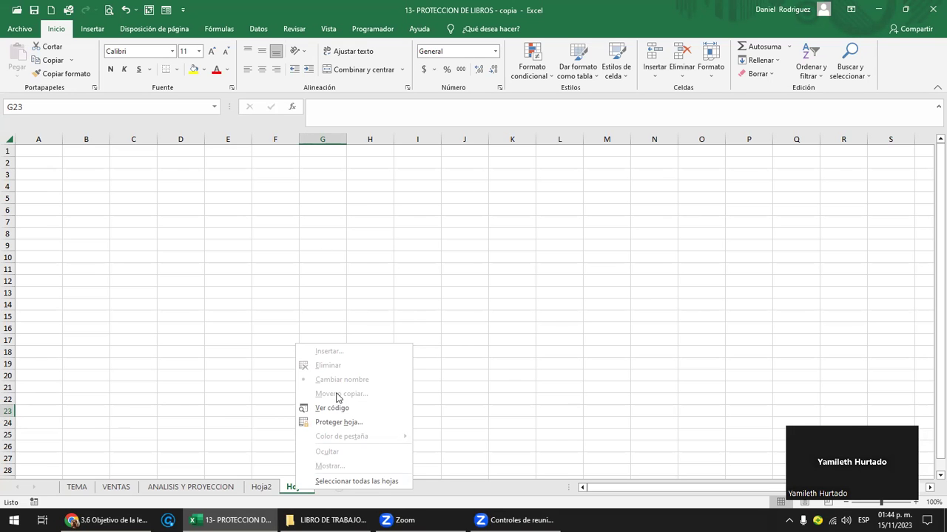
left_click(261, 491)
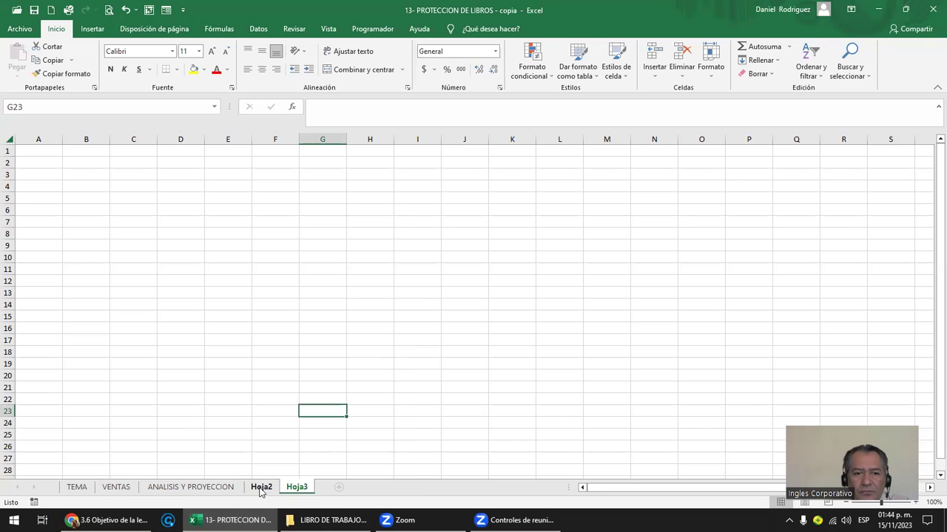
left_click(166, 488)
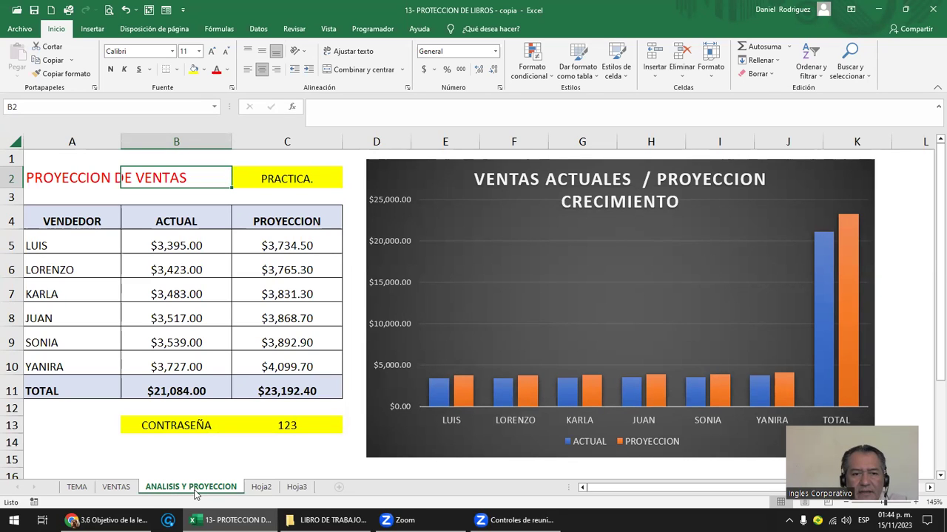
right_click(198, 494)
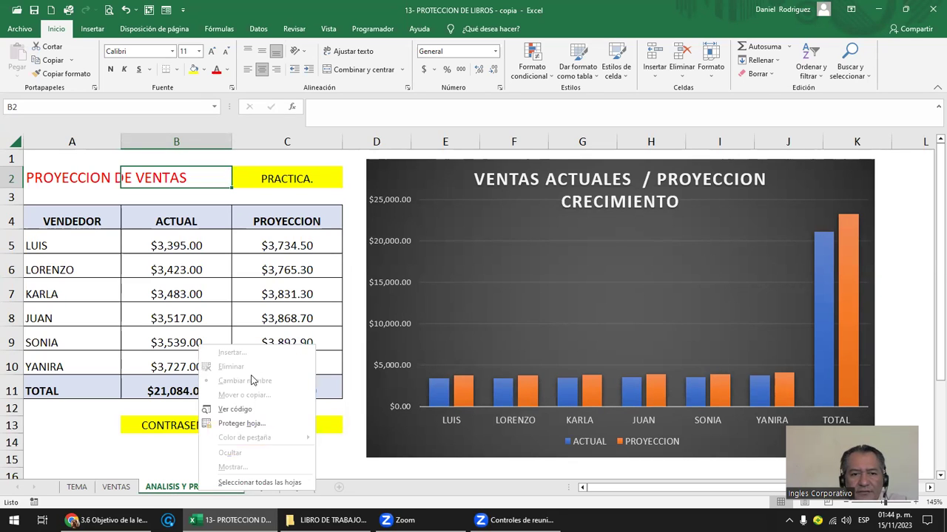
left_click(107, 423)
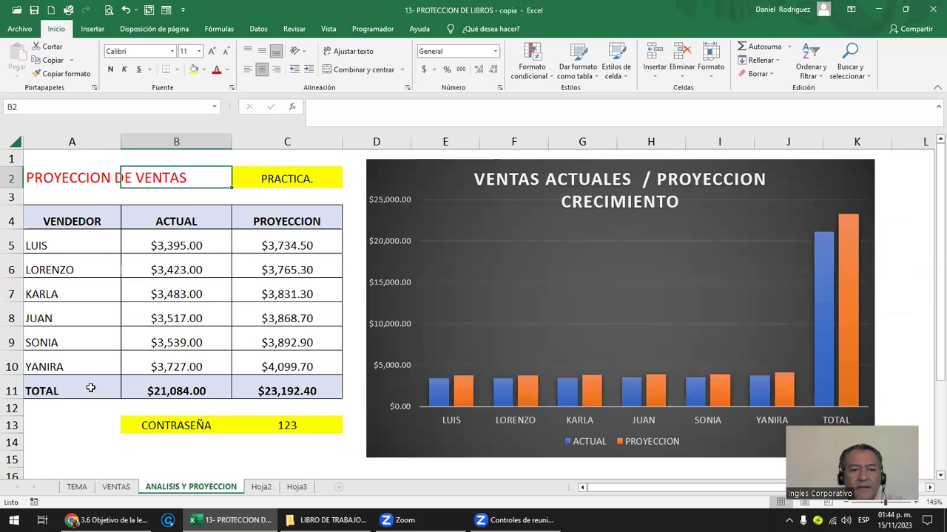
- Clear JUAN's four branch sales in B5:E5 on the VENTAS sheet
left_click(124, 488)
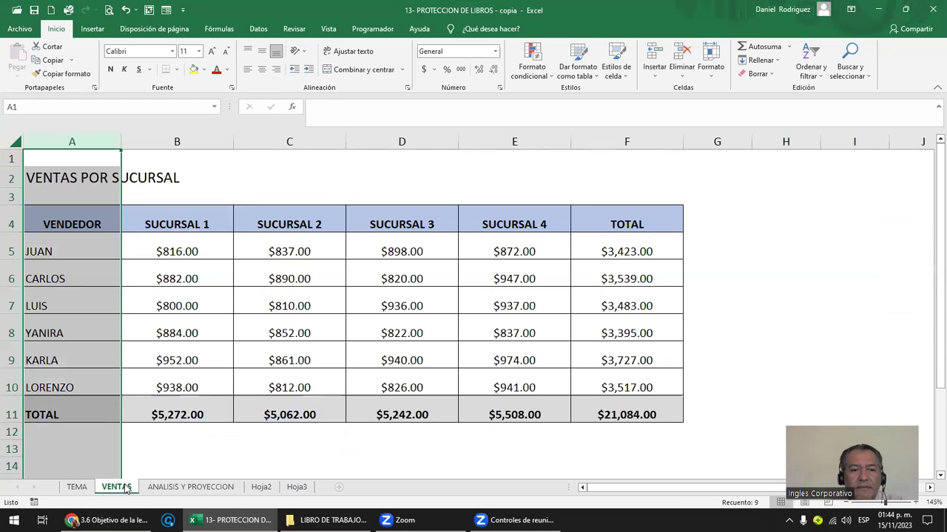
left_click(165, 445)
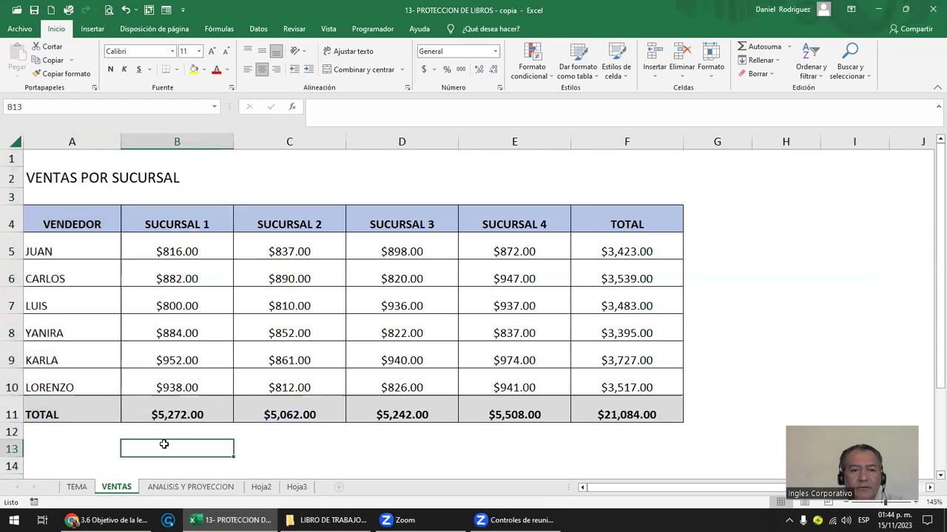
left_click(182, 250)
key("Delete")
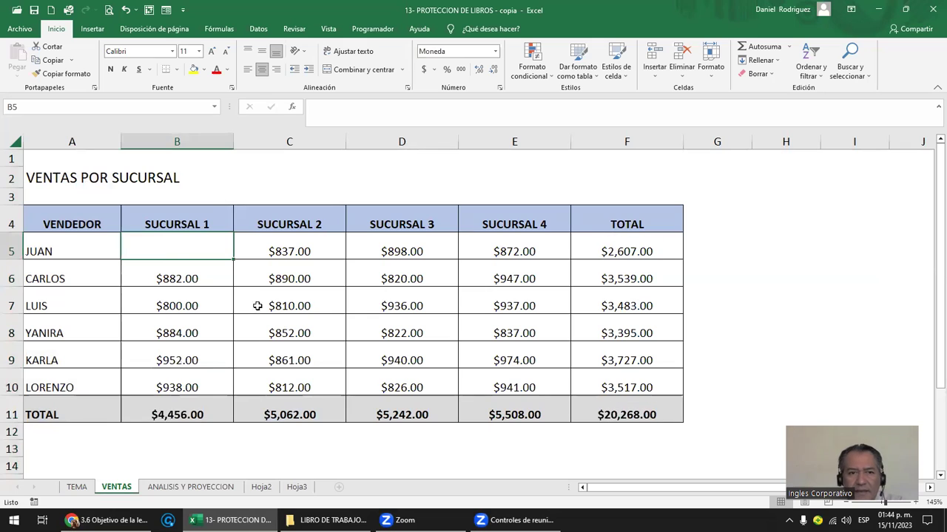
left_click(300, 246)
key("Delete")
left_click(410, 244)
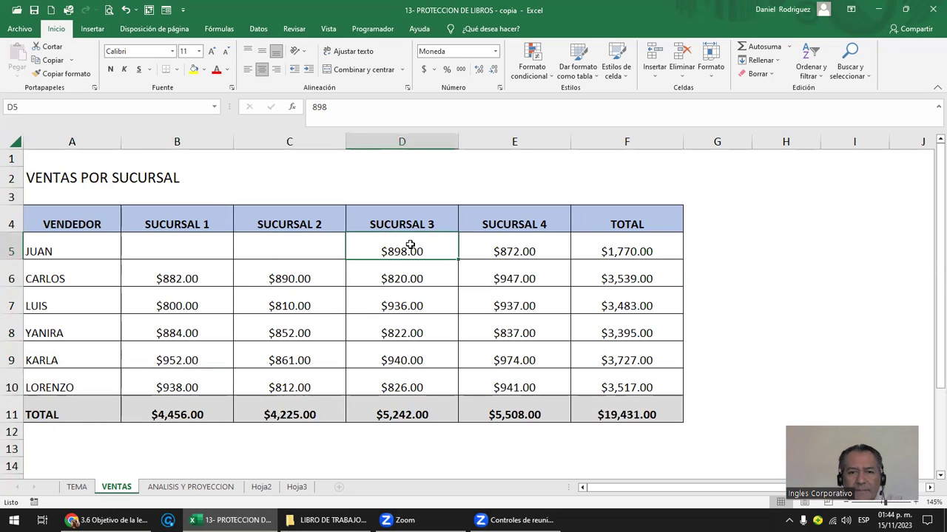
key("Delete")
left_click(510, 254)
key("Delete")
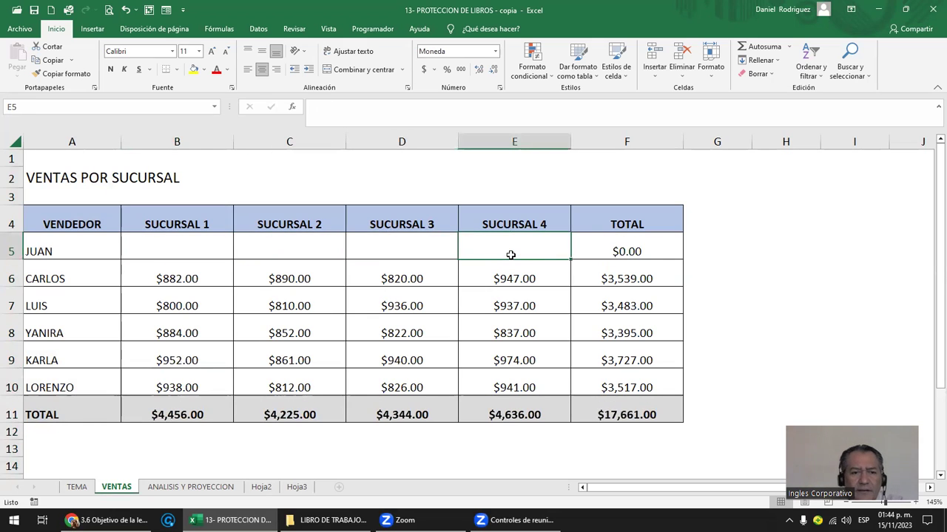
- Check the VENTAS tab menu, then undo the clearing of JUAN's Sucursal 4 and 3 values
right_click(126, 488)
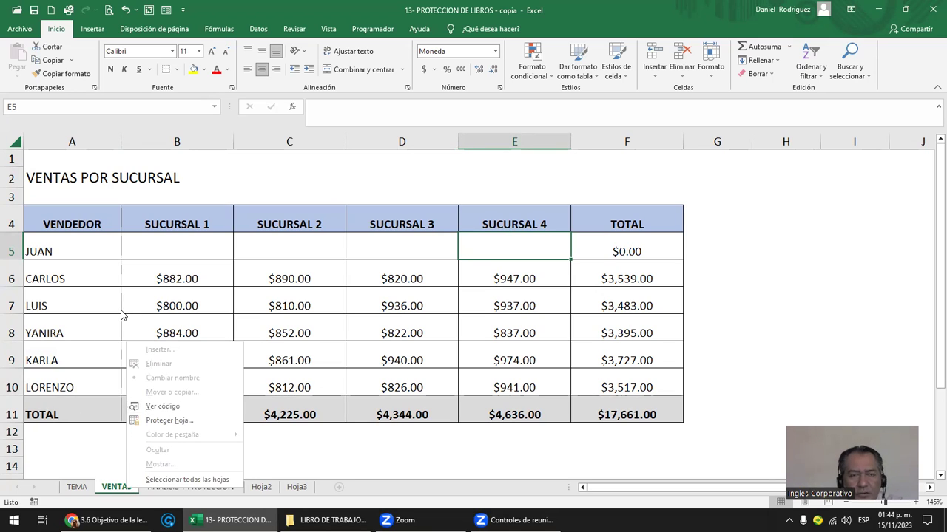
left_click(74, 253)
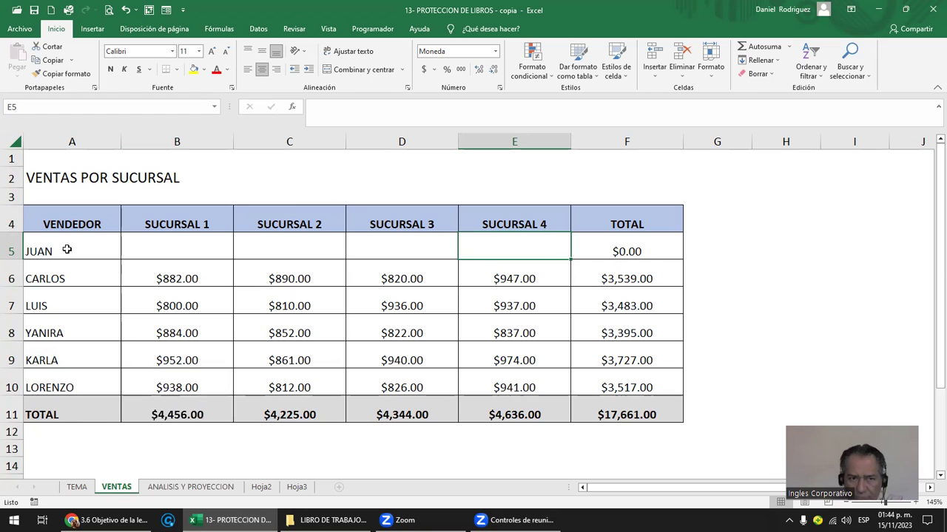
left_click(14, 141)
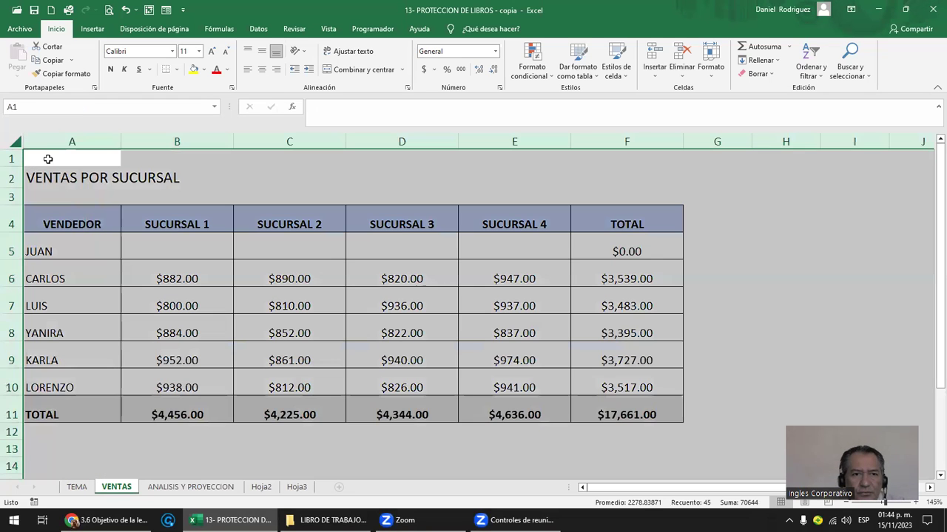
left_click(78, 221)
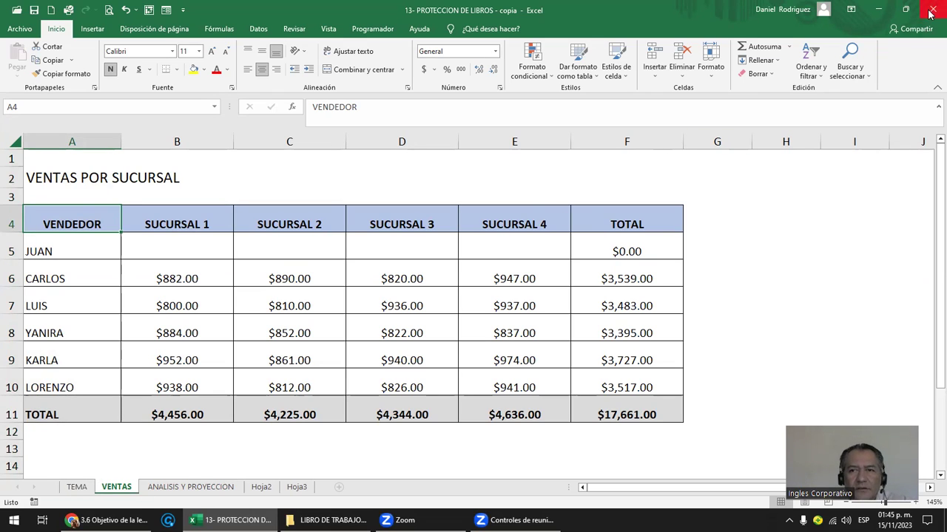
key("ctrl+z")
key("ctrl+z")
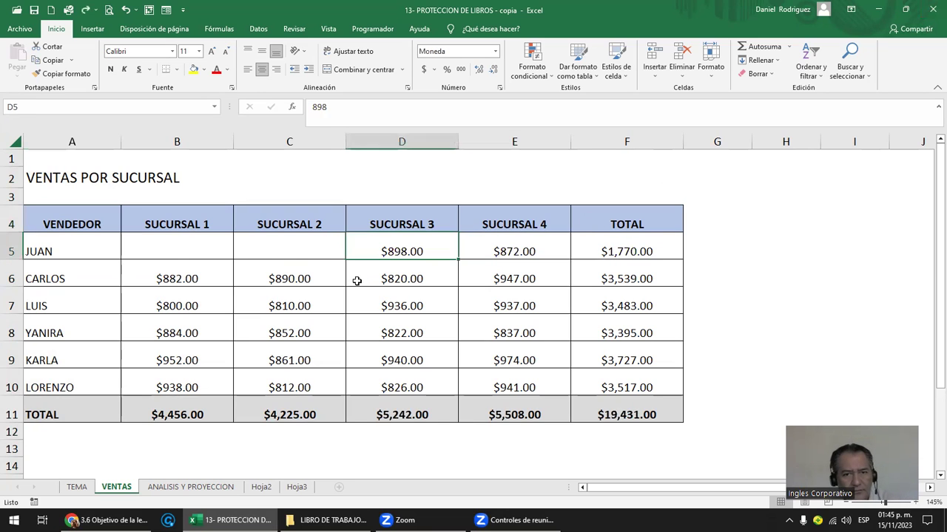
key("ctrl+z")
key("ctrl+z")
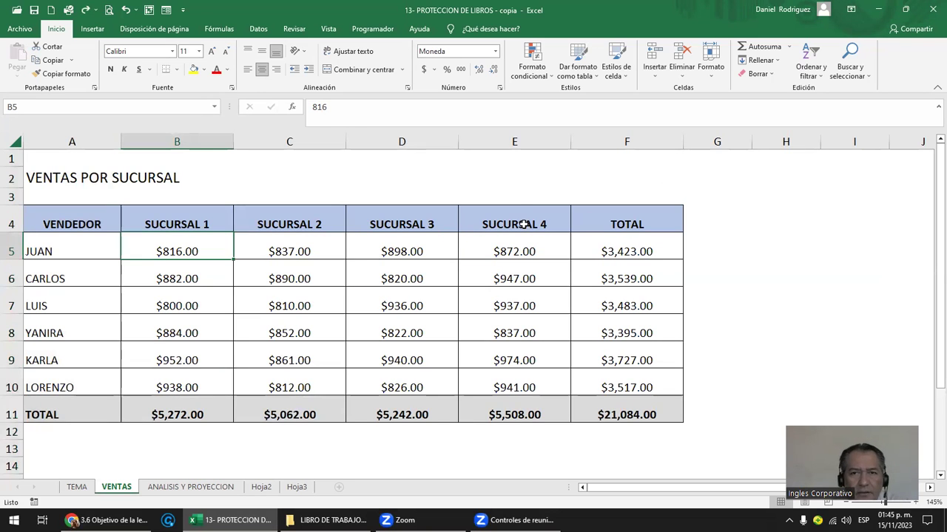
- Save changes on closing and reopen '13- PROTECCION DE LIBROS - copia' from File Explorer
left_click(932, 10)
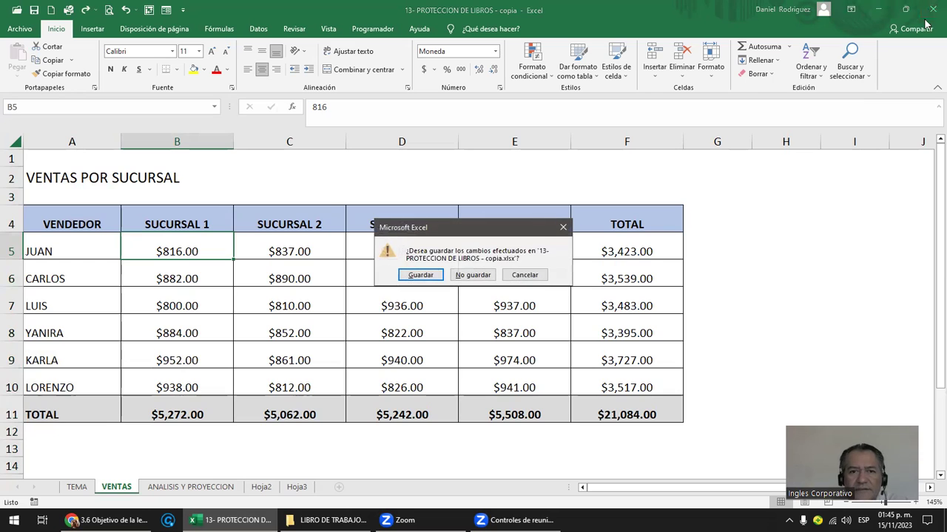
left_click(418, 274)
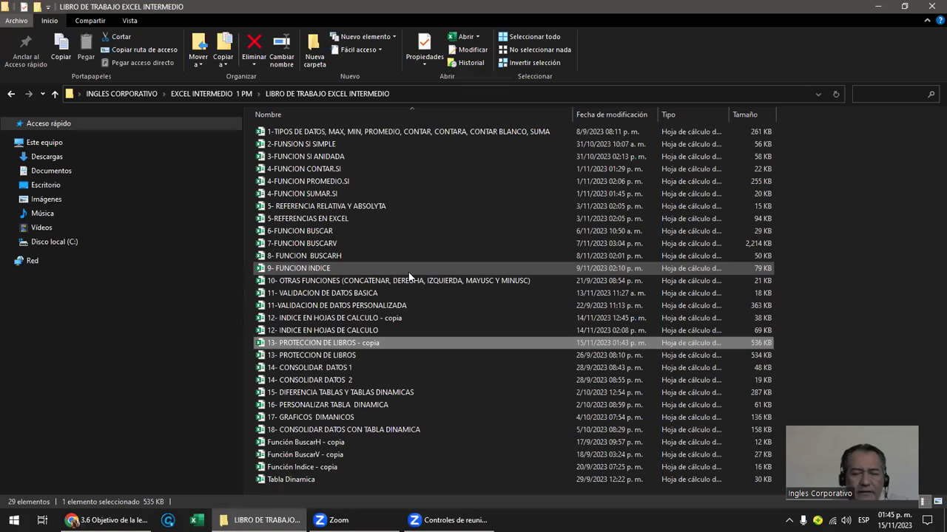
double_click(370, 347)
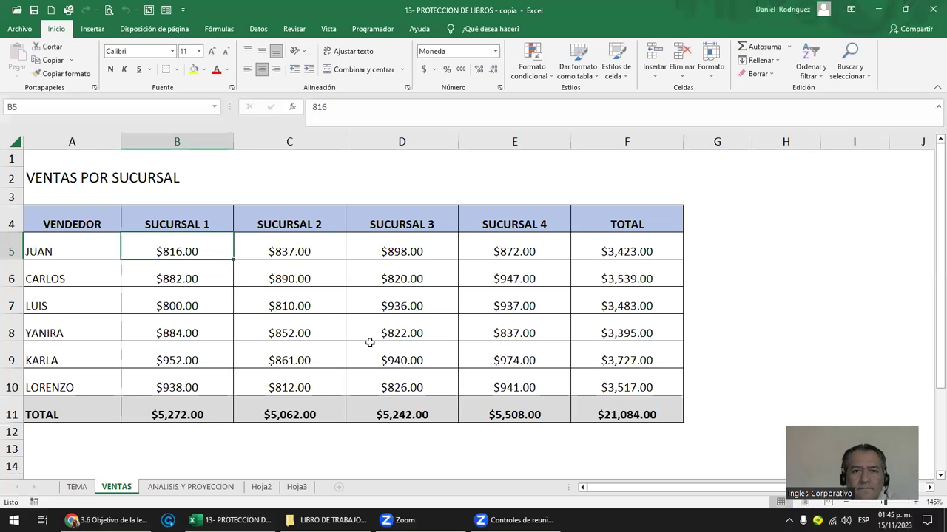
- Check the sheet-tab options on Hoja3 and Hoja2 under structure protection
left_click(295, 488)
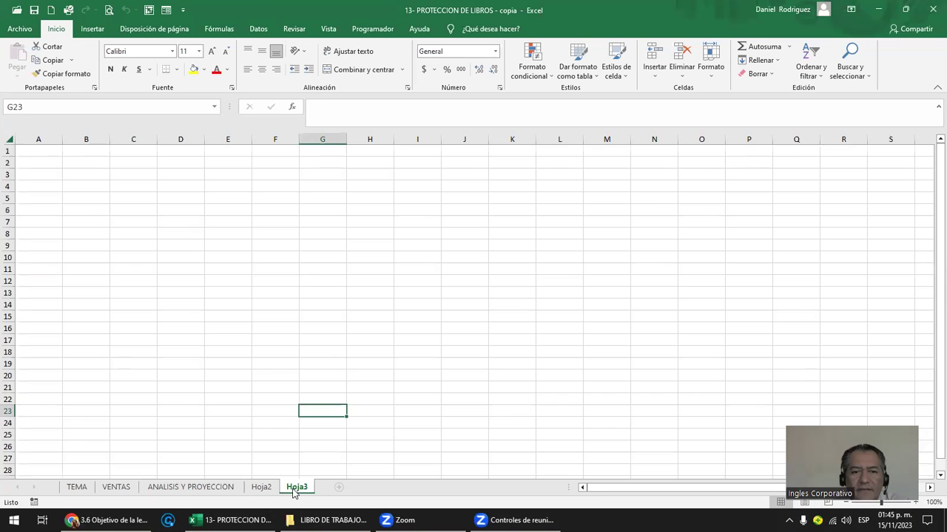
right_click(295, 492)
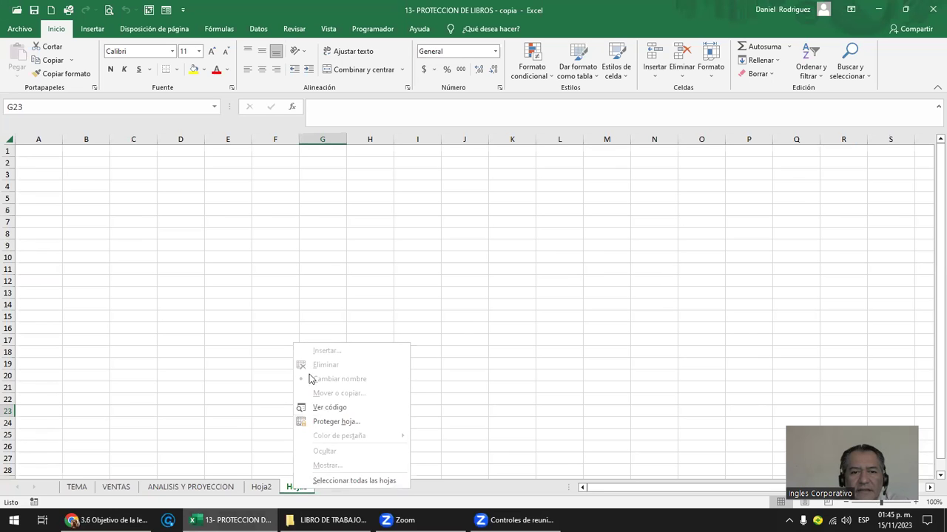
right_click(265, 493)
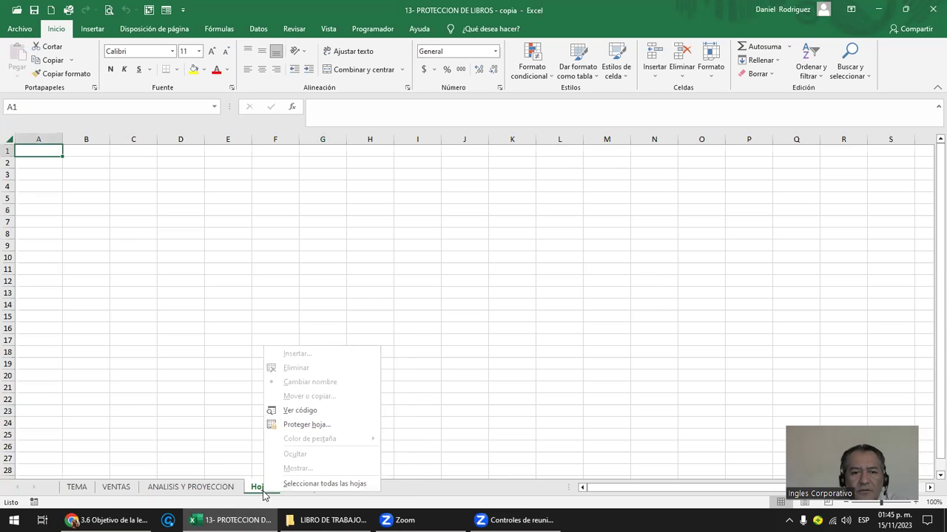
left_click(208, 355)
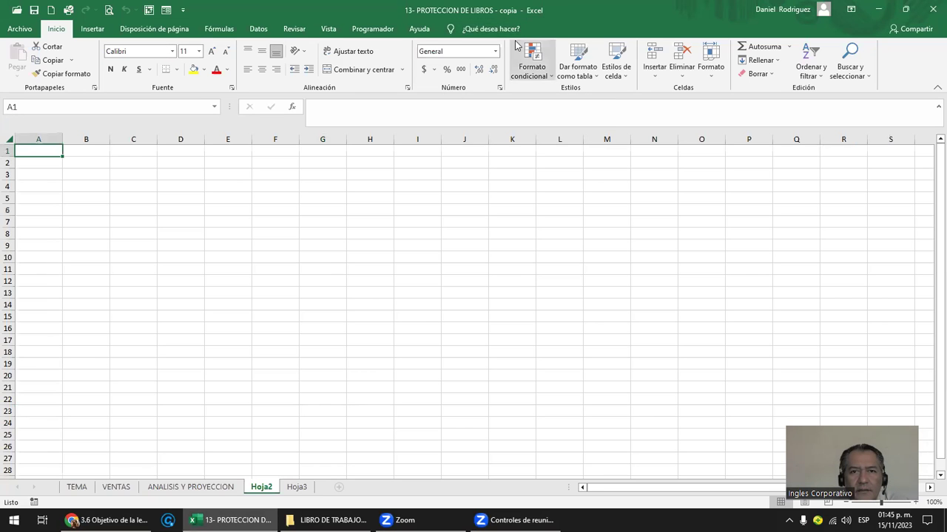
- Search 'PRO' to bring up Permitir editar rangos, then close that dialog
left_click(494, 28)
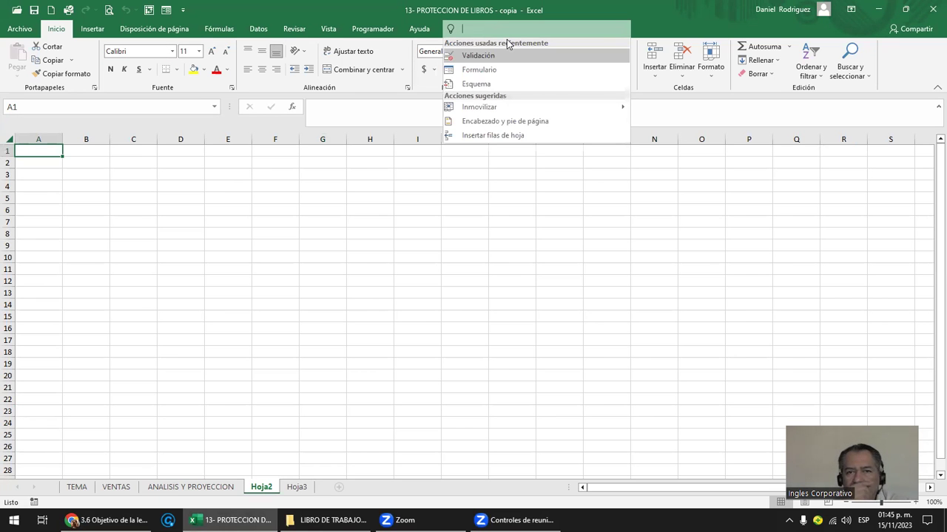
type("PRO")
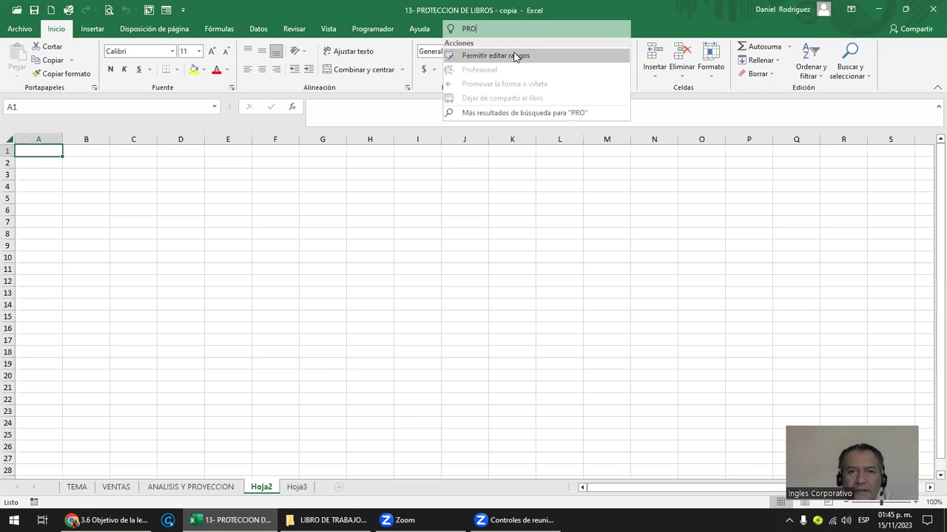
left_click(477, 59)
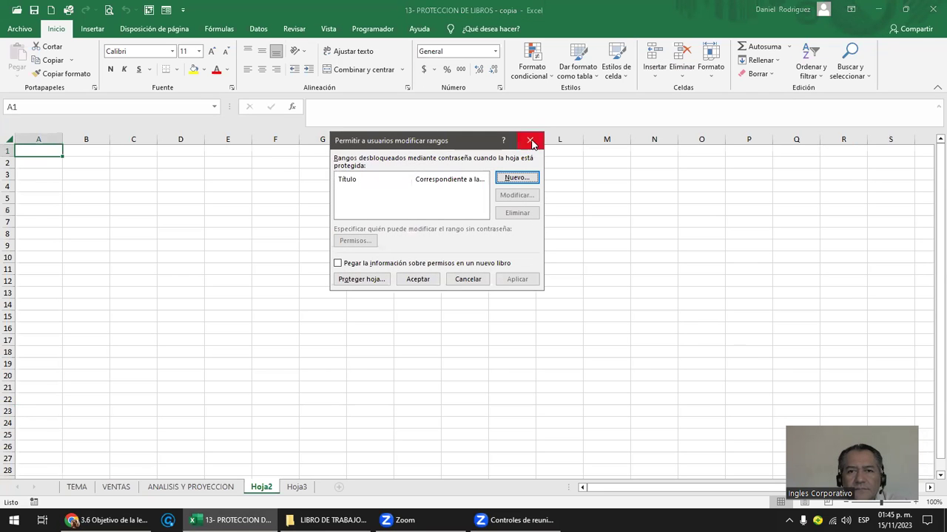
left_click(531, 140)
- Cancel the Desproteger libro prompt to keep the structure protected, then show ANALISIS Y PROYECCION
left_click(20, 28)
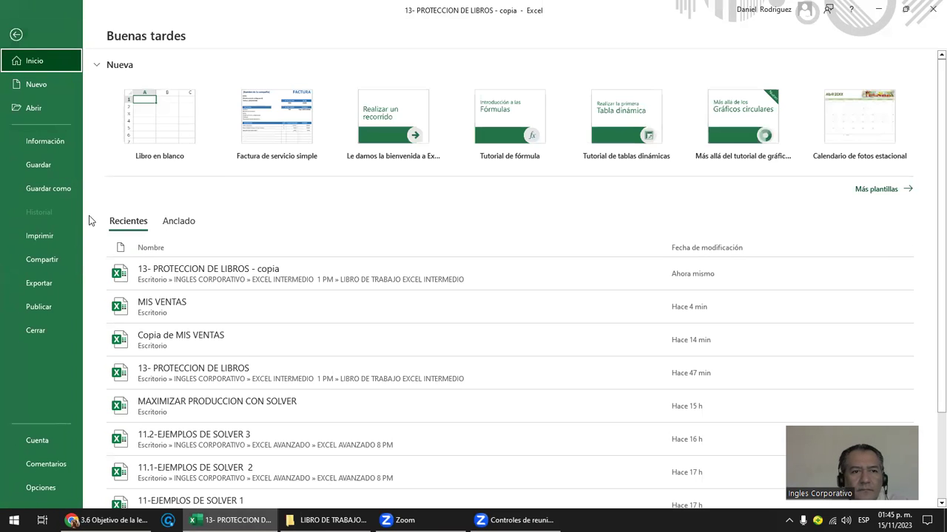
left_click(32, 136)
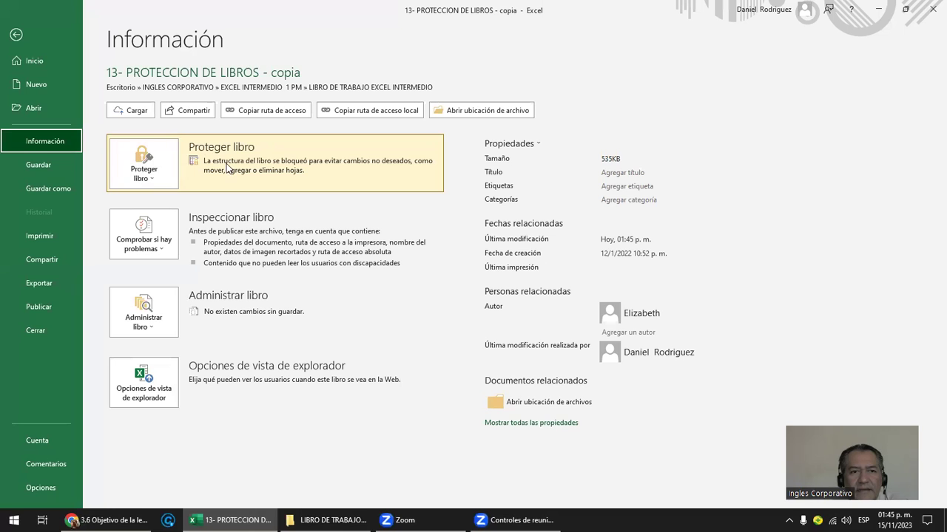
left_click(142, 176)
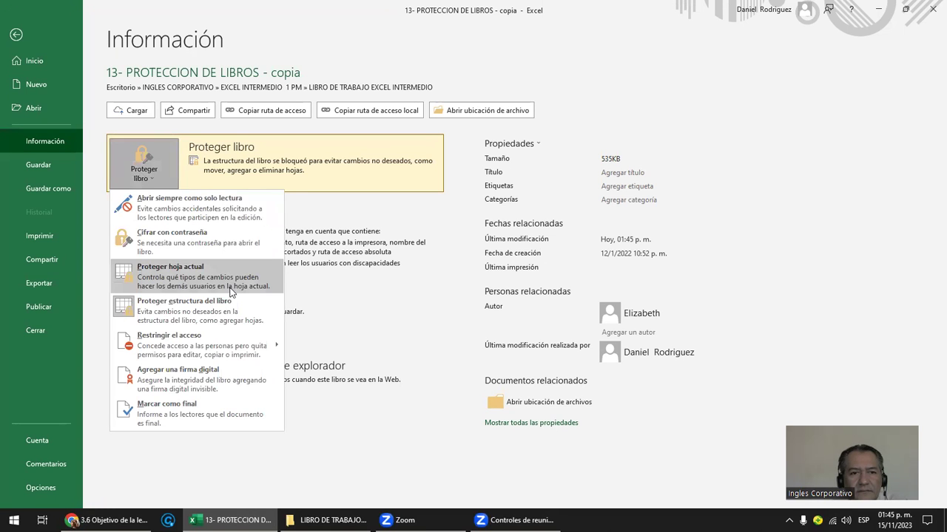
left_click(170, 318)
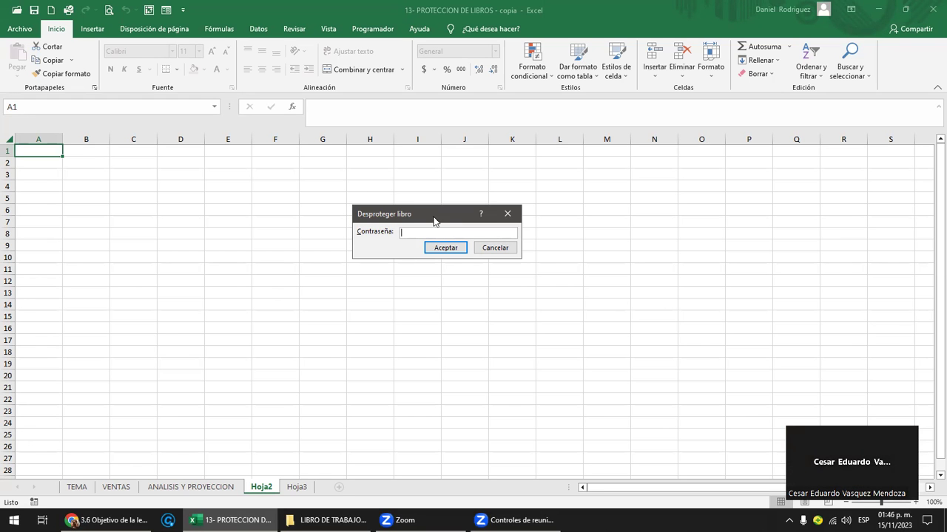
key("Return")
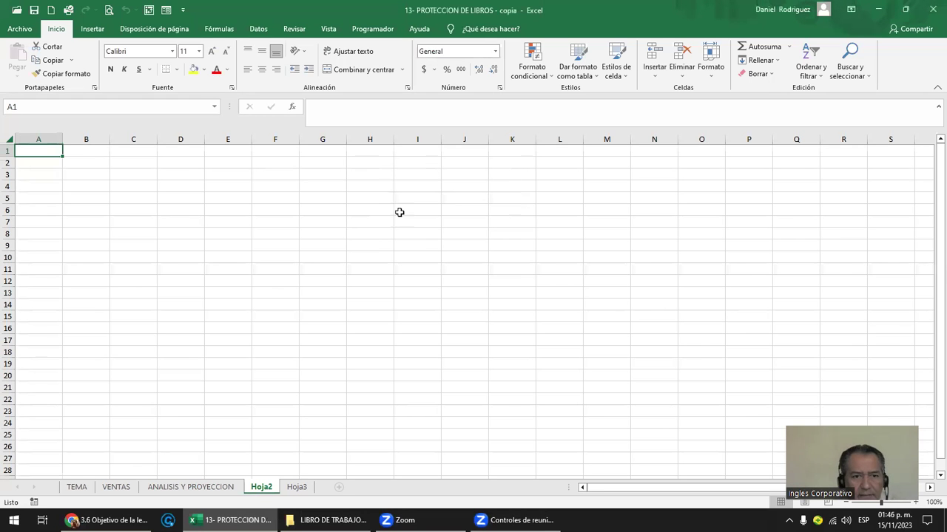
left_click(302, 487)
left_click(190, 486)
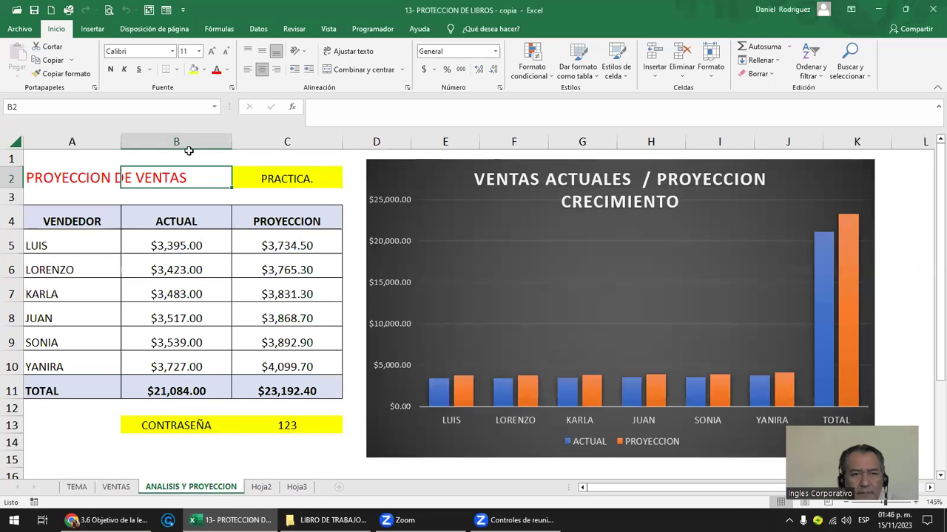
- Try unprotecting the workbook structure from Archivo > Información, but the password is rejected
left_click(21, 29)
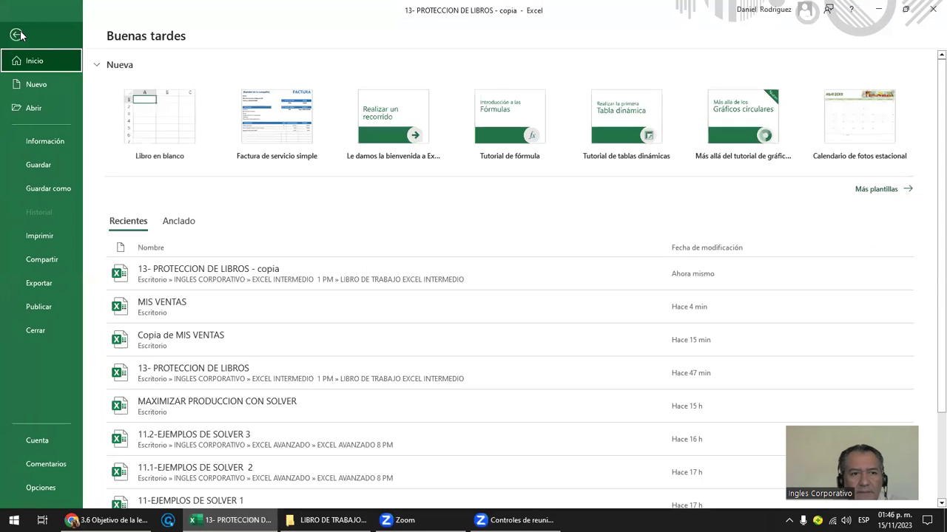
left_click(51, 134)
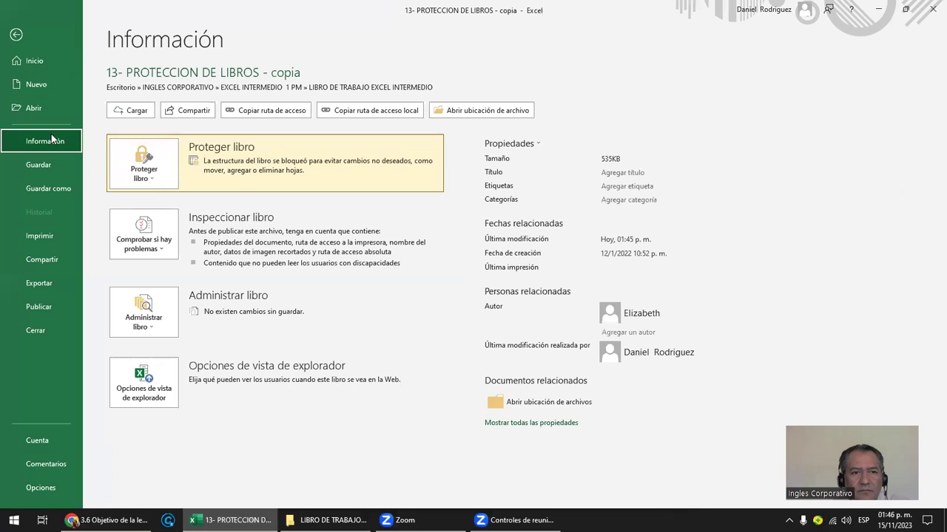
left_click(156, 176)
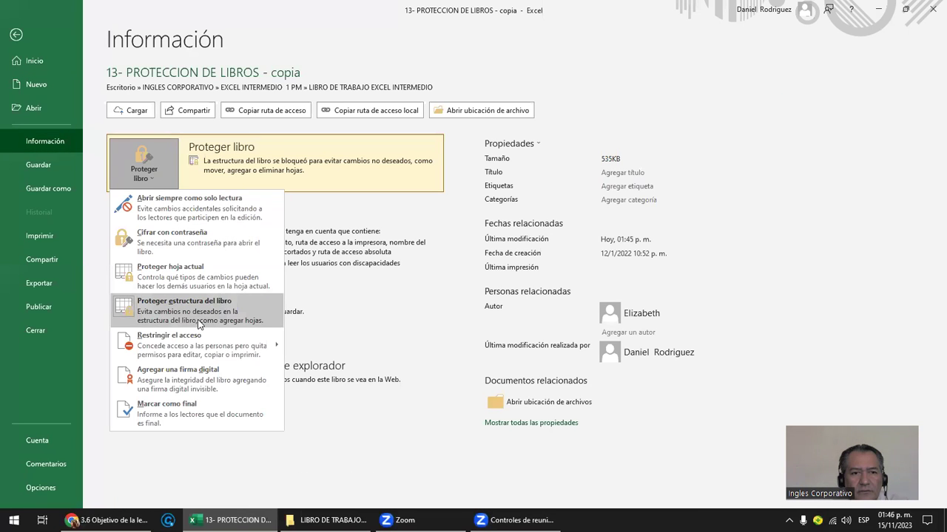
left_click(152, 313)
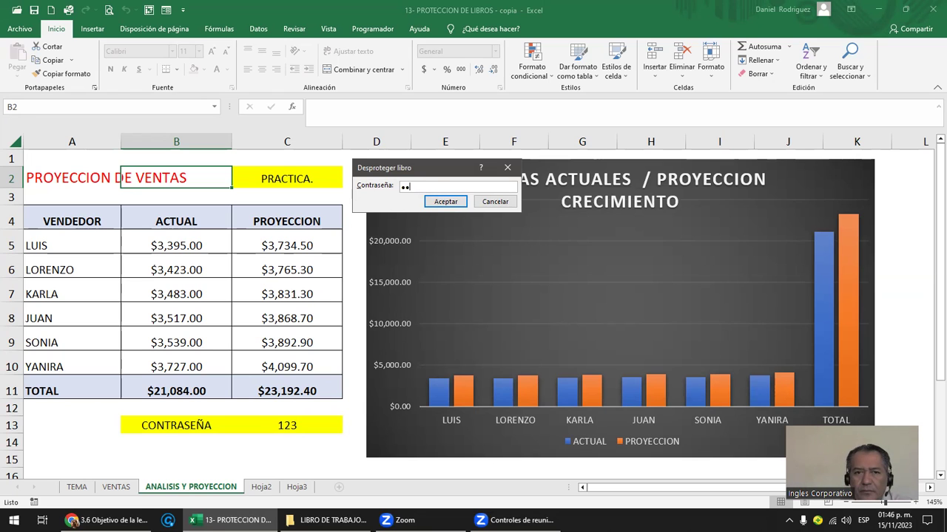
key("Return")
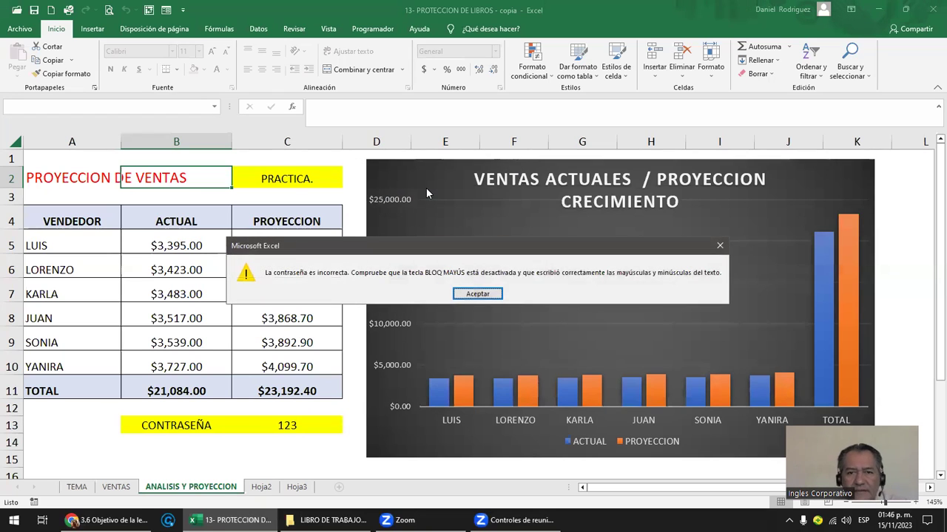
key("Return")
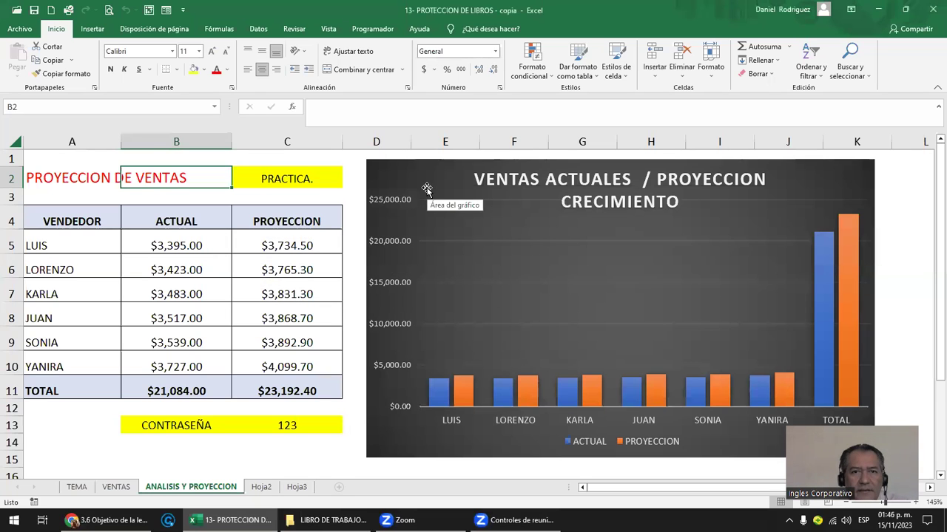
- Unprotect the workbook structure by entering the correct password in Desproteger libro
left_click(259, 30)
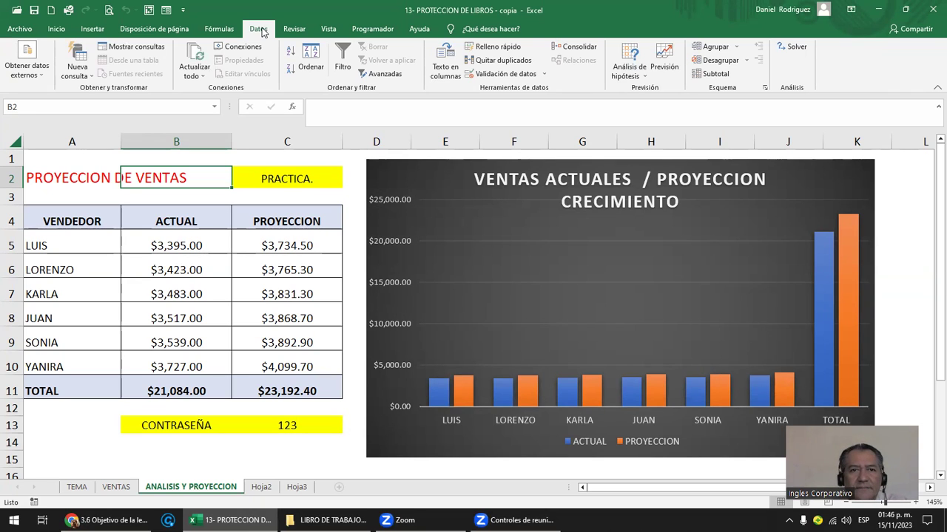
left_click(29, 31)
left_click(39, 141)
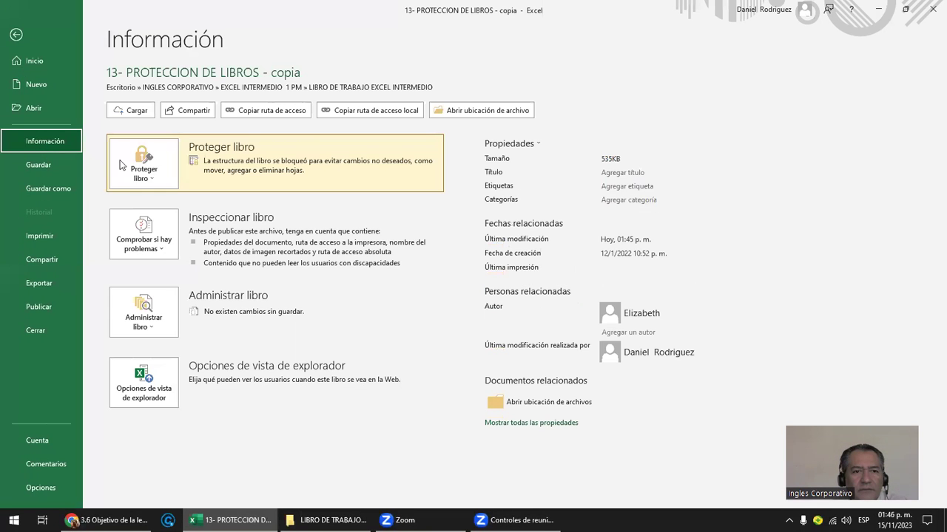
left_click(168, 186)
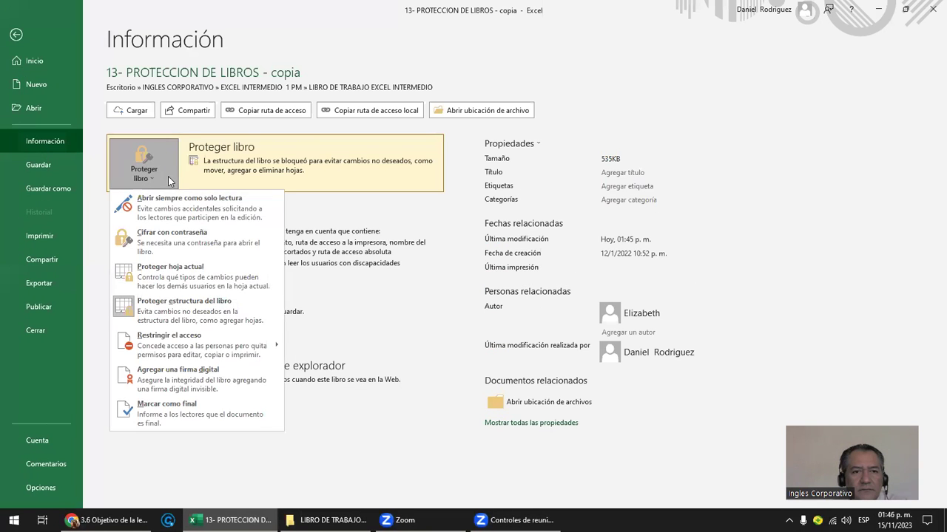
left_click(208, 317)
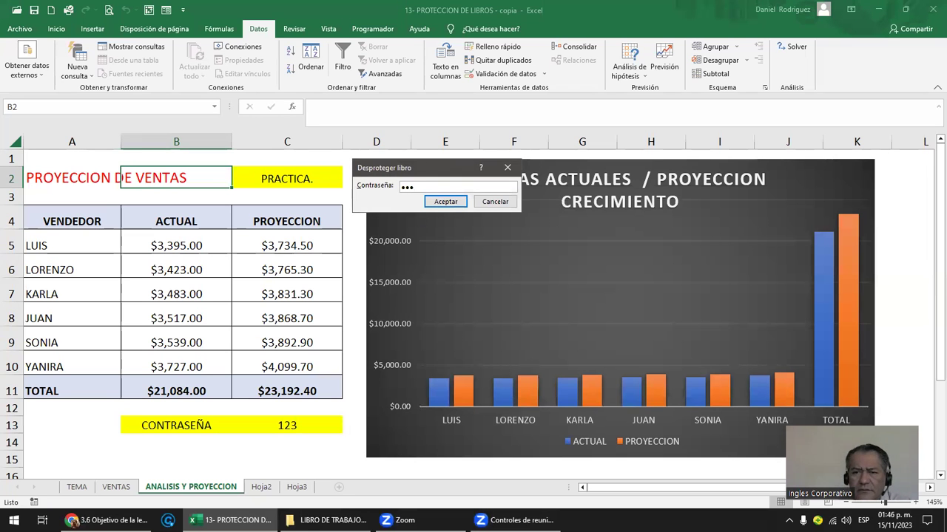
key("Return")
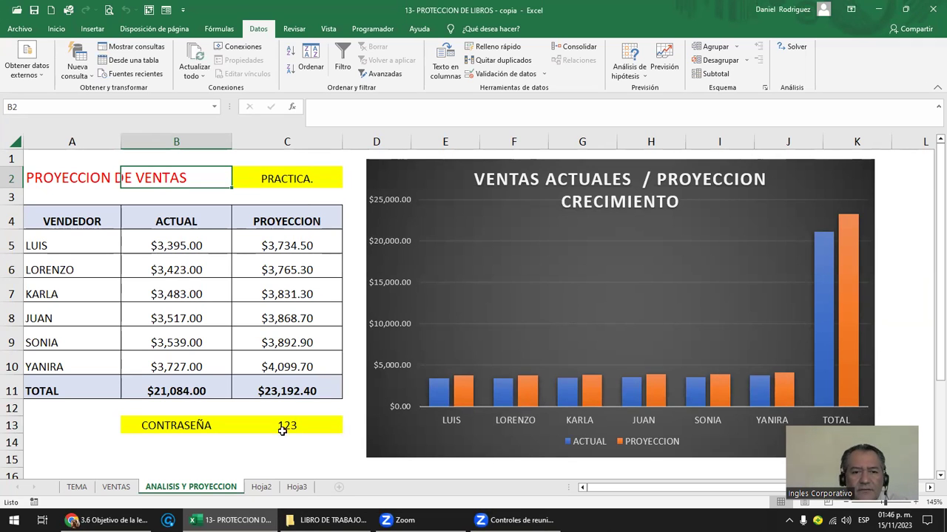
- Delete the Hoja3 sheet
right_click(302, 489)
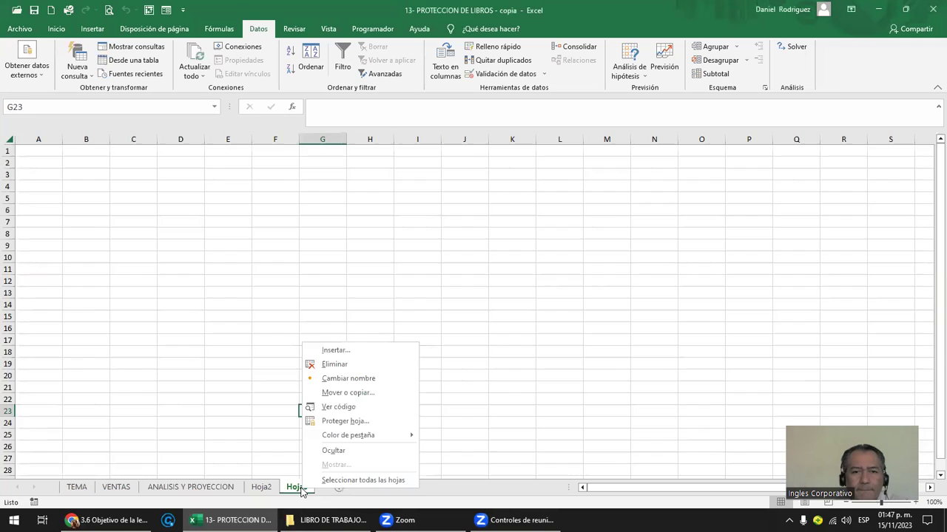
left_click(337, 365)
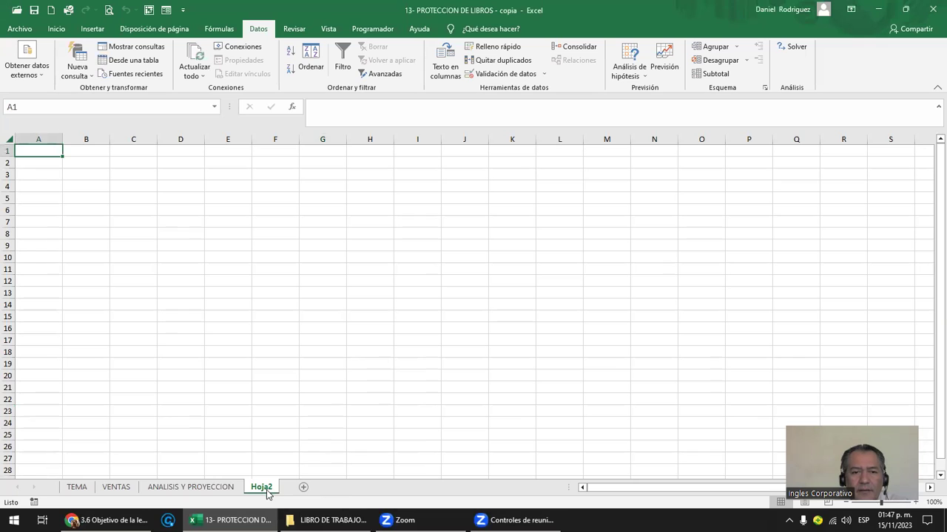
left_click(221, 488)
double_click(175, 488)
- Rename the Hoja2 sheet to BORREME
left_click(262, 487)
double_click(266, 488)
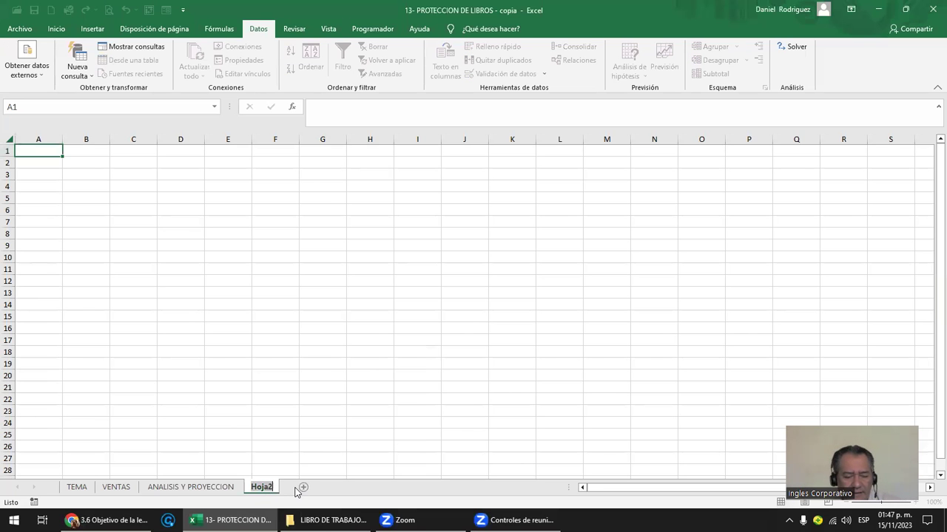
type("BORREME")
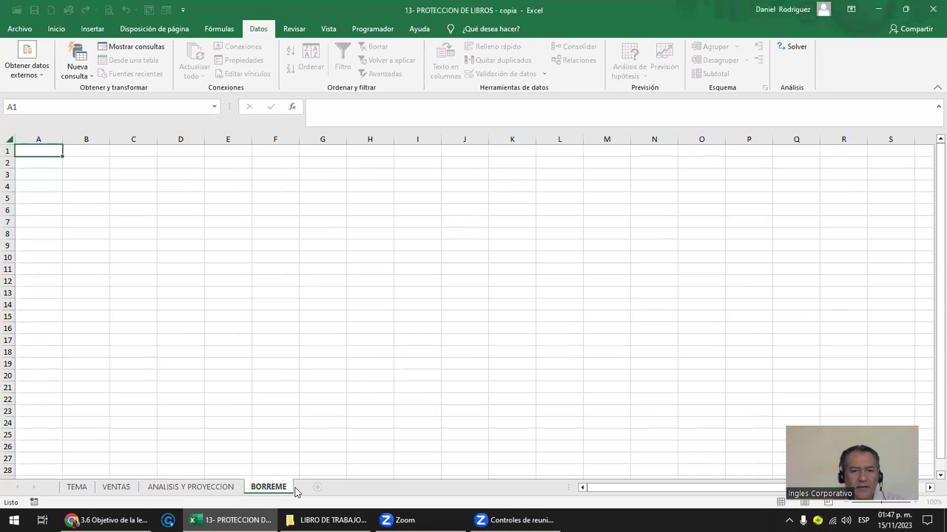
left_click(282, 448)
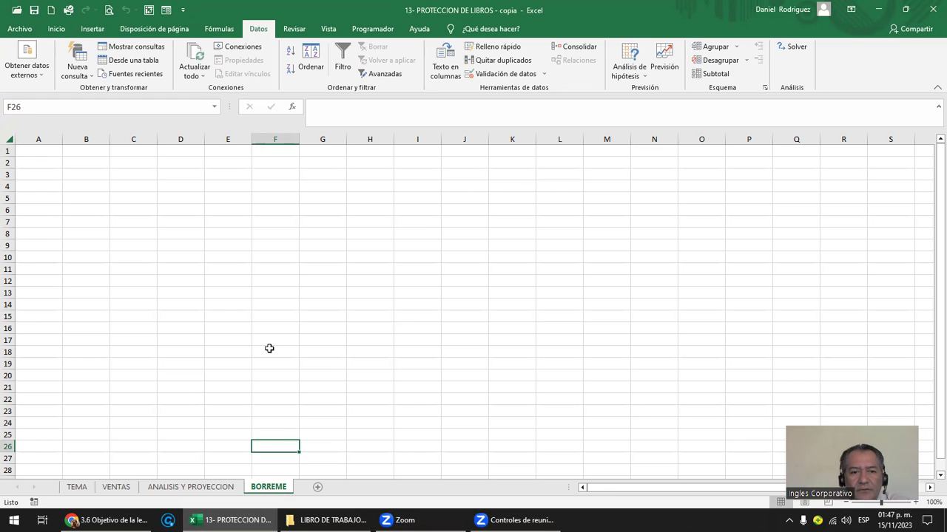
- Add a new blank sheet Hoja1 after BORREME
left_click(317, 488)
right_click(314, 494)
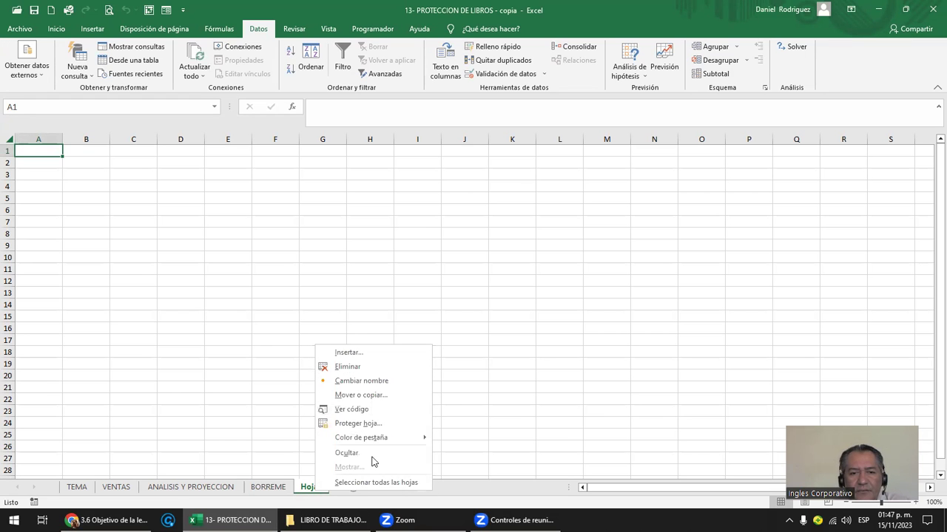
key("Escape")
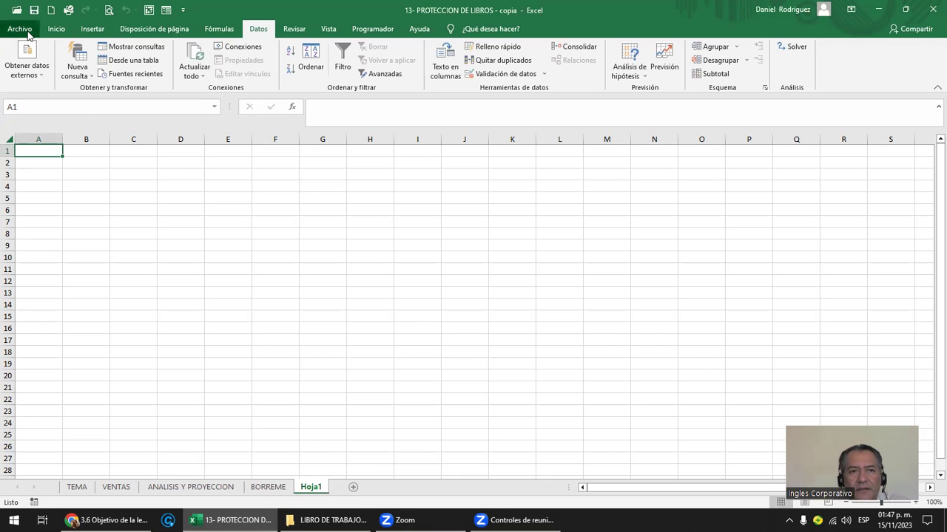
- Protect the workbook structure from Archivo > Información with a password, confirming it
left_click(23, 30)
left_click(43, 148)
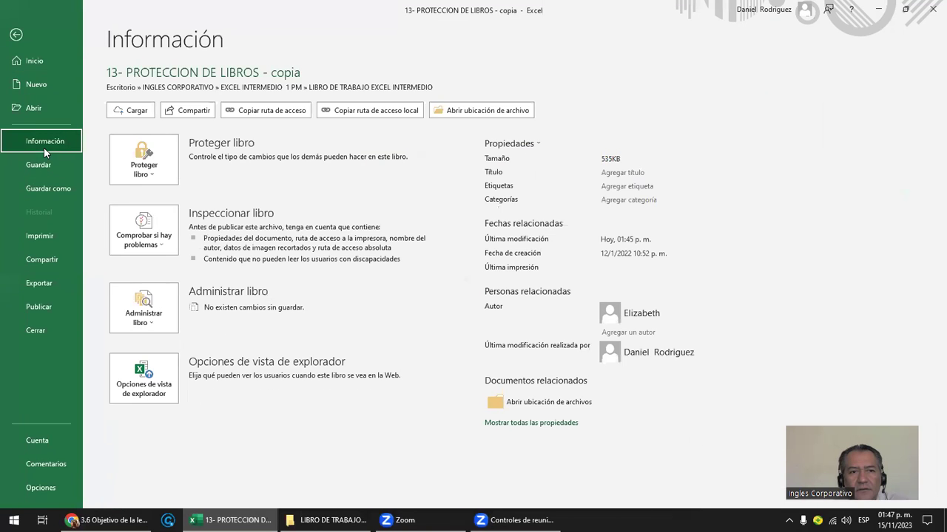
left_click(156, 171)
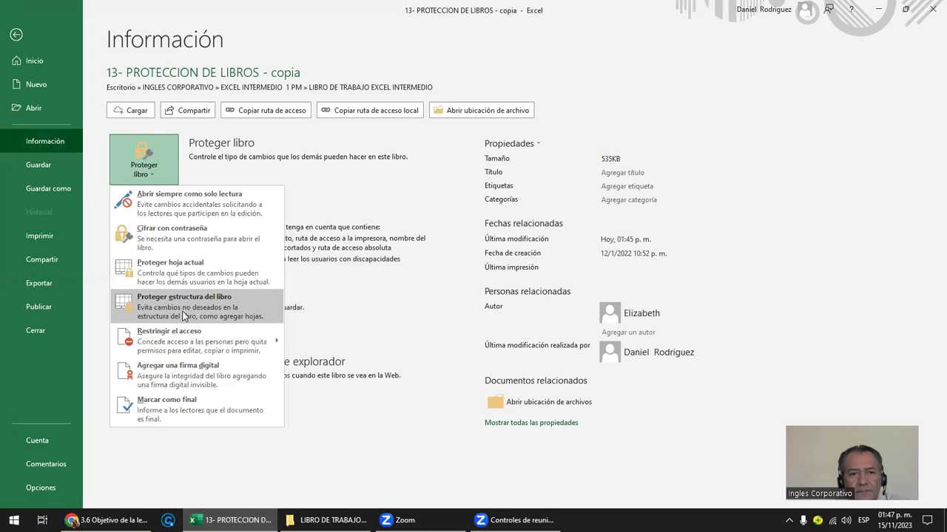
left_click(184, 317)
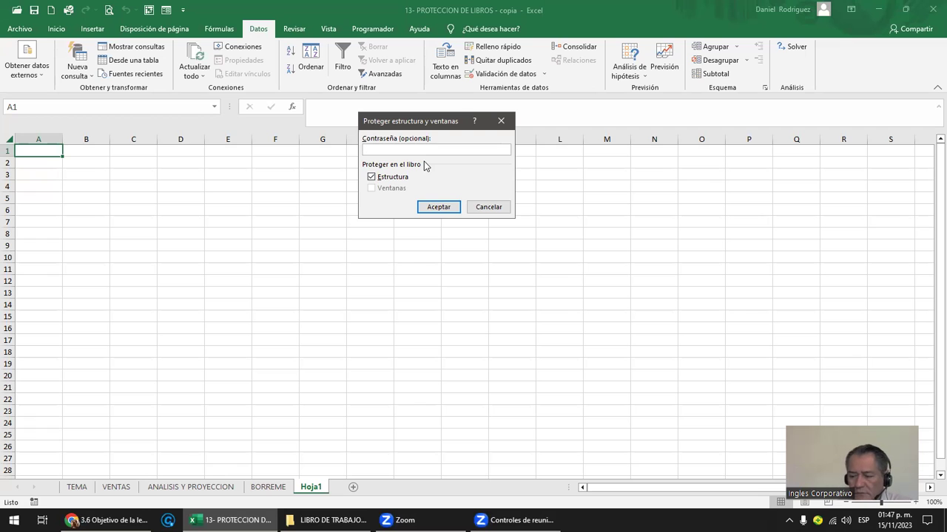
type("3")
key("Return")
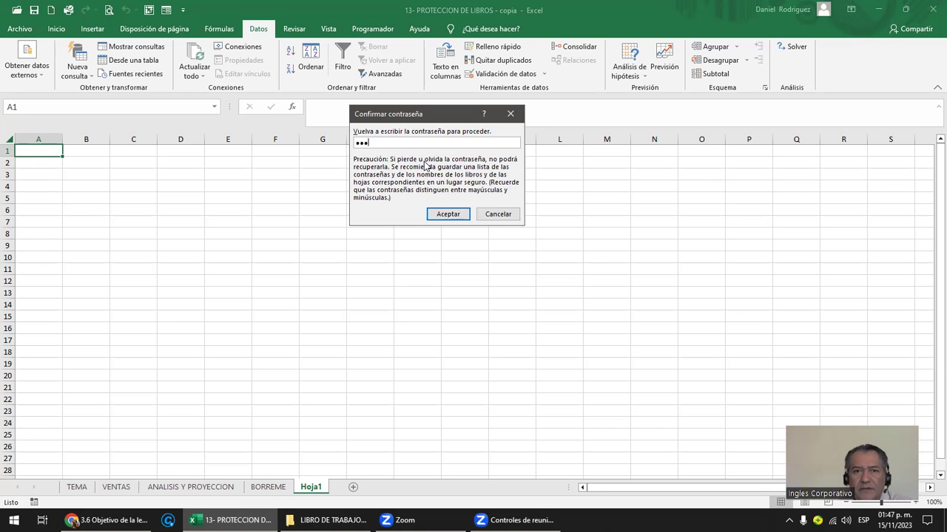
key("Return")
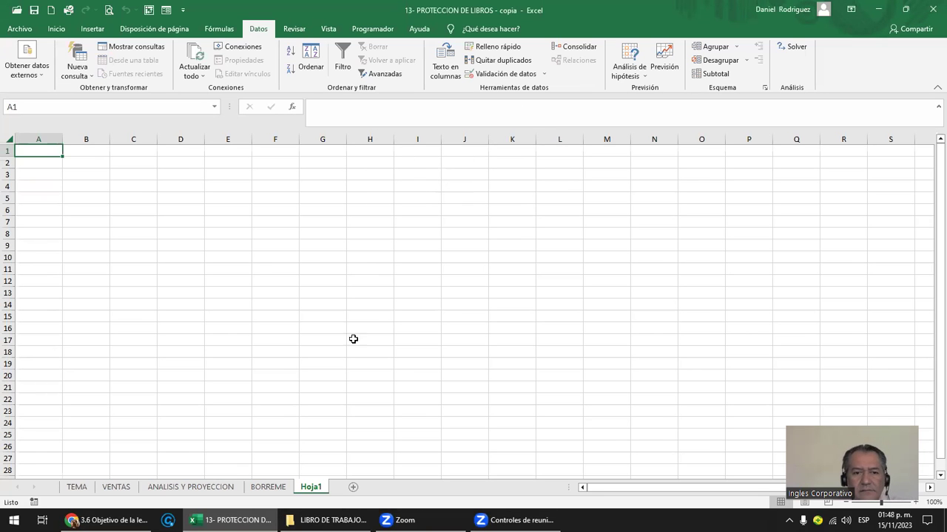
- Check the BORREME and Hoja1 tab menus to confirm sheet actions are now locked
left_click(285, 489)
right_click(284, 490)
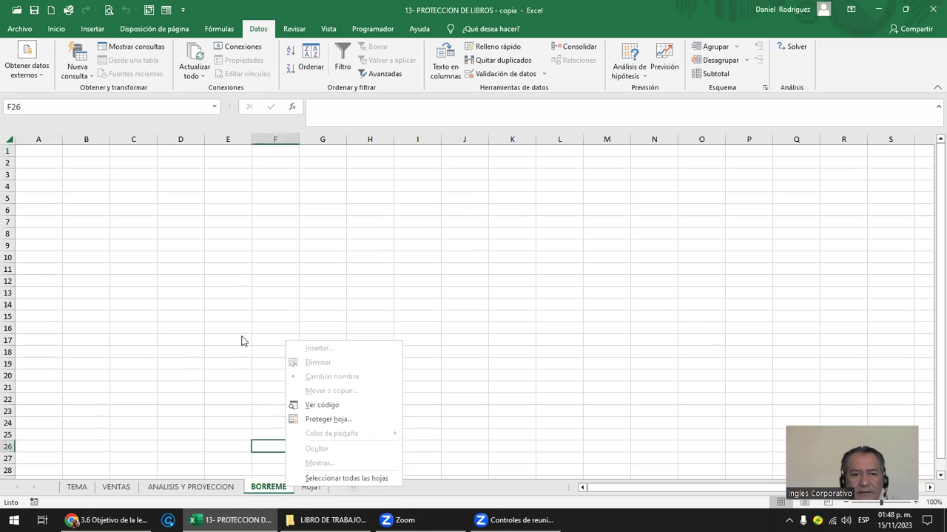
key("Escape")
right_click(310, 489)
key("Escape")
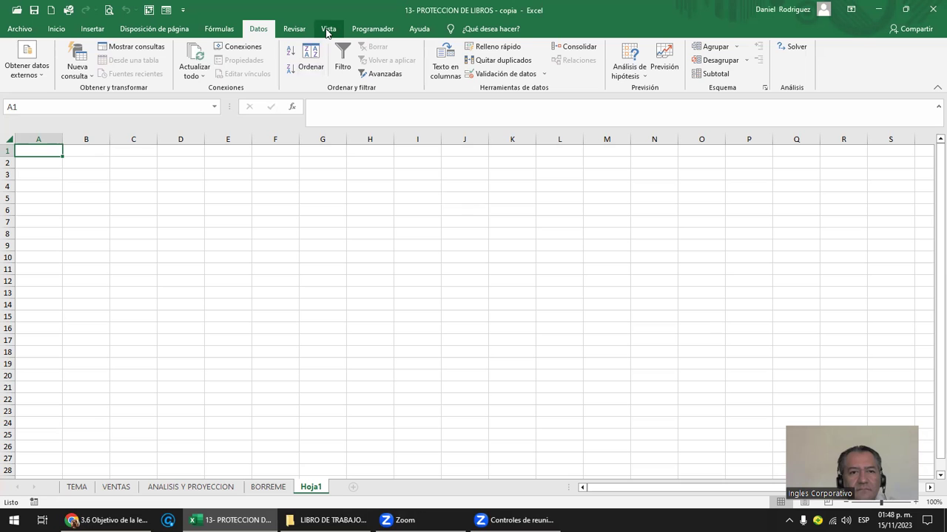
- Replace the CONTRASEÑA label in B13 of ANALISIS Y PROYECCION with PROTECCION ESTRUCTURA
left_click(80, 488)
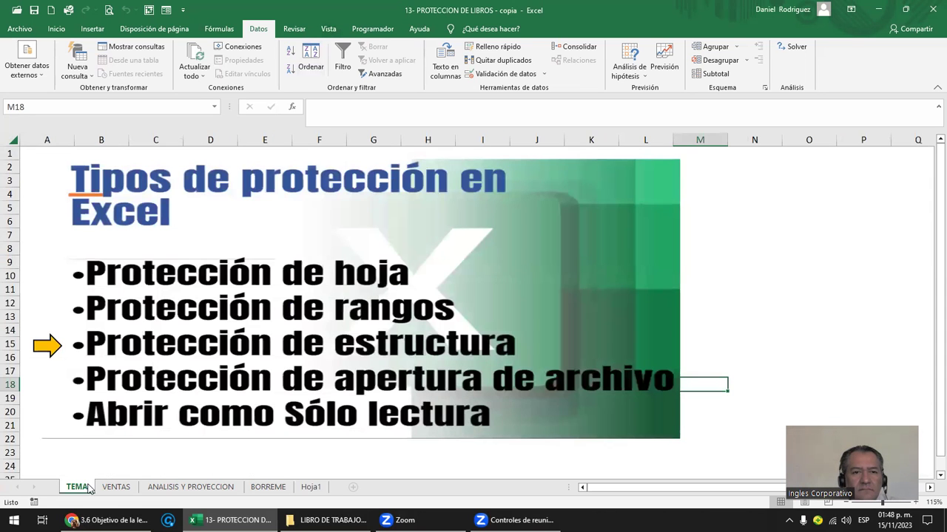
left_click(130, 490)
left_click(172, 492)
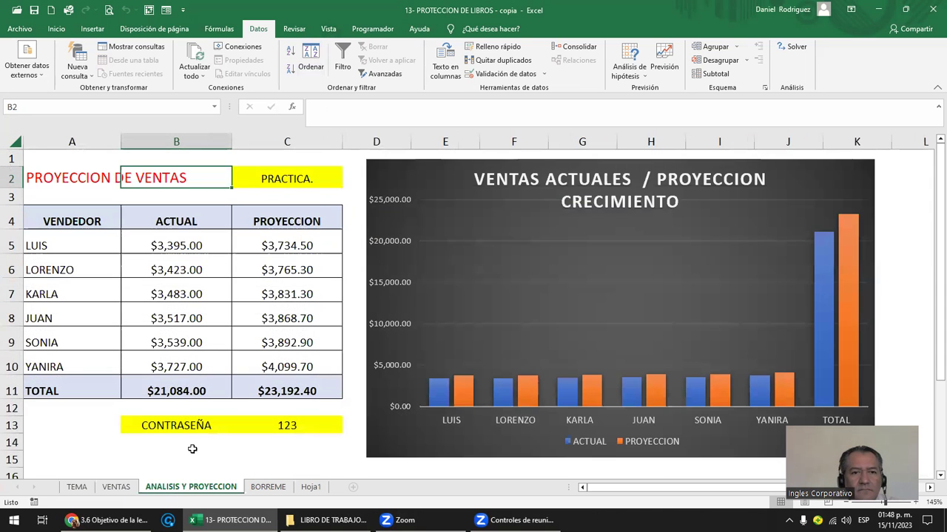
left_click(295, 183)
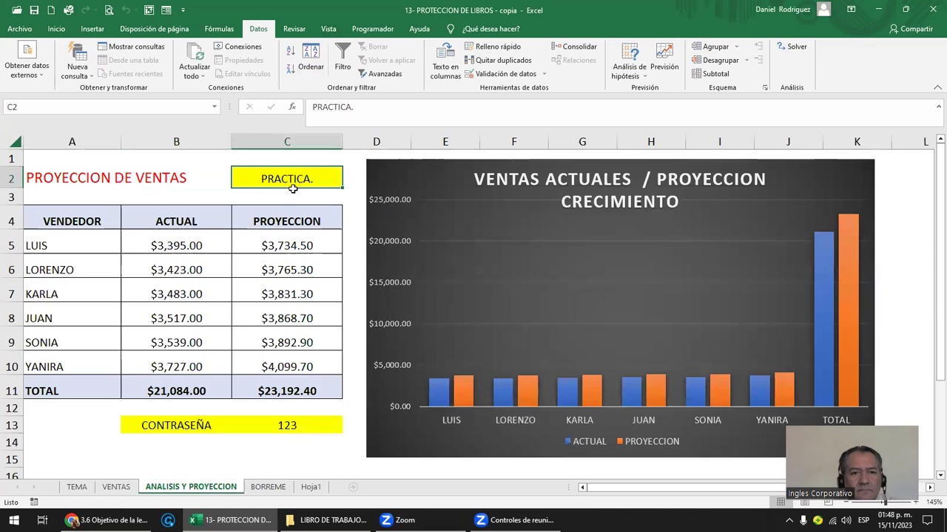
left_click(162, 426)
type("PROTECCION ESTRUC")
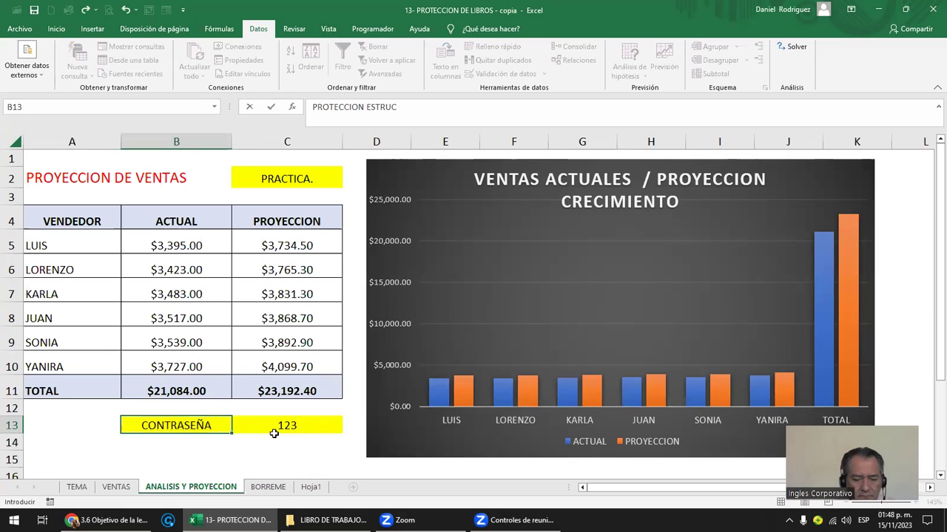
type("TURA")
key("Return")
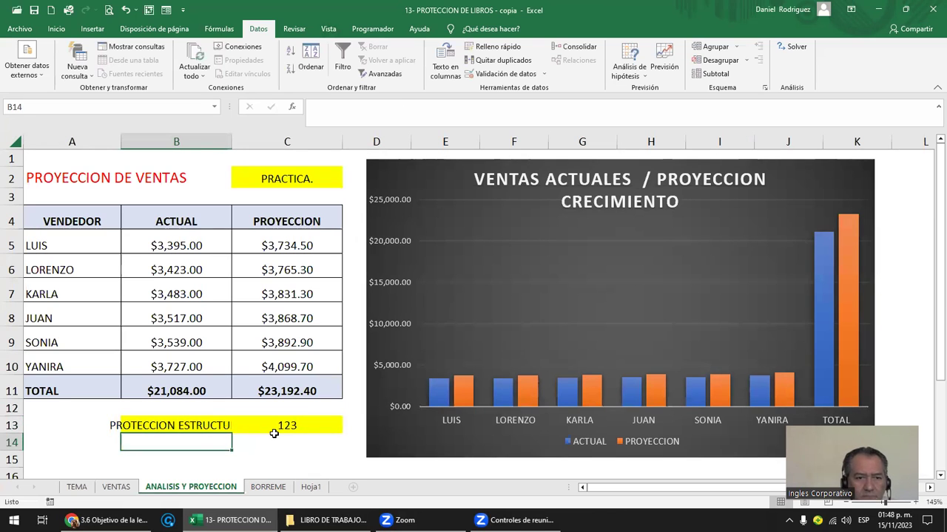
- Autofit column B to the new label and select the password cell C13
left_click(194, 429)
double_click(231, 140)
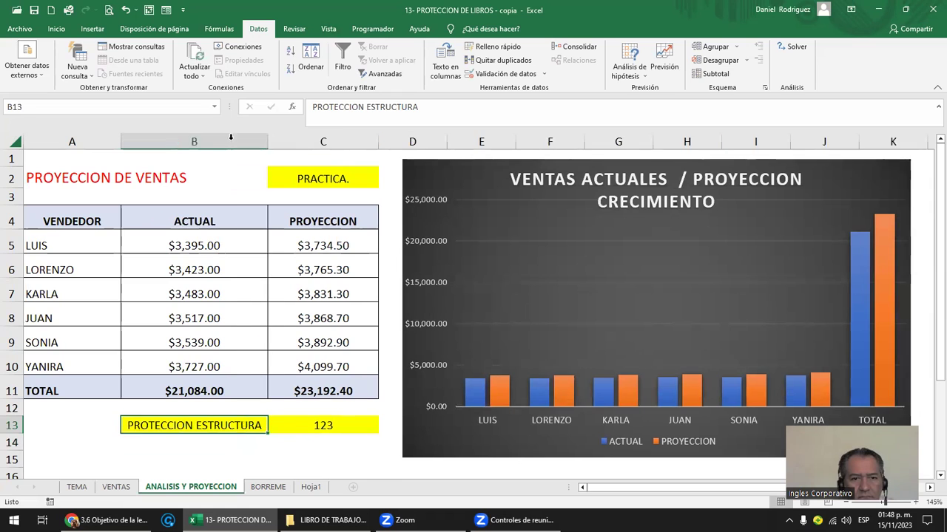
left_click(330, 426)
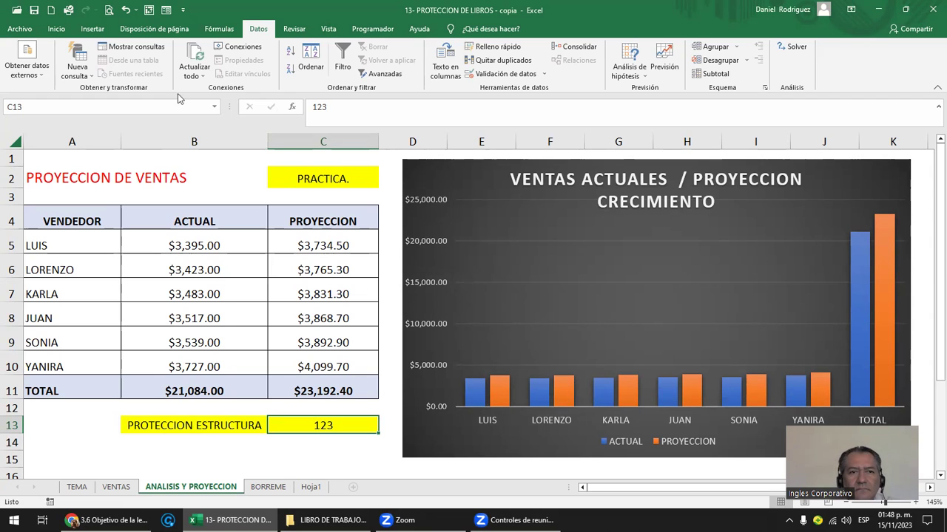
left_click(91, 29)
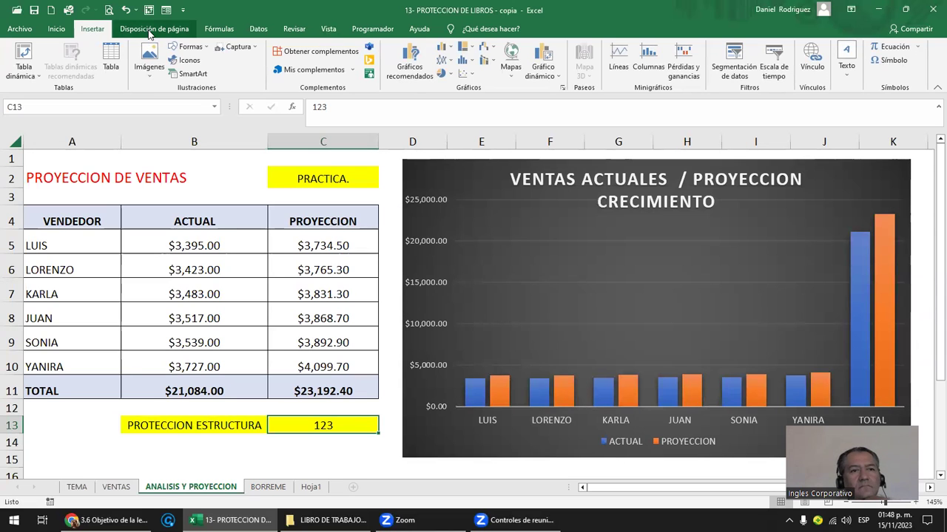
- Look through the Home, Formulas, Data and Review ribbon tabs to show the protection commands
left_click(55, 30)
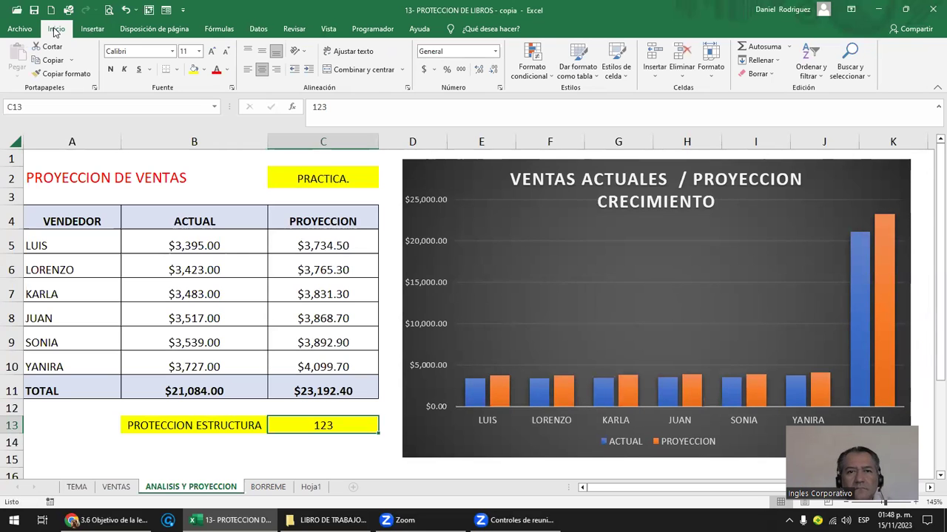
left_click(213, 31)
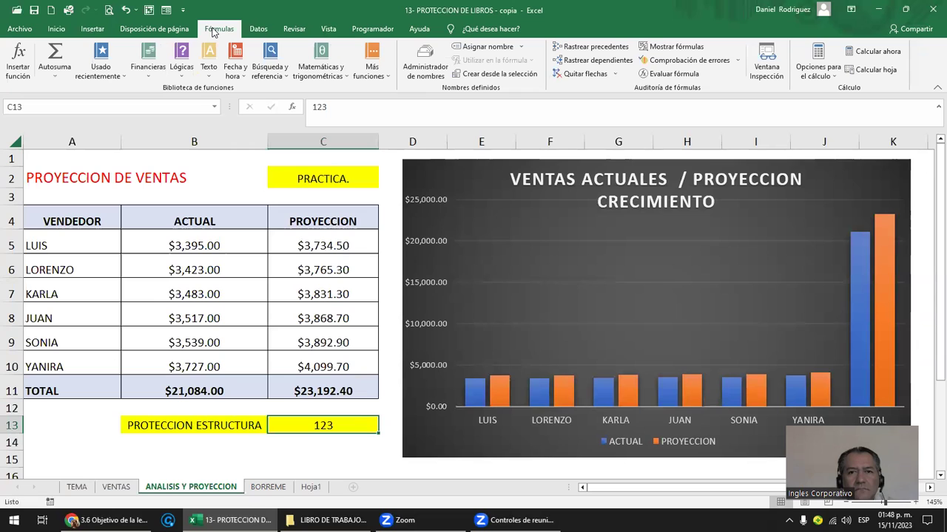
left_click(253, 31)
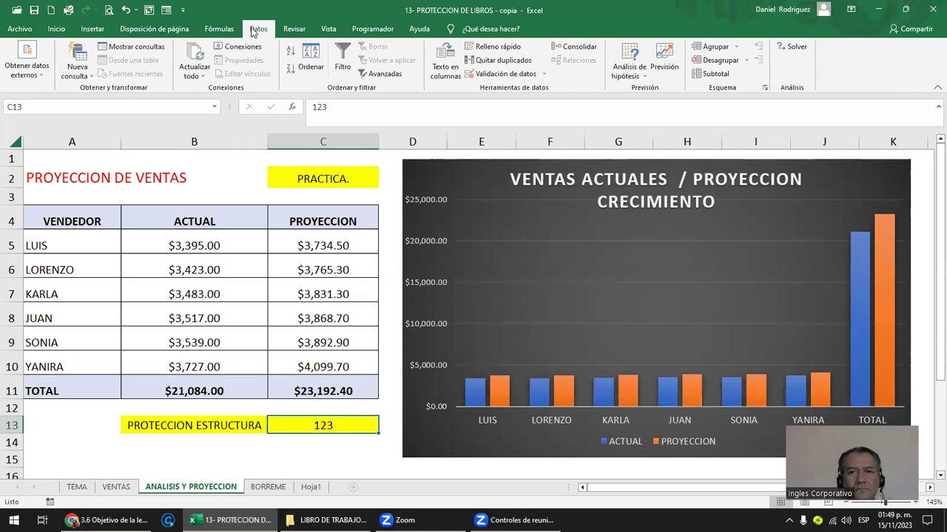
left_click(296, 29)
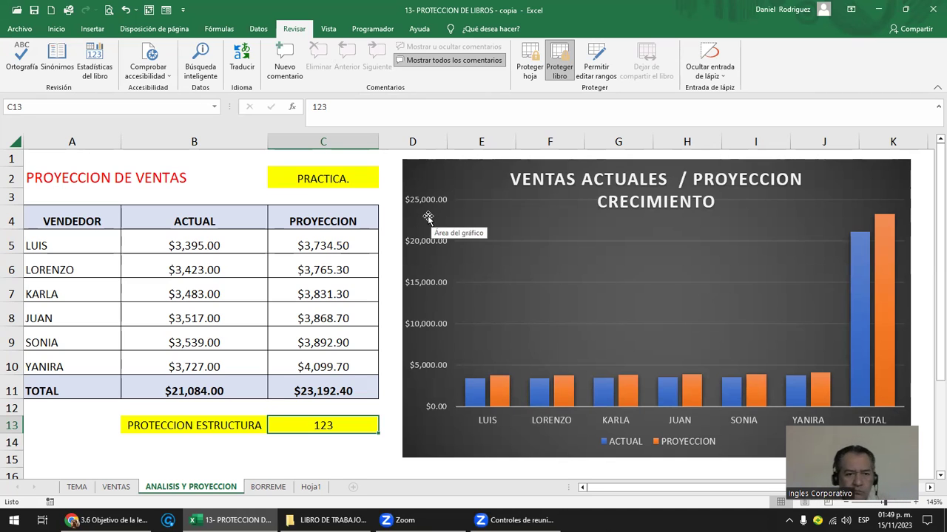
mouse_move(103, 521)
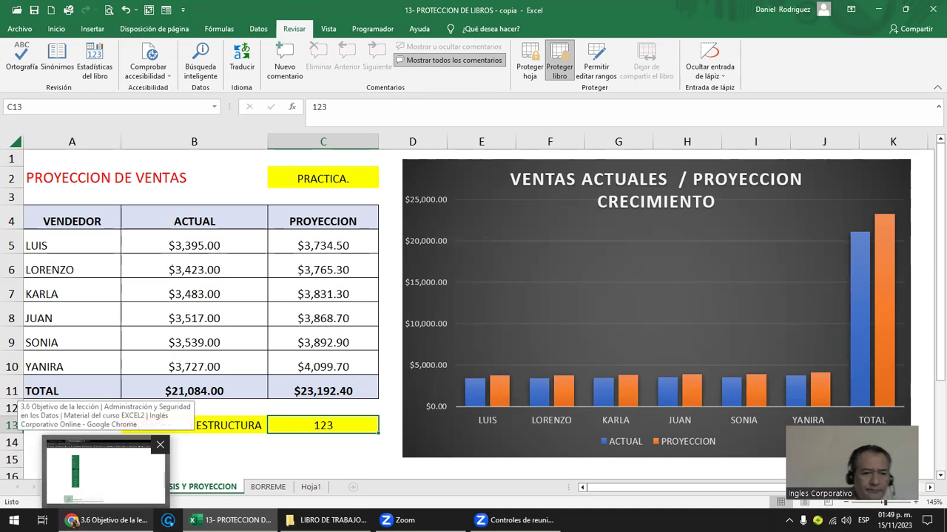
left_click(74, 522)
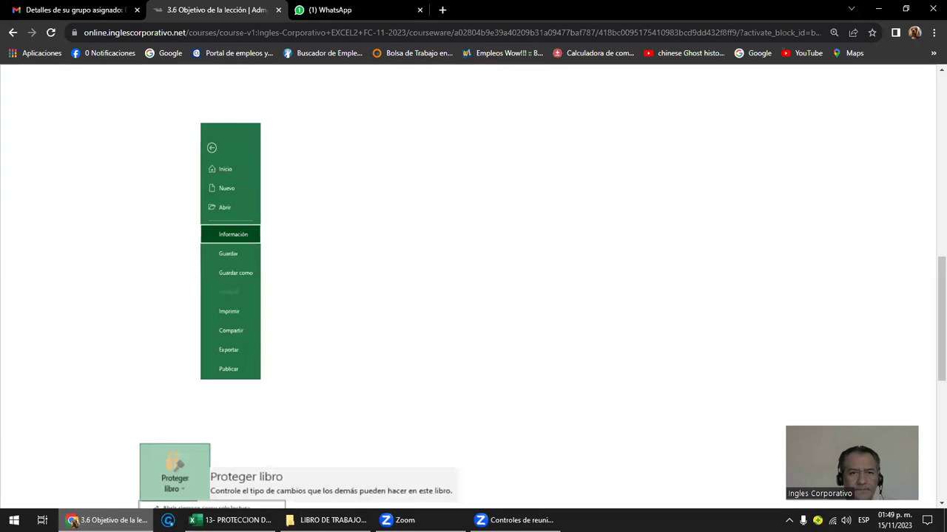
left_click(337, 10)
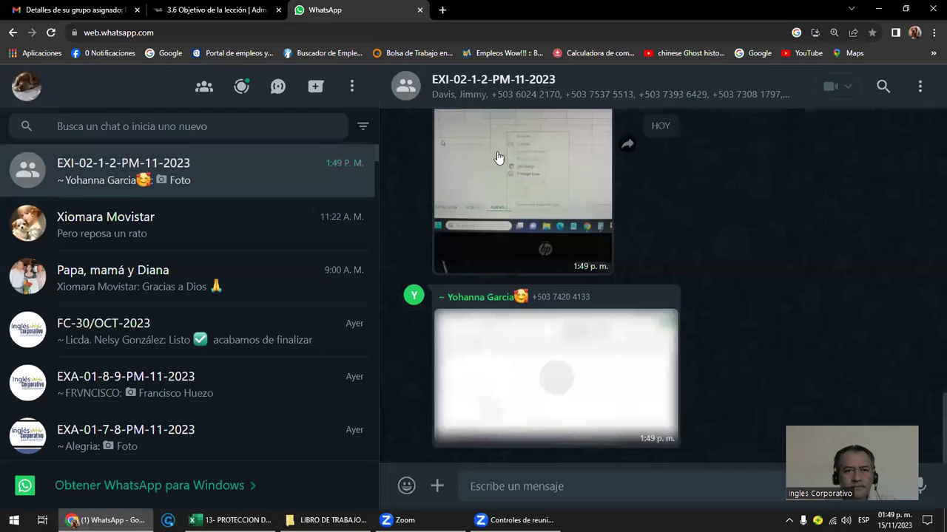
left_click(556, 386)
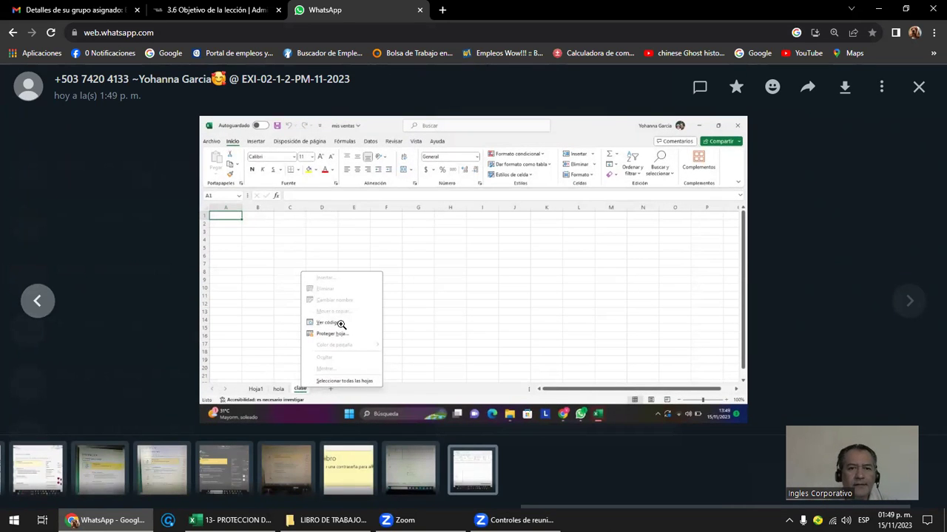
key("Escape")
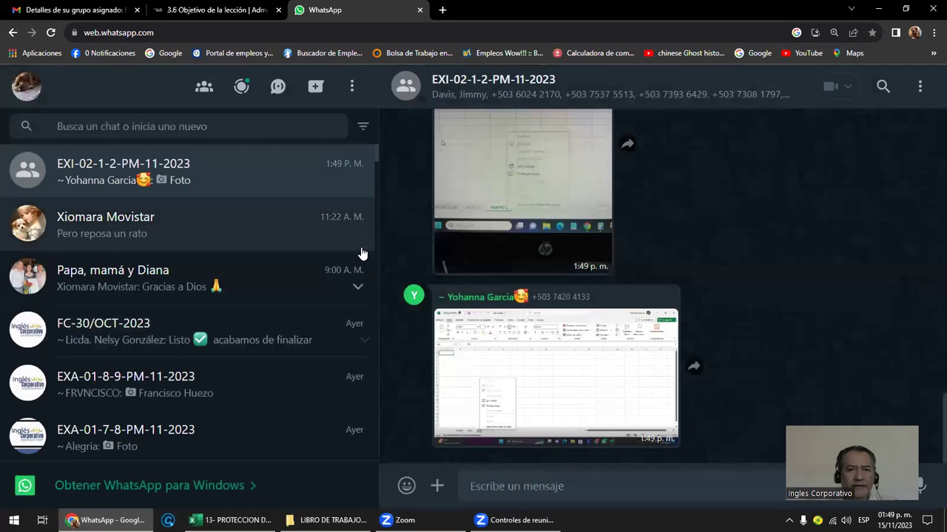
- Back in Excel, unprotect the workbook structure from File > Info by entering its password
mouse_move(230, 520)
left_click(235, 491)
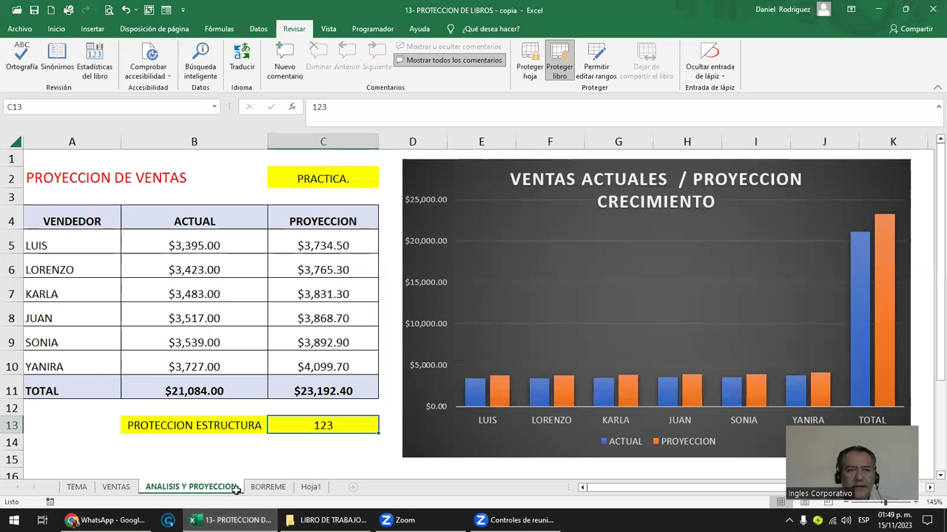
left_click(21, 29)
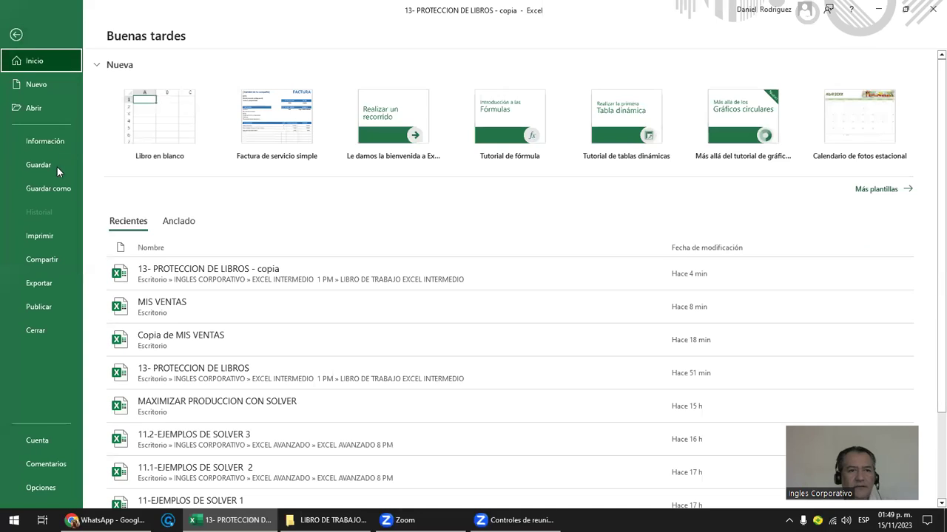
left_click(48, 142)
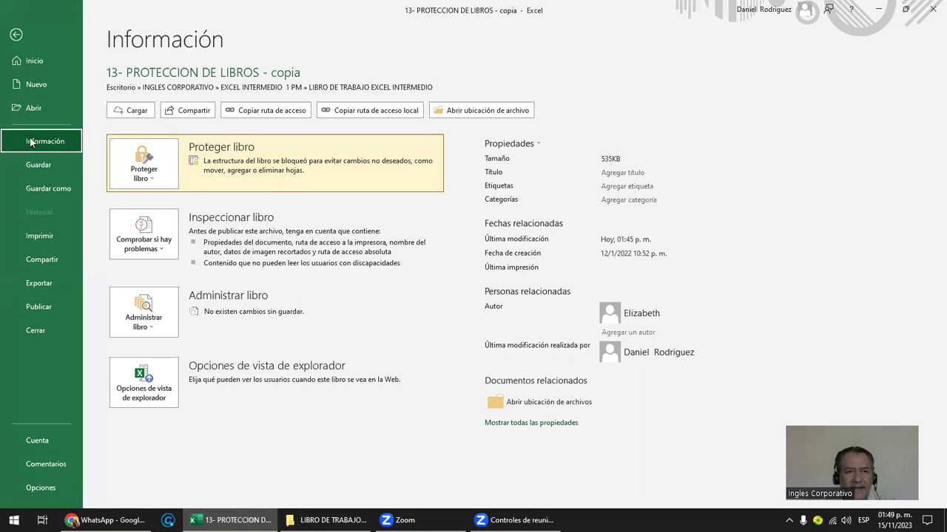
left_click(157, 176)
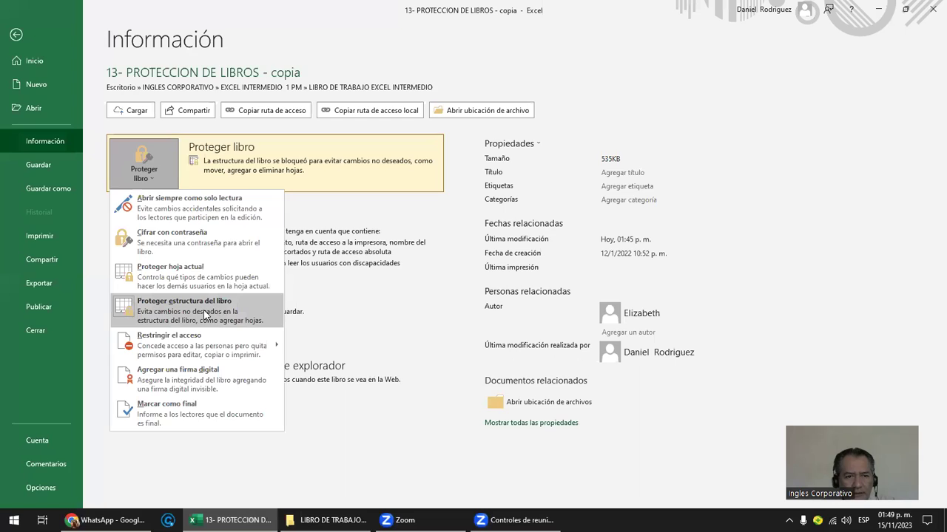
left_click(207, 315)
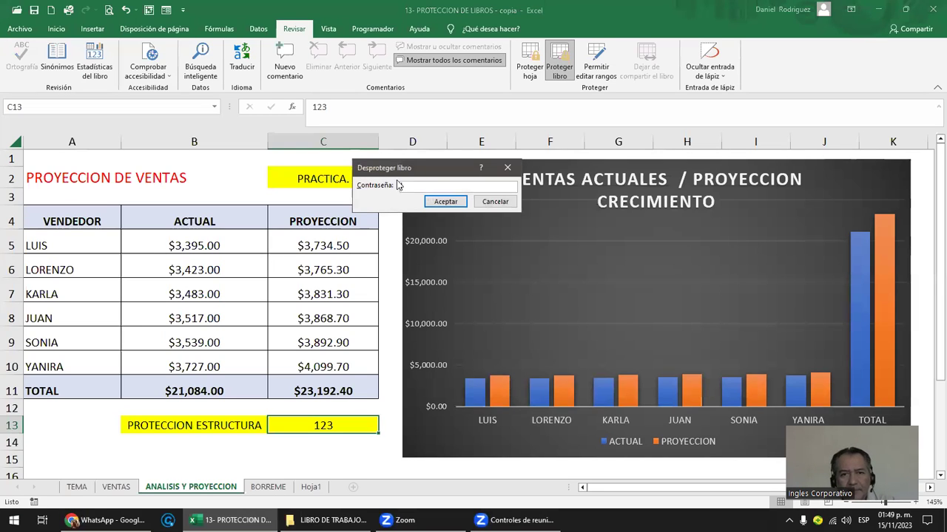
type("1")
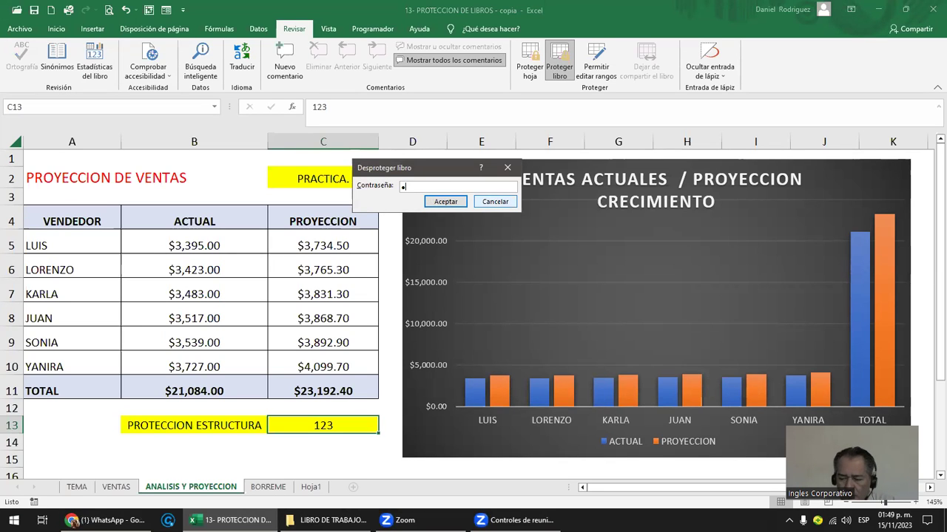
key("Return")
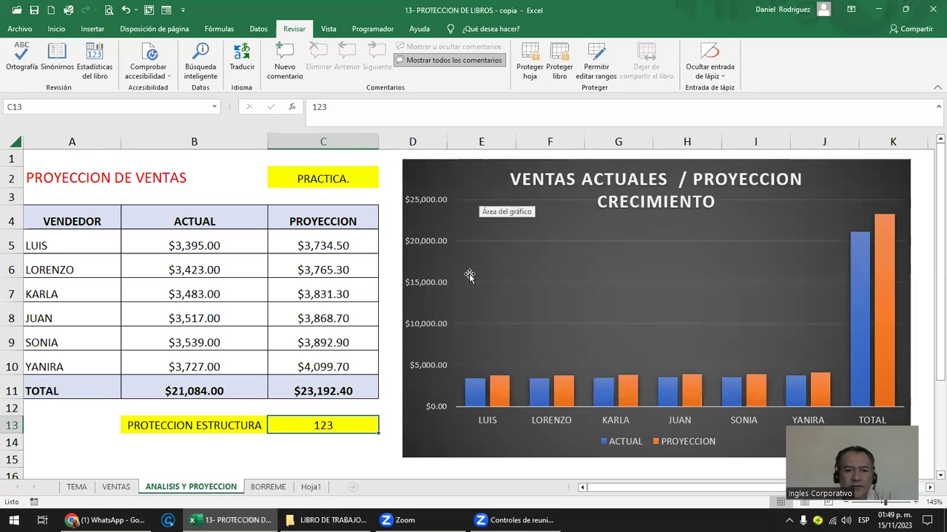
- On Hoja1, open and cancel the Proteger estructura y ventanas dialog twice, leaving the workbook unprotected
right_click(310, 487)
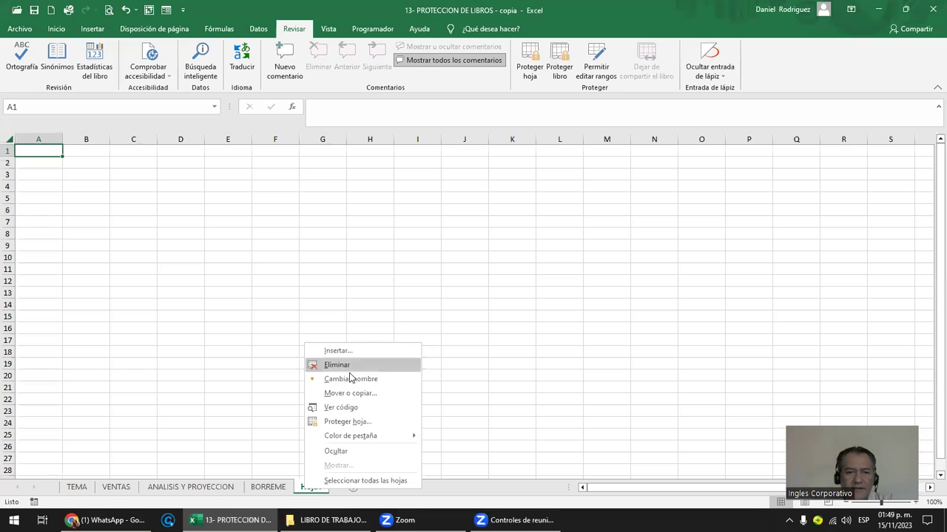
left_click(237, 332)
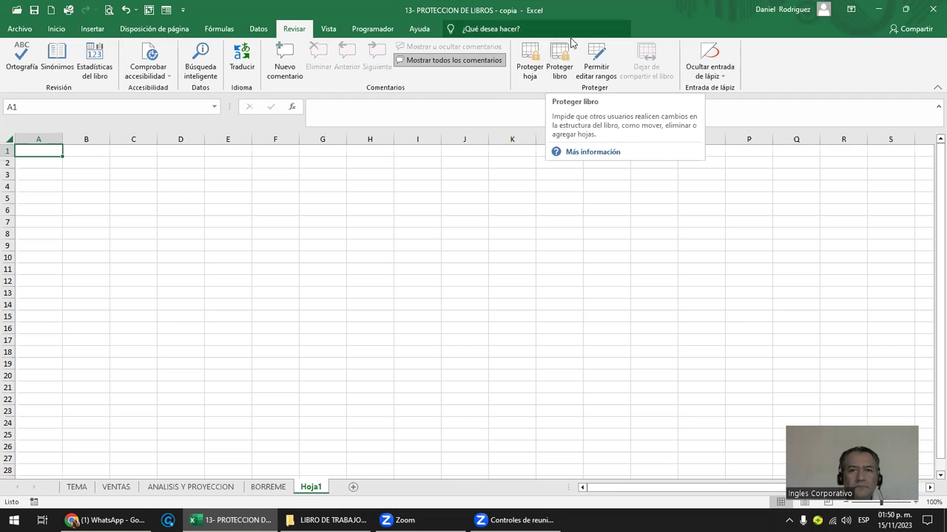
left_click(561, 60)
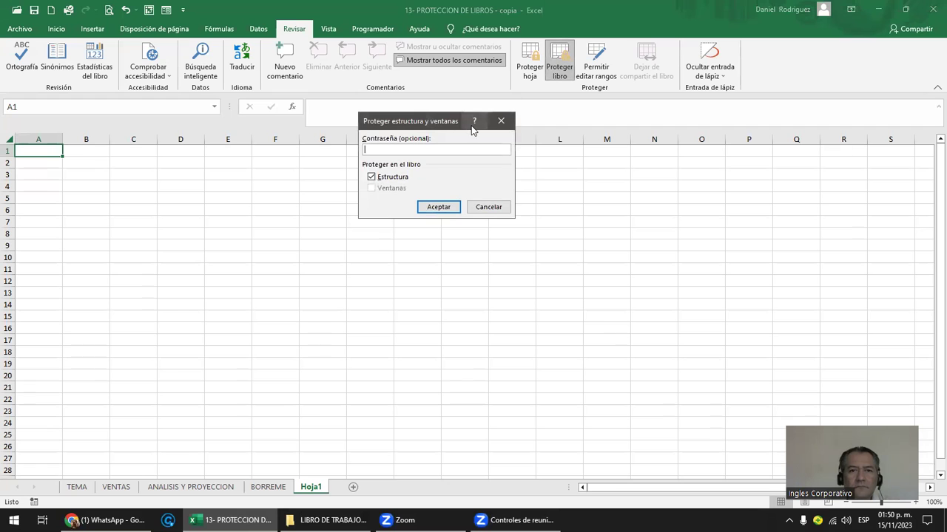
left_click(502, 121)
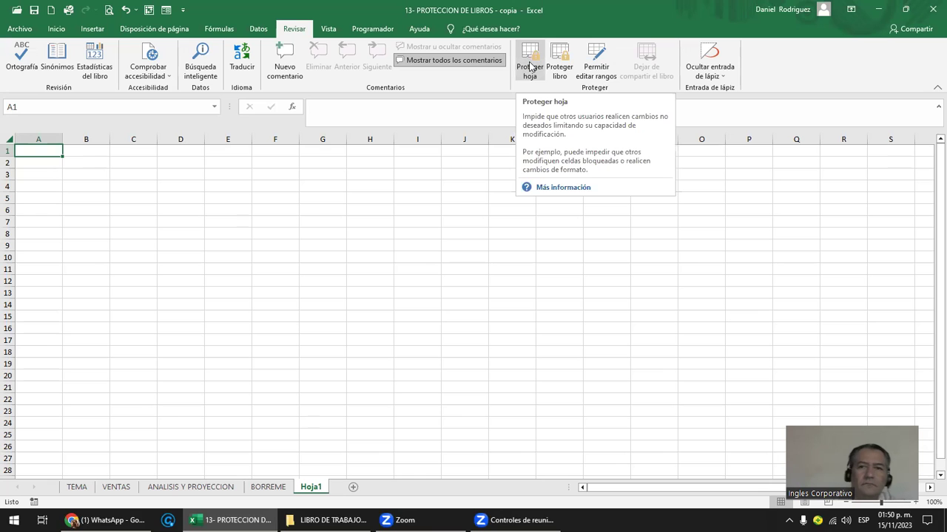
left_click(510, 267)
left_click(566, 67)
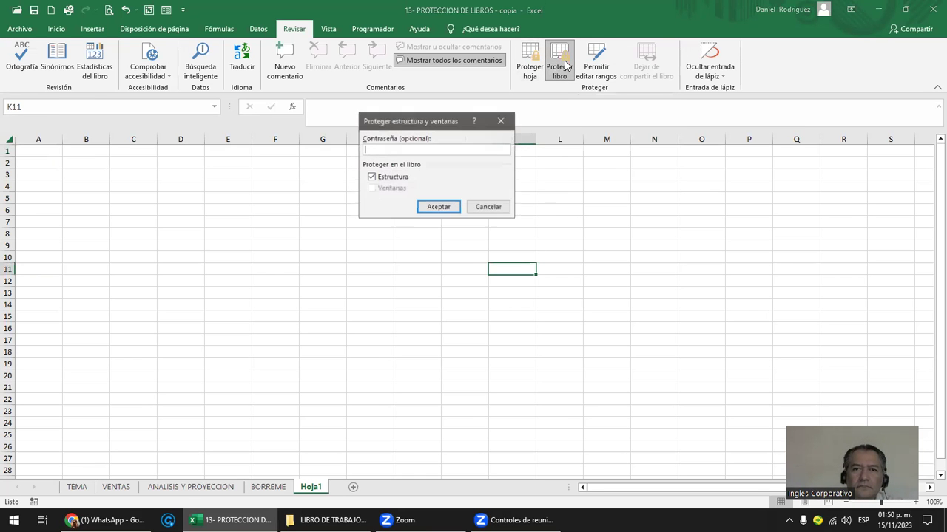
left_click(501, 121)
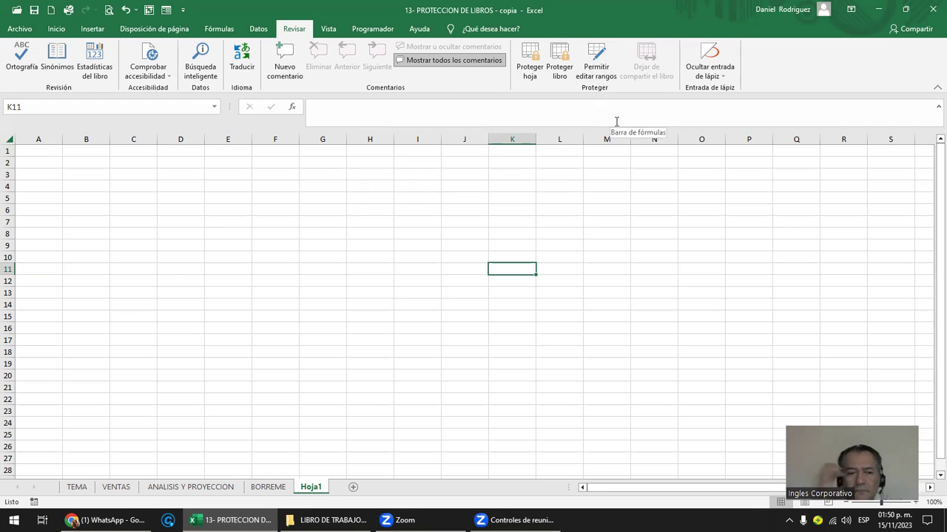
- Browse the students' shared Excel screenshots full size in the WhatsApp class chat, then return to Excel
left_click(129, 517)
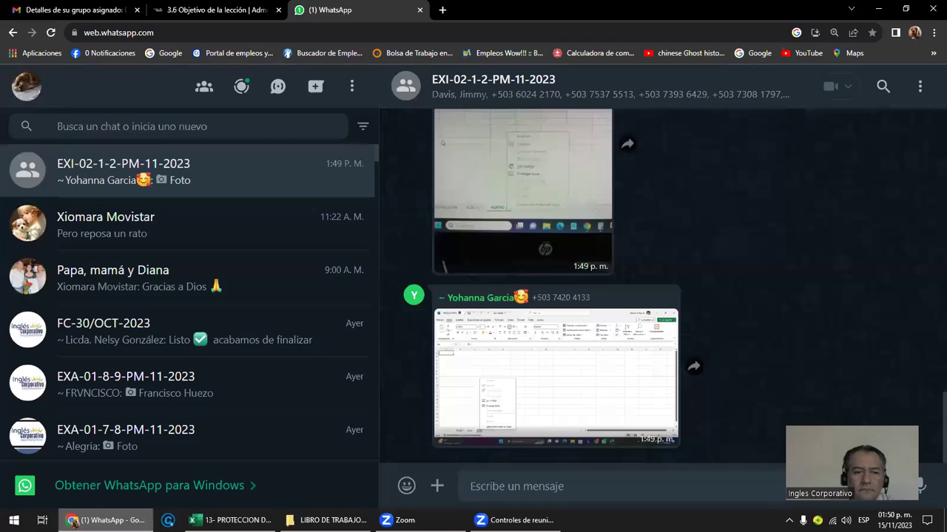
left_click(548, 386)
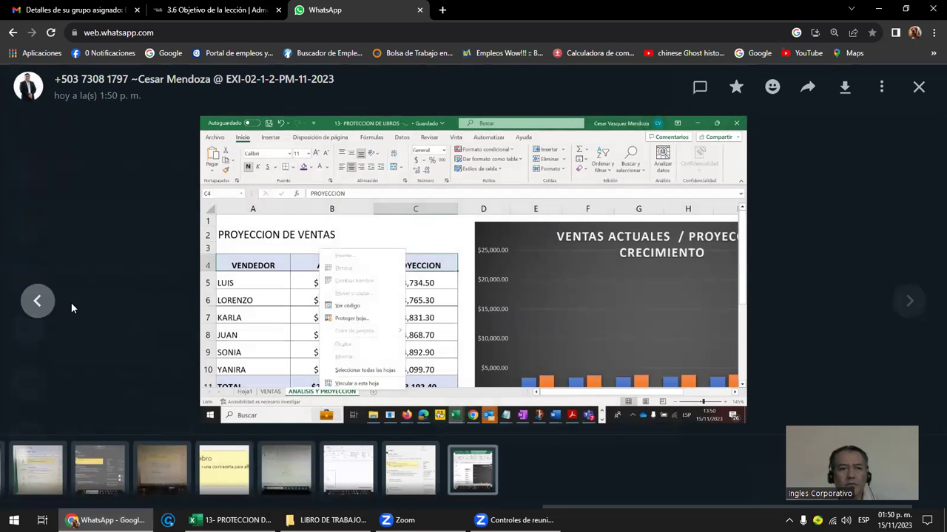
left_click(42, 311)
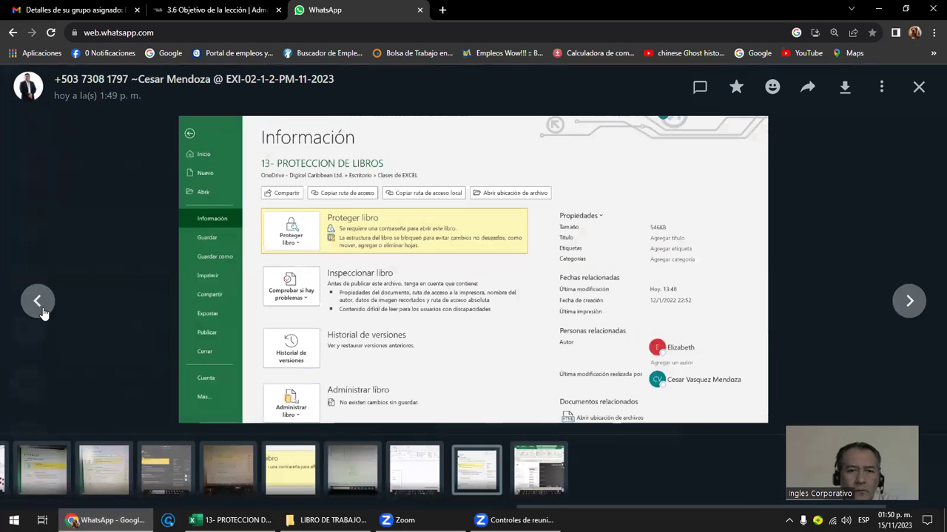
left_click(43, 310)
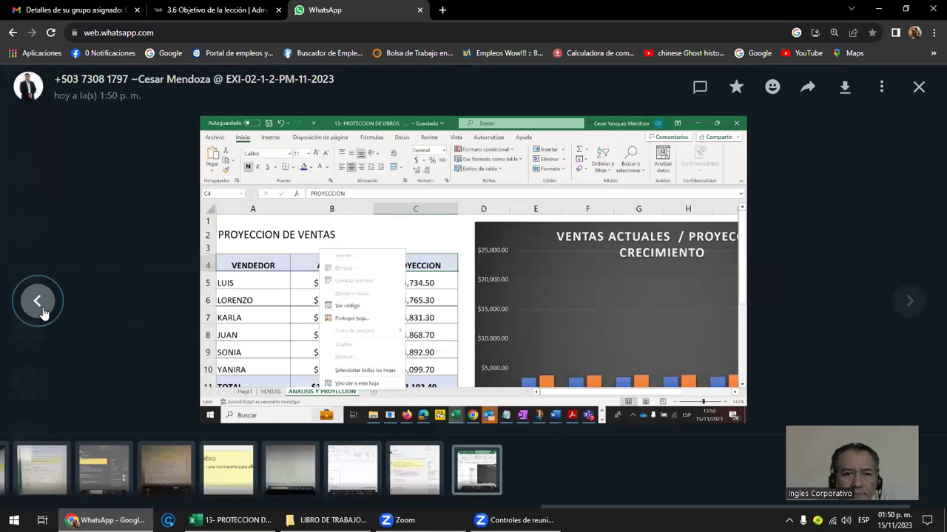
left_click(42, 311)
left_click(43, 312)
key("Right")
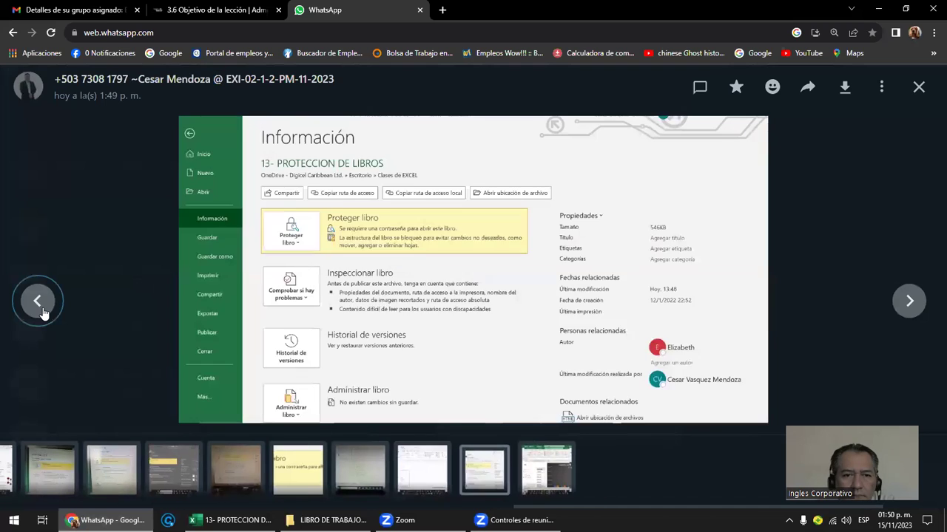
key("Right")
left_click(42, 312)
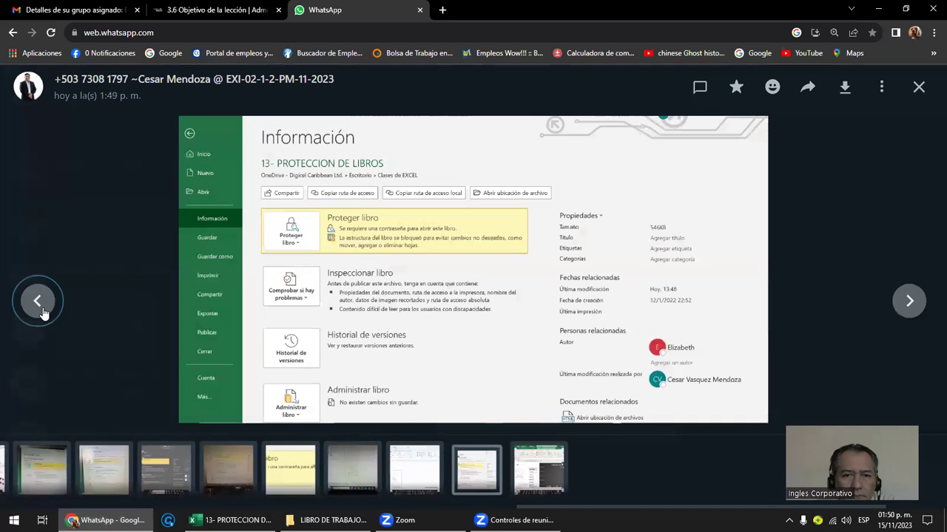
key("Right")
left_click(42, 312)
left_click(42, 312)
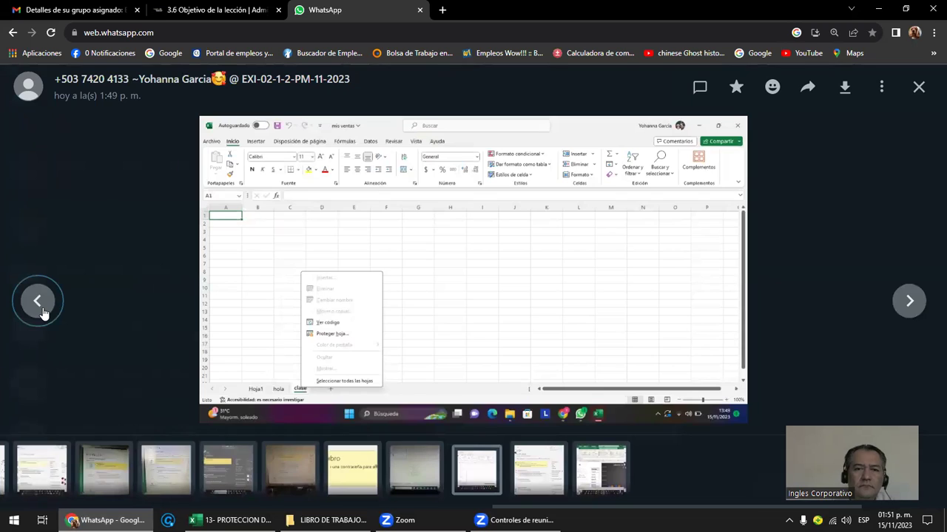
key("Escape")
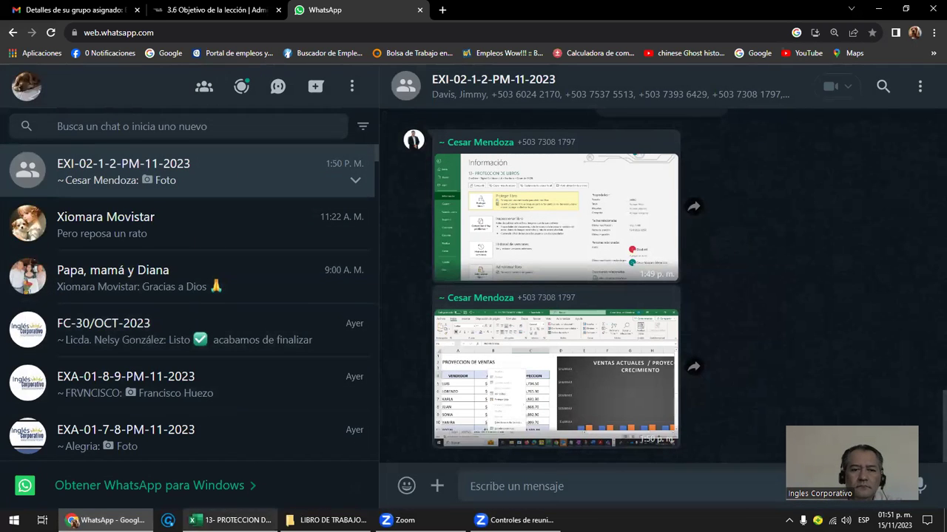
left_click(229, 520)
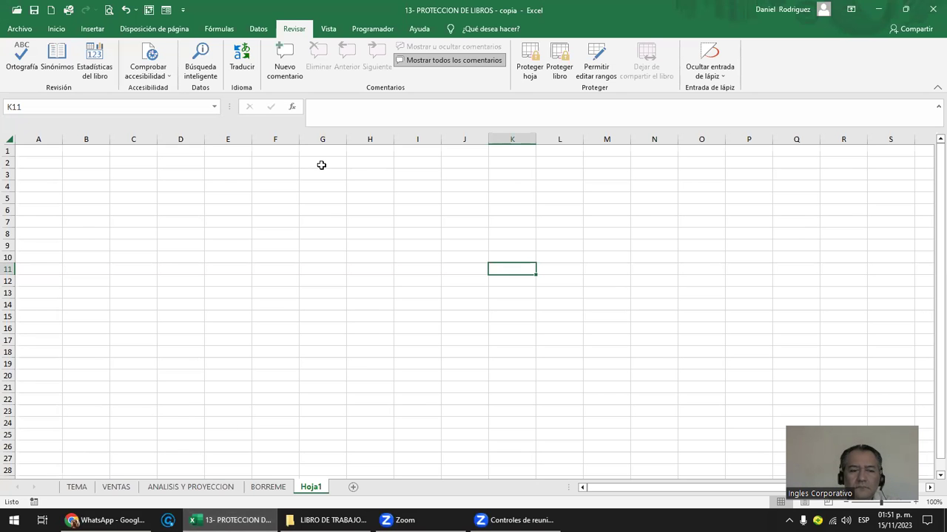
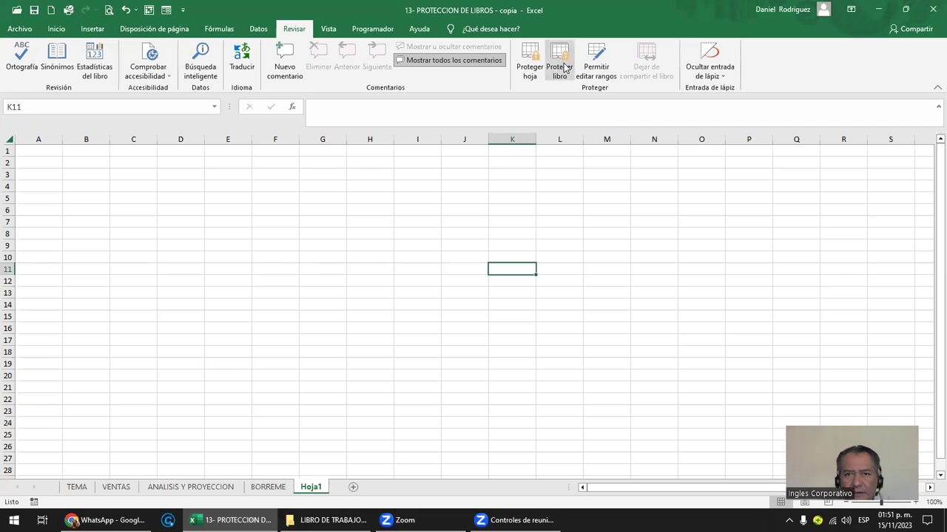
- Protect the workbook structure from File > Info with a password, confirming it twice
left_click(564, 67)
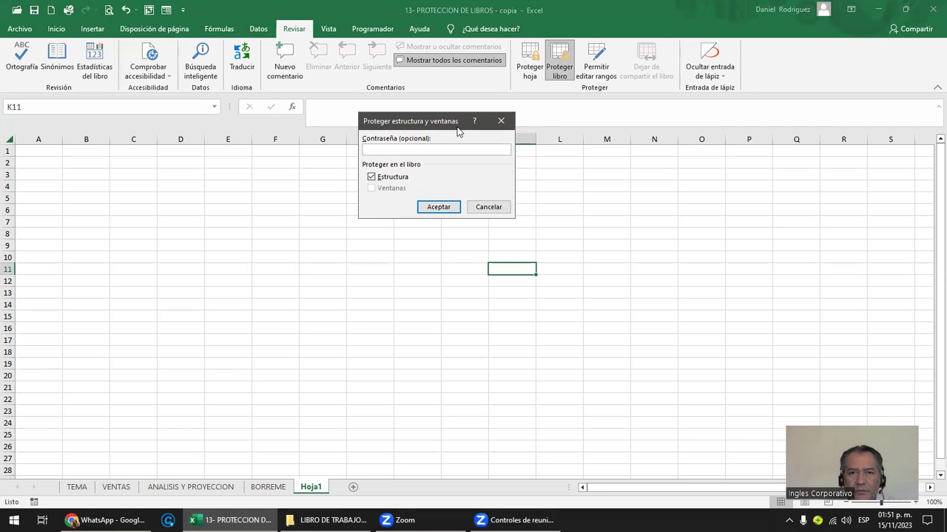
left_click(502, 121)
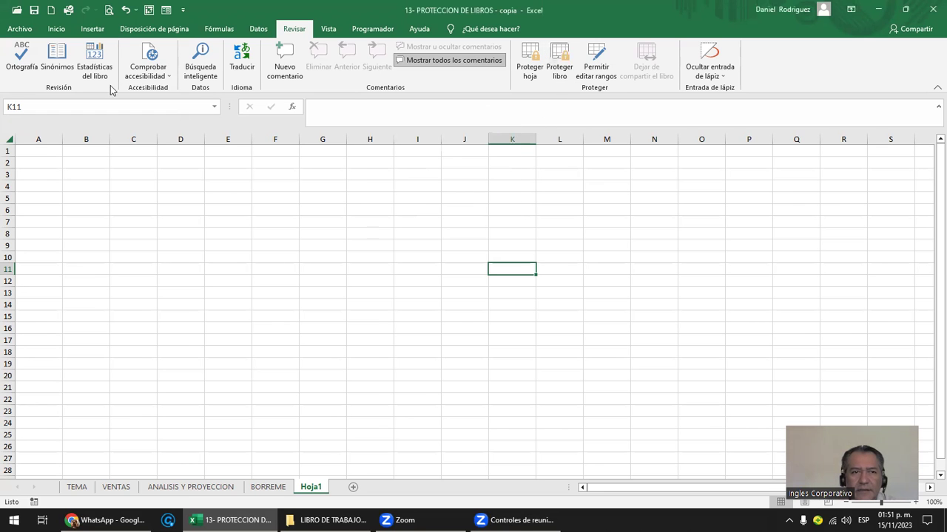
left_click(18, 29)
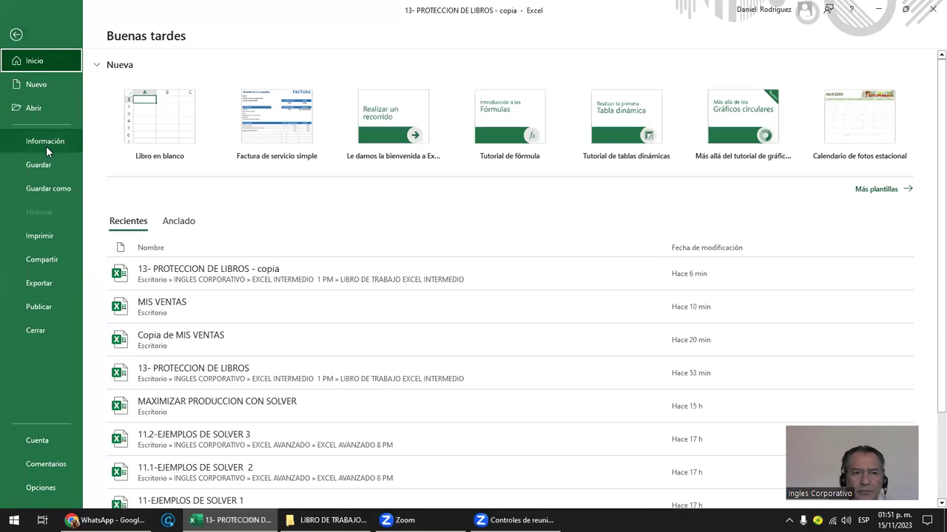
left_click(46, 143)
left_click(160, 165)
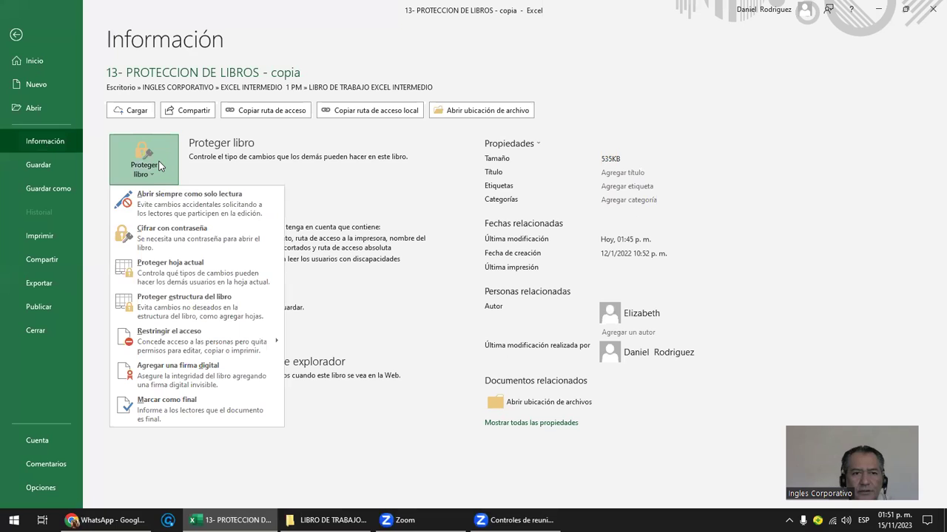
left_click(184, 314)
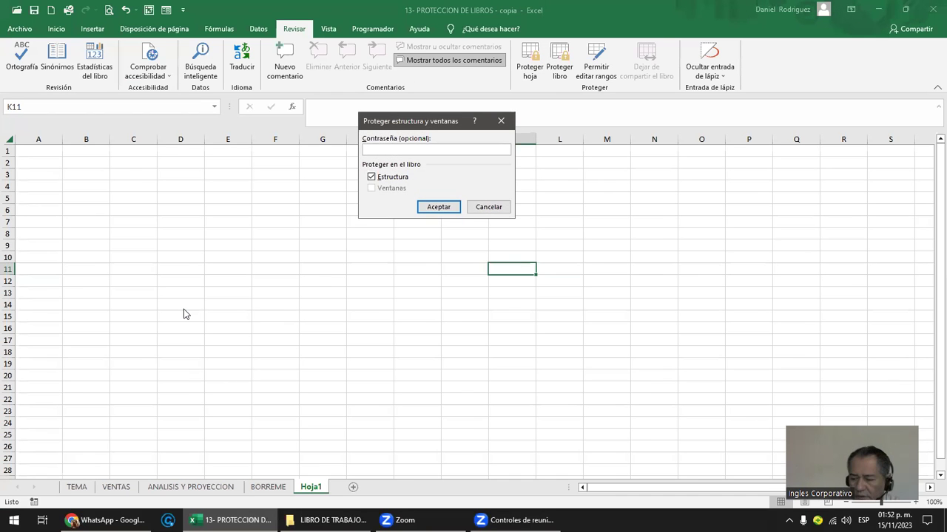
key("Return")
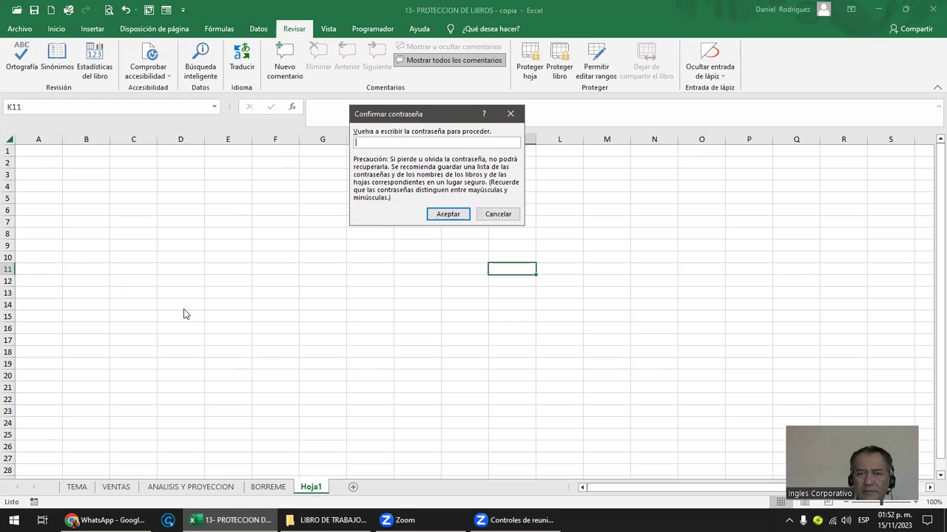
type("3")
key("Return")
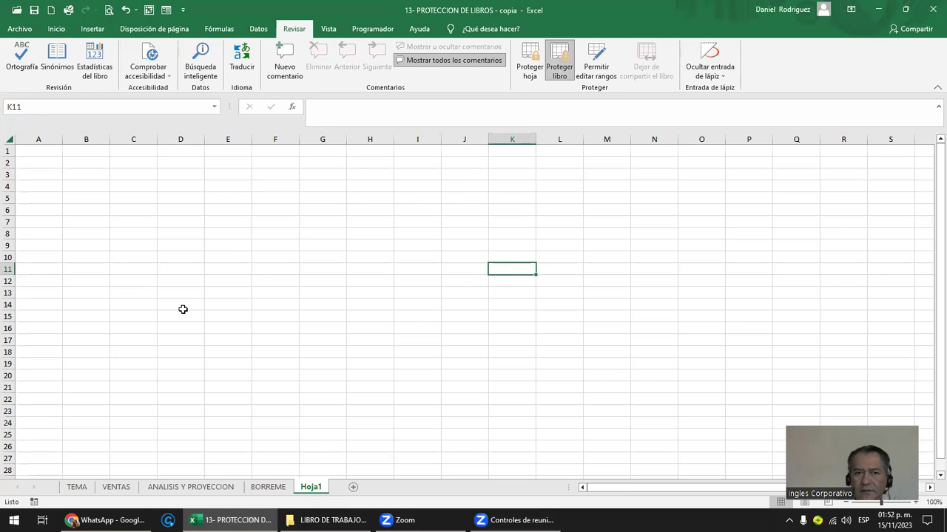
- Verify the BORREME tab and column G menus now show restricted sheet actions
right_click(267, 490)
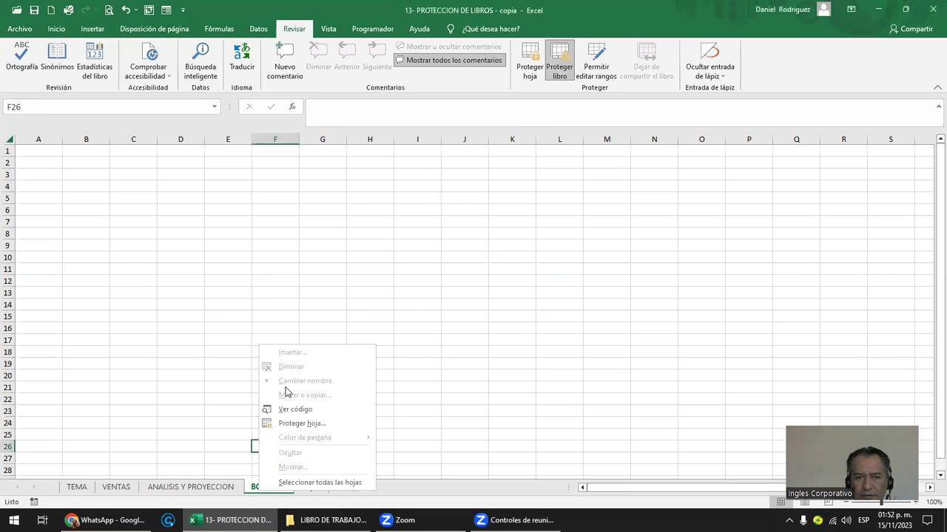
left_click(182, 350)
left_click(313, 139)
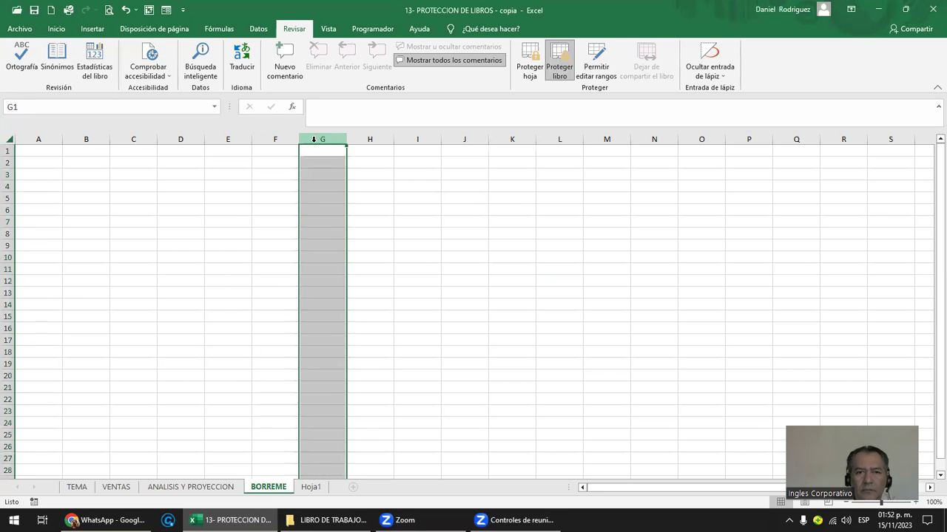
right_click(314, 139)
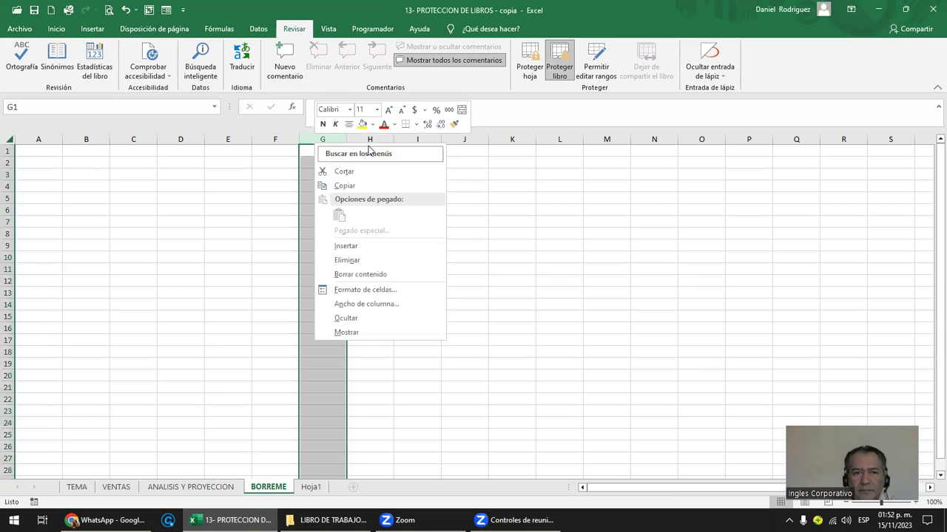
left_click(581, 259)
- Go to the ANALISIS Y PROYECCION sheet
left_click(497, 221)
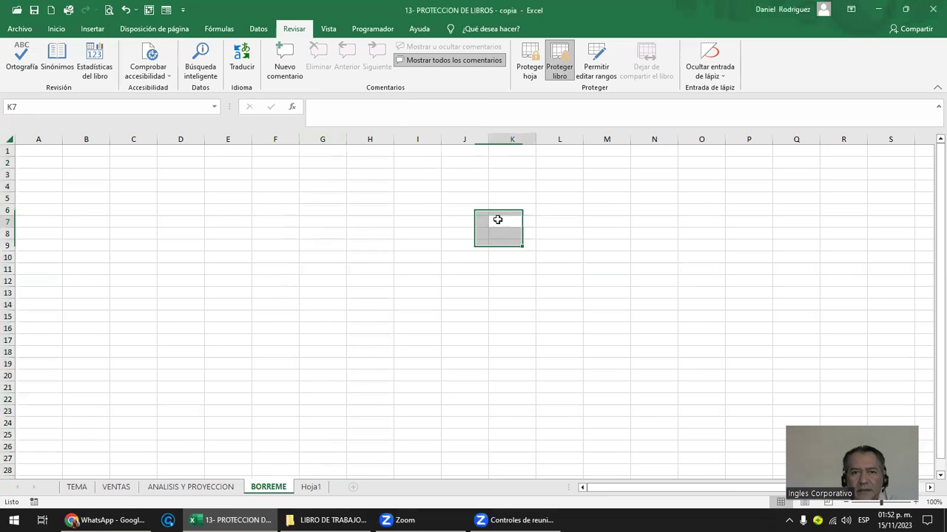
left_click(140, 30)
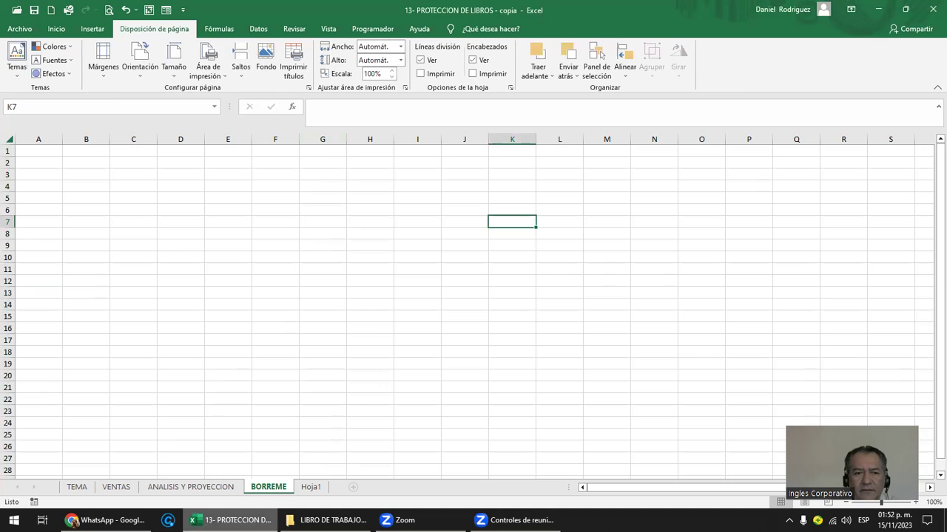
left_click(203, 487)
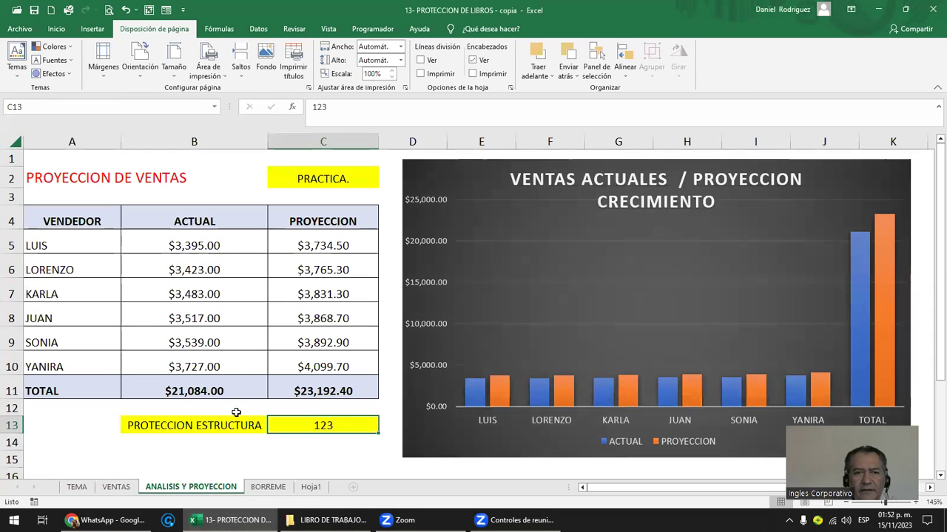
- Unprotect the workbook from Revisar > Proteger libro by entering the structure password
left_click(219, 28)
left_click(258, 28)
left_click(293, 28)
left_click(328, 28)
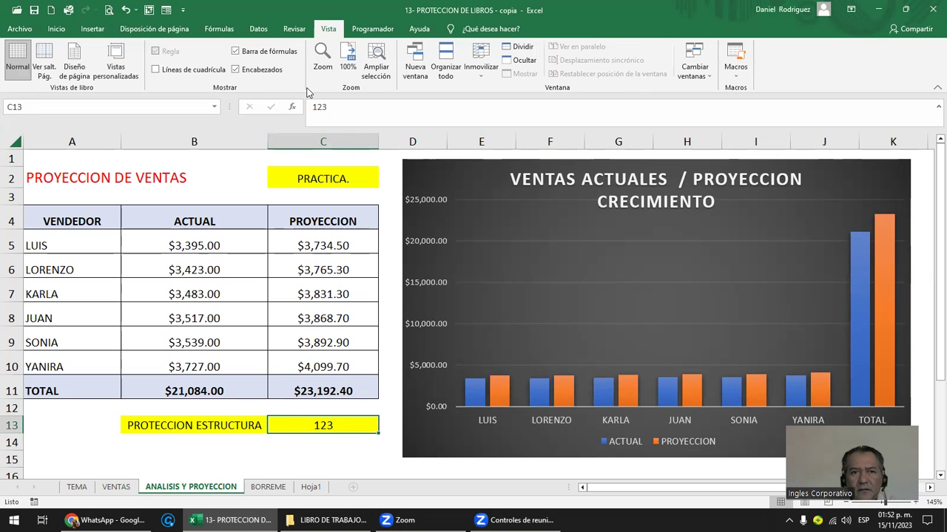
left_click(293, 30)
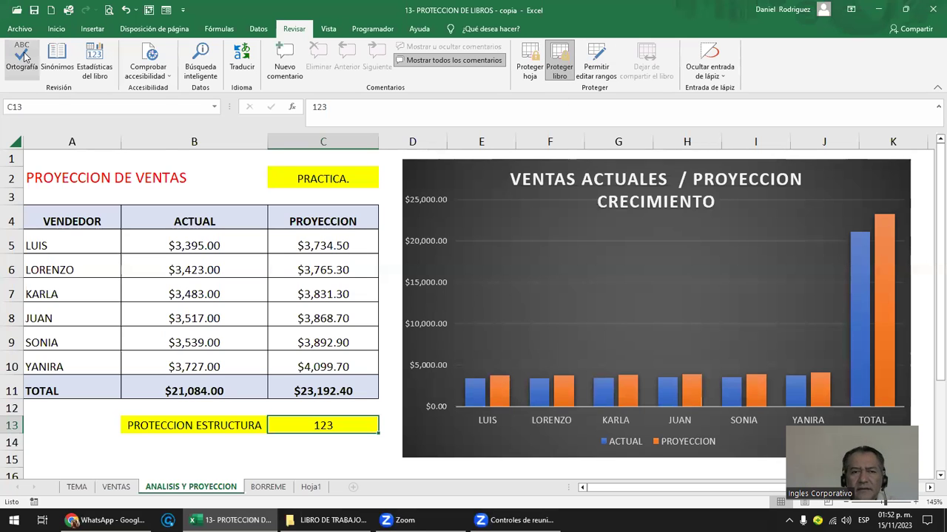
left_click(559, 71)
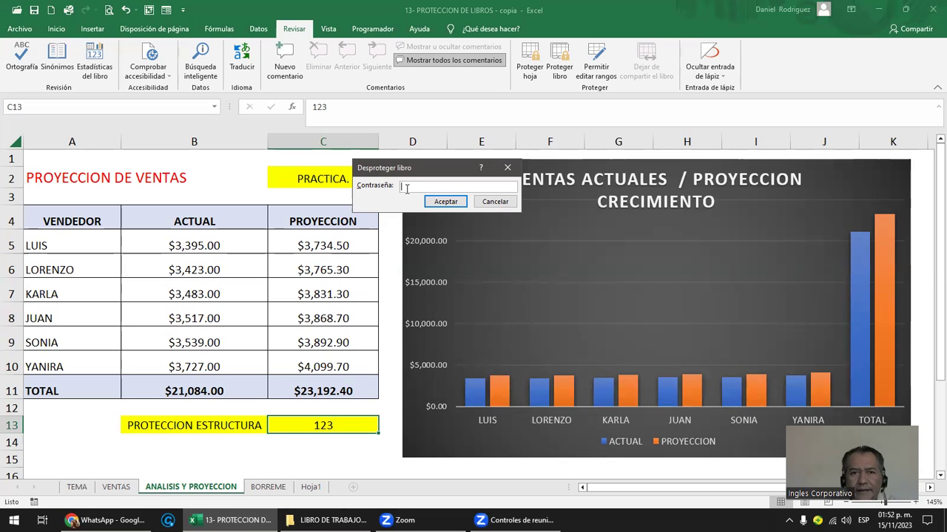
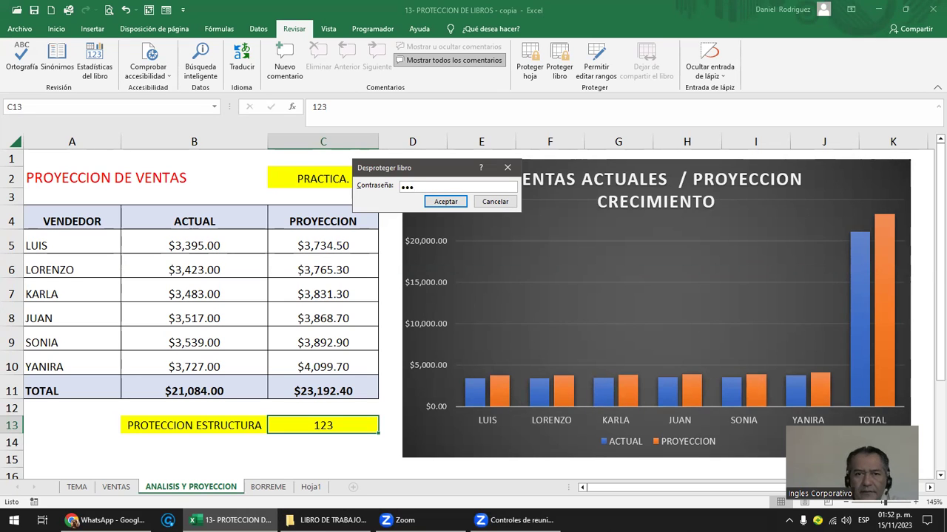
key("Return")
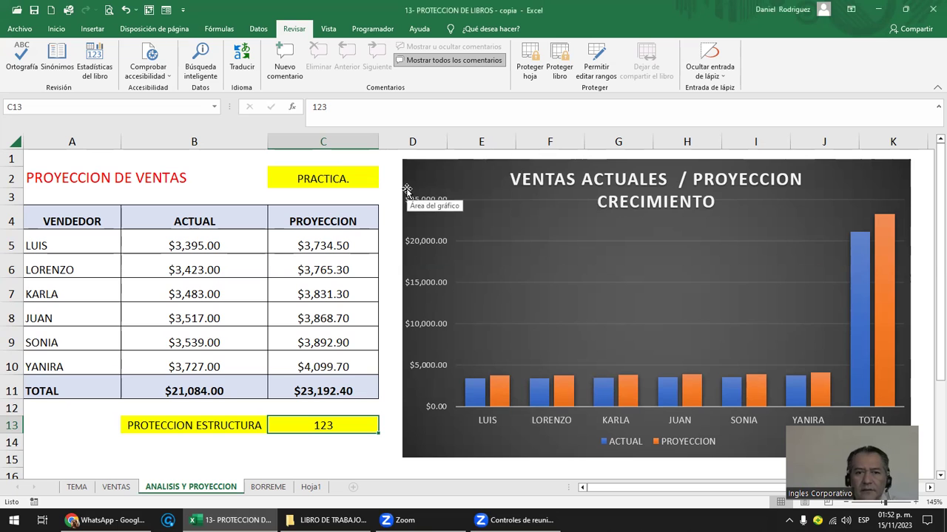
- Switch to Hoja1 and cancel the ribbon's Proteger libro dialog without protecting
right_click(311, 489)
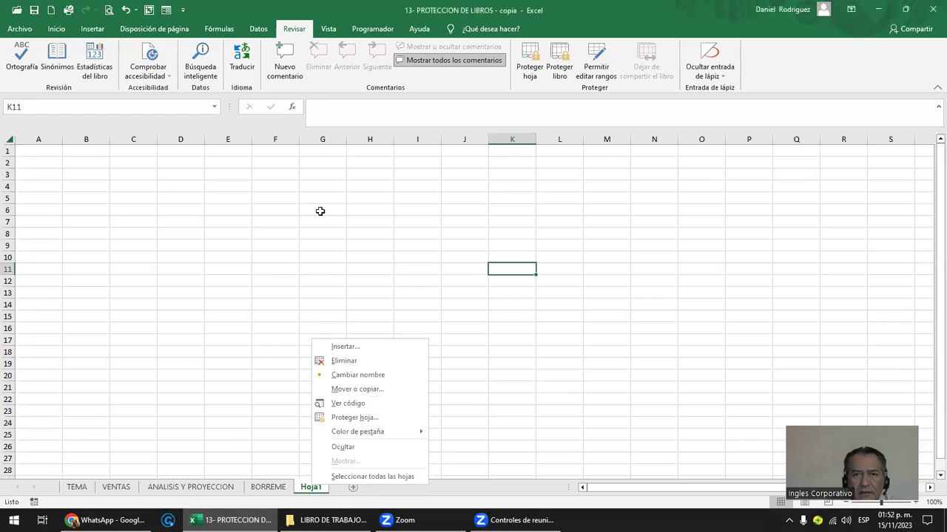
left_click(549, 65)
left_click(553, 65)
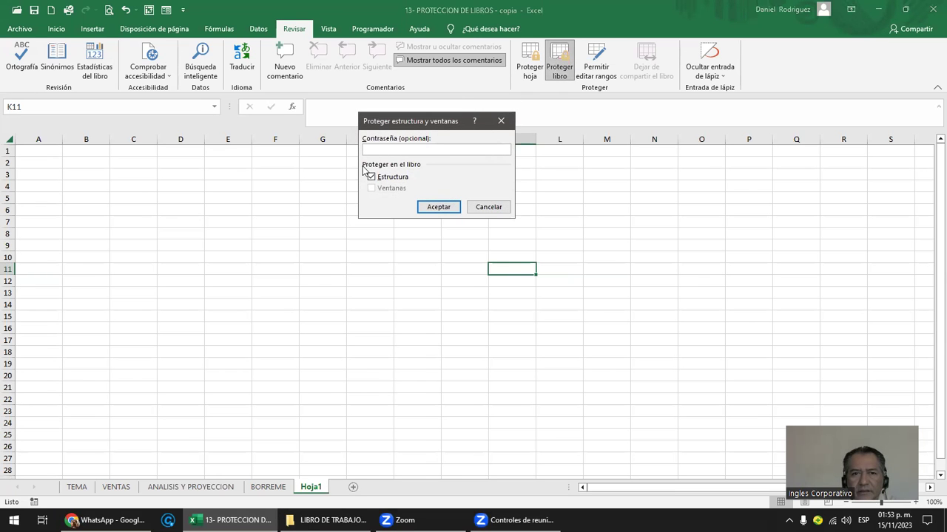
left_click(488, 207)
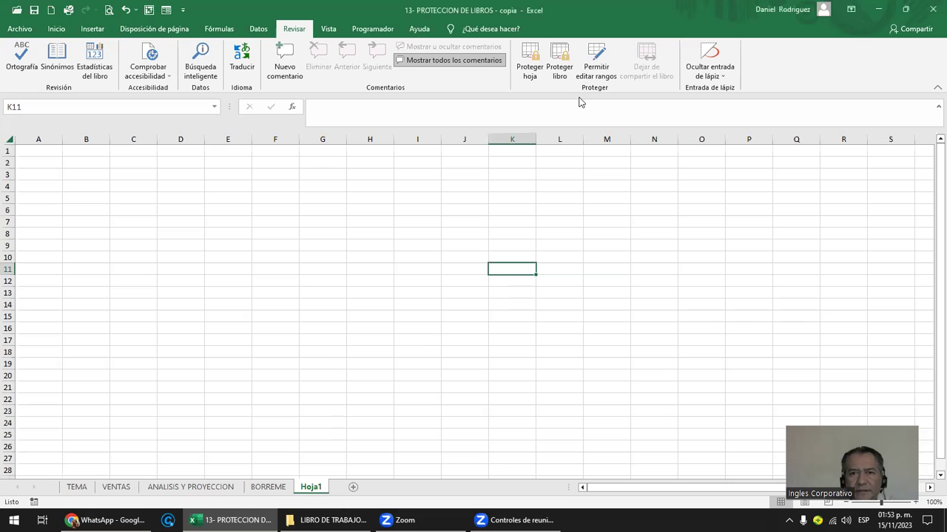
- Bring up Proteger estructura del libro from File > Info, then close it unprotected twice
left_click(20, 28)
left_click(41, 142)
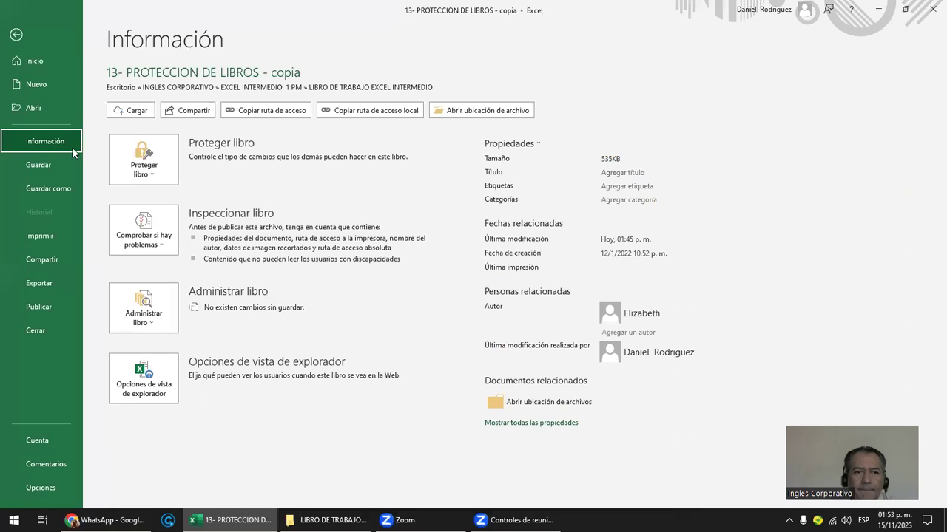
left_click(164, 163)
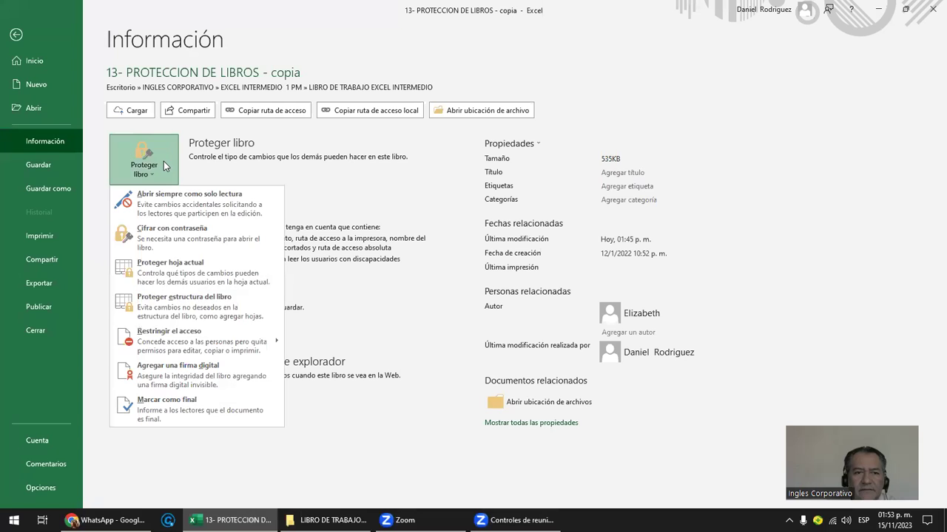
left_click(181, 308)
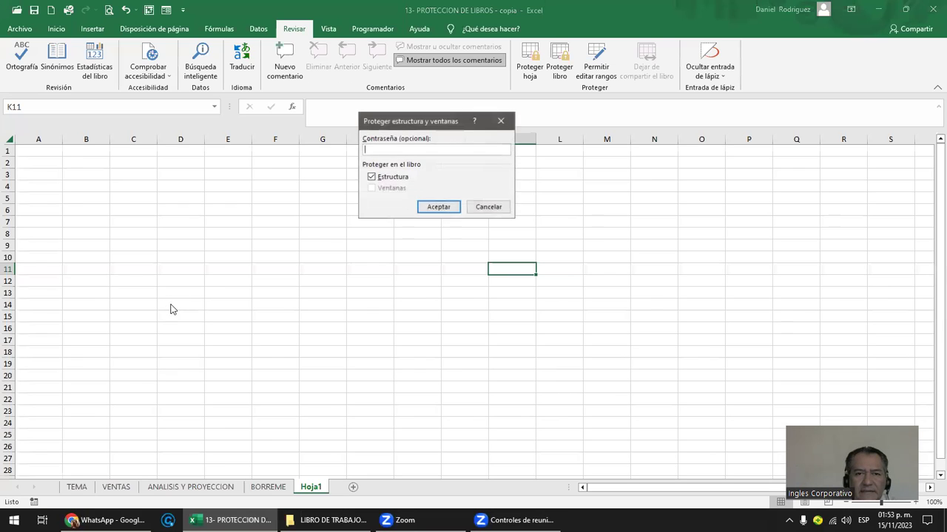
key("Return")
left_click(554, 71)
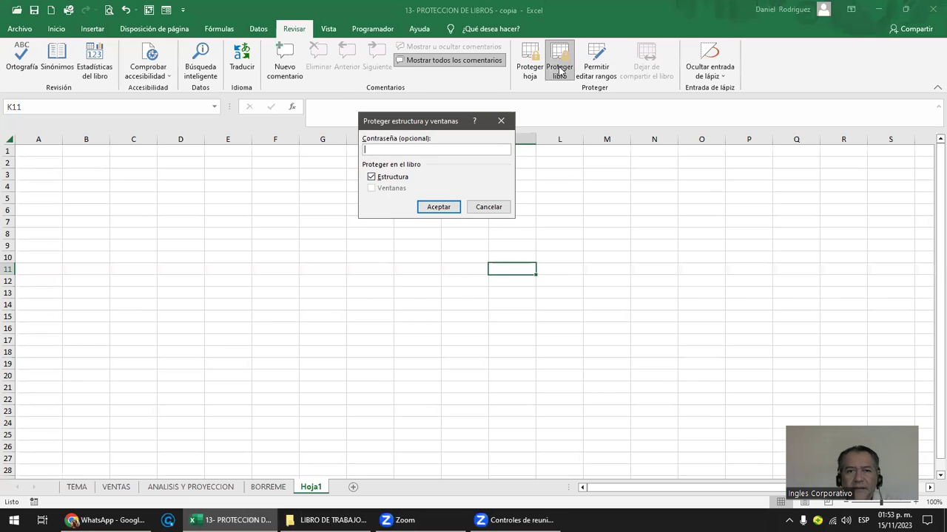
left_click(488, 208)
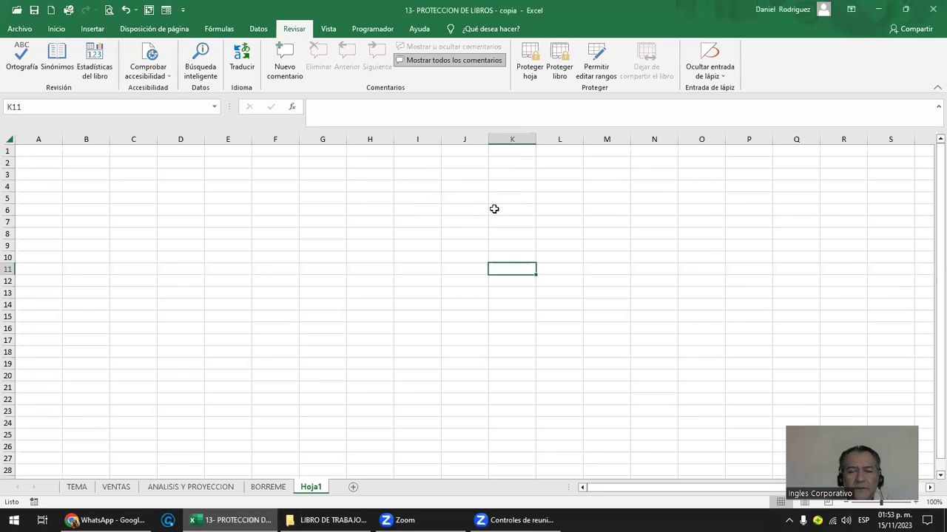
- Delete the blank Hoja1 sheet from its tab menu, leaving BORREME as the last sheet
mouse_move(69, 505)
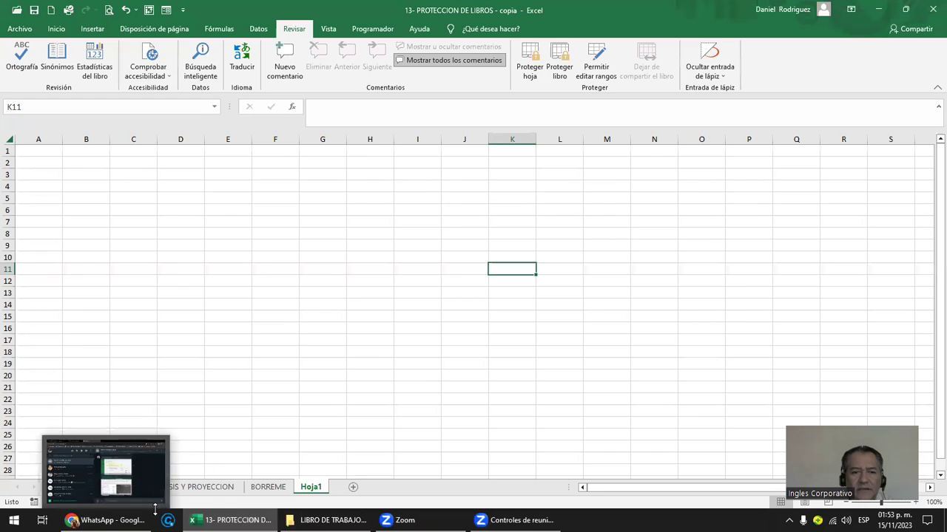
left_click(180, 329)
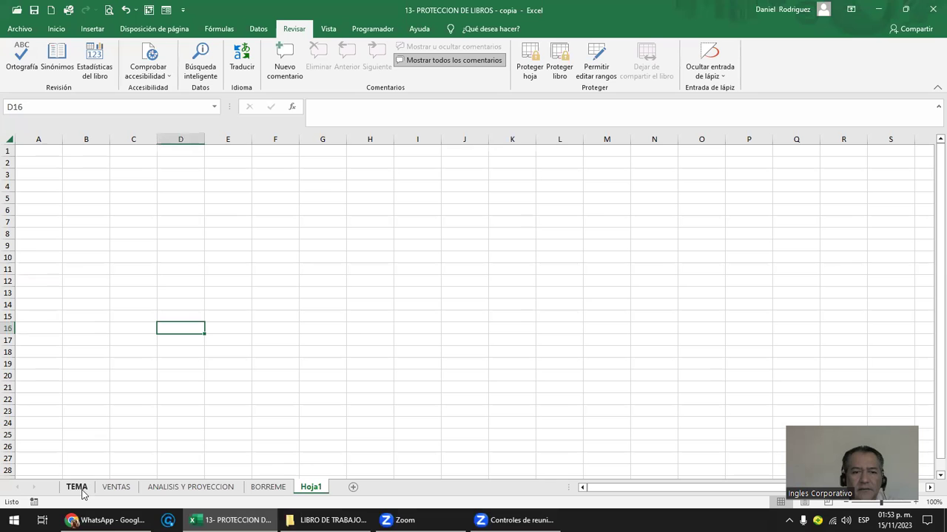
left_click(268, 487)
right_click(268, 486)
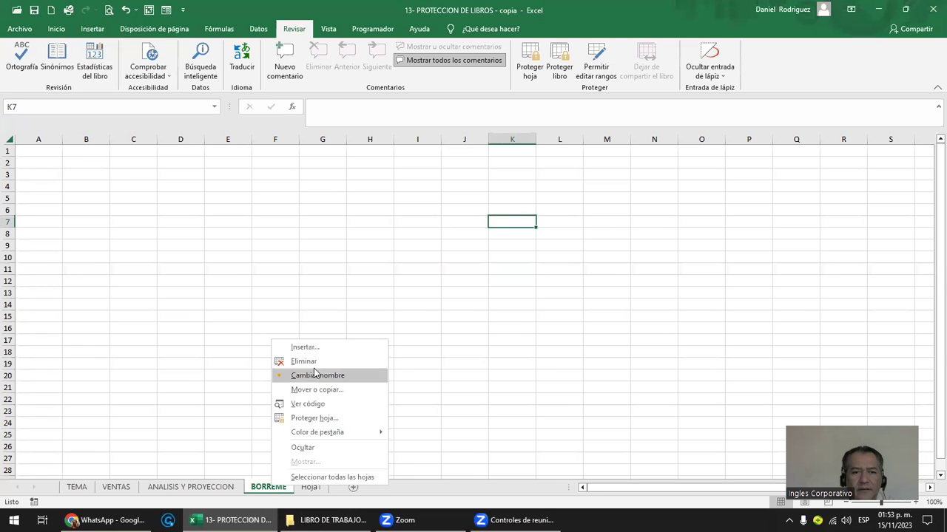
left_click(312, 487)
right_click(314, 487)
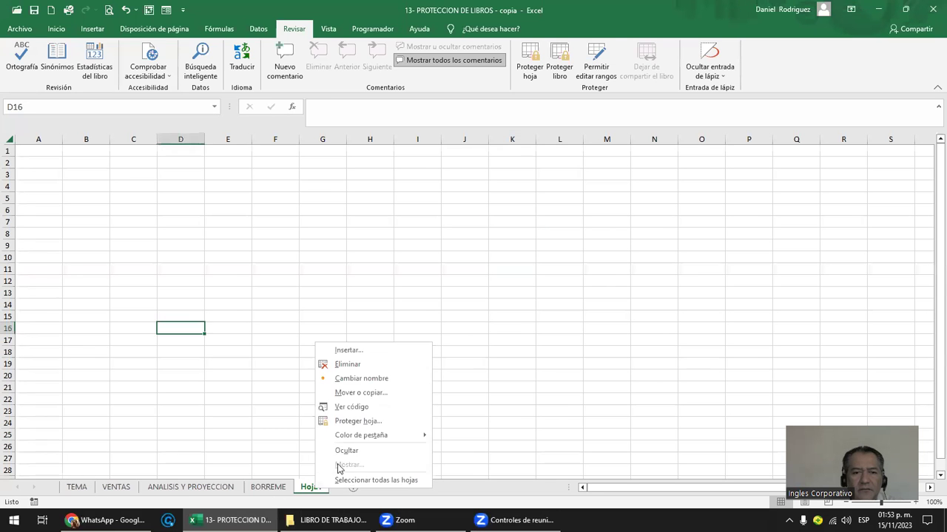
left_click(391, 364)
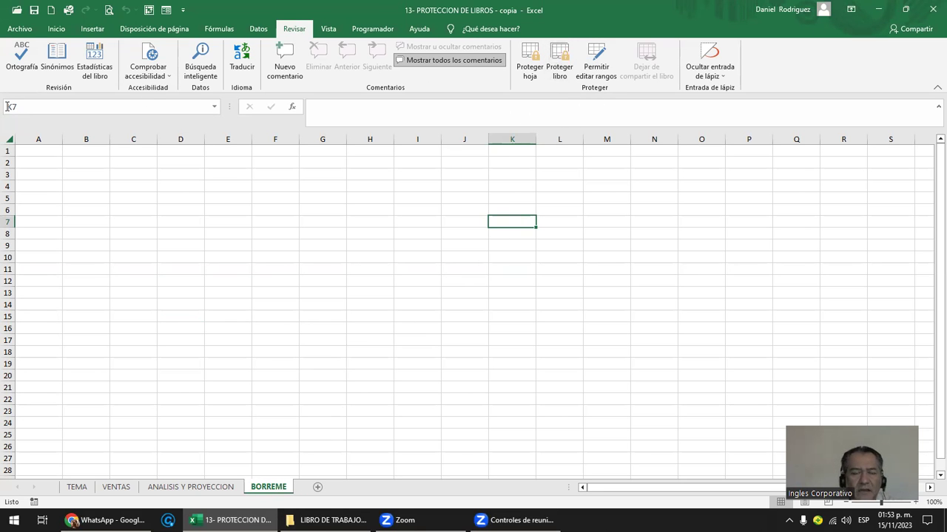
left_click(19, 29)
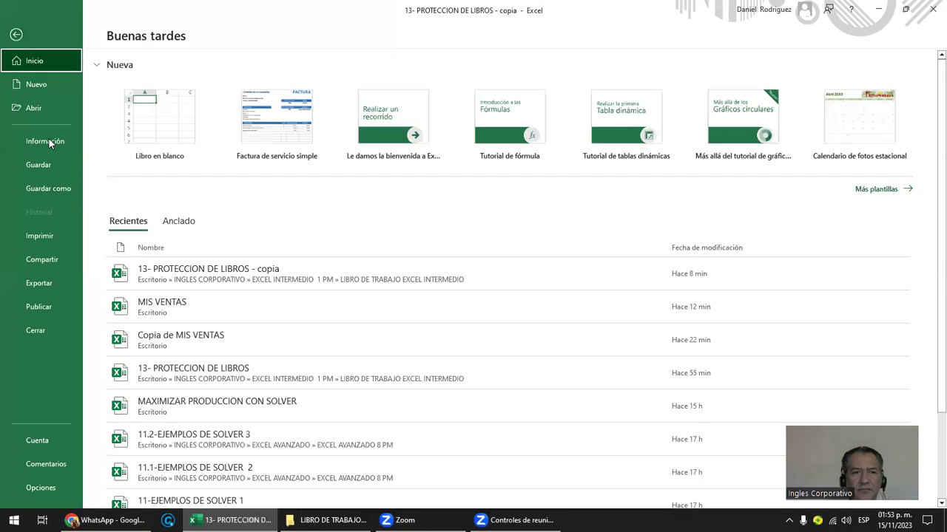
- Review the Protect Workbook options on the File > Info page
left_click(48, 140)
left_click(144, 157)
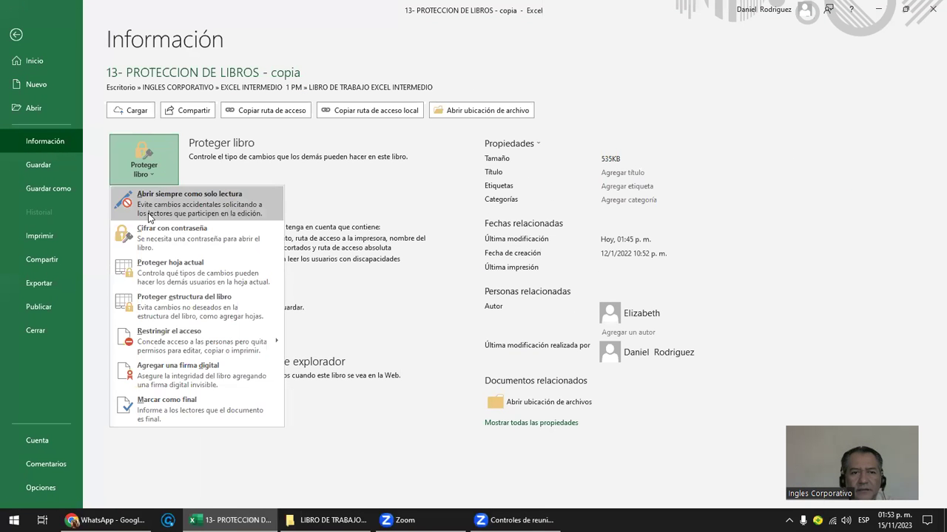
left_click(16, 35)
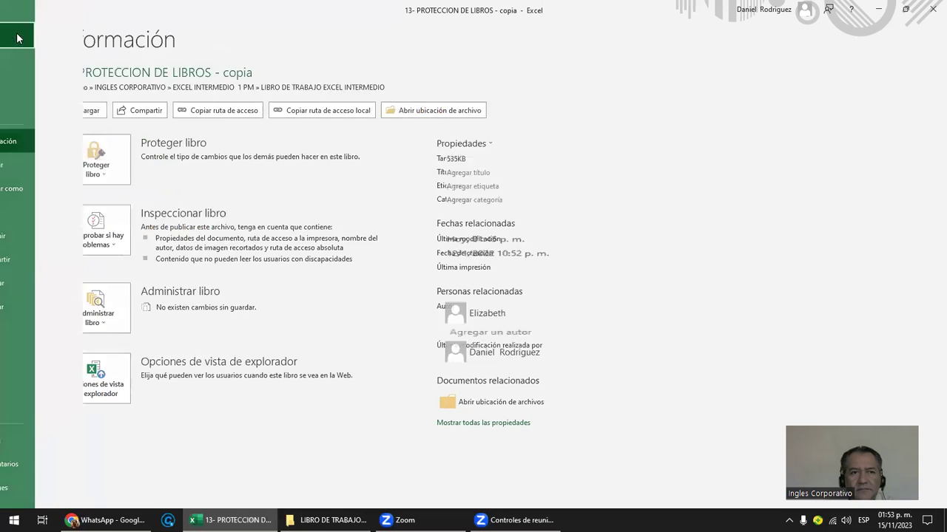
- Move the yellow arrow on TEMA up beside 'Protección de hoja'
left_click(76, 488)
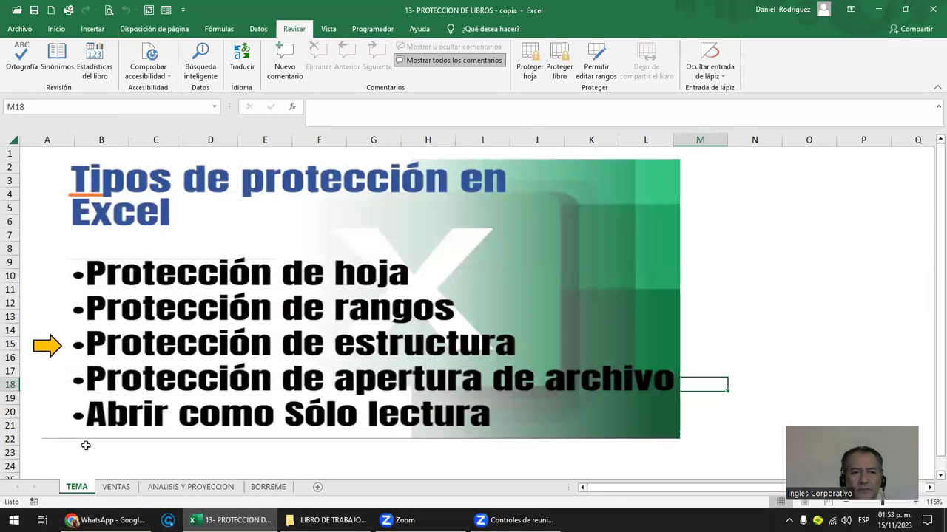
left_click(45, 346)
left_click_drag(45, 346, 43, 278)
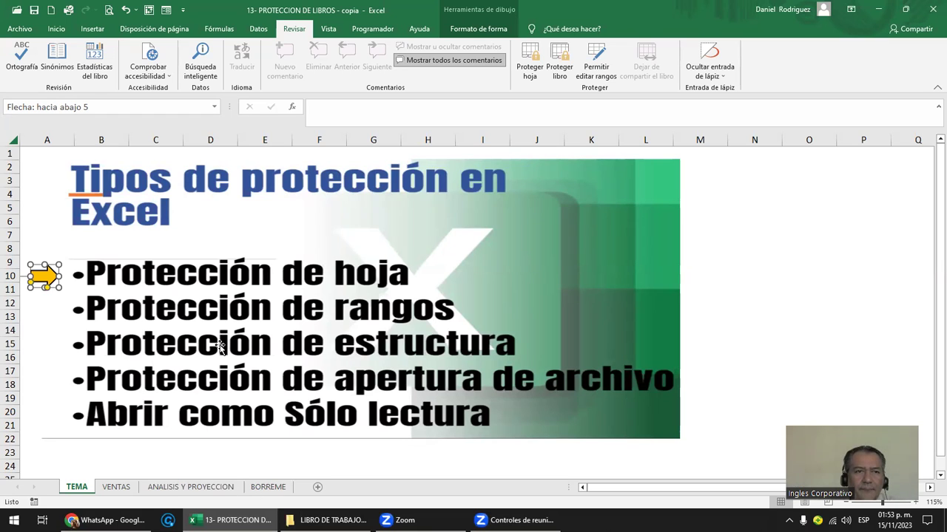
- Recheck the File > Info workbook protection options and return to the worksheet
left_click(29, 29)
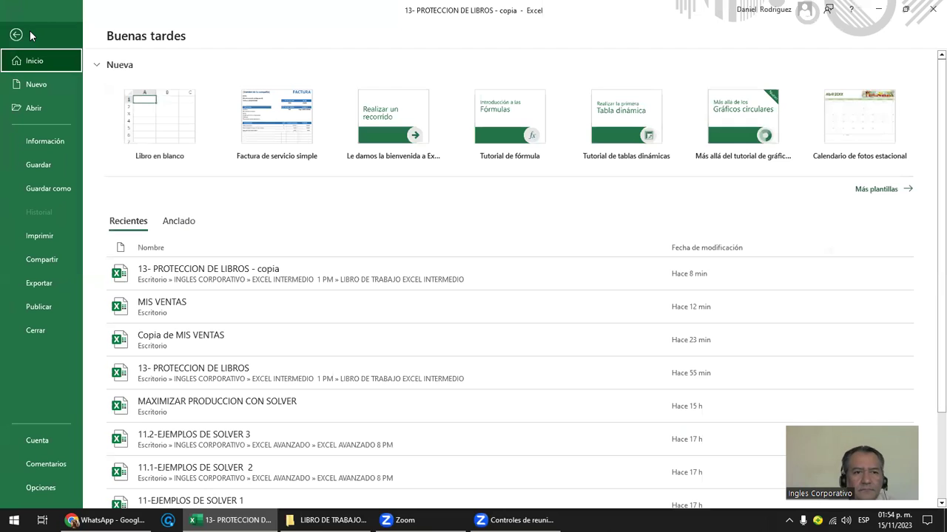
left_click(47, 141)
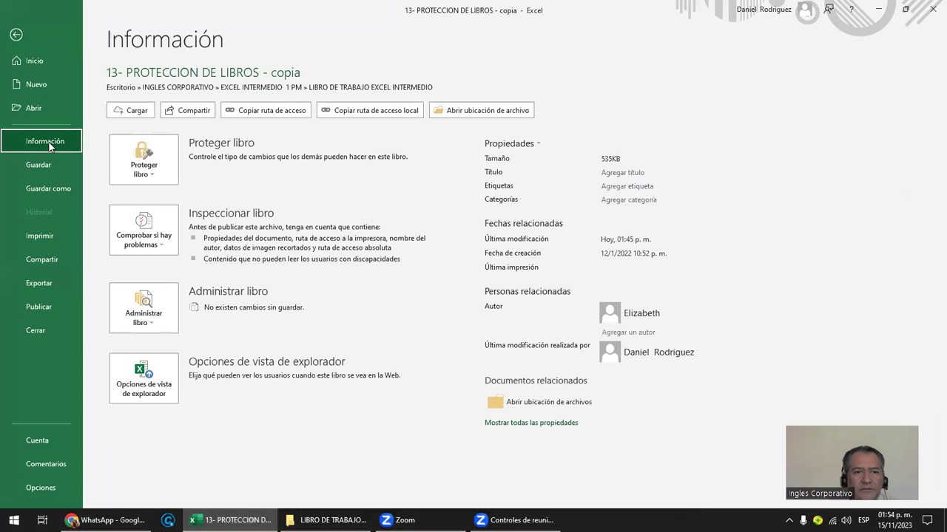
left_click(167, 171)
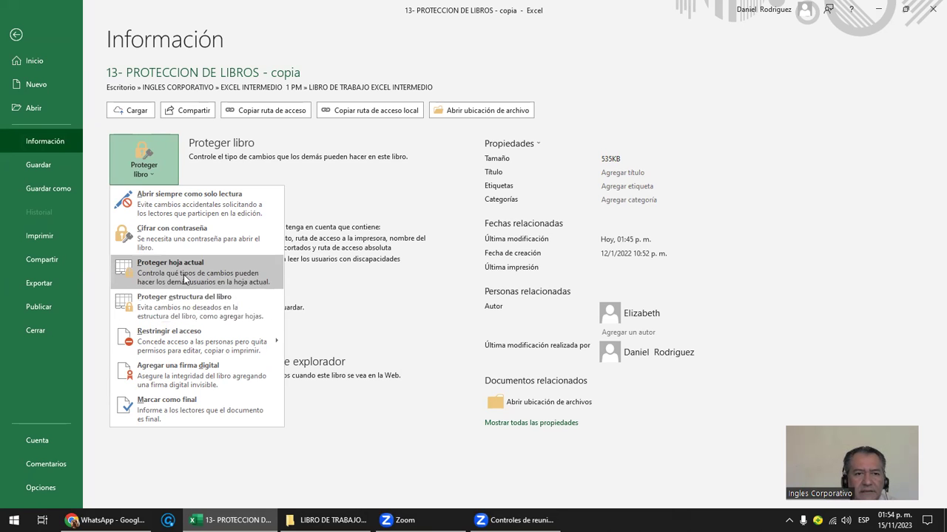
key("Escape")
key("Escape")
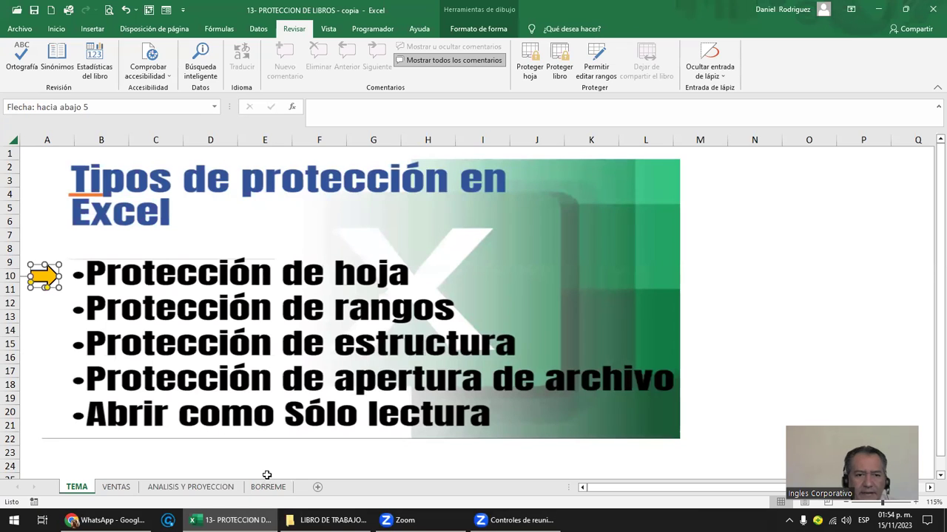
- Copy the VENDEDOR / SUCURSAL 1 table A4:B11 from VENTAS into A4 of BORREME
left_click(268, 488)
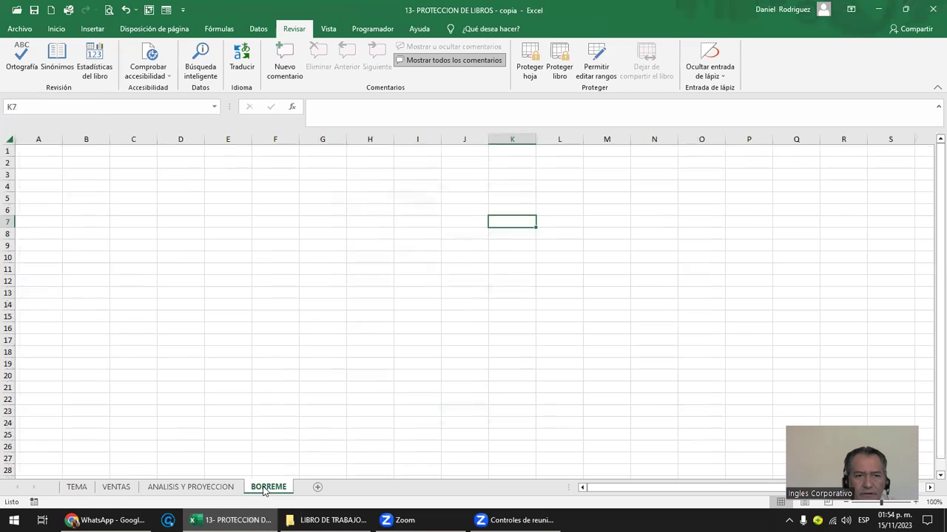
left_click(193, 488)
left_click(268, 487)
left_click(116, 183)
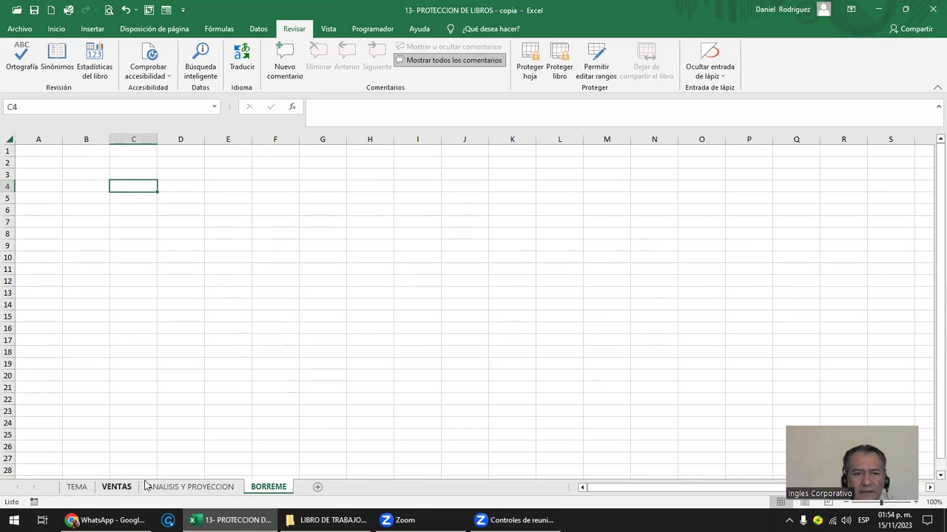
left_click(116, 488)
left_click(76, 214)
left_click_drag(155, 267, 195, 409)
key("ctrl+c")
left_click(267, 487)
left_click(62, 185)
key("ctrl+v")
- Bring up the Protect Sheet settings for BORREME
scroll(78, 207, "up", 6)
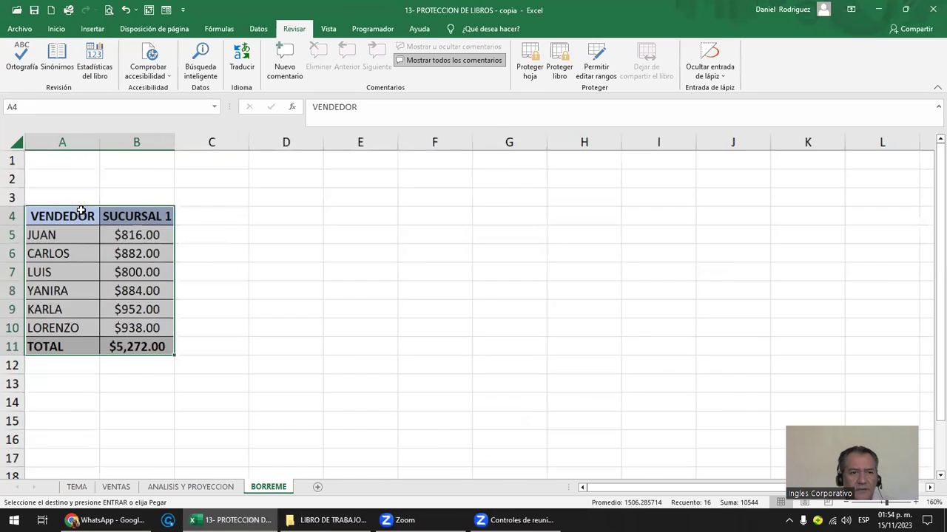
left_click(203, 190)
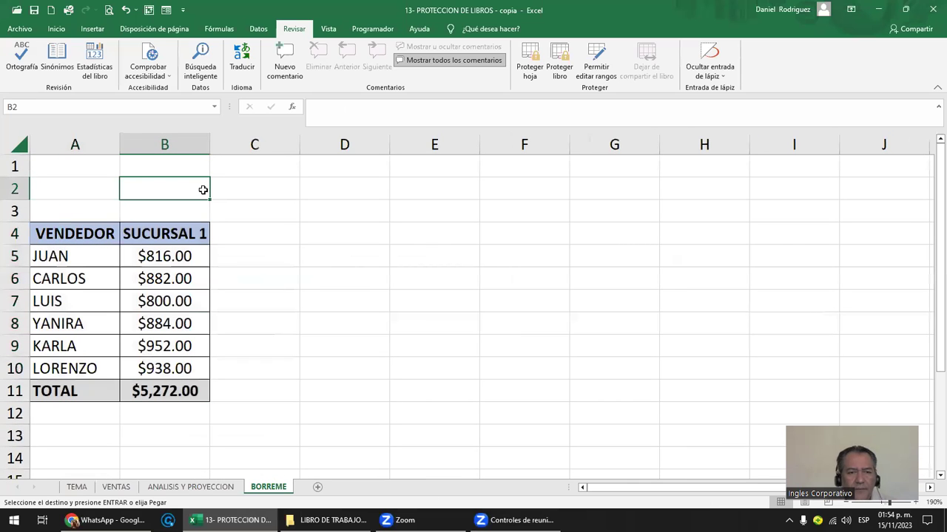
right_click(272, 491)
key("Escape")
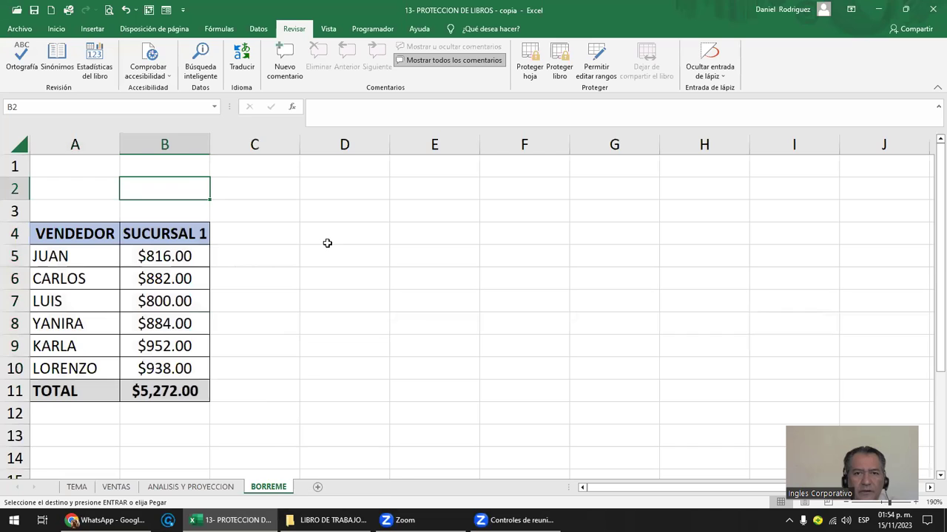
left_click(527, 68)
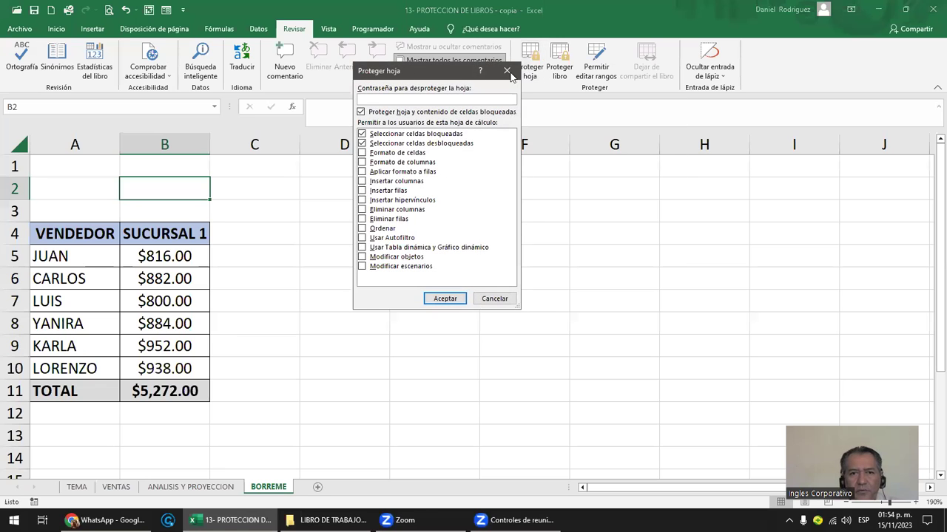
- Protect BORREME with a confirmed password, allowing insert and delete of rows and columns
left_click_drag(410, 74, 393, 163)
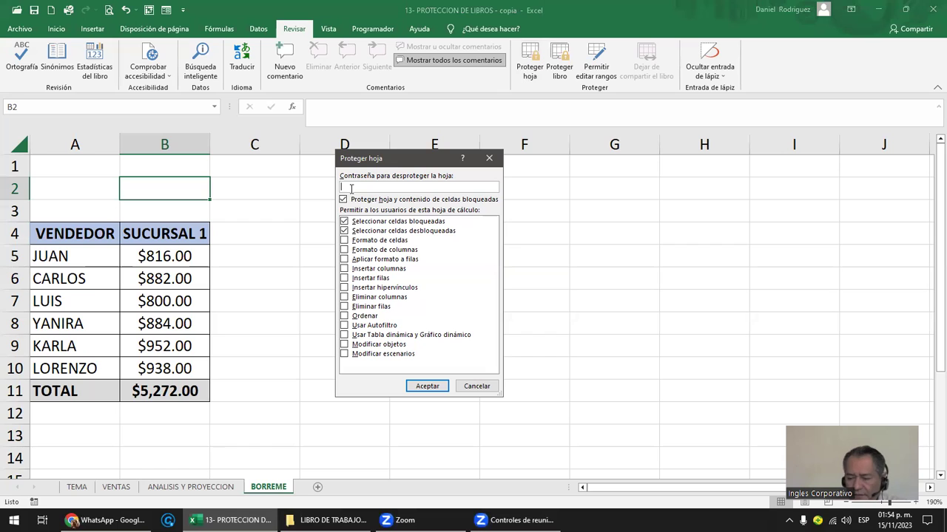
type("23")
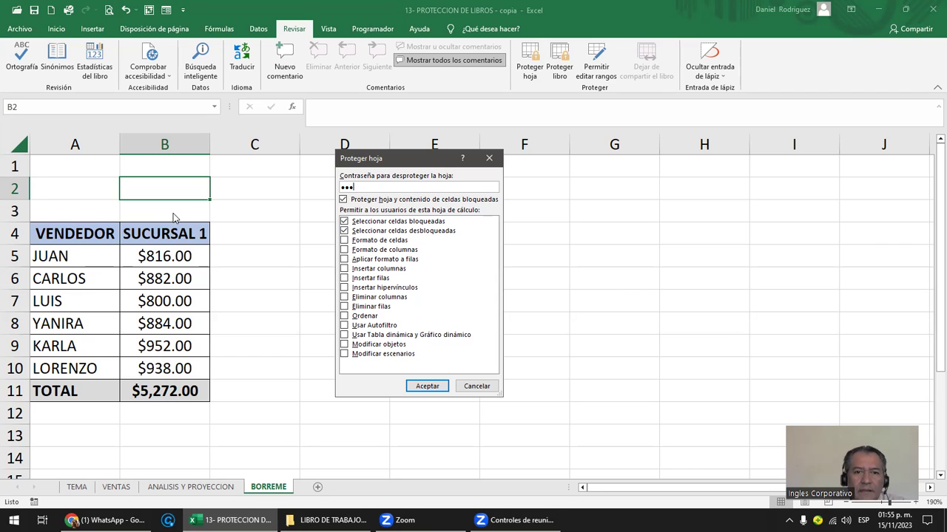
left_click(343, 306)
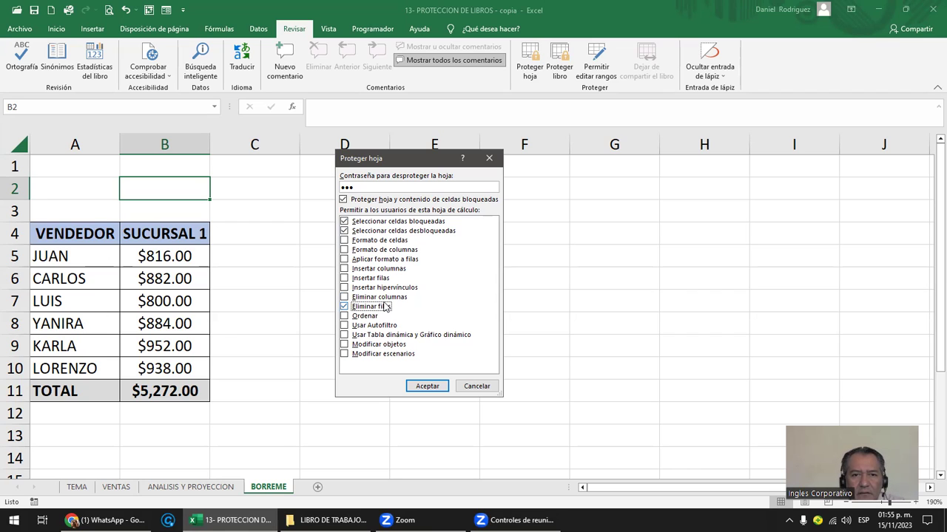
left_click(344, 296)
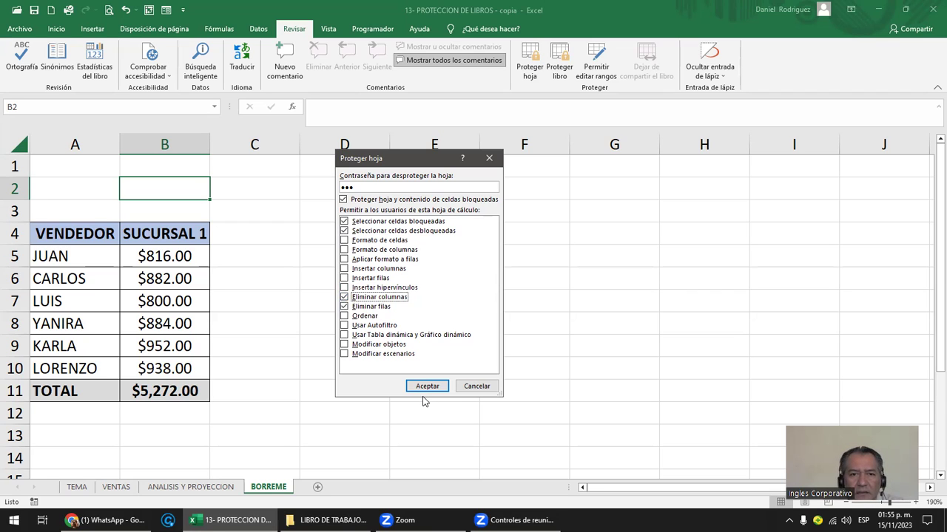
left_click(345, 269)
left_click(344, 279)
left_click(426, 386)
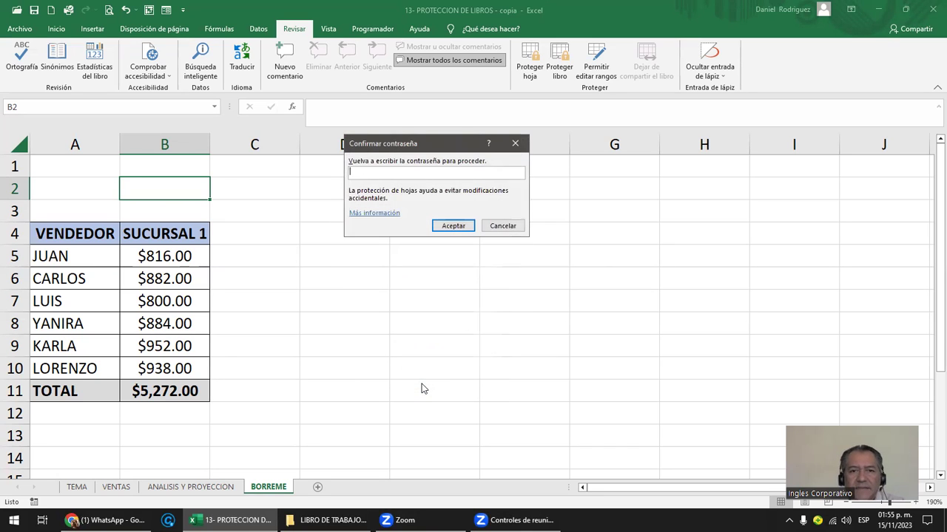
key("Return")
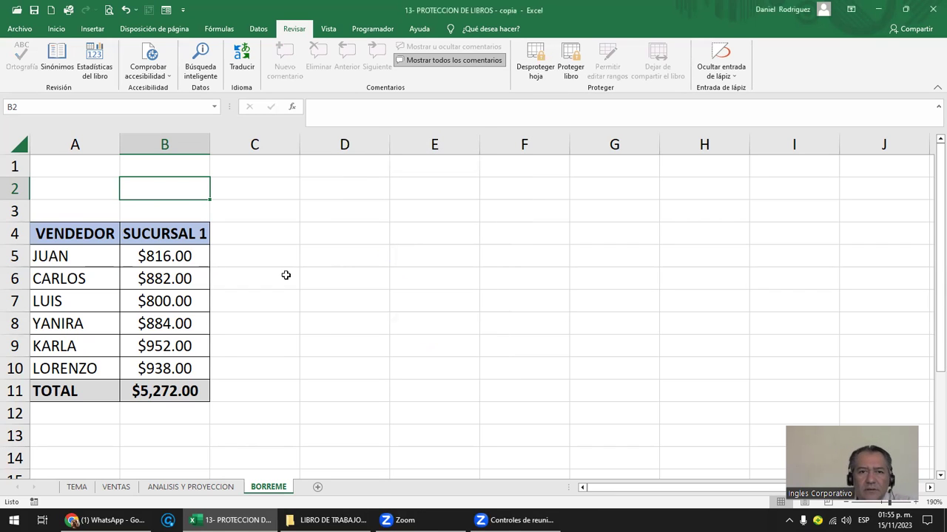
left_click(21, 29)
left_click(51, 141)
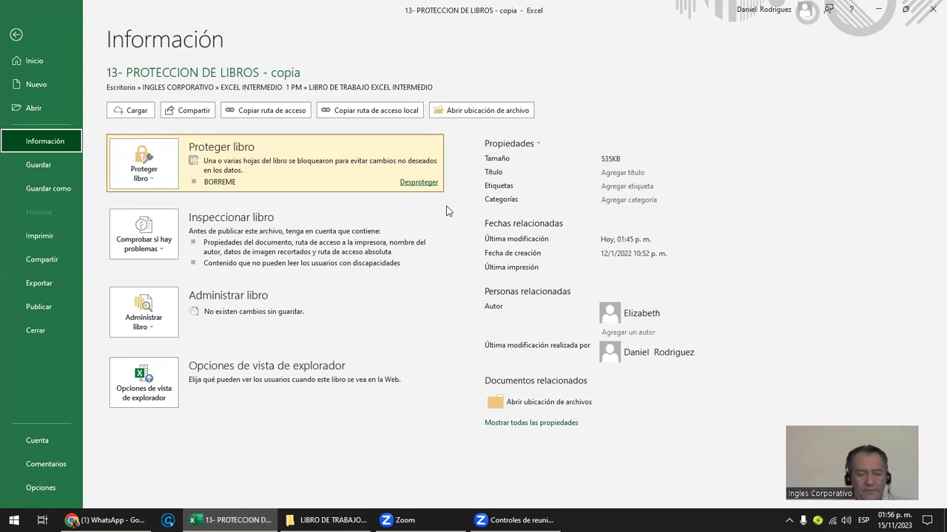
key("Escape")
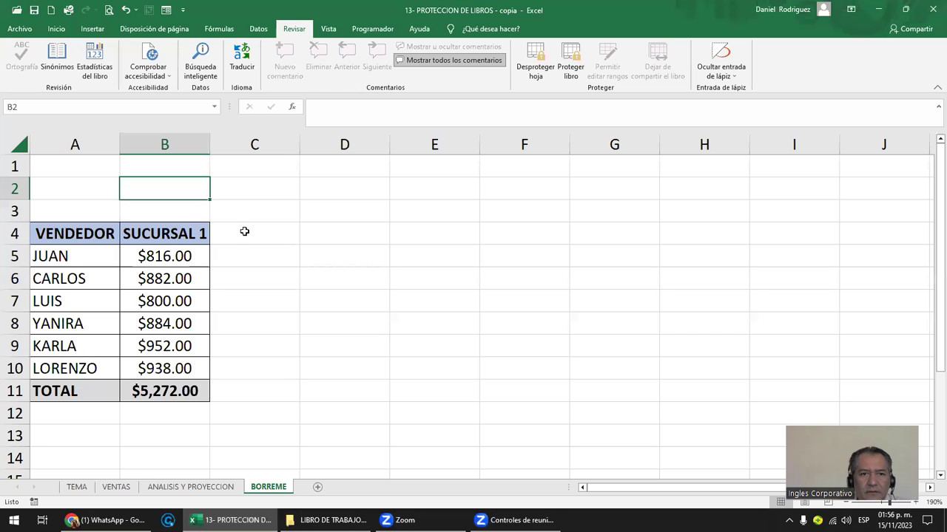
right_click(262, 147)
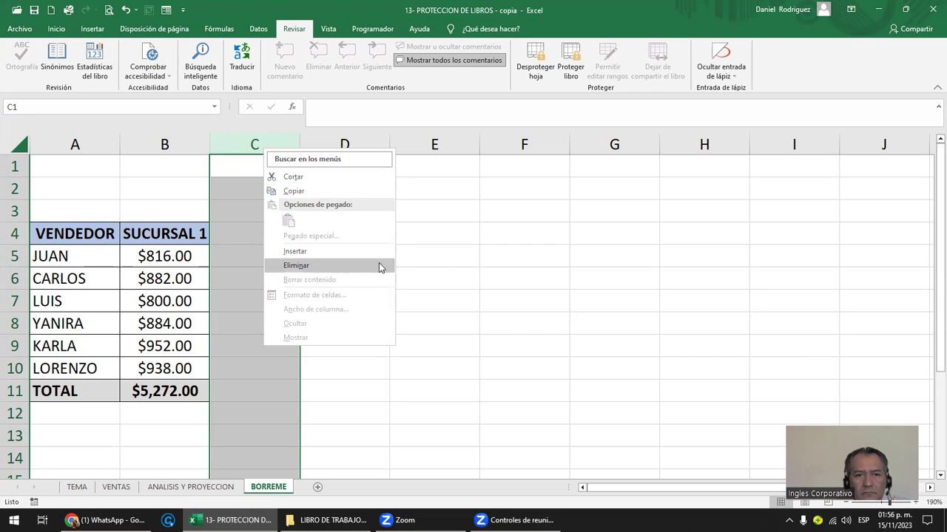
left_click(379, 264)
left_click(34, 13)
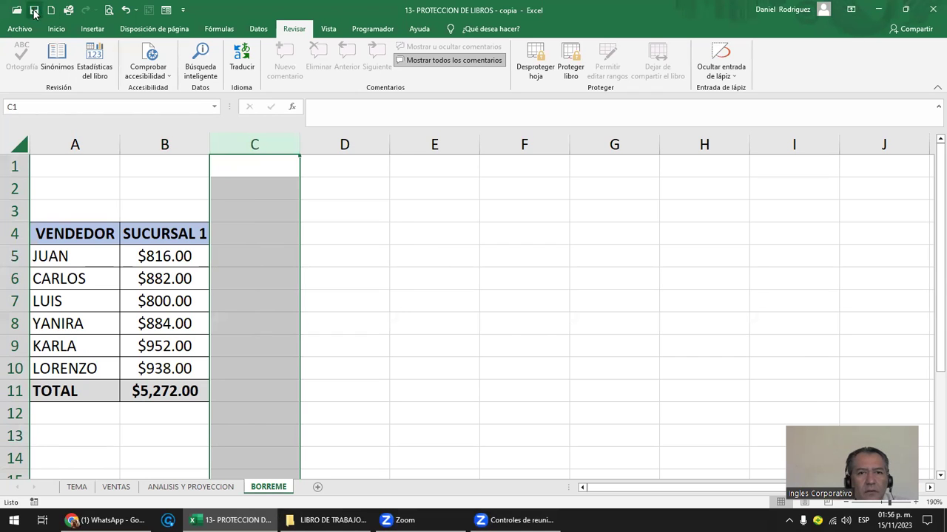
left_click(365, 188)
right_click(265, 144)
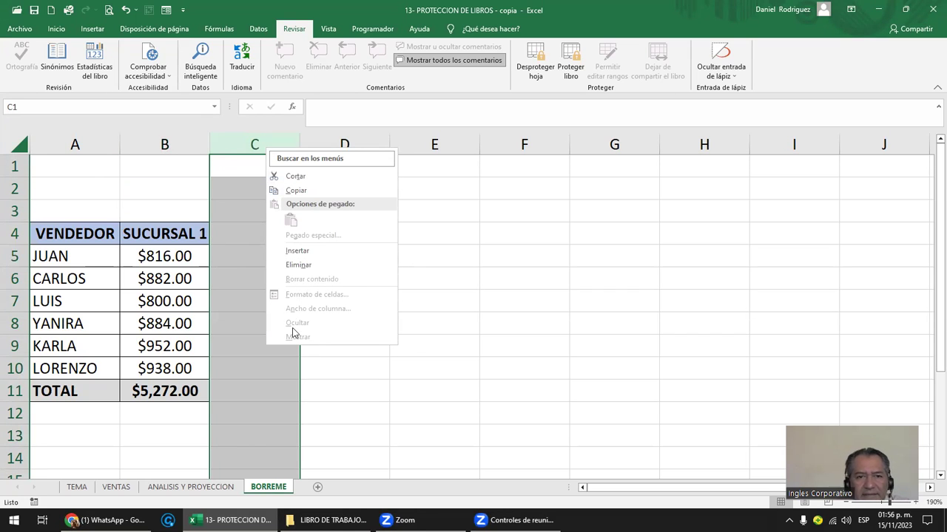
key("Escape")
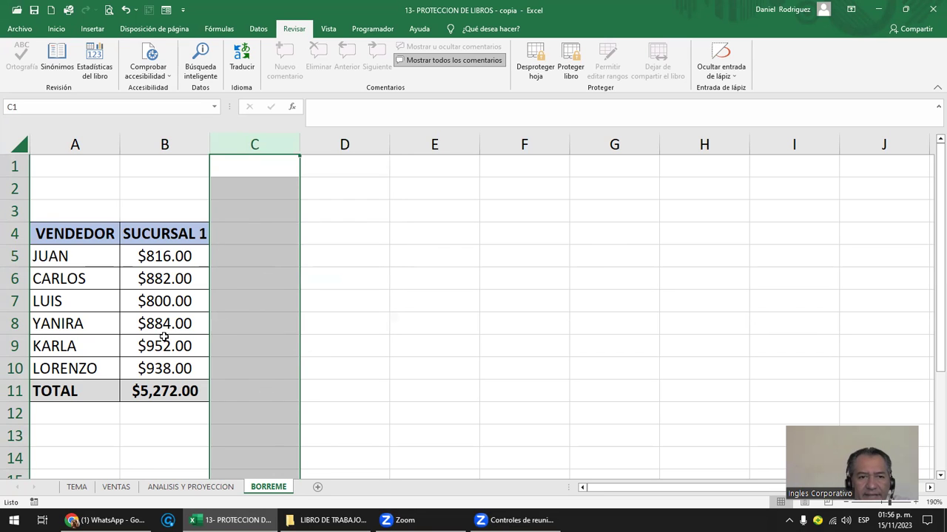
left_click(205, 376)
left_click(219, 489)
left_click(287, 142)
right_click(287, 142)
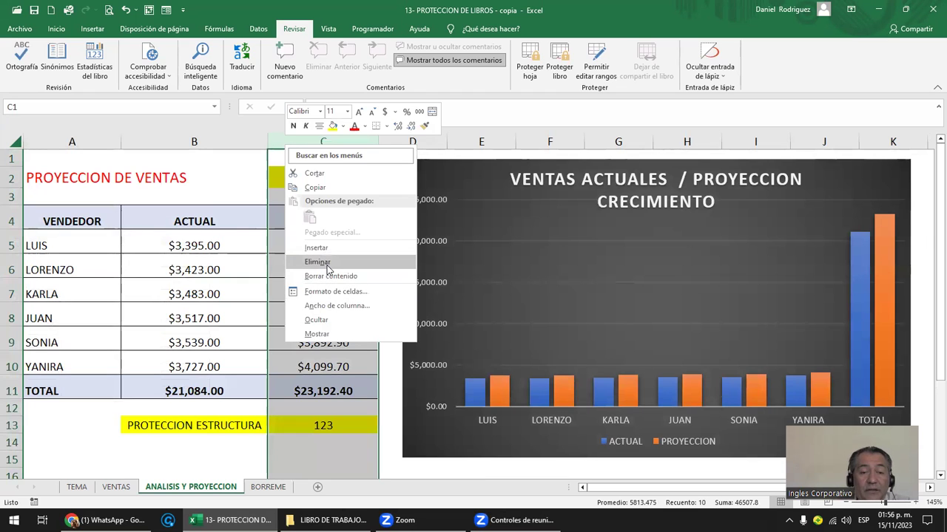
left_click(259, 491)
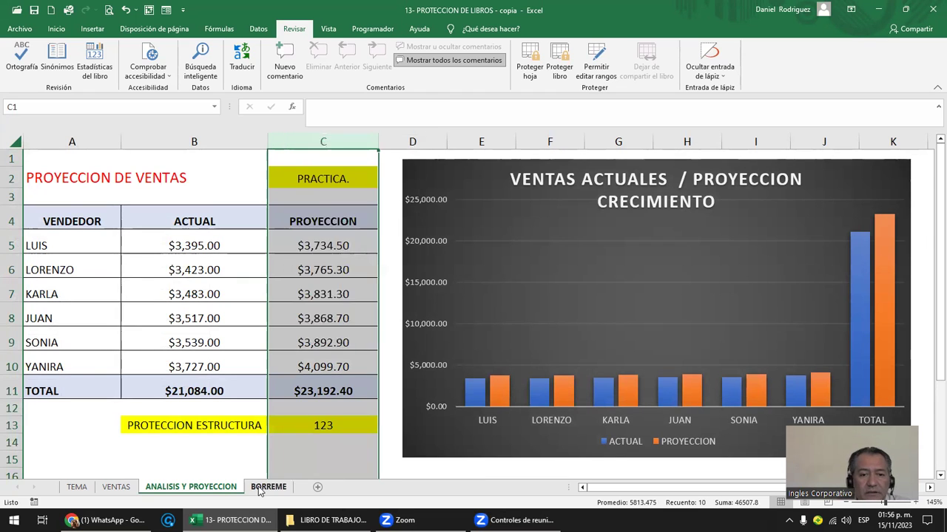
left_click(260, 492)
left_click(260, 137)
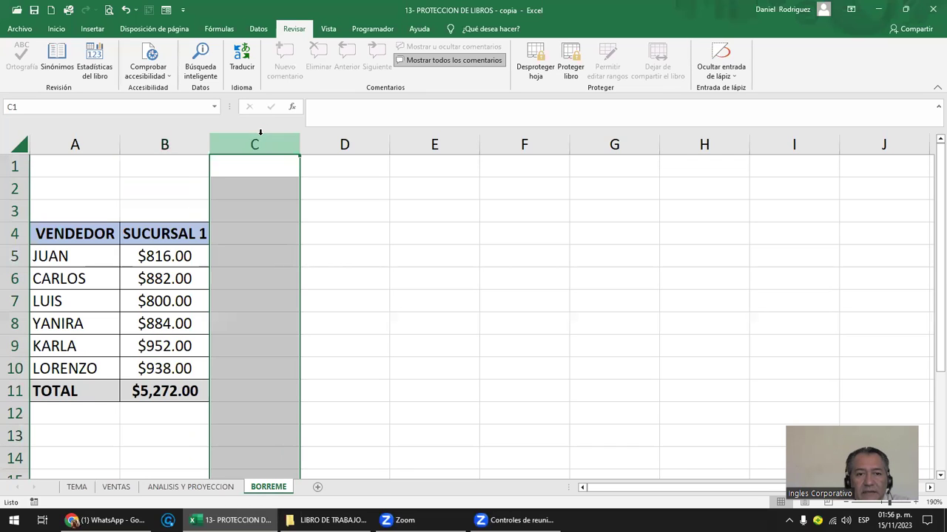
right_click(169, 142)
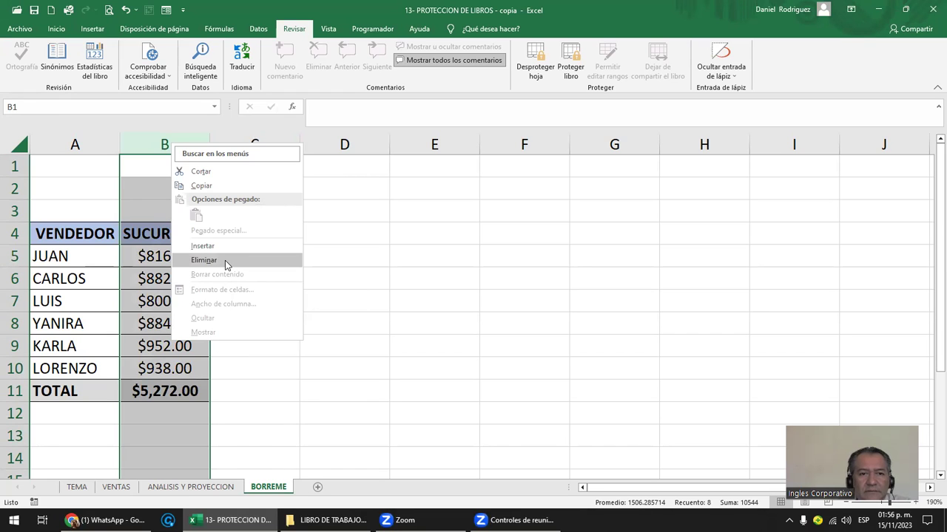
left_click(57, 255)
left_click(11, 256)
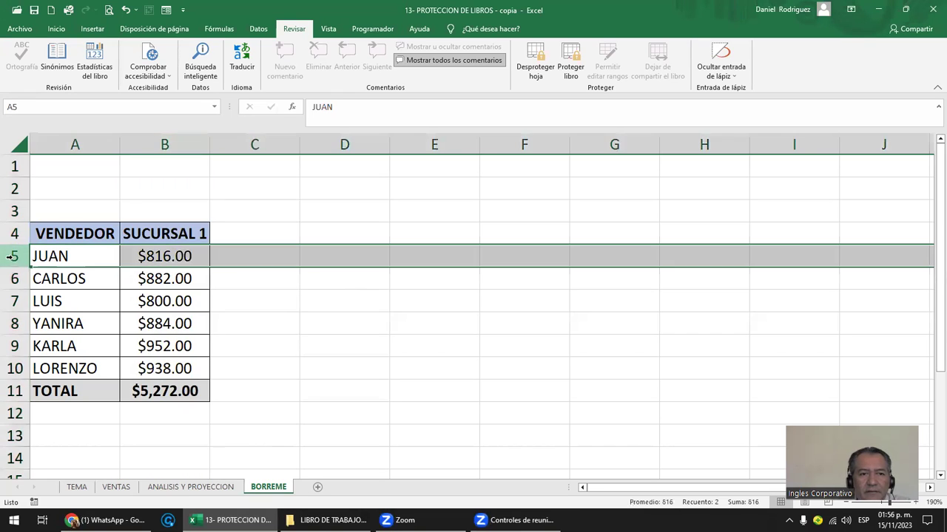
right_click(11, 256)
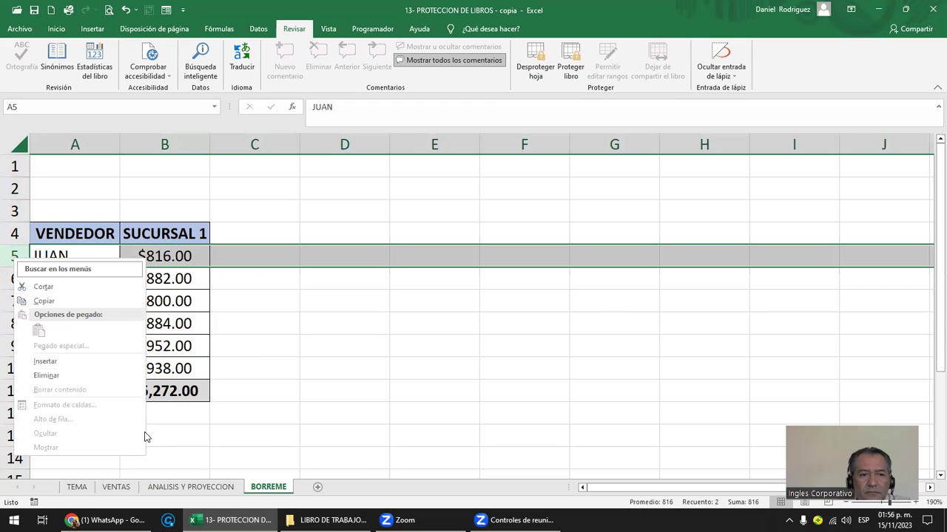
left_click(325, 339)
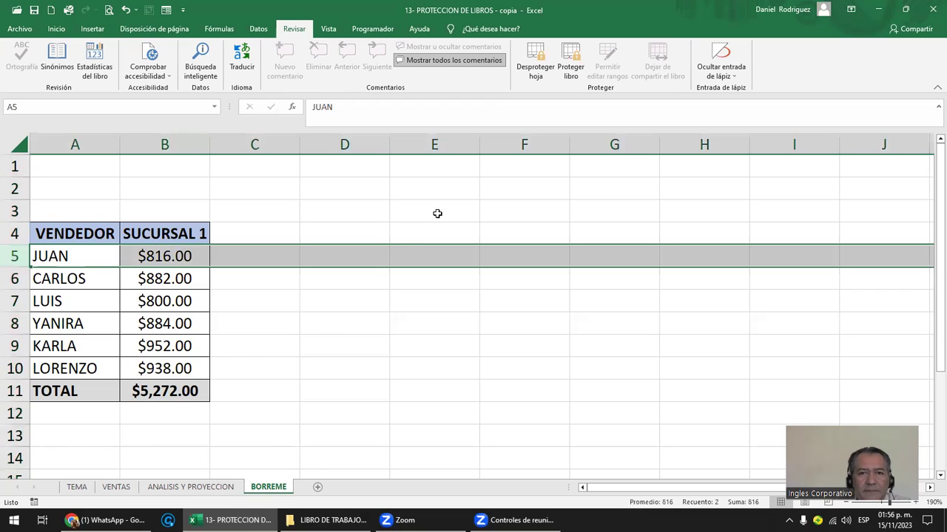
left_click(496, 185)
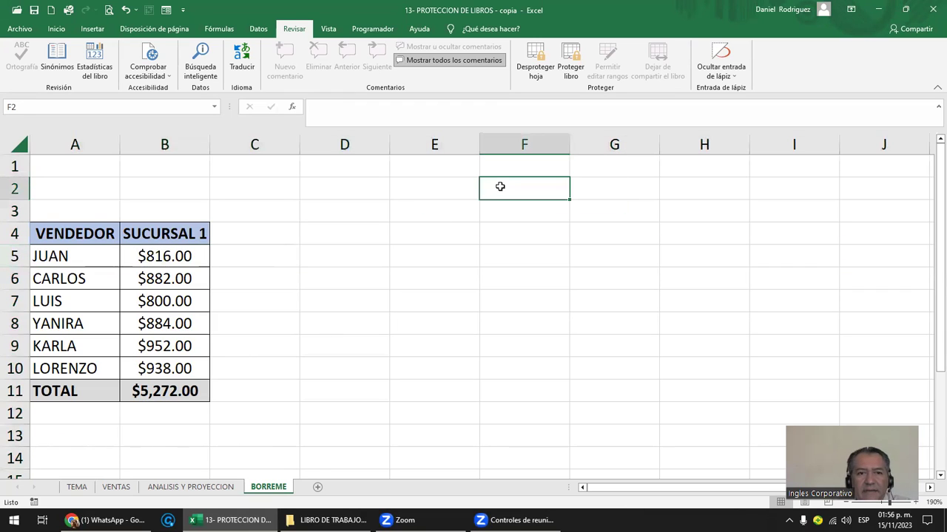
right_click(438, 150)
left_click(477, 267)
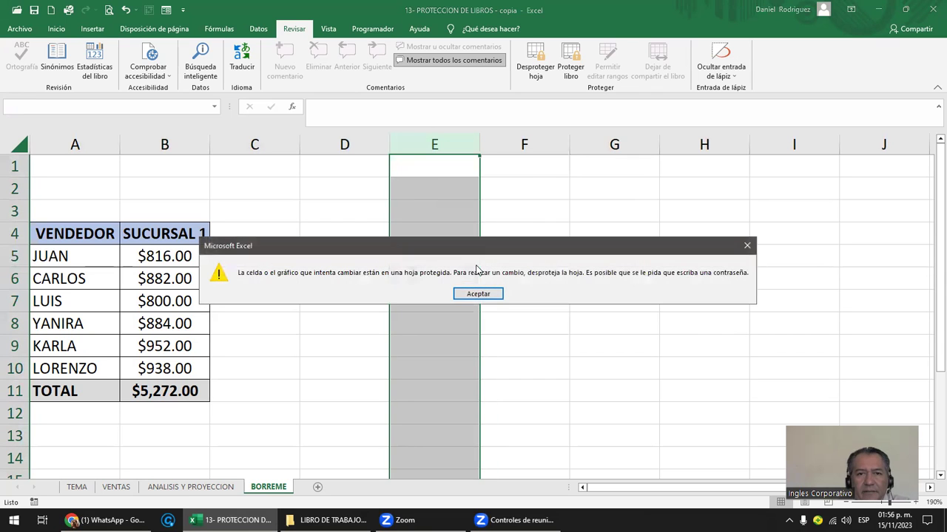
left_click(477, 294)
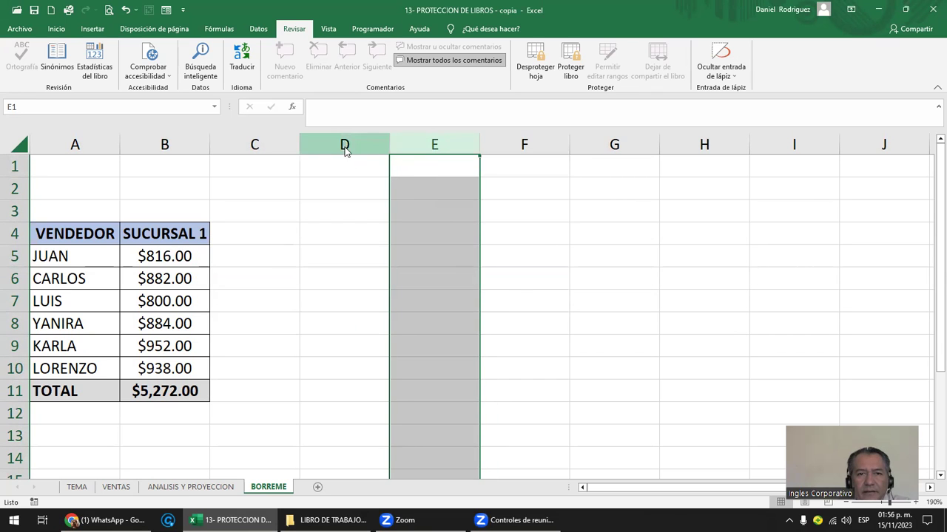
right_click(345, 148)
left_click(392, 265)
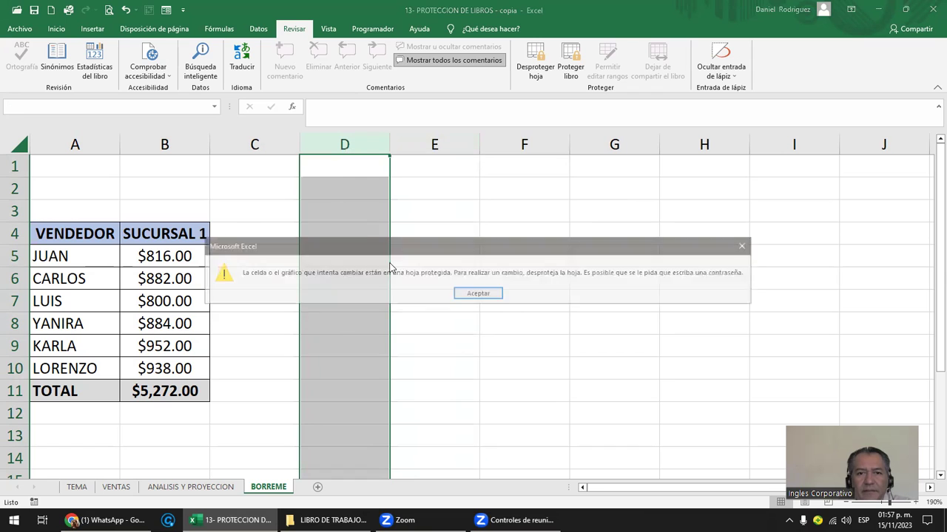
left_click(478, 294)
right_click(344, 150)
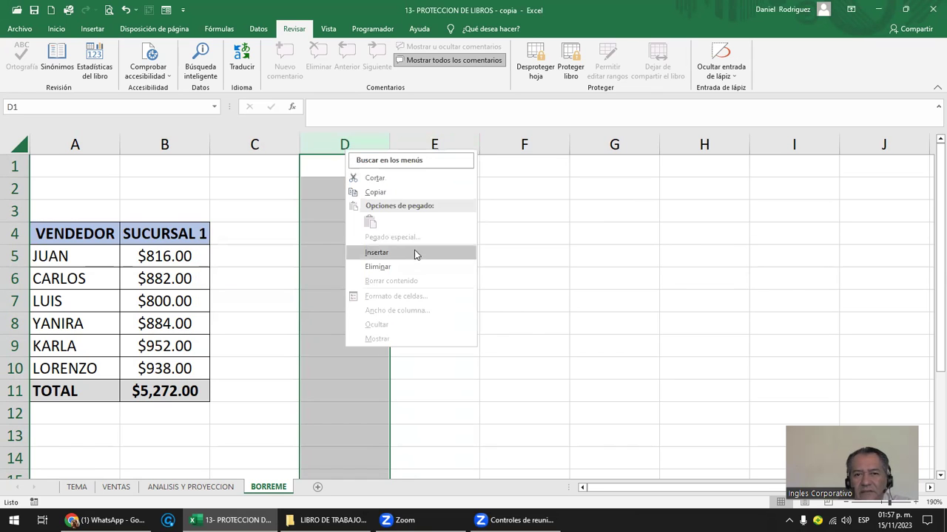
key("Escape")
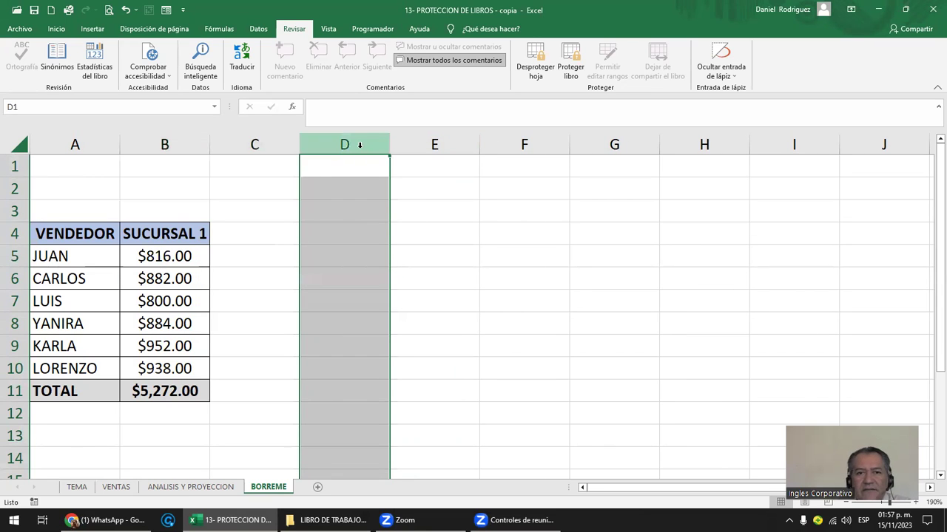
right_click(361, 152)
left_click(418, 267)
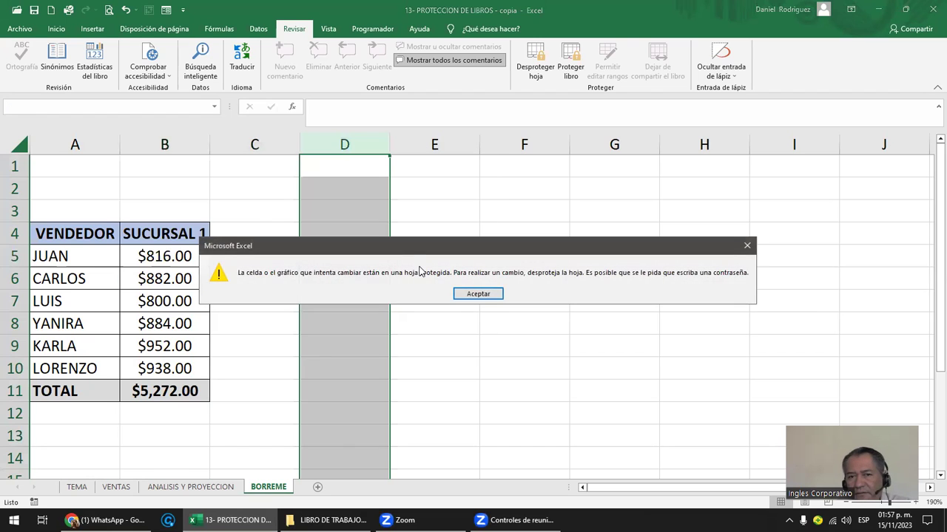
left_click(478, 294)
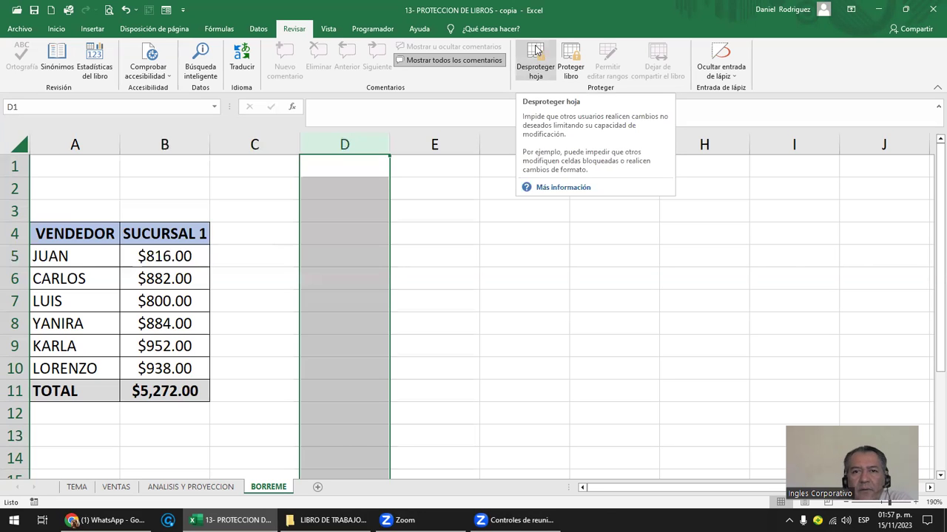
- Unprotect the BORREME sheet by entering its password
left_click(252, 185)
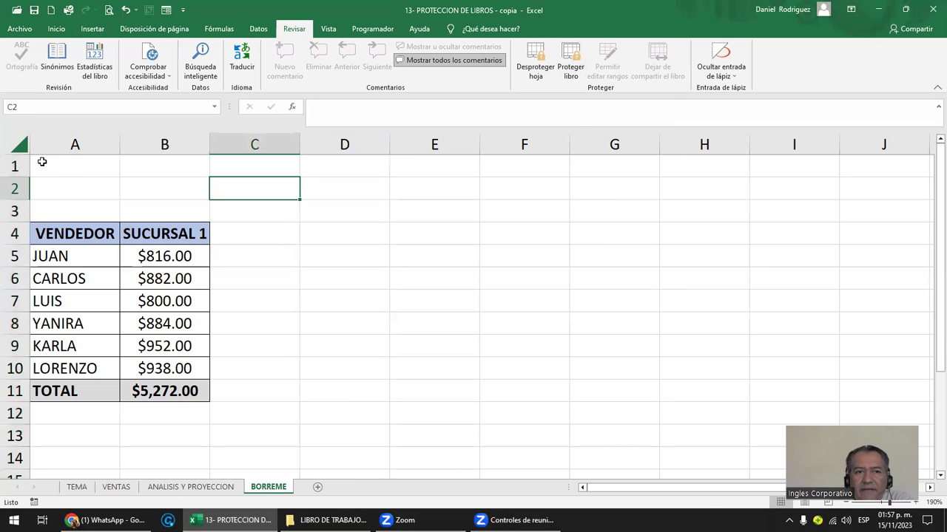
left_click(16, 150)
left_click(218, 173)
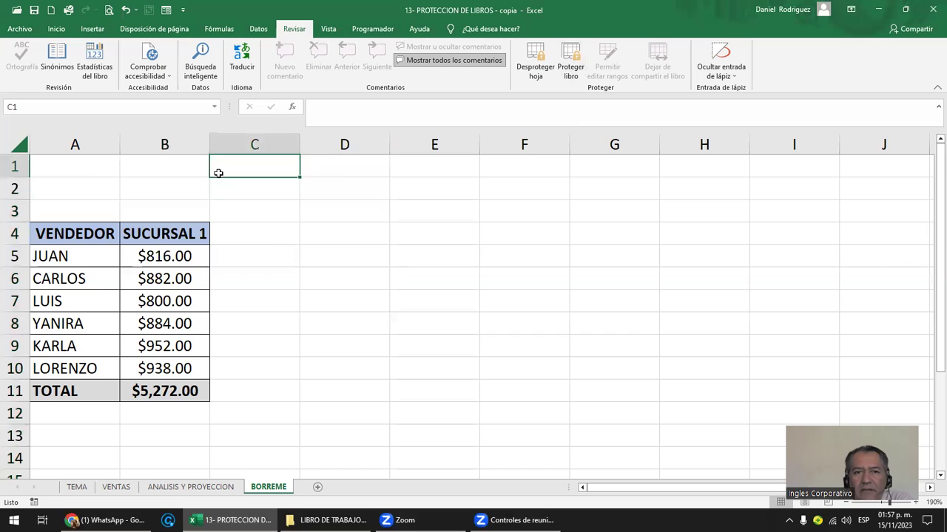
left_click(541, 72)
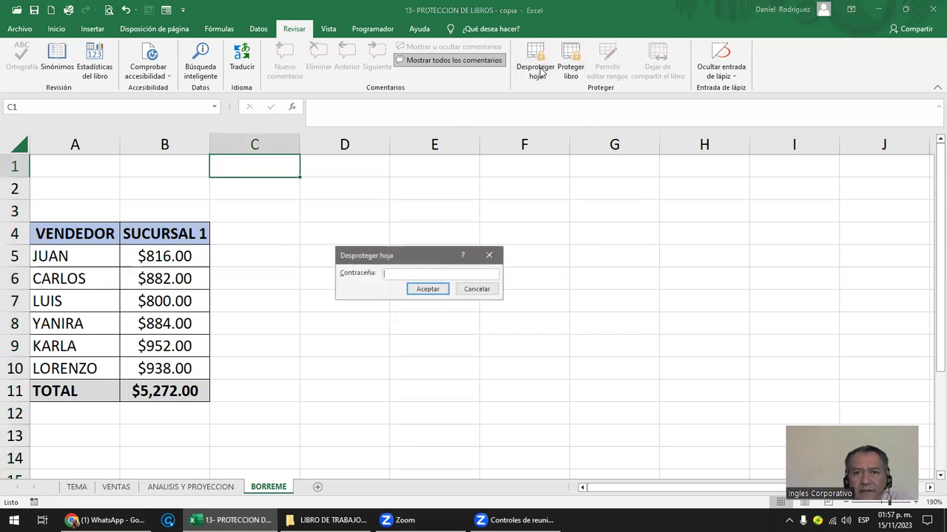
type("3")
key("Return")
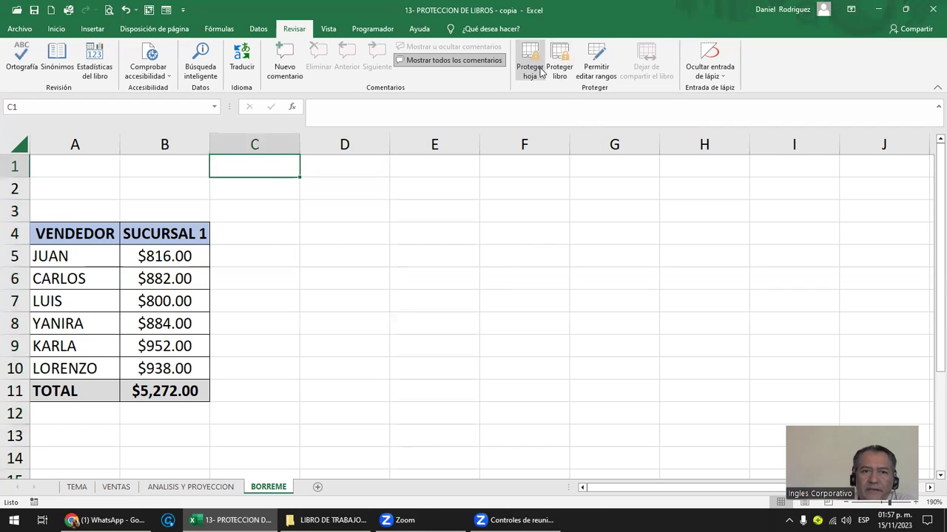
- Delete column D from its header menu
right_click(337, 145)
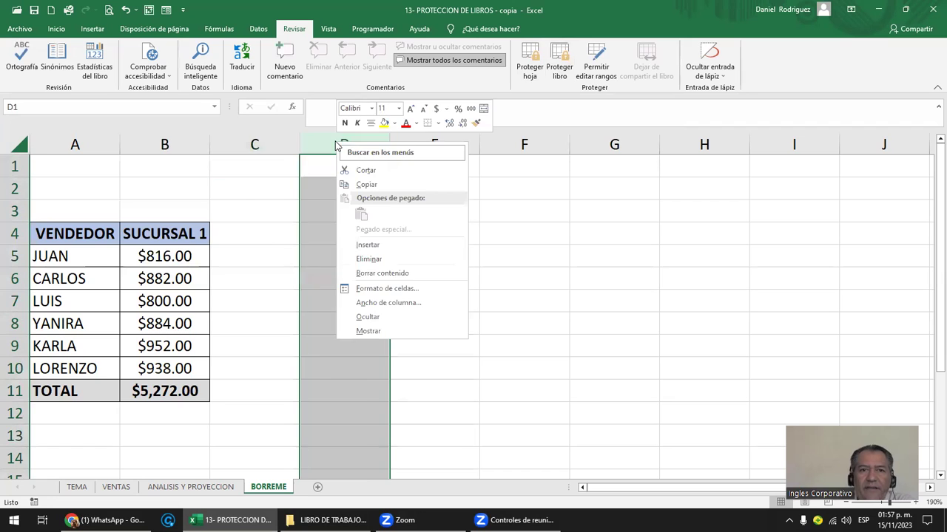
left_click(382, 273)
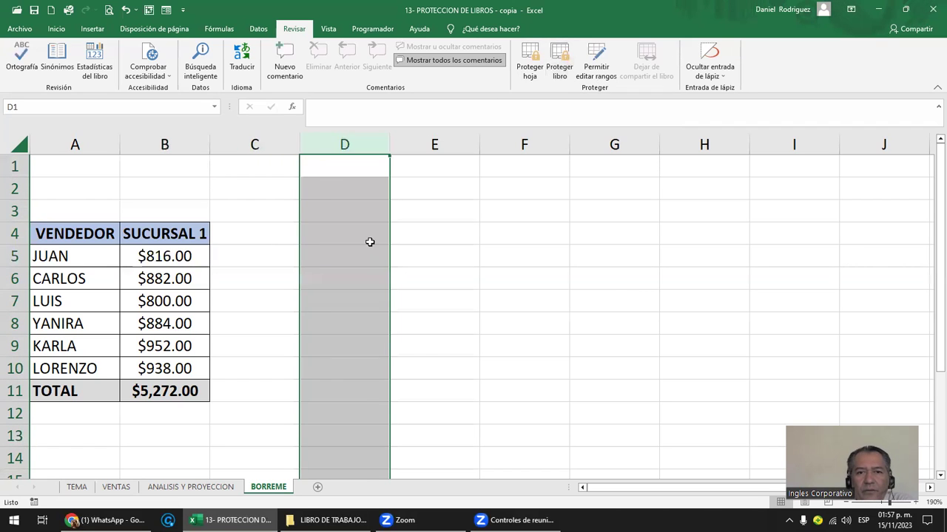
right_click(345, 146)
left_click(381, 261)
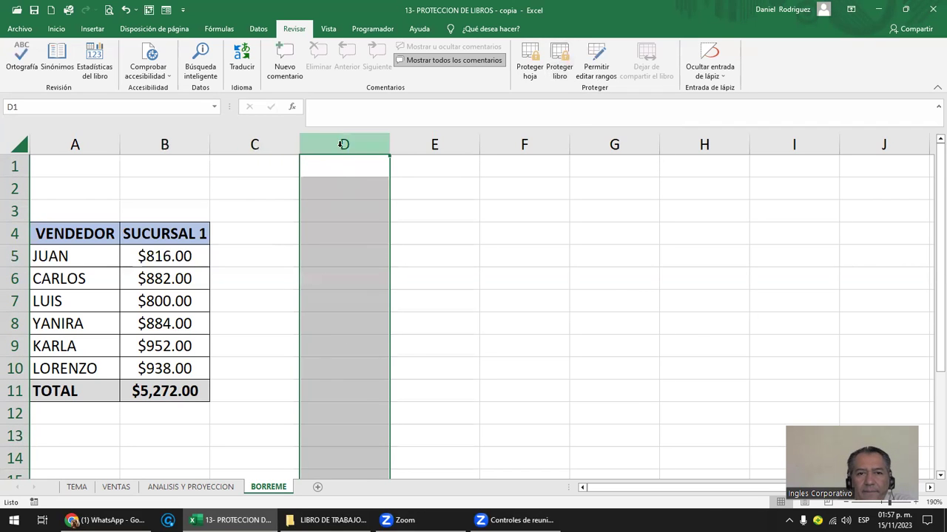
right_click(270, 143)
key("Escape")
- Enter test text GGGG in E4 and GGG in D1
left_click(429, 239)
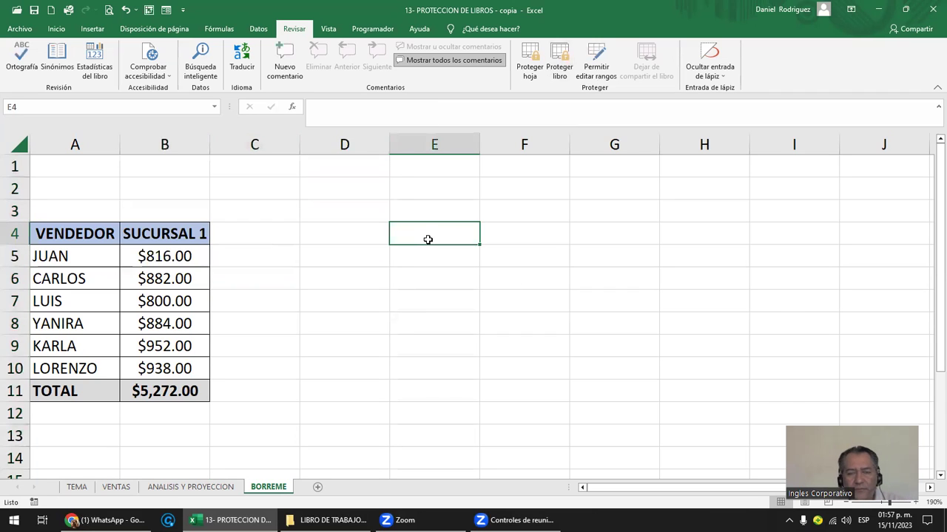
type("GGGG")
key("Return")
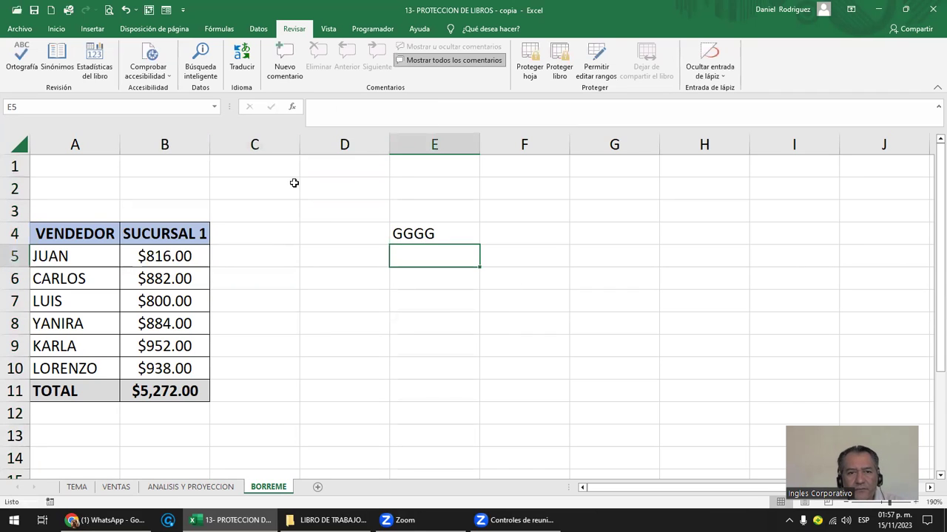
left_click(358, 170)
type("GGG")
left_click(438, 190)
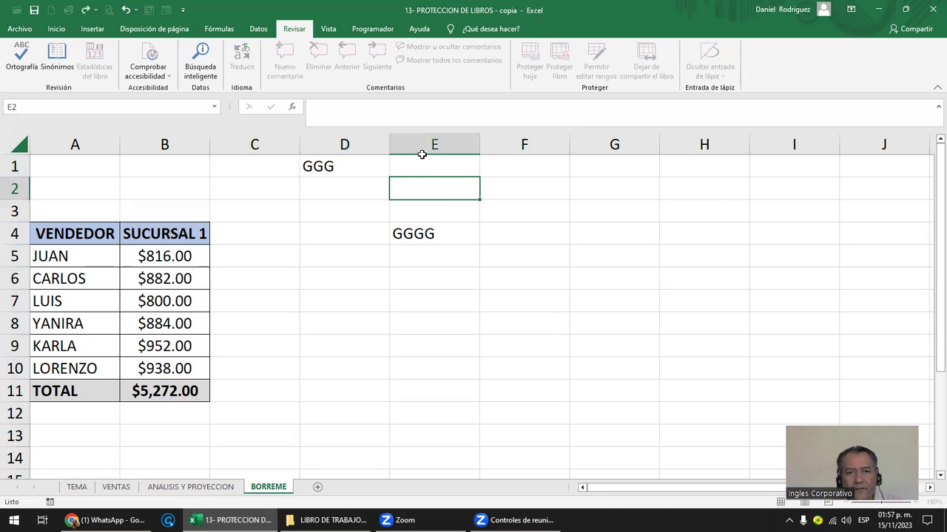
- Delete column E and row 1 so the sales table moves up to row 3
left_click(422, 154)
right_click(423, 152)
left_click(490, 258)
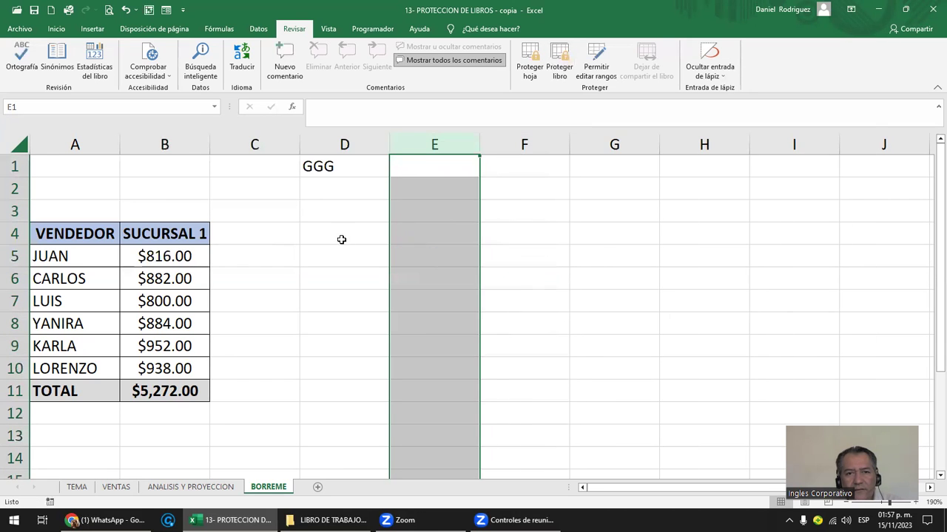
left_click(10, 167)
right_click(14, 175)
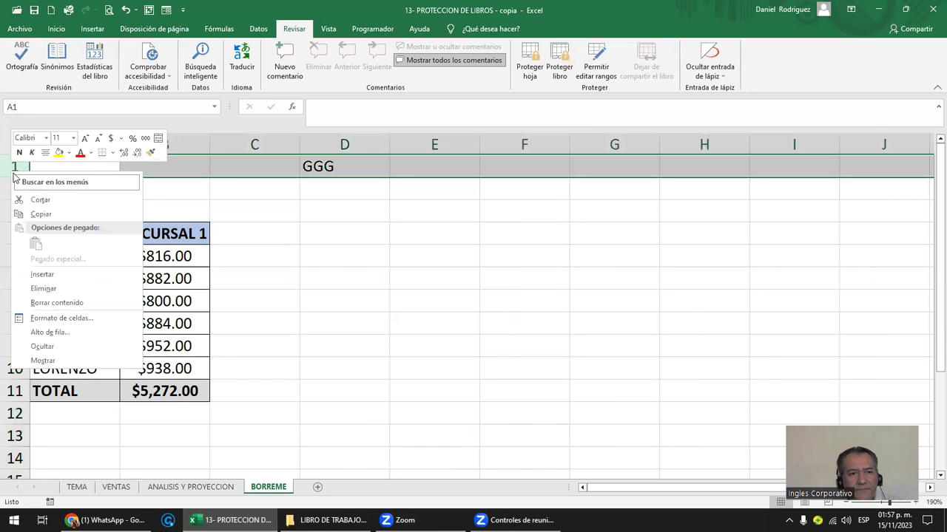
left_click(109, 293)
left_click(354, 208)
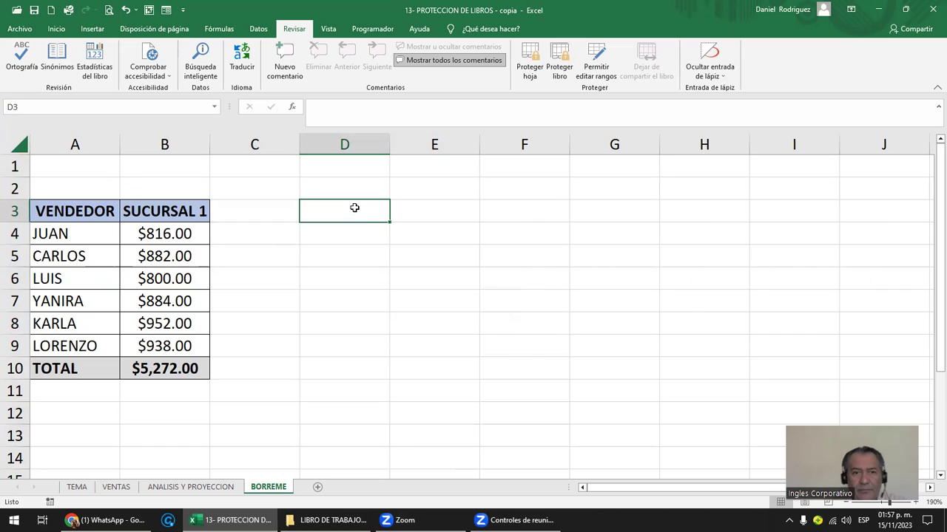
left_click(529, 66)
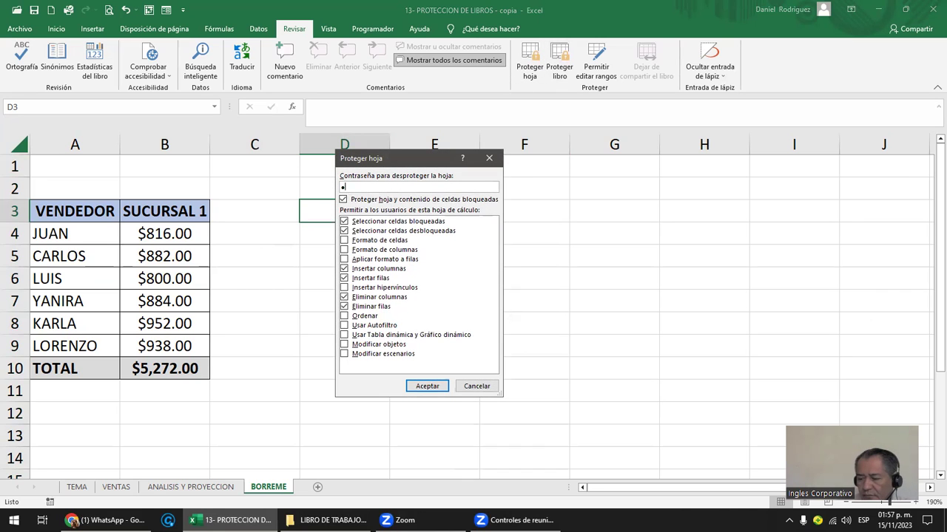
left_click(344, 278)
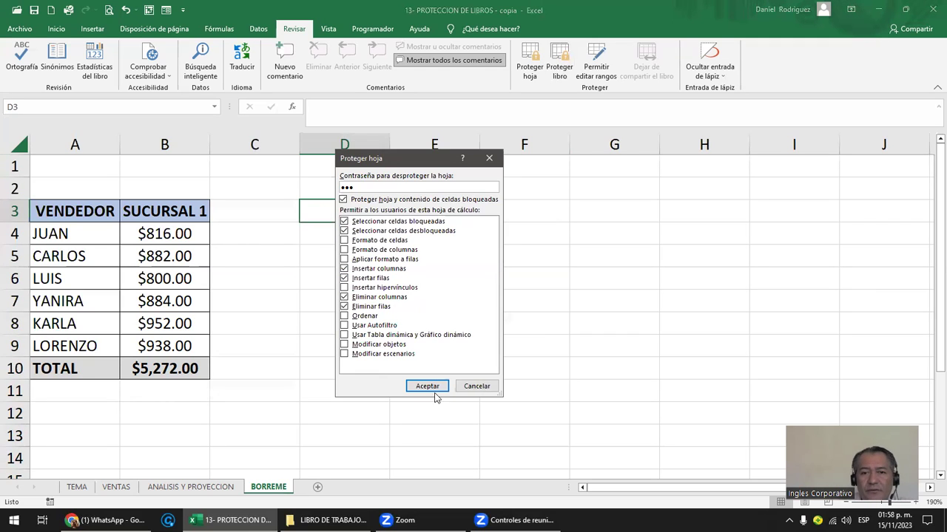
left_click(490, 387)
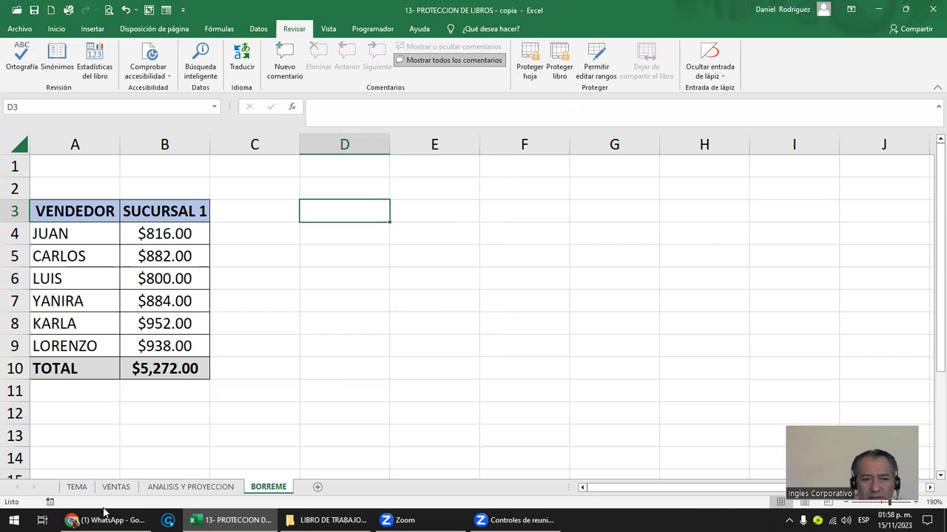
- Try ticking Usar Tabla dinámica in Proteger hoja, then cancel without applying
left_click(534, 71)
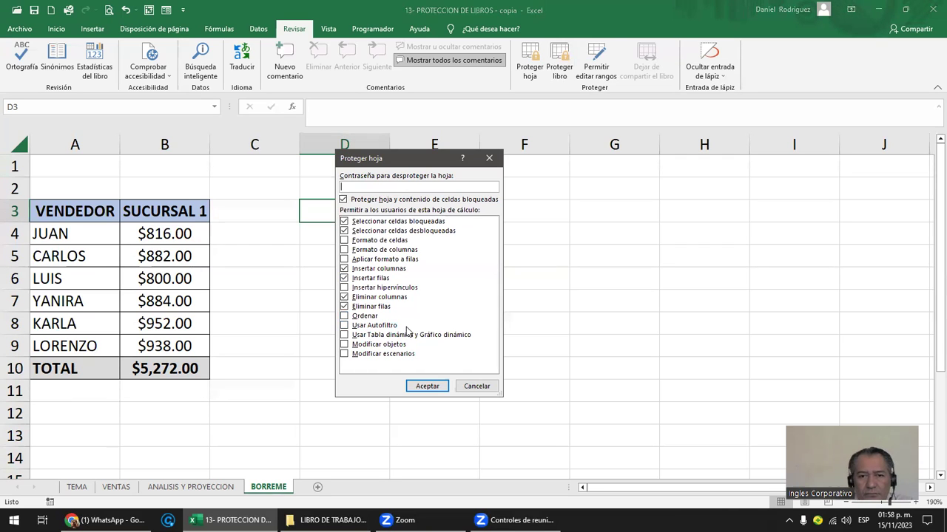
left_click(344, 337)
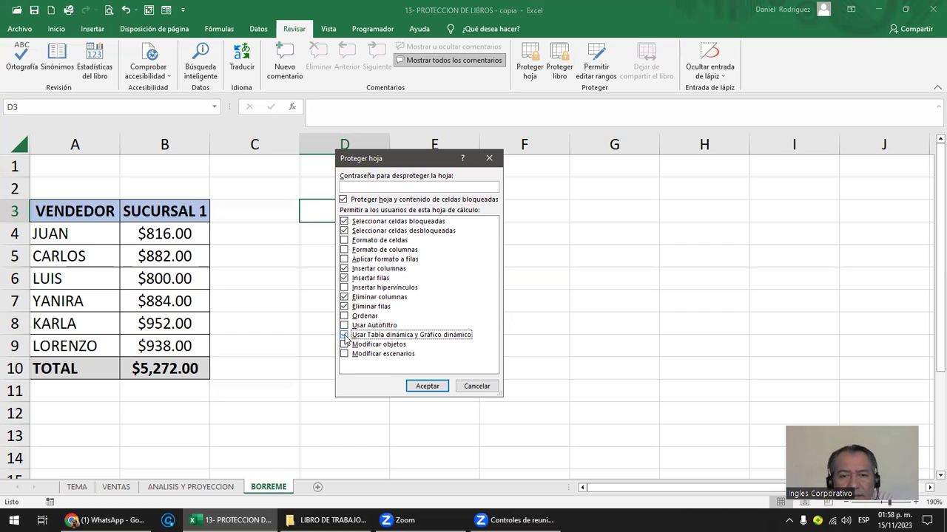
left_click(477, 386)
- Widen columns A and B by dragging their header borders right
left_click(419, 268)
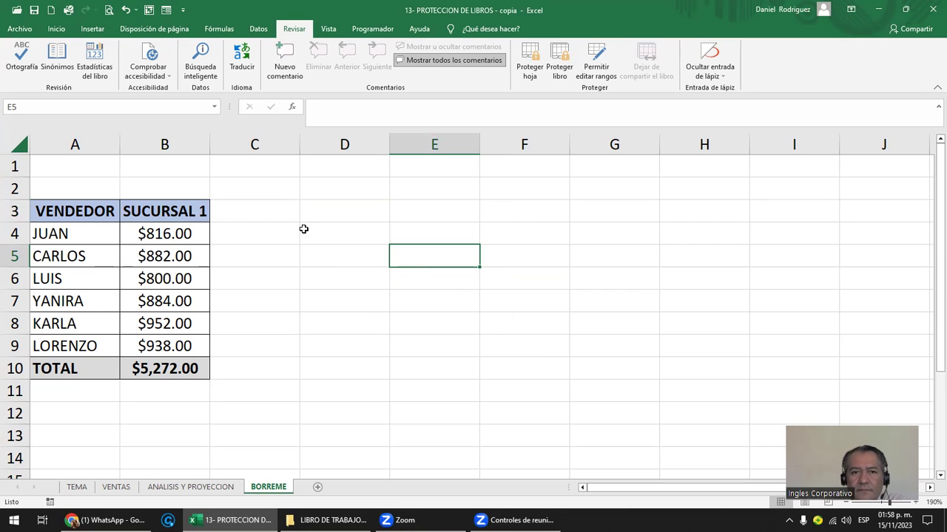
left_click_drag(119, 144, 141, 145)
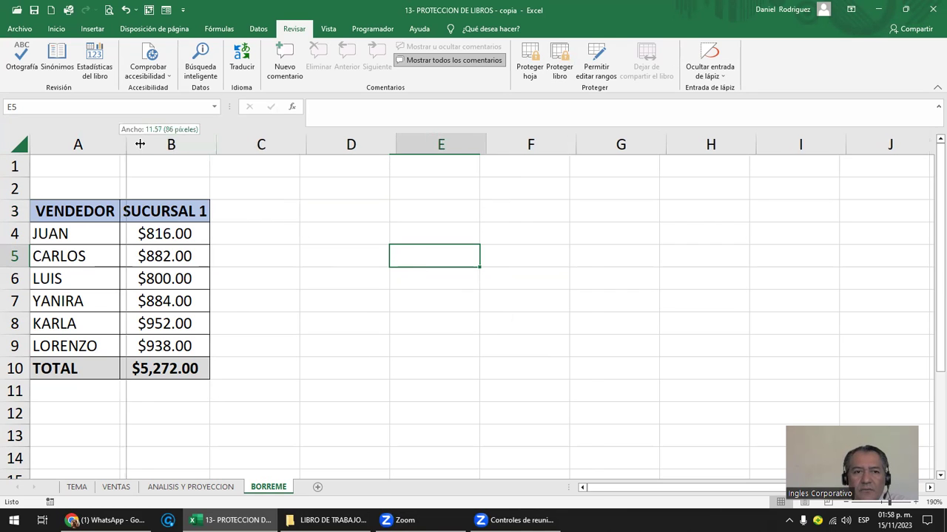
left_click_drag(230, 143, 256, 144)
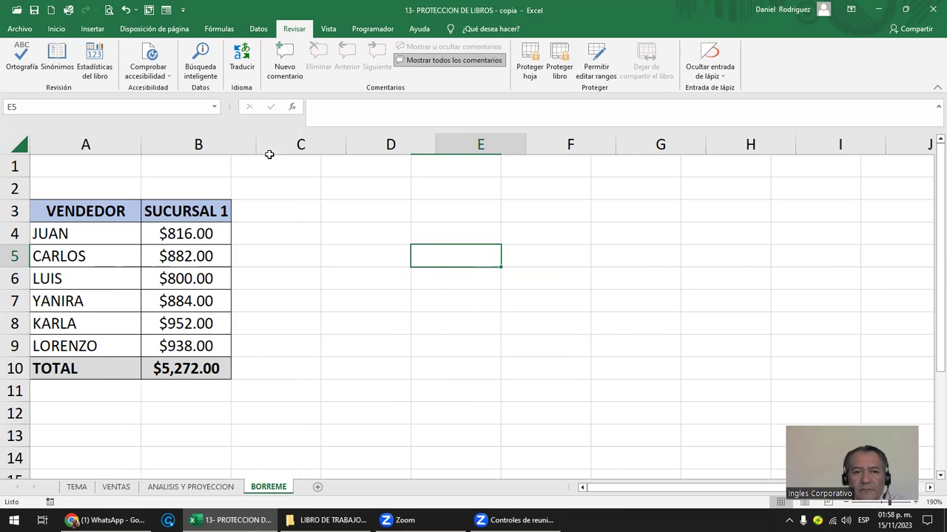
left_click(329, 231)
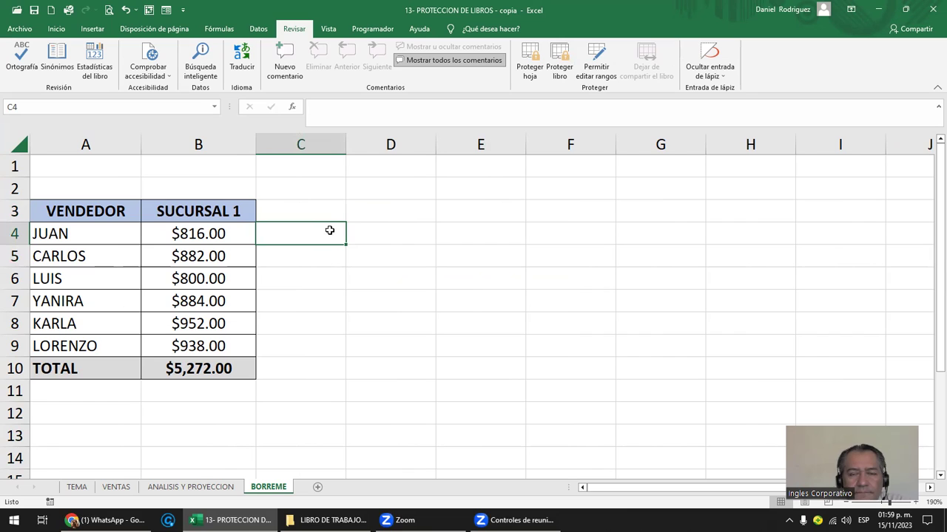
left_click(543, 208)
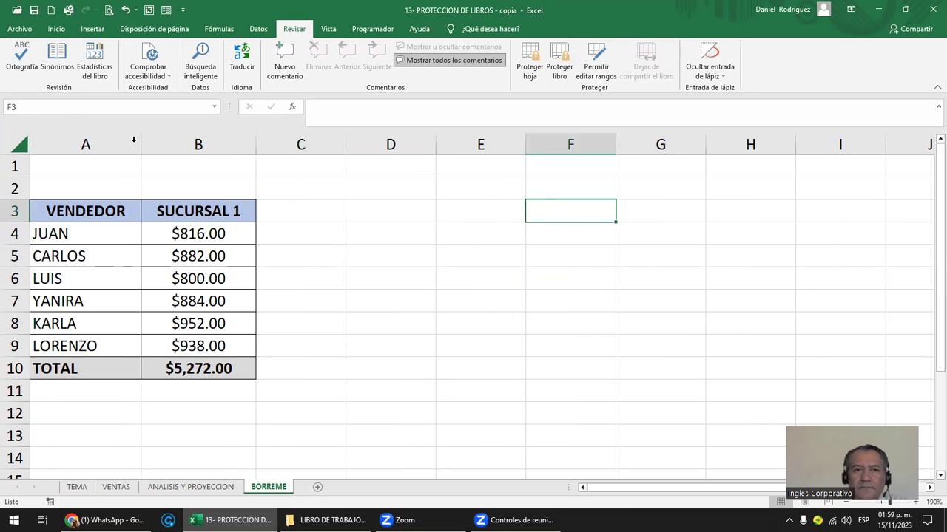
- On the TEMA sheet, raise the picture slightly and place a yellow arrow beside Protección de estructura
left_click(77, 487)
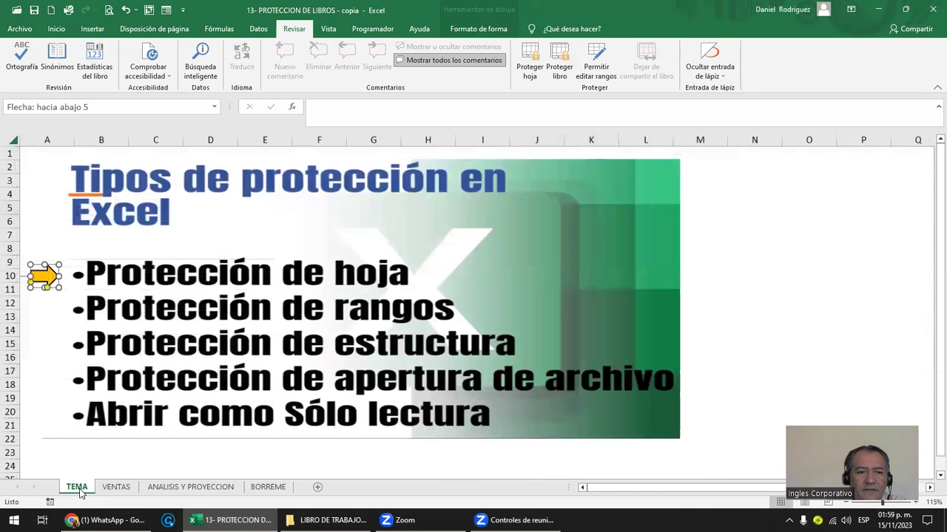
left_click_drag(52, 294, 52, 262)
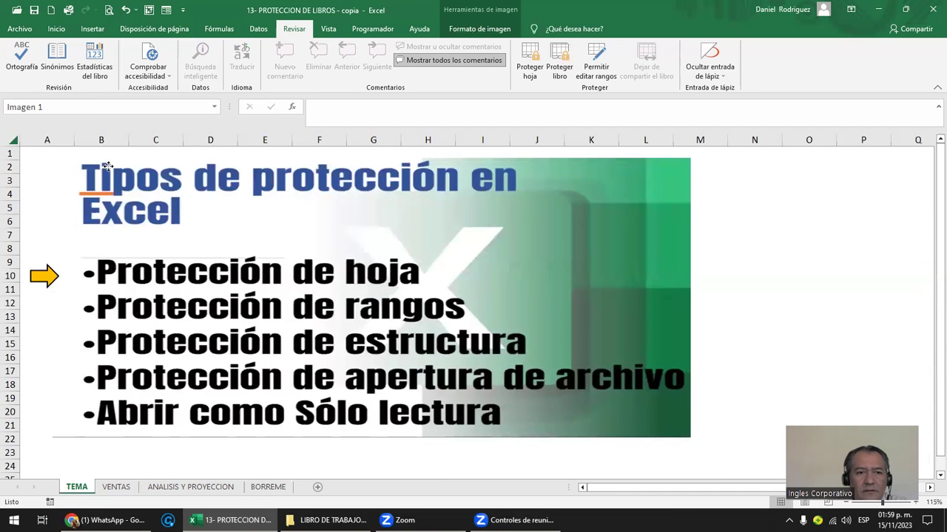
left_click(36, 275)
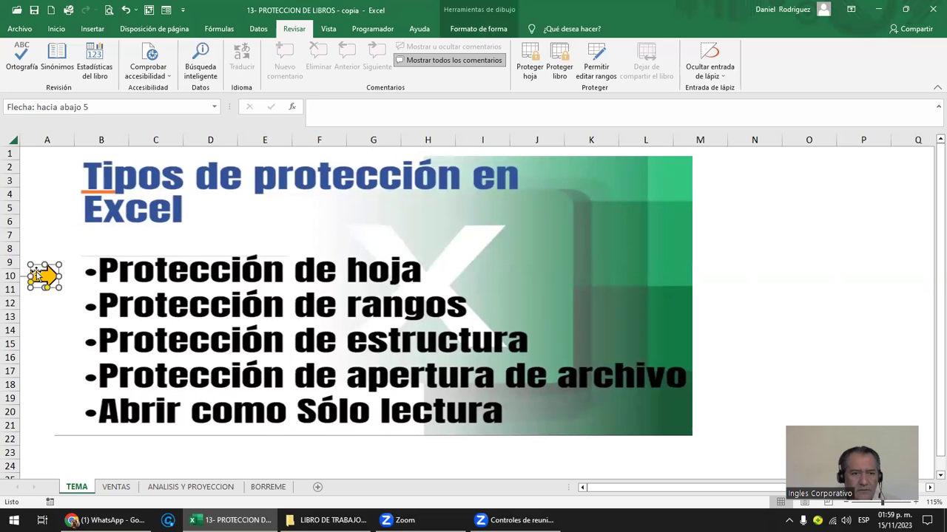
key("Tab")
key("Down")
key("Down")
key("Down")
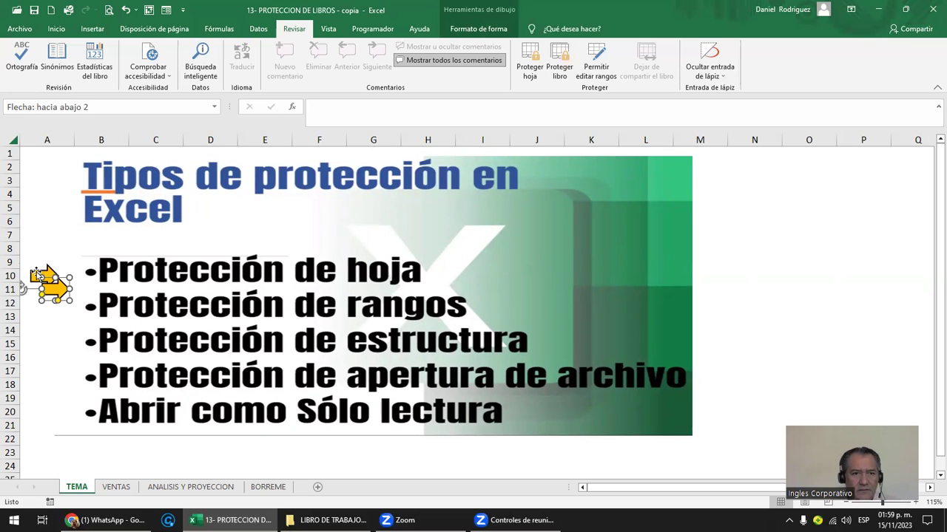
key("Down")
key("Down")
key("Down")
key("Down")
key("Down")
key("Down")
key("Down")
key("Down")
key("Down")
key("Down")
key("Down")
key("Down")
key("Up")
key("Up")
key("Up")
key("Up")
key("Up")
key("Up")
key("Left")
key("Left")
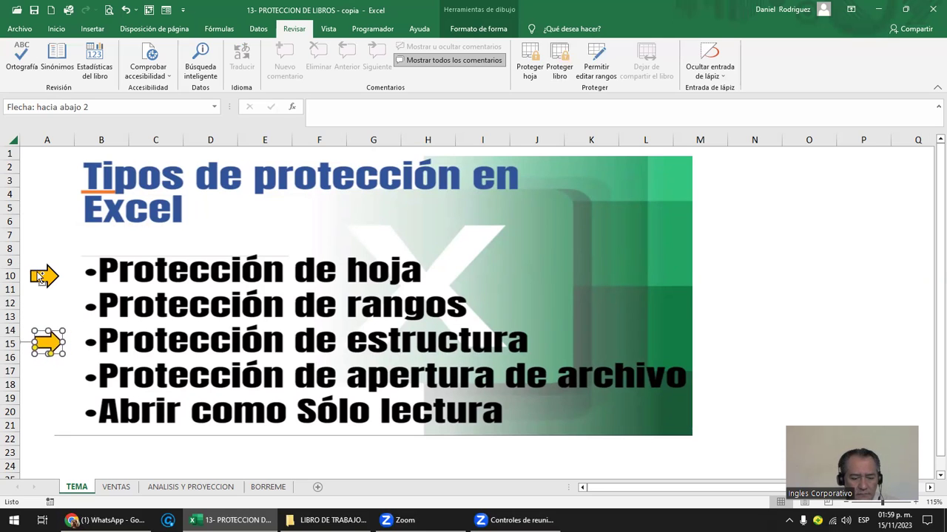
- Duplicate arrows beside the apertura de archivo and Sólo lectura bullets, then align all arrows
key("ctrl+d")
key("Down")
key("Down")
key("Down")
key("Down")
key("Down")
key("Down")
key("Down")
key("Down")
key("Left")
key("Left")
key("Left")
key("Left")
key("Left")
key("Left")
key("Left")
key("Left")
key("Down")
key("Down")
key("Down")
key("Down")
key("ctrl+d")
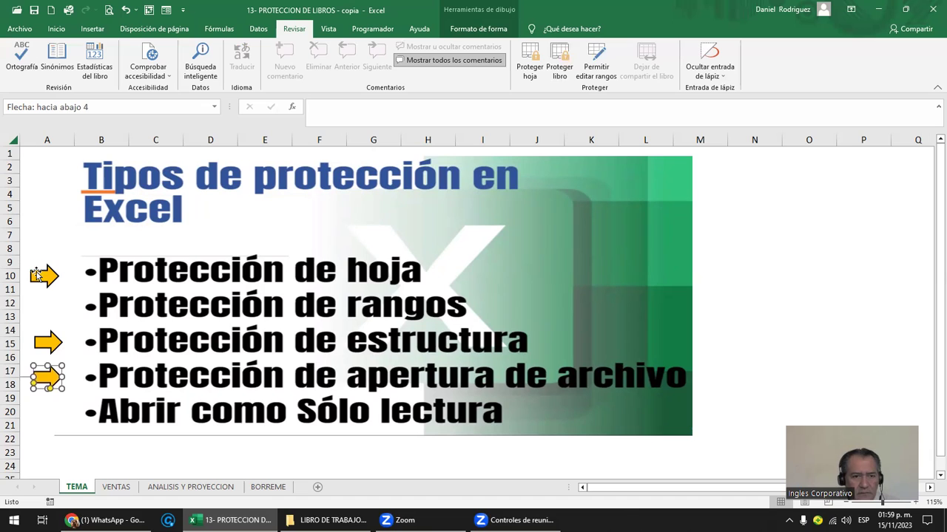
key("Down")
key("Down")
key("Down")
key("Down")
key("Down")
key("Down")
key("Left")
key("Left")
key("Down")
key("Down")
key("Left")
key("Left")
key("Down")
key("Down")
key("Left")
key("Left")
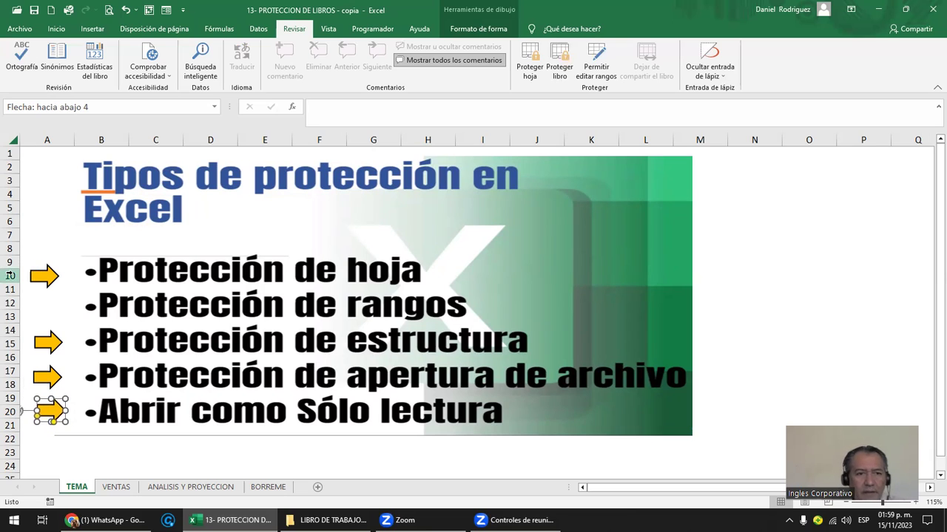
left_click(50, 275)
key("Right")
key("Right")
key("Right")
key("Right")
key("Right")
key("Right")
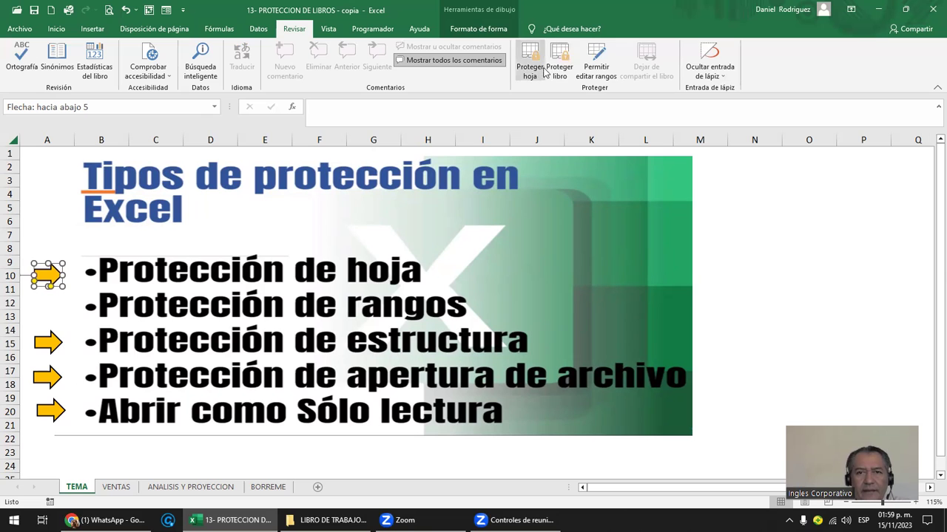
- On the BORREME sheet, select the seller names in A4:A9
left_click(269, 490)
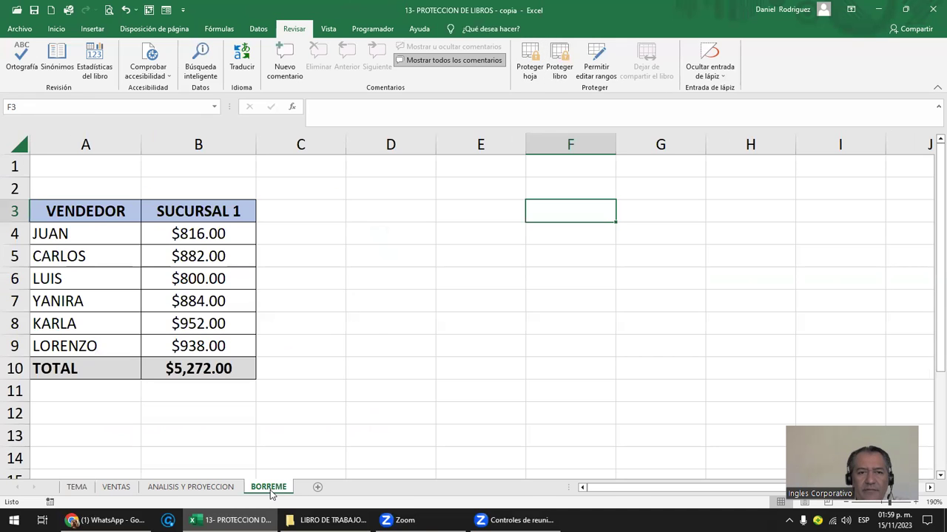
left_click(351, 283)
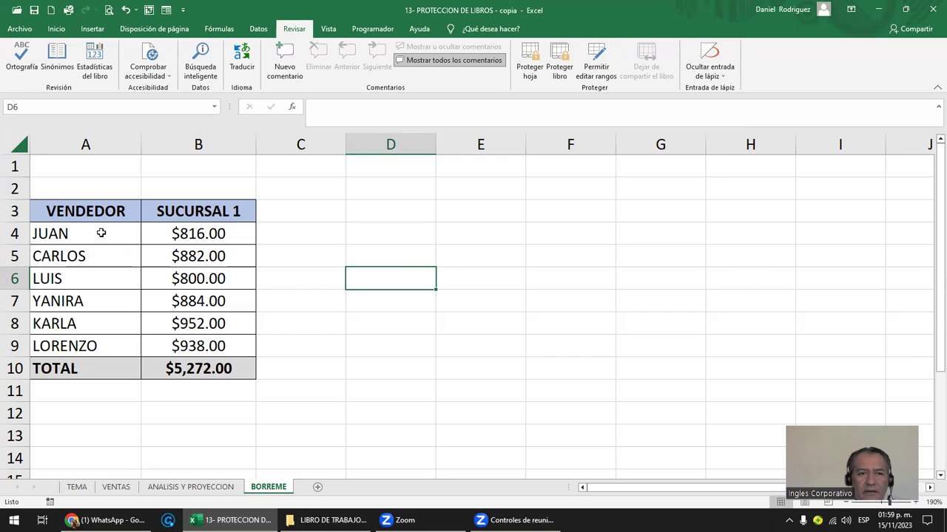
left_click_drag(101, 233, 104, 345)
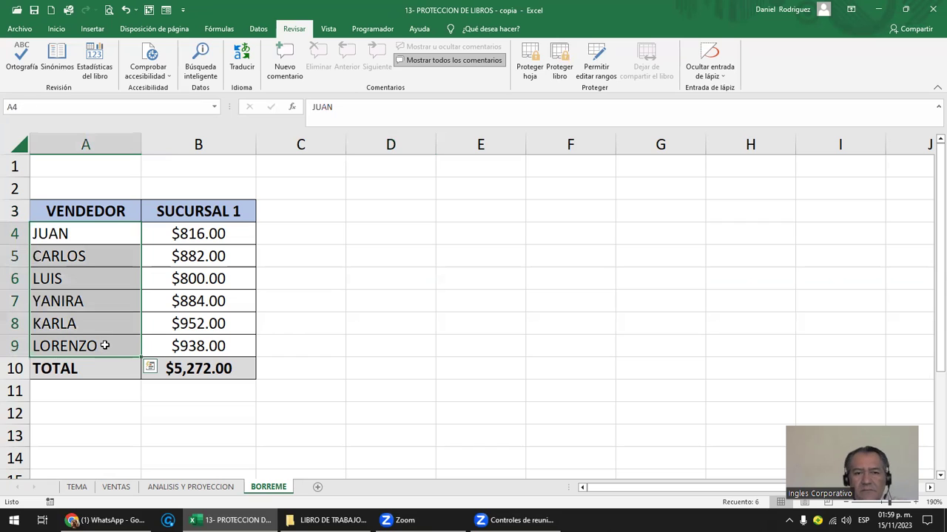
- Start a new editable range for the selection and title it VENDEDORES
left_click(600, 67)
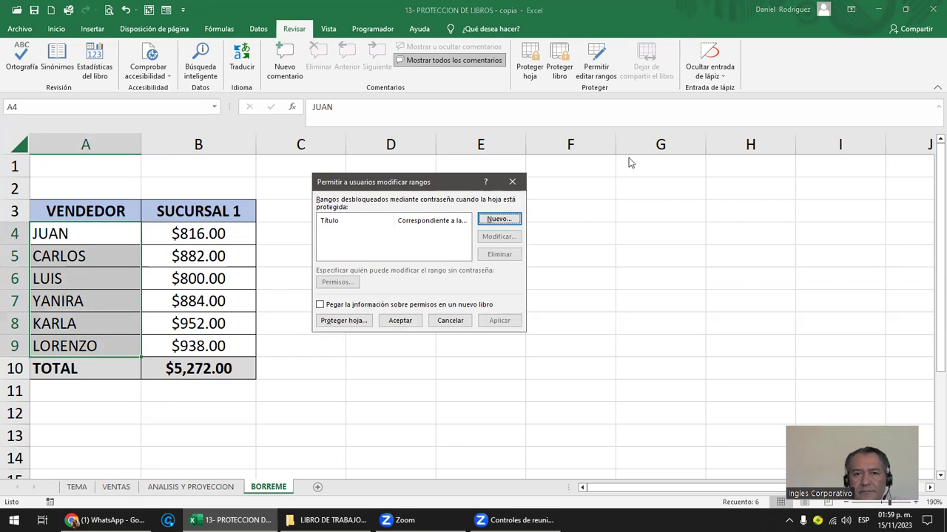
left_click_drag(403, 185, 487, 159)
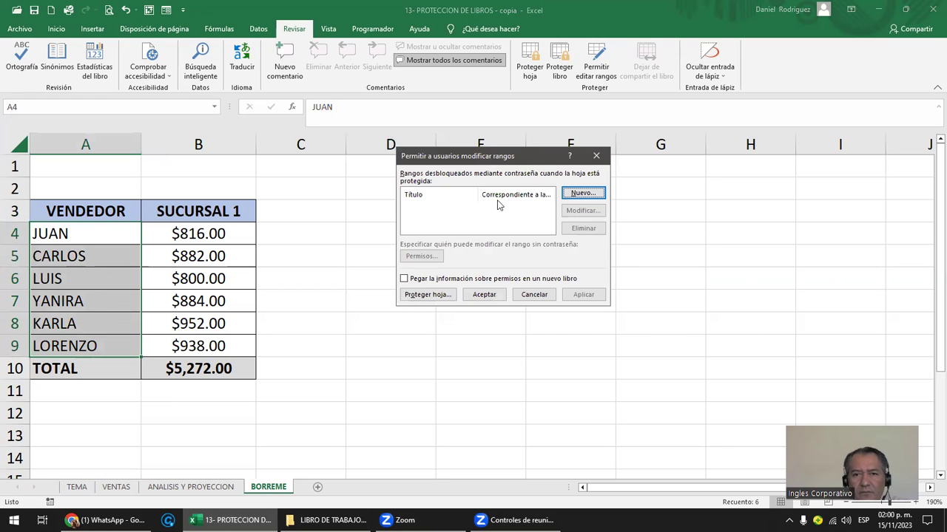
left_click(581, 197)
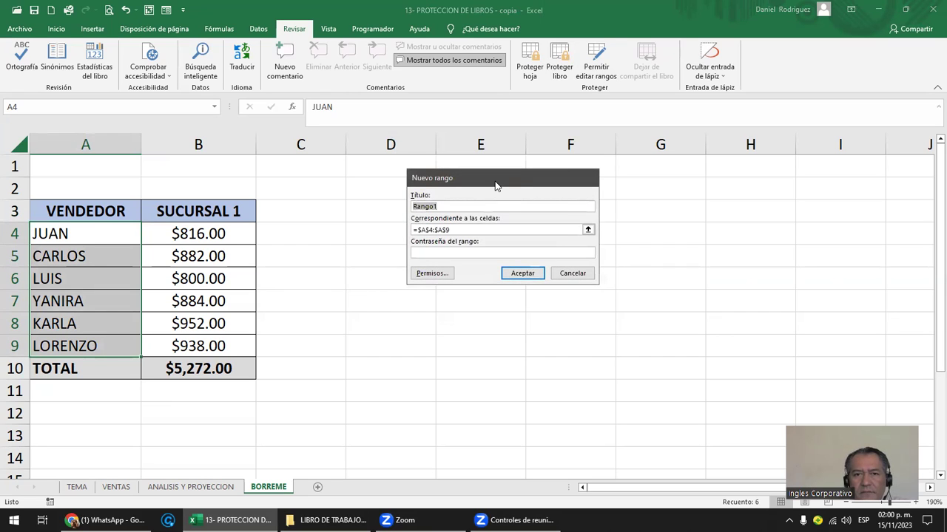
left_click_drag(495, 185, 522, 159)
left_click(470, 179)
double_click(472, 180)
left_click(474, 180)
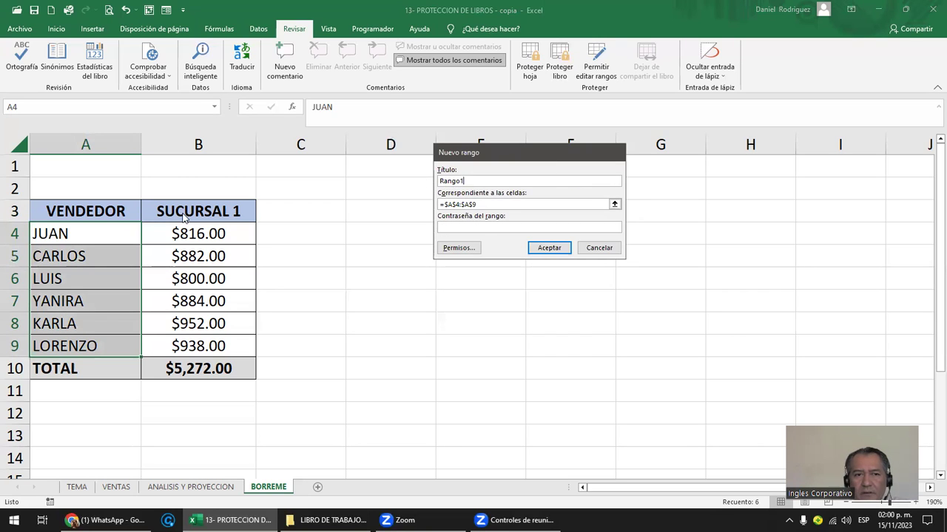
double_click(469, 181)
type("VEN")
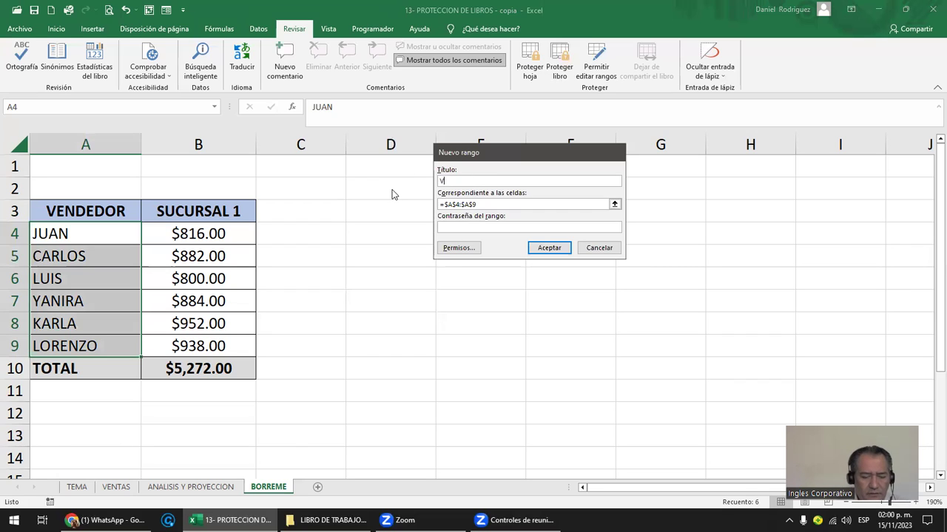
type("DEDORES")
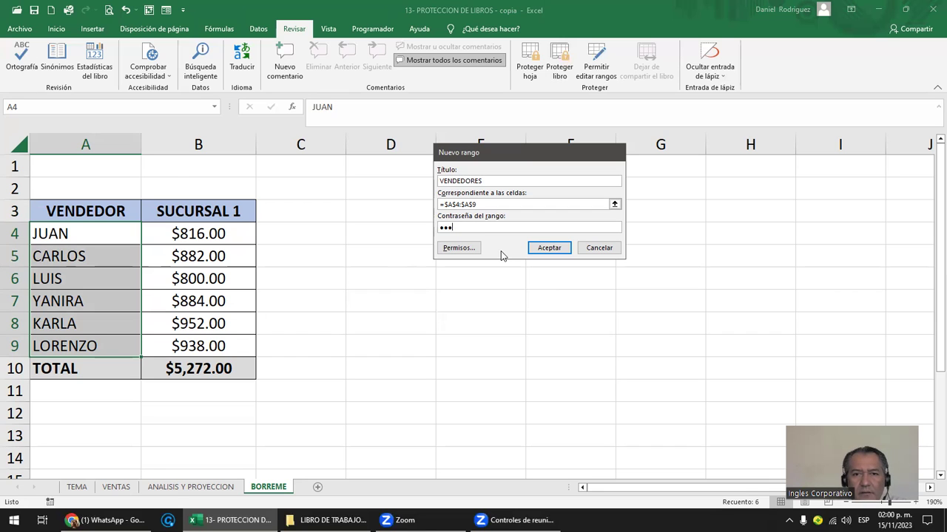
- Leave permissions unchanged, confirm the VENDEDORES range password and apply the range
left_click(461, 249)
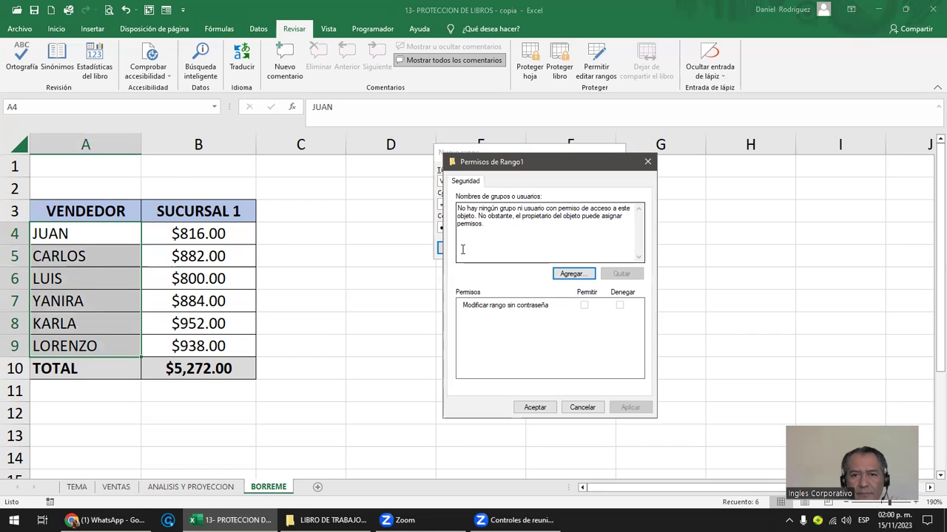
left_click(646, 162)
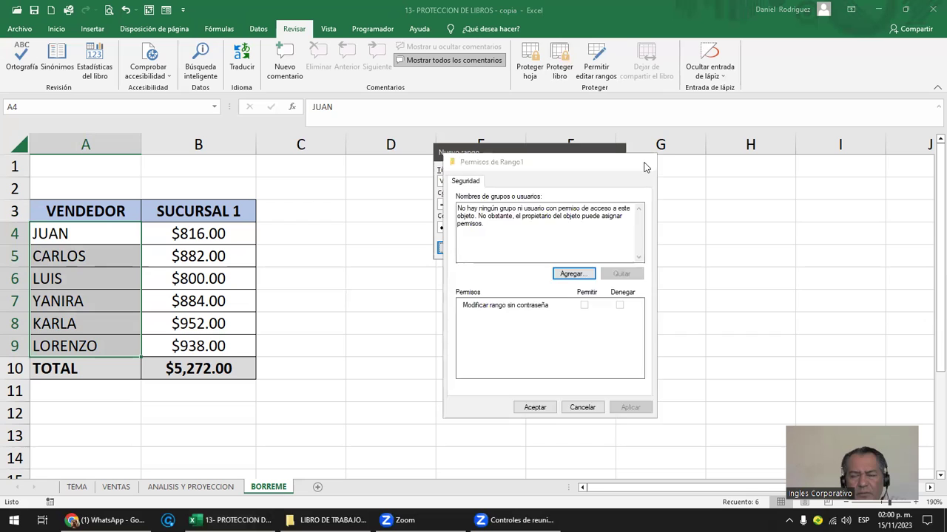
left_click(548, 249)
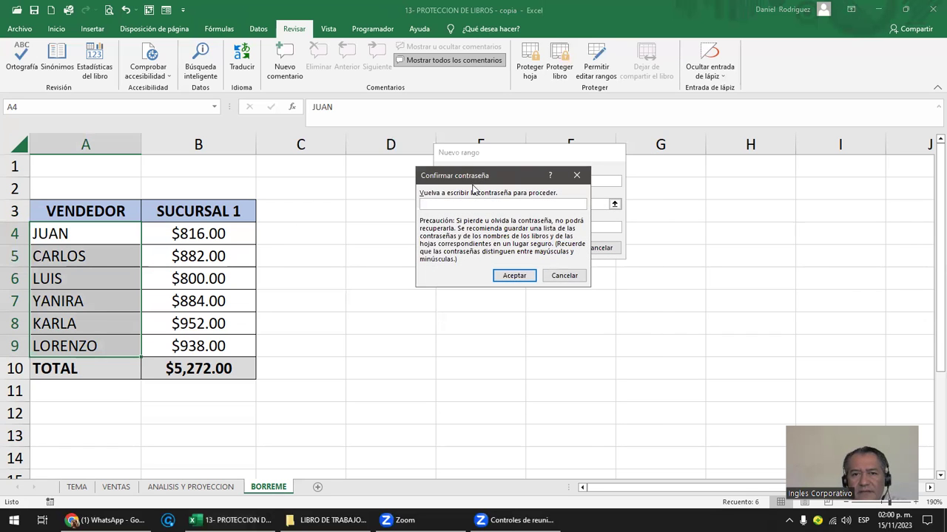
left_click_drag(476, 179, 532, 300)
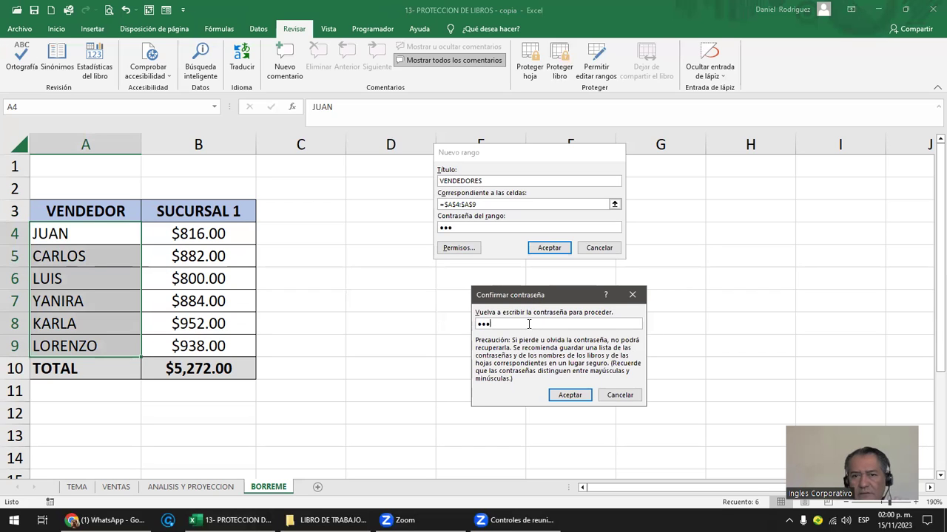
left_click(573, 396)
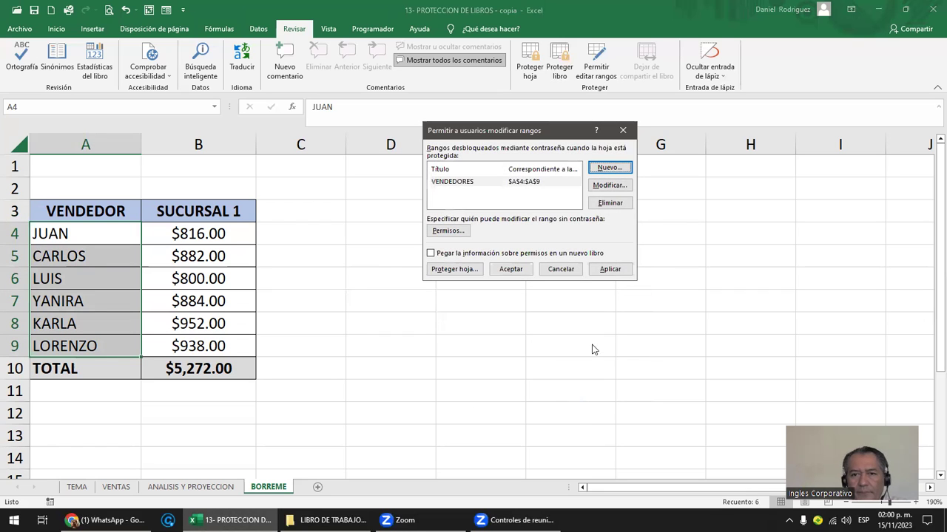
left_click(608, 271)
- Close the ranges settings, reselect A4:A9 and check the list of named ranges
left_click(510, 269)
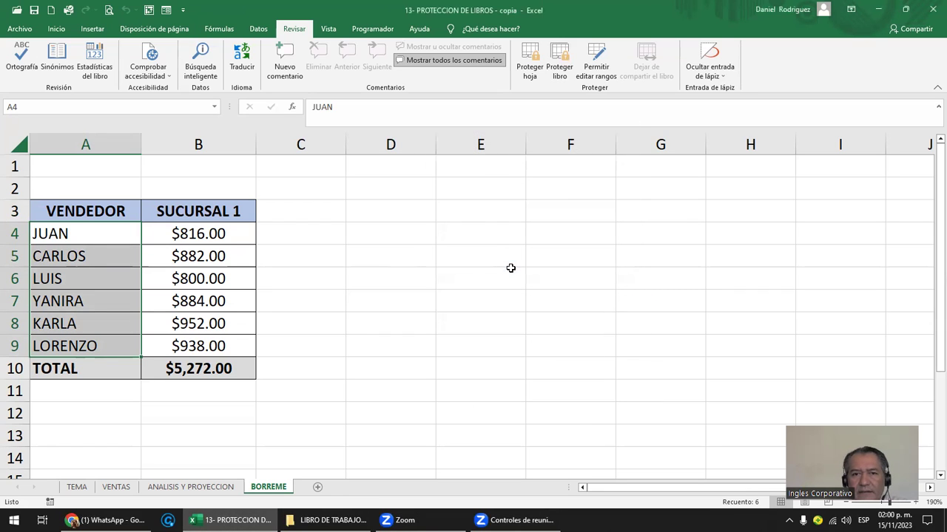
left_click(379, 233)
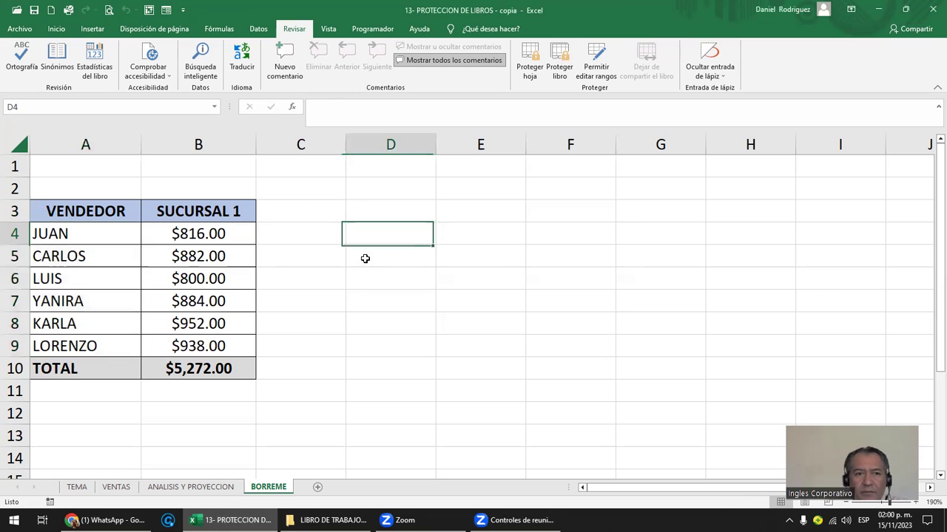
left_click_drag(85, 233, 78, 346)
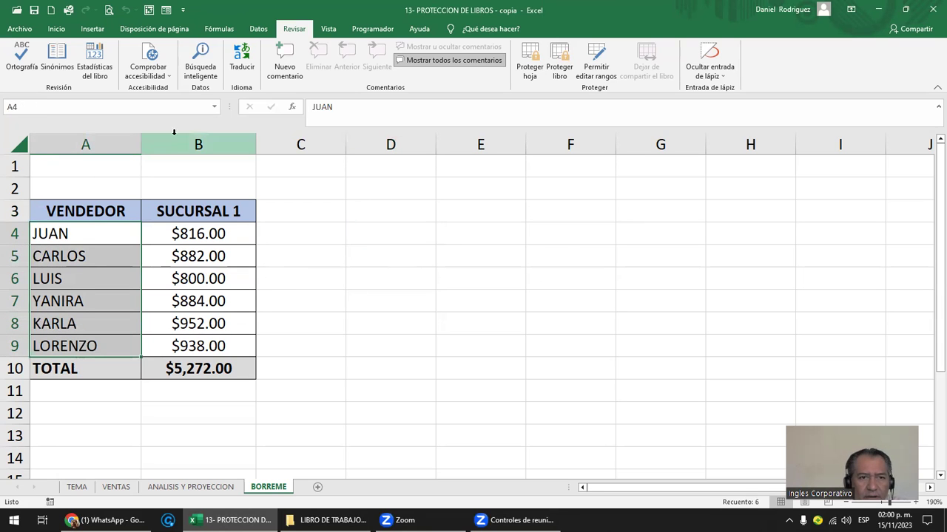
left_click(214, 106)
left_click(213, 119)
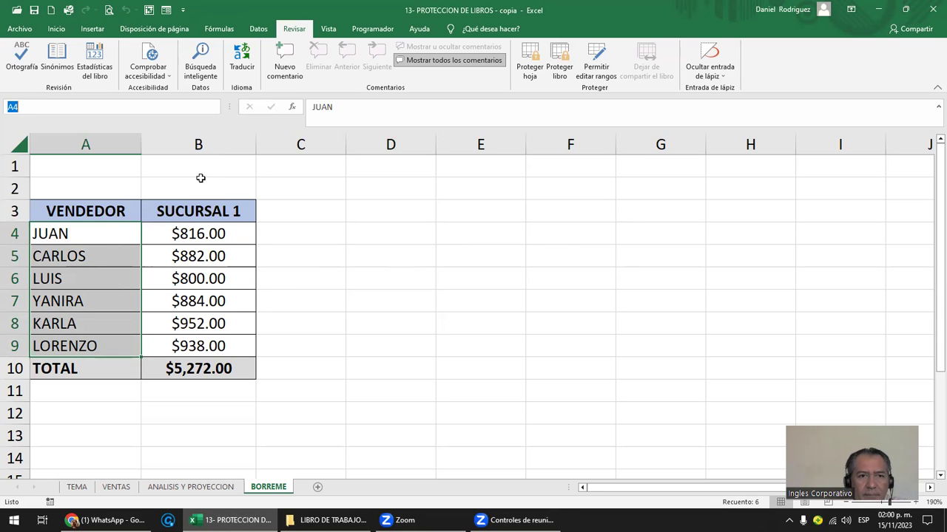
left_click(214, 107)
left_click(352, 202)
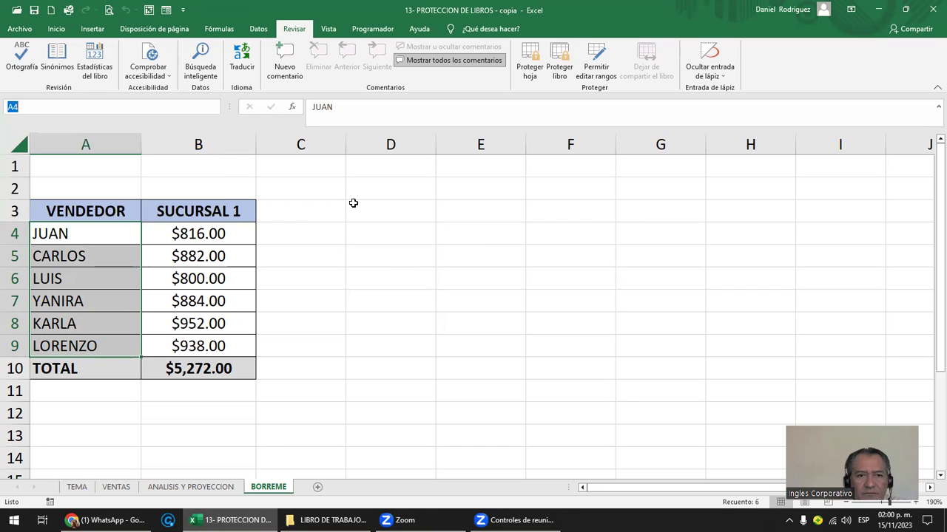
left_click(343, 244)
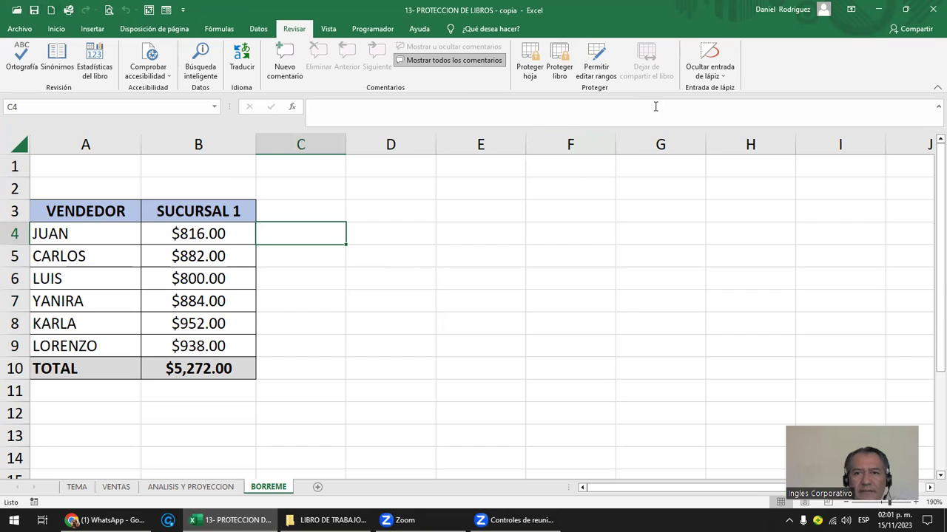
left_click(387, 241)
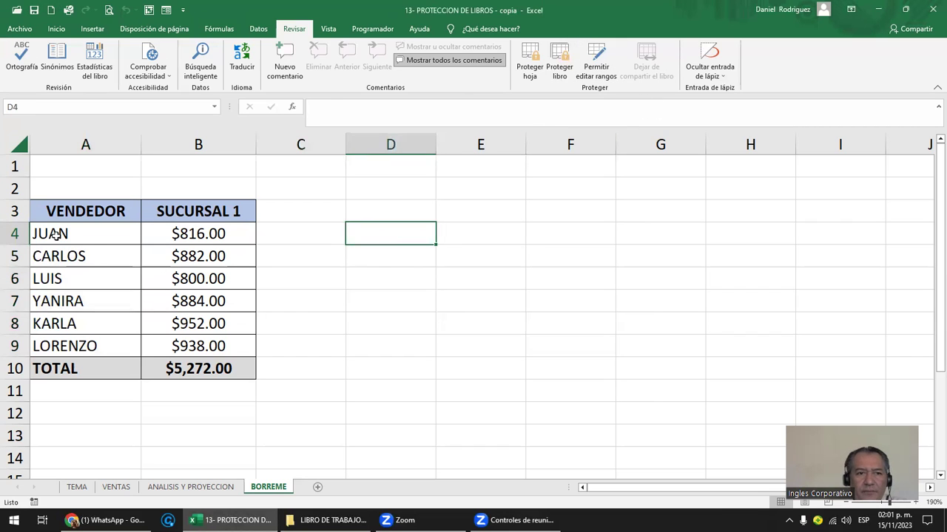
- Test-edit cell A4, then undo the changes so it reads JUAN again
left_click(57, 234)
key("Delete")
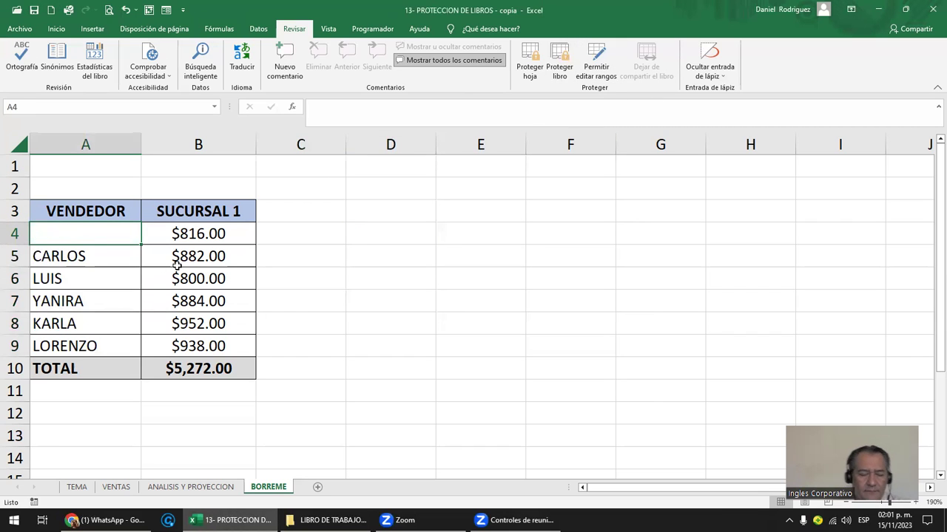
key("ctrl+d")
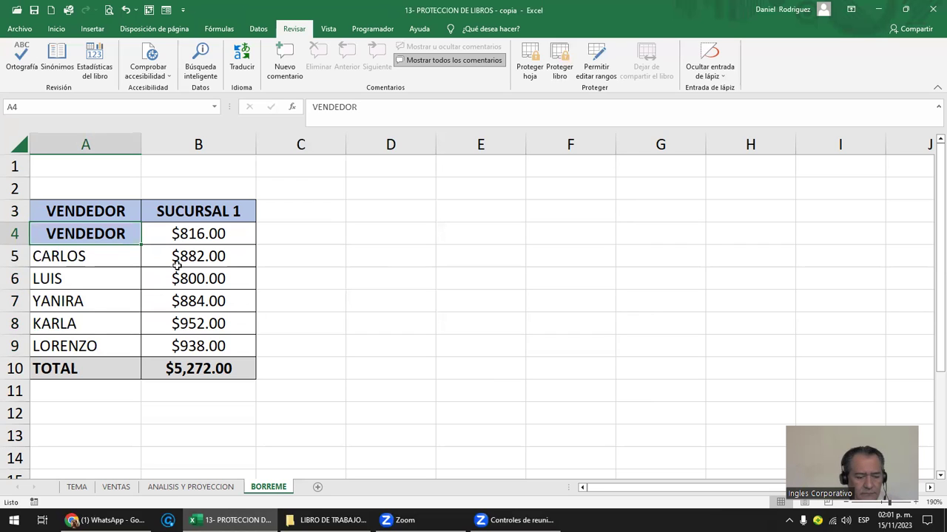
key("ctrl+z")
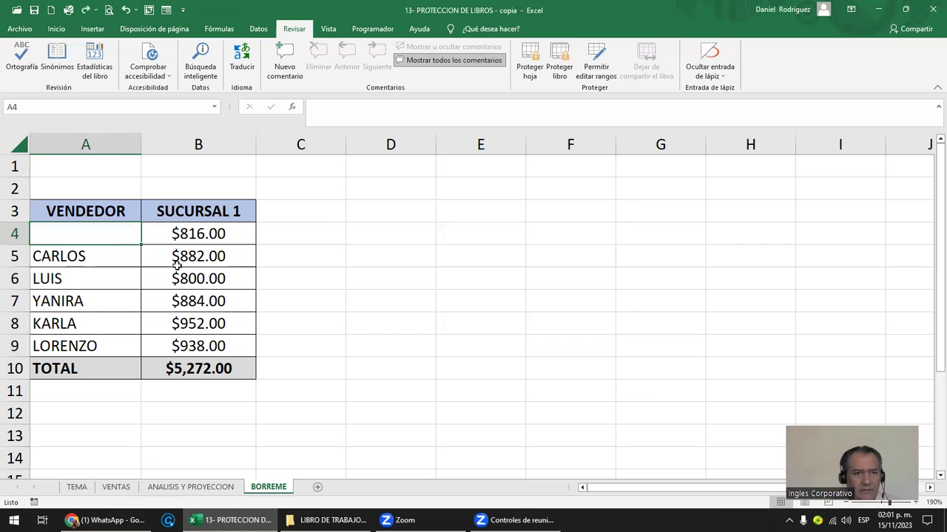
key("ctrl+z")
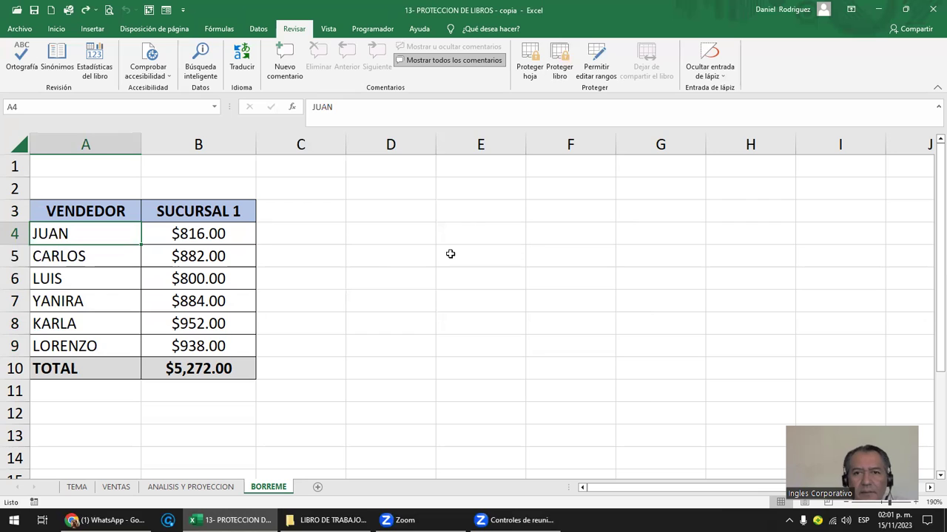
left_click(475, 230)
- Open the VENDEDORES range ($A$4:$A$9), view its permissions without adding users, and accept it
left_click(596, 59)
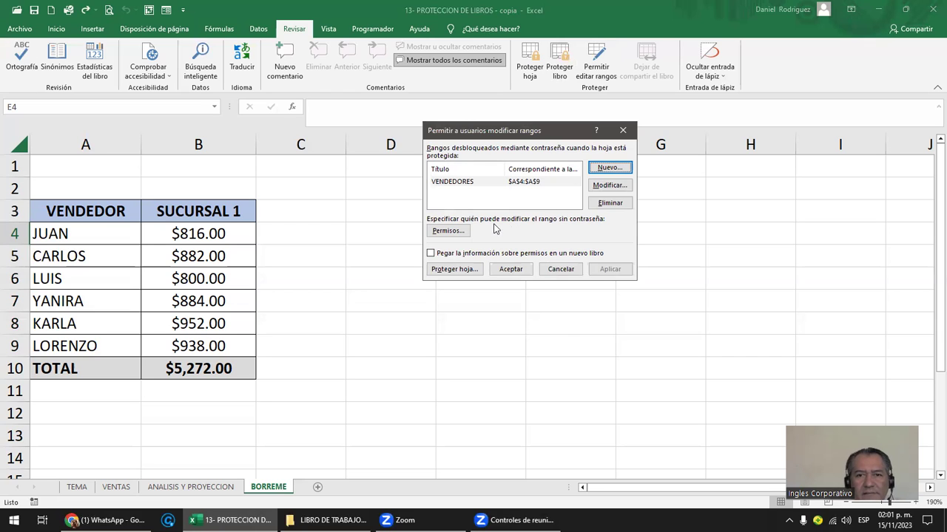
left_click(472, 188)
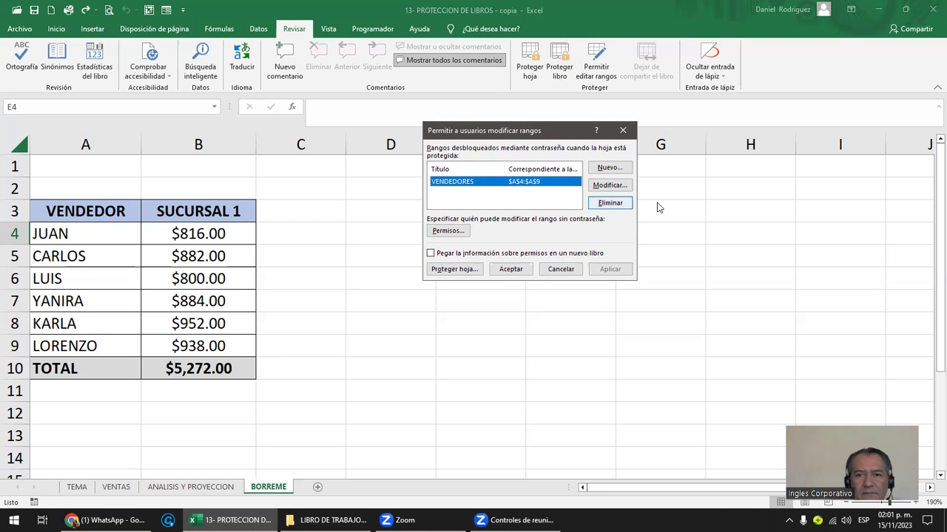
left_click(609, 186)
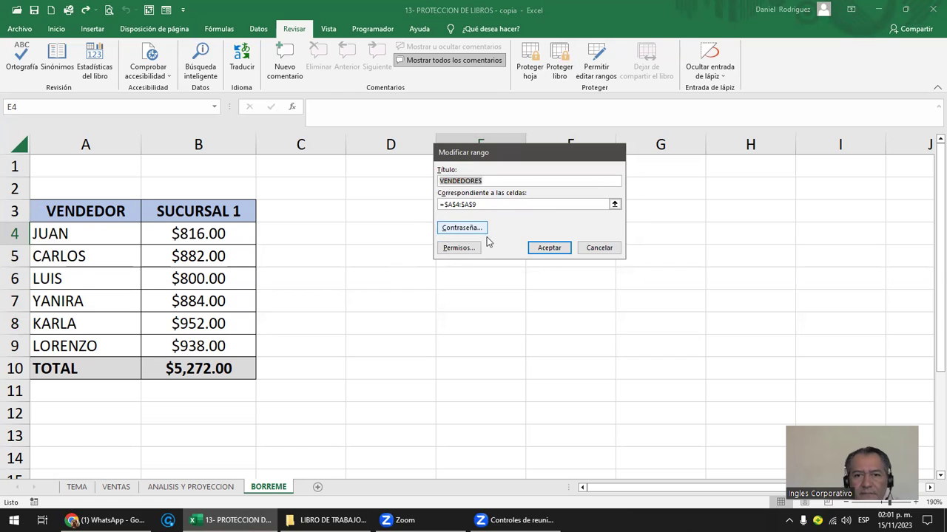
left_click(457, 249)
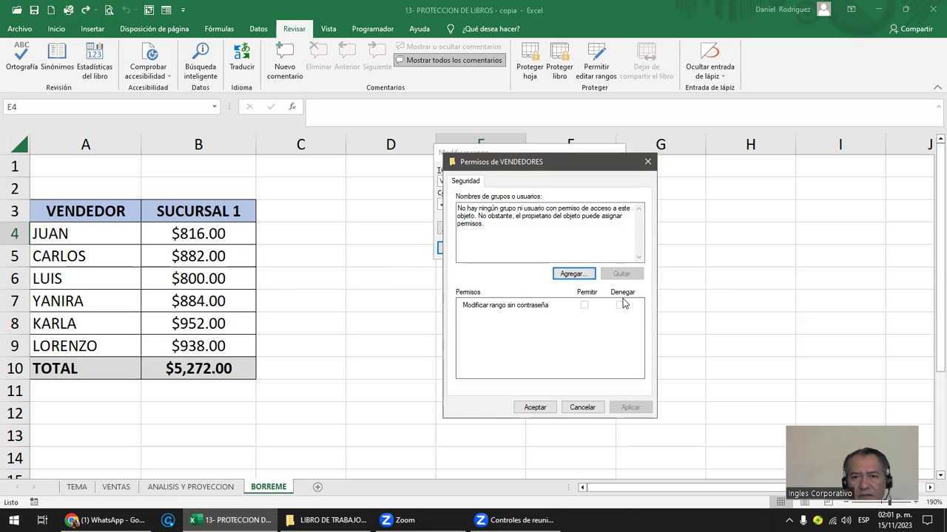
left_click(576, 276)
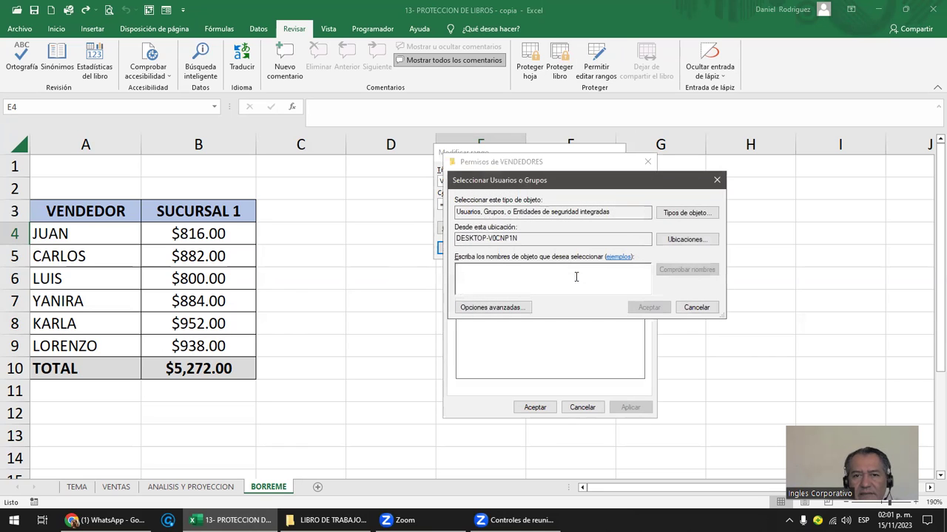
left_click(717, 179)
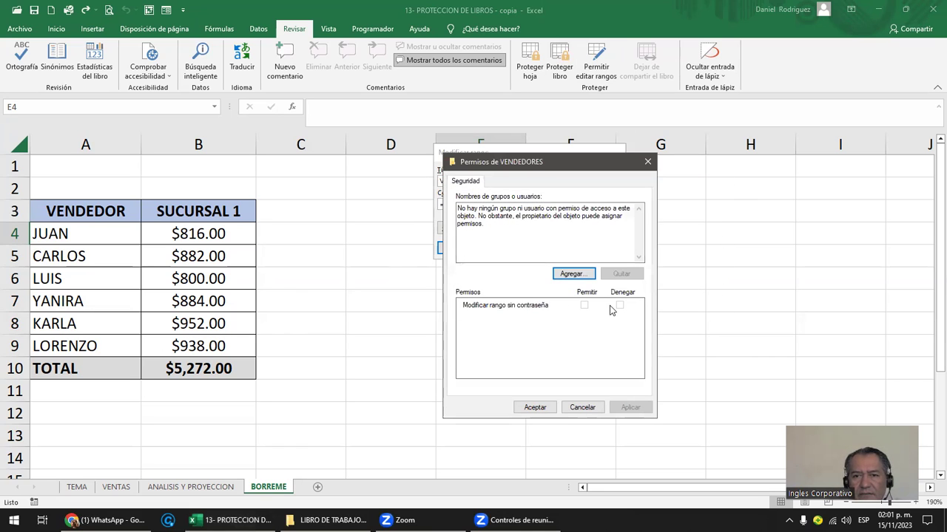
left_click(581, 412)
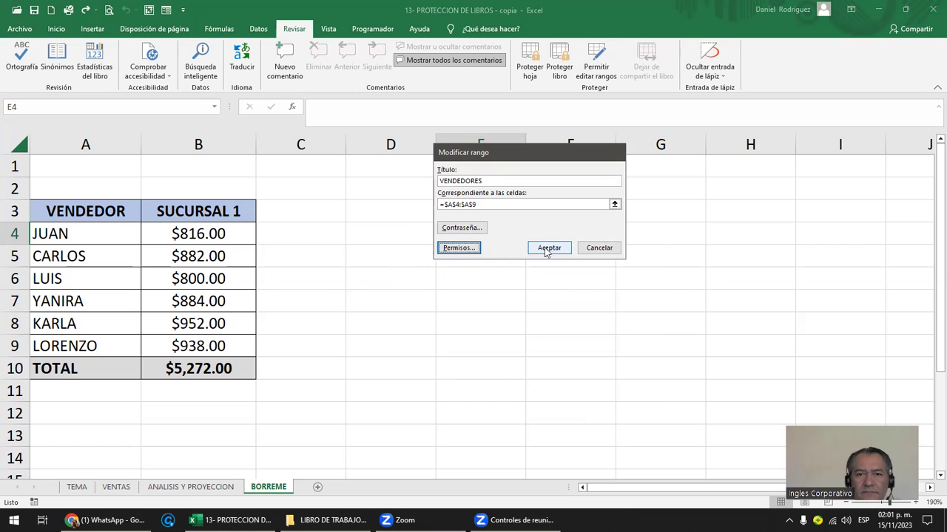
left_click(550, 248)
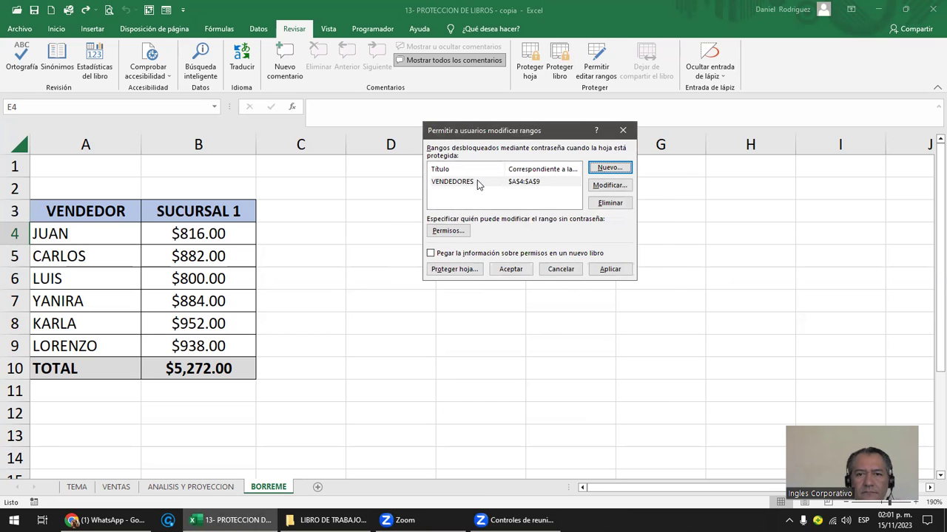
left_click(467, 183)
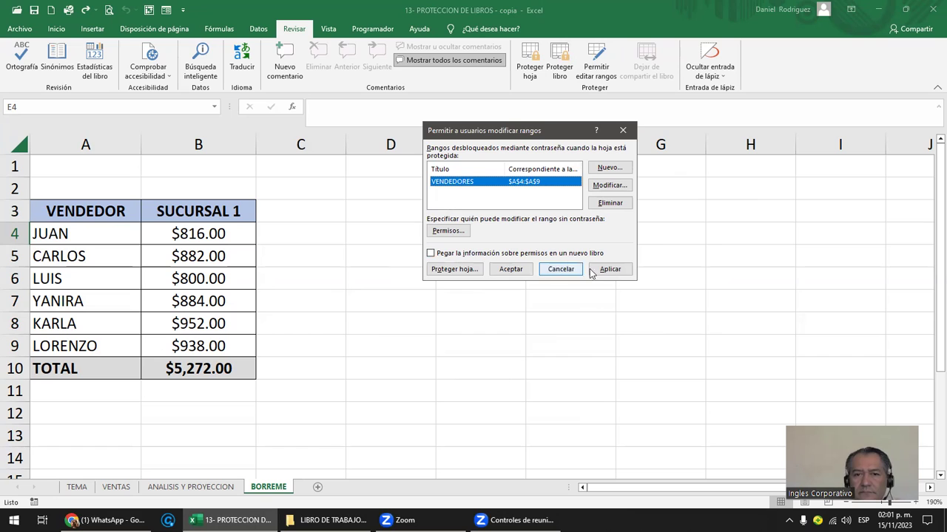
- Protect the BORREME sheet, entering the sheet password and confirming it
left_click(452, 270)
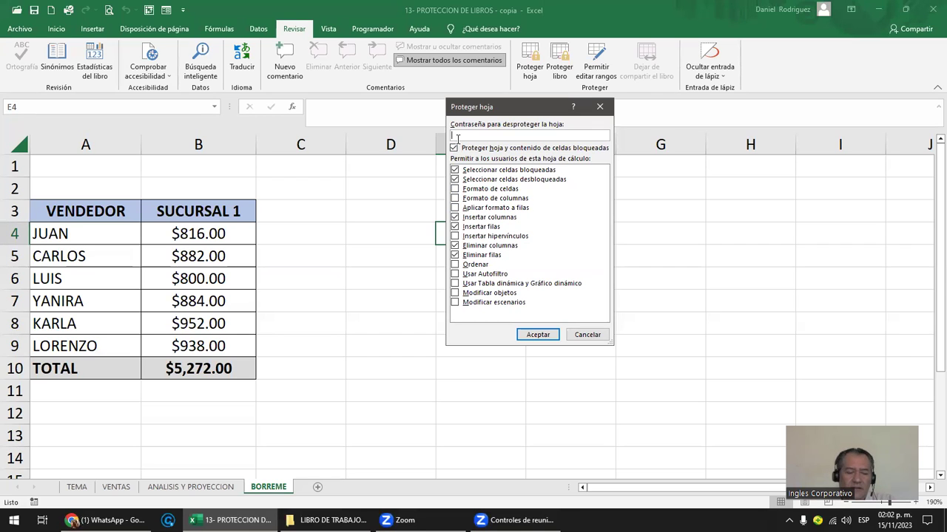
type("1")
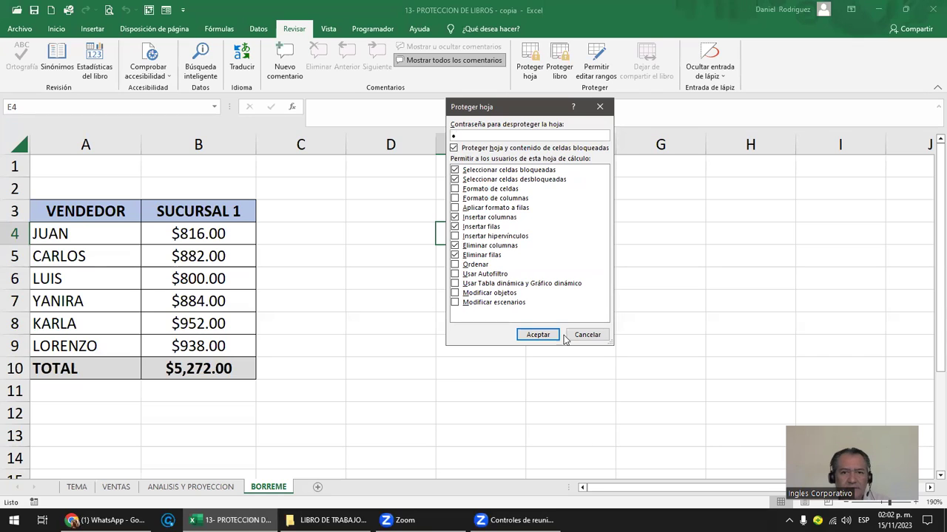
left_click(529, 338)
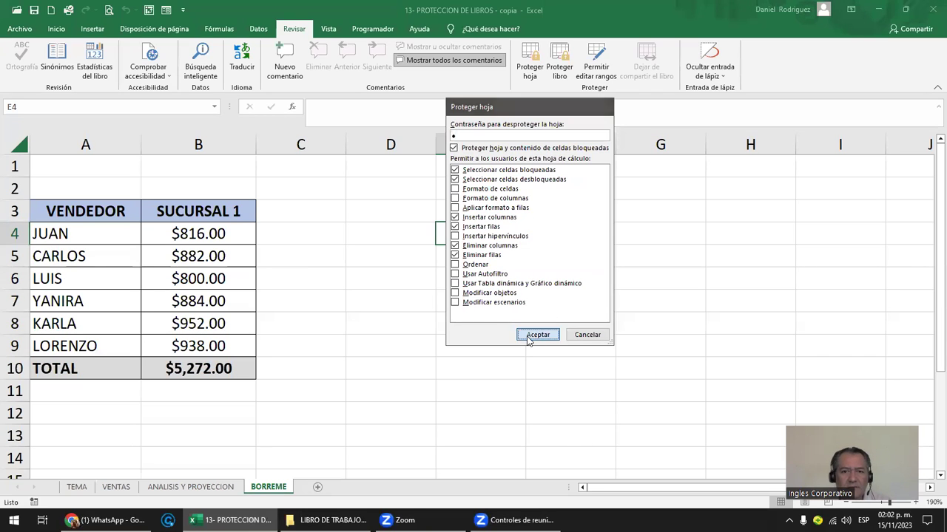
type("1")
left_click(544, 262)
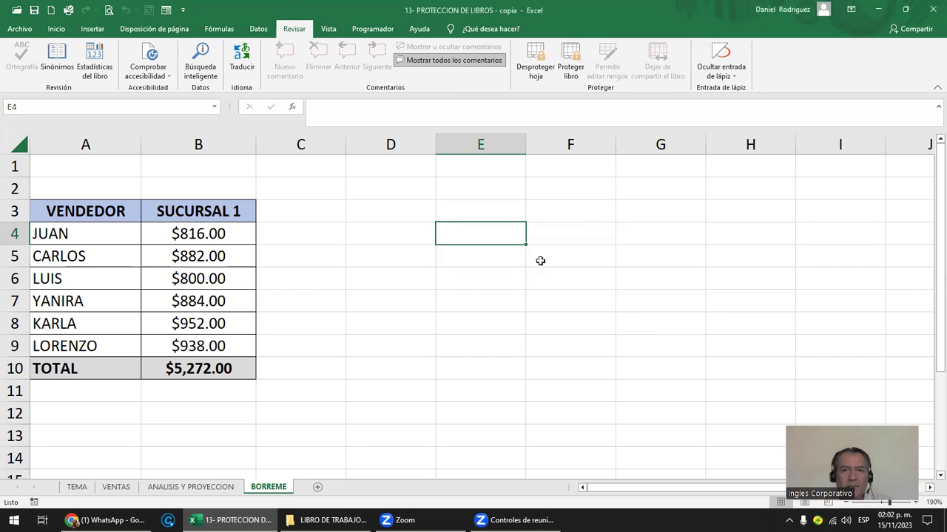
left_click(73, 237)
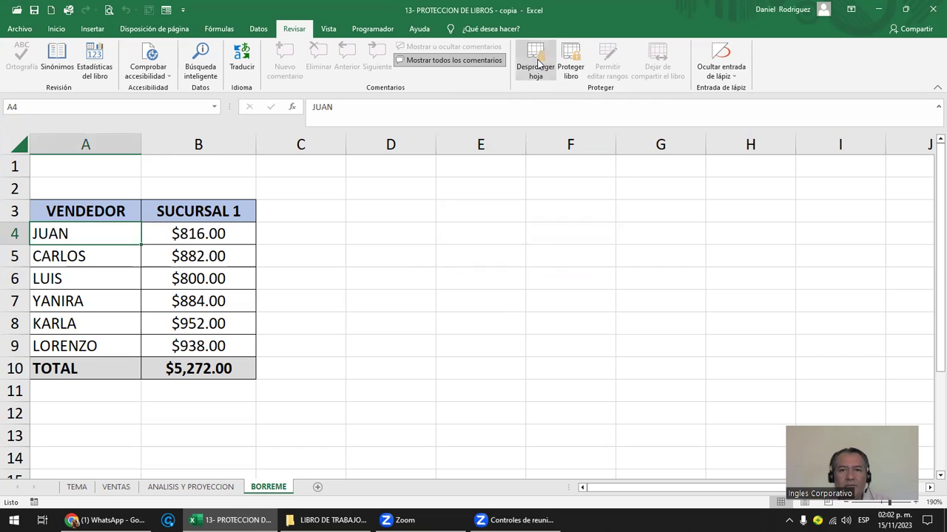
left_click_drag(99, 239, 104, 295)
left_click(116, 234)
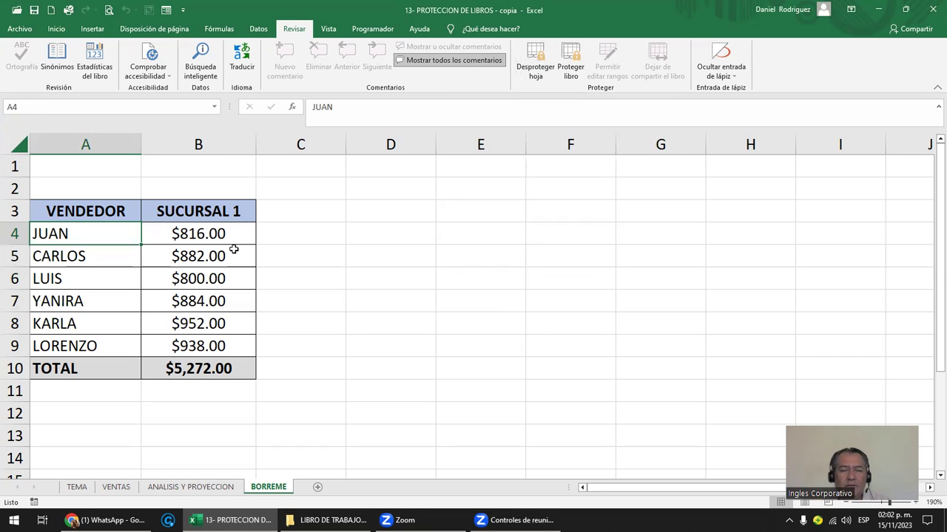
key("Delete")
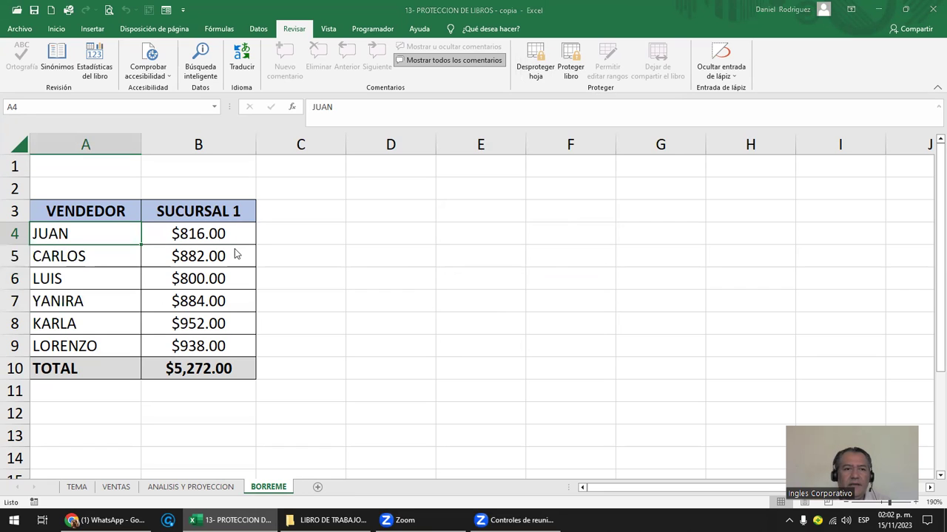
key("Escape")
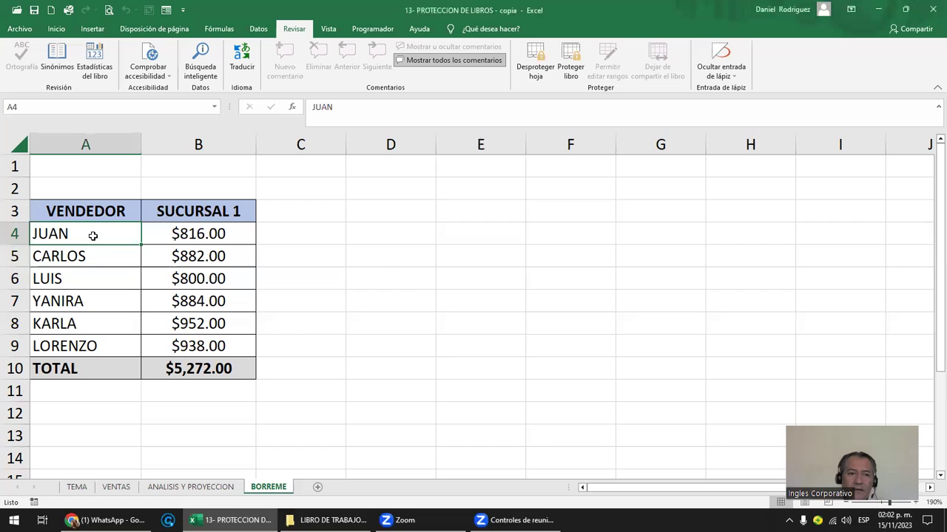
left_click_drag(93, 235, 88, 344)
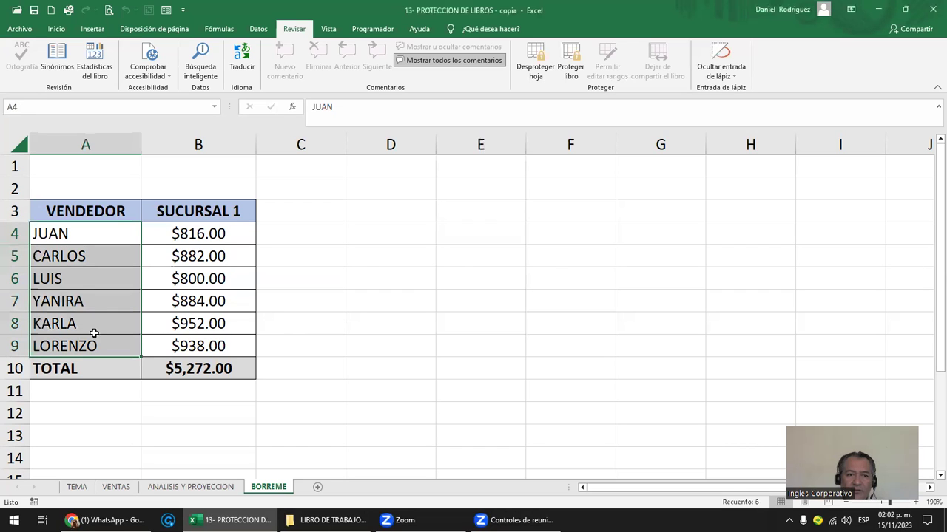
left_click(74, 233)
double_click(74, 233)
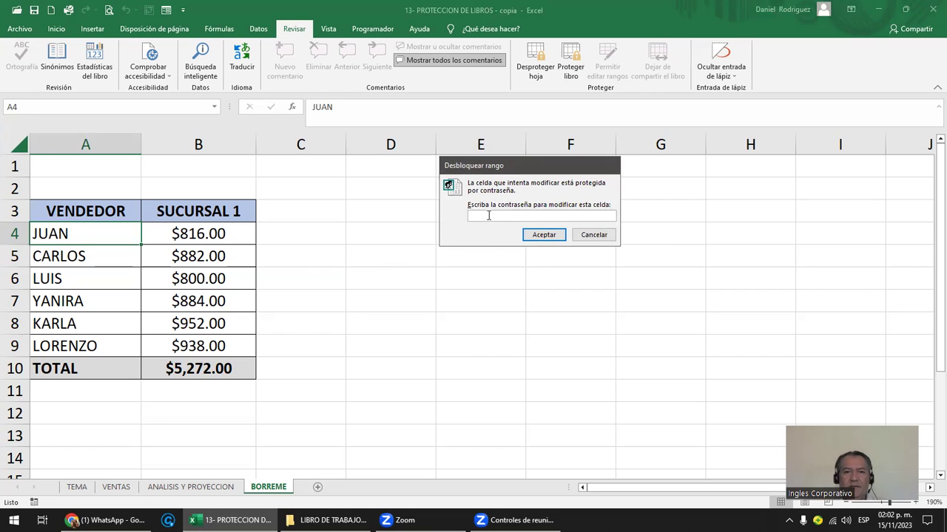
key("Escape")
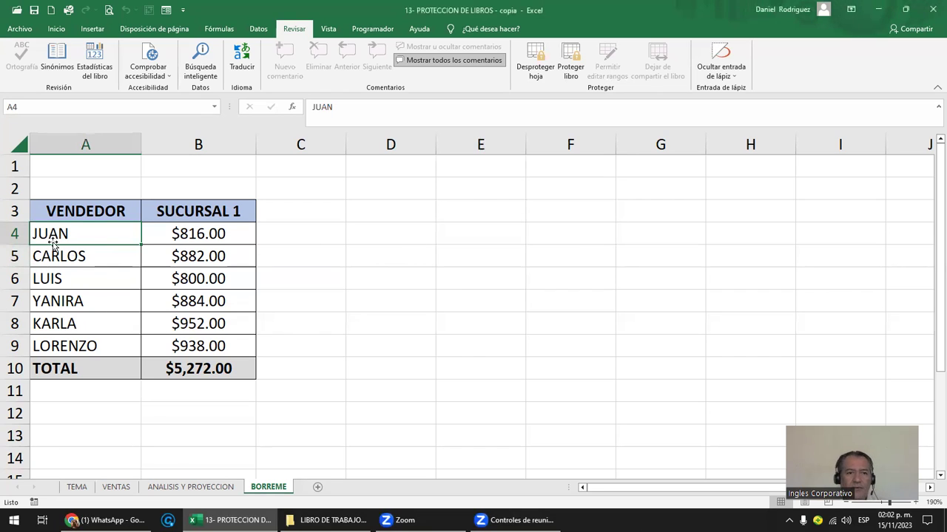
left_click_drag(55, 237, 73, 344)
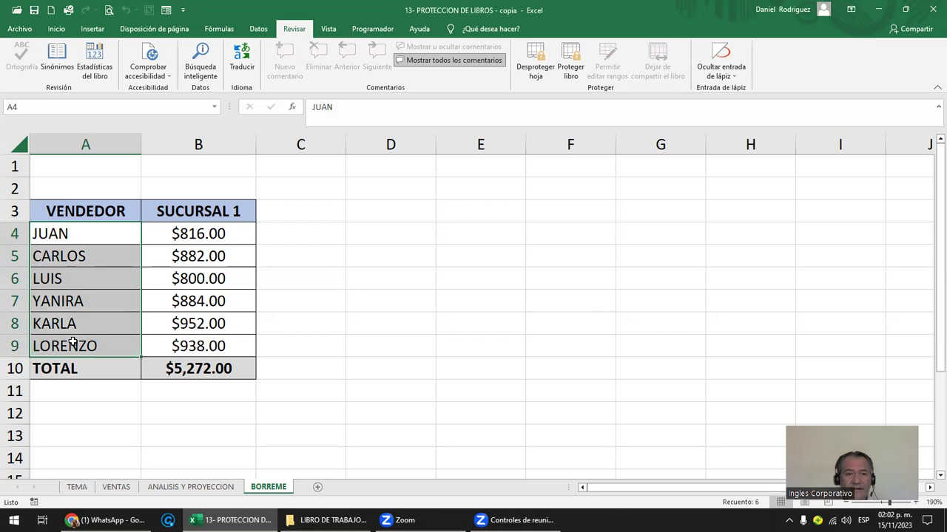
double_click(223, 233)
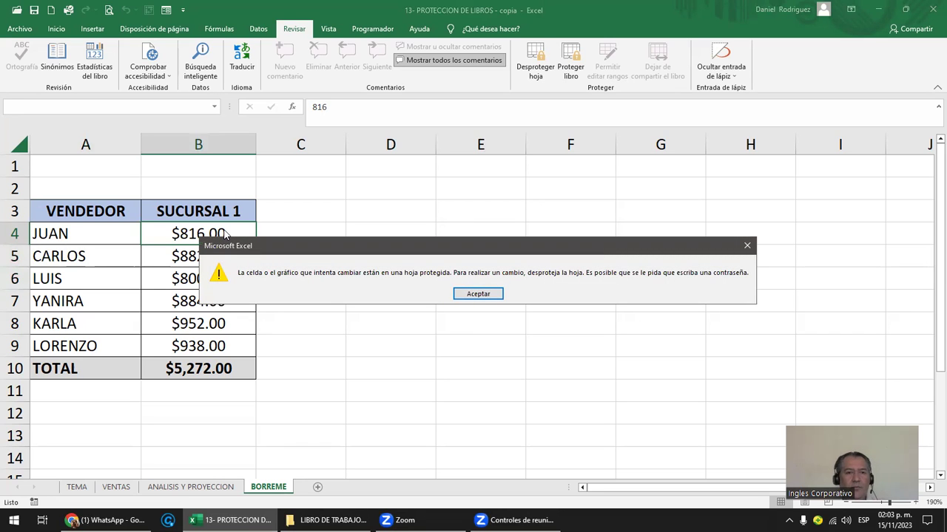
key("Return")
left_click(20, 146)
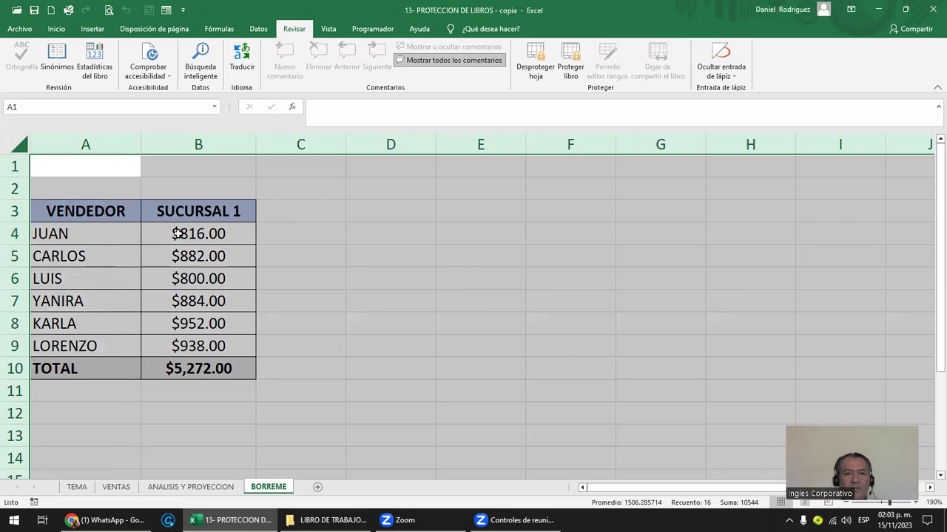
double_click(213, 215)
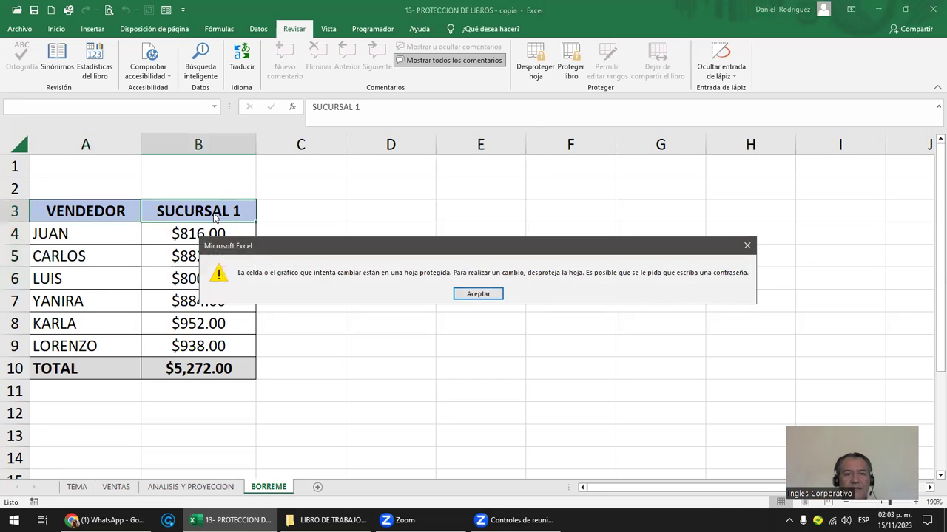
key("Return")
double_click(93, 372)
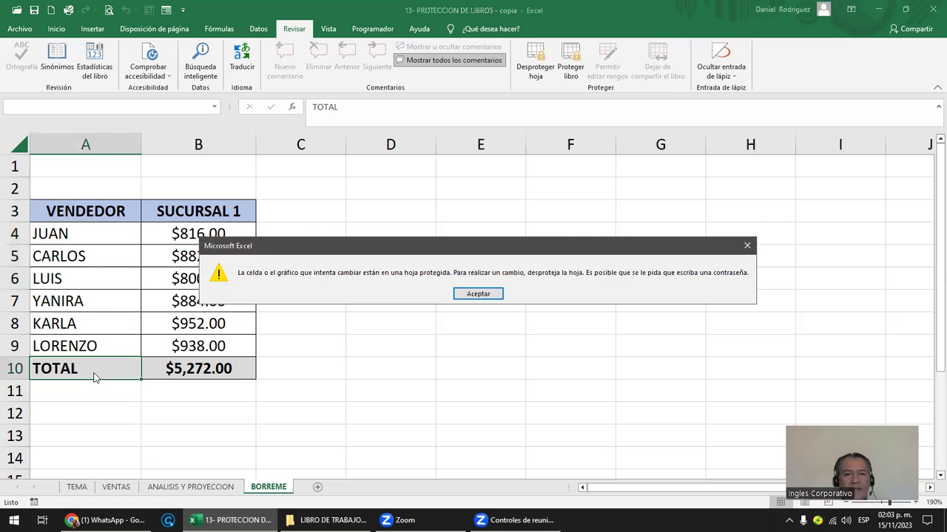
key("Return")
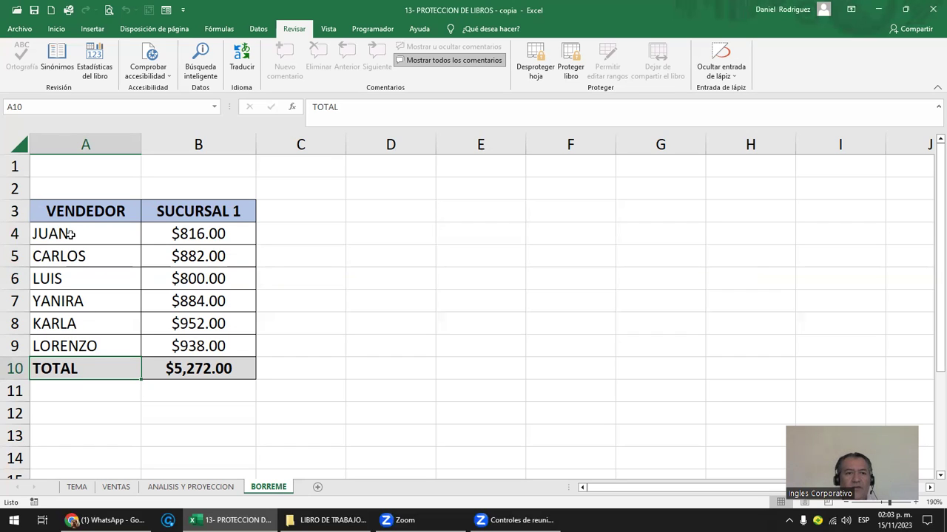
double_click(70, 233)
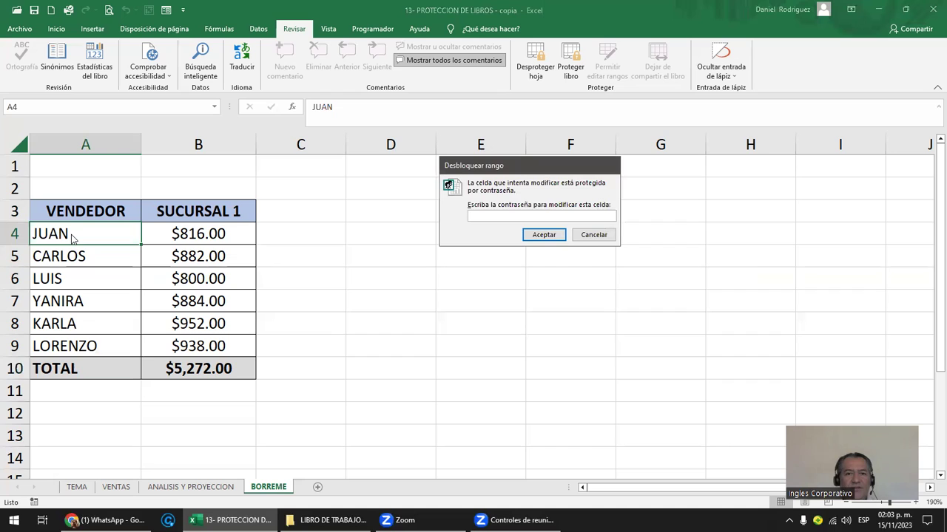
left_click(534, 233)
key("BackSpace")
key("BackSpace")
key("BackSpace")
key("BackSpace")
type("JUAN")
key("Escape")
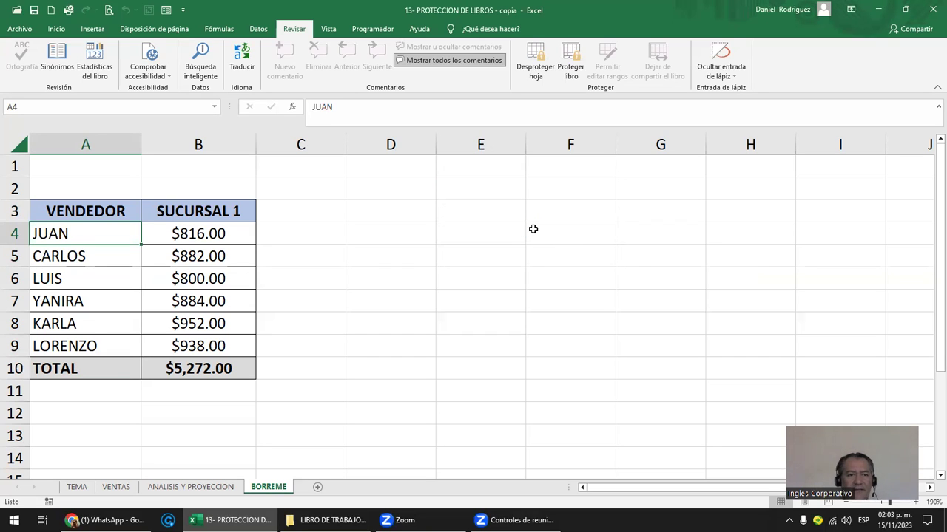
key("Down")
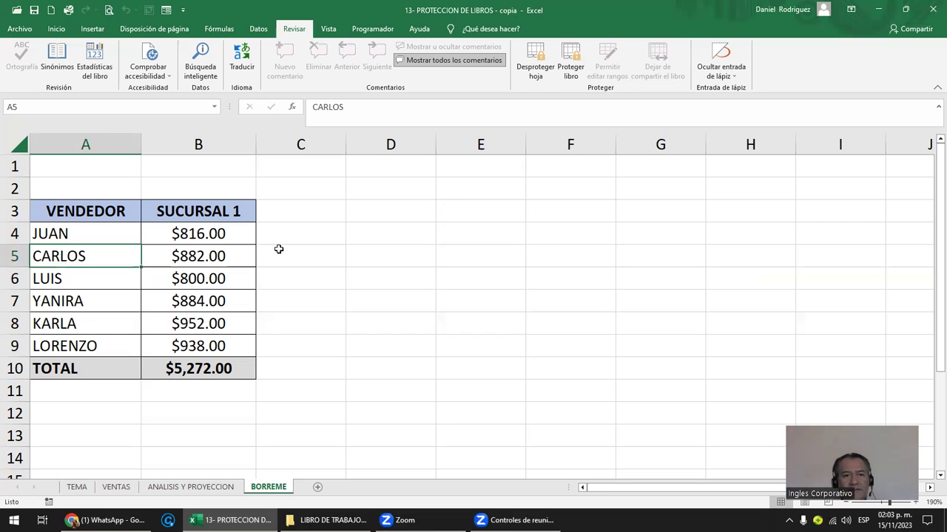
double_click(222, 256)
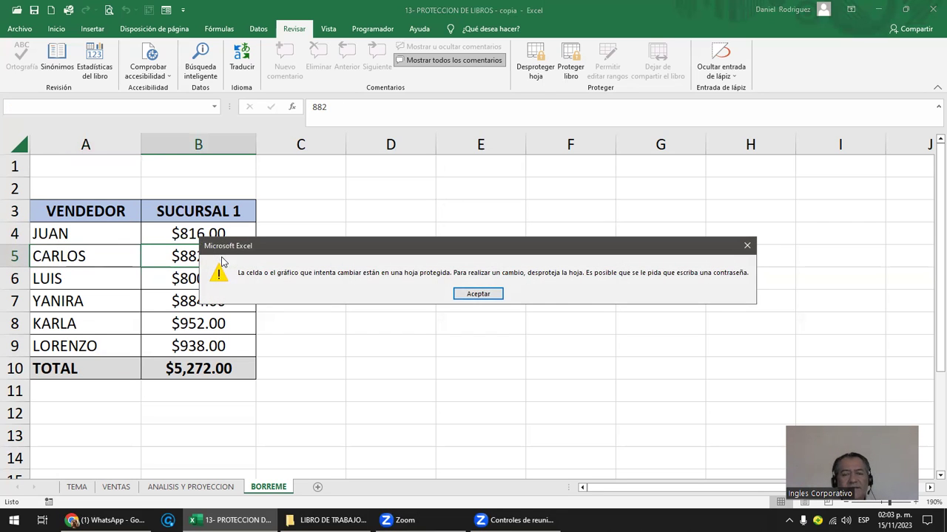
key("Return")
left_click(329, 290)
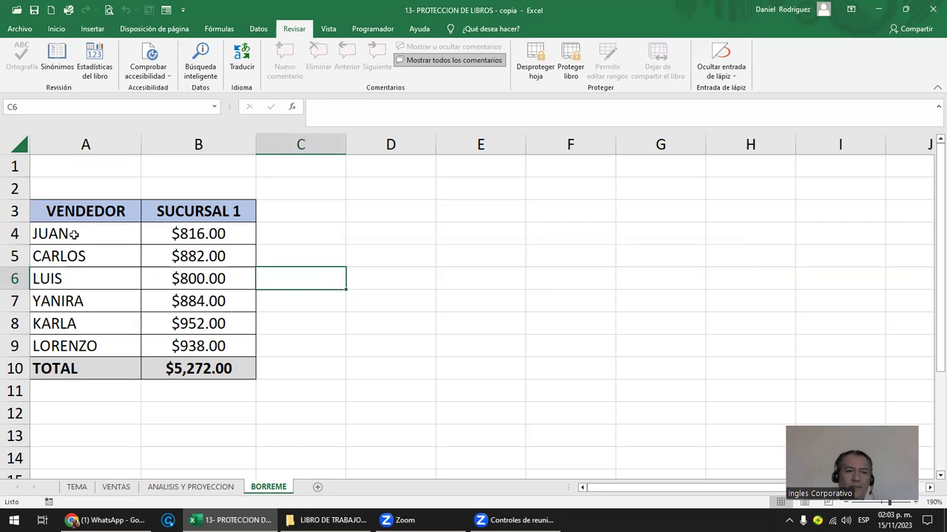
left_click_drag(74, 234, 120, 347)
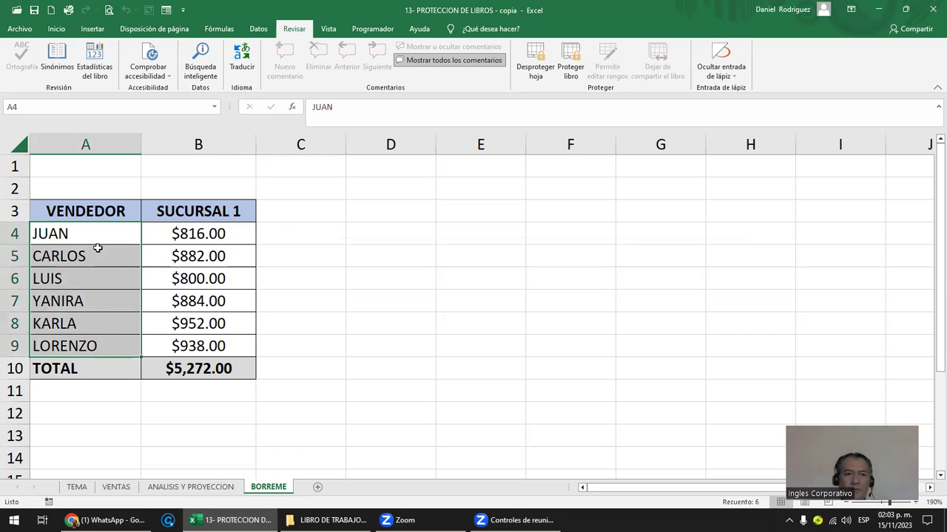
left_click(473, 286)
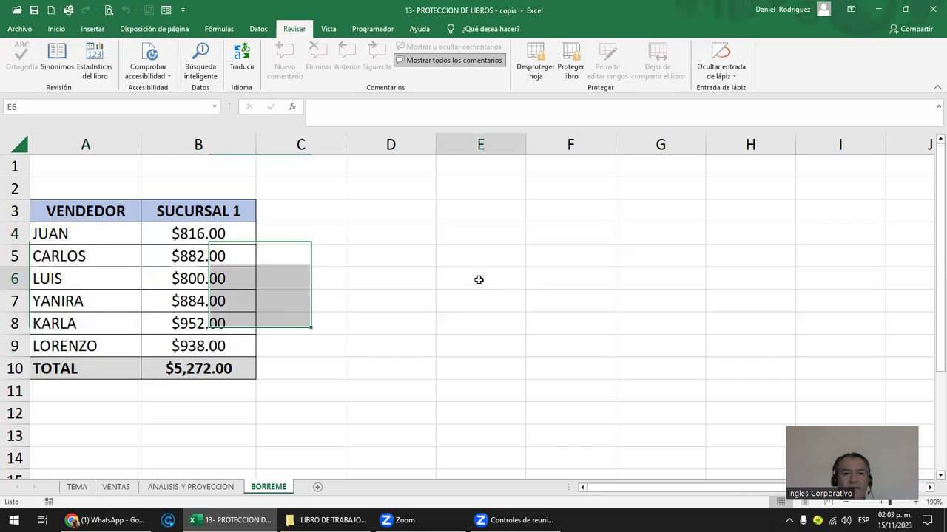
left_click_drag(94, 234, 97, 344)
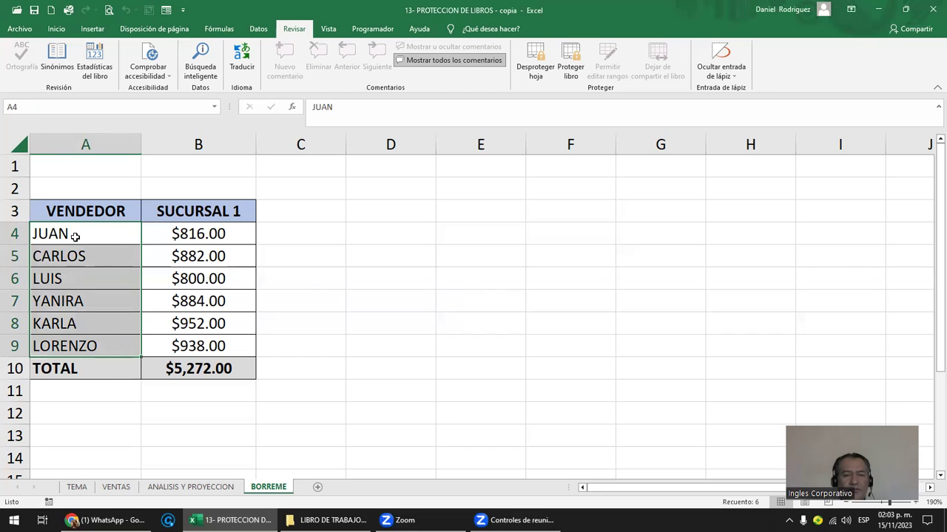
left_click(75, 236)
left_click(202, 237)
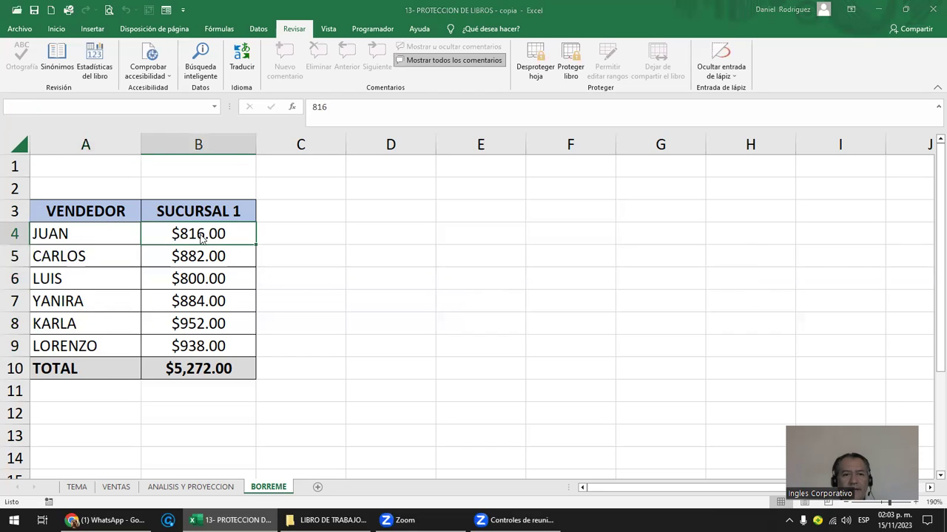
double_click(201, 237)
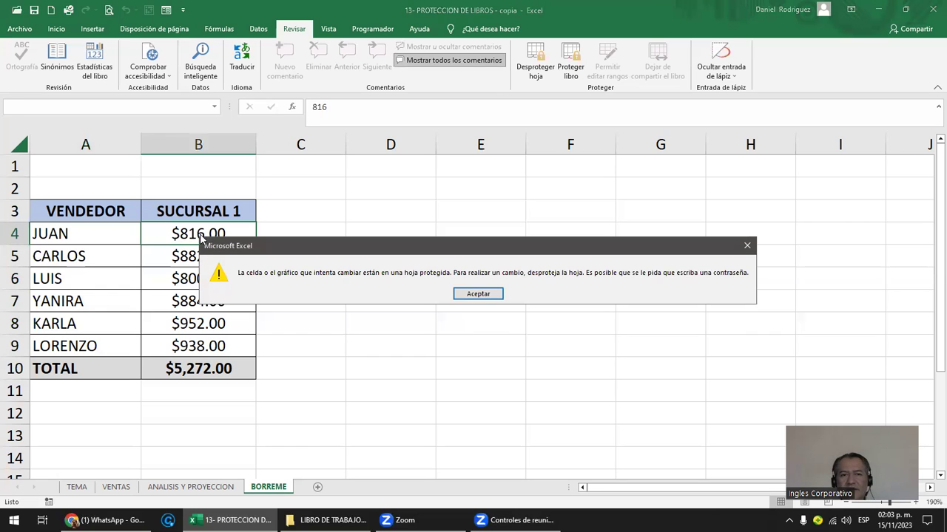
key("Return")
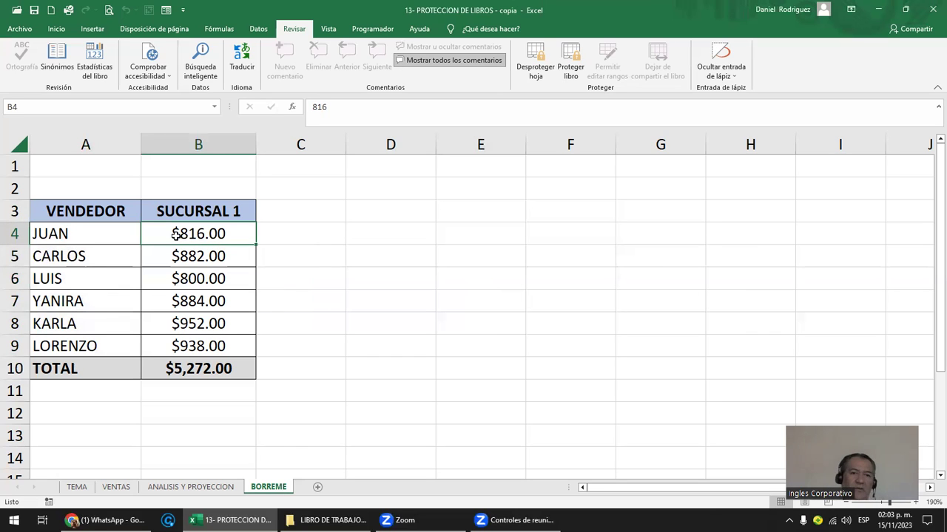
left_click_drag(193, 228, 200, 342)
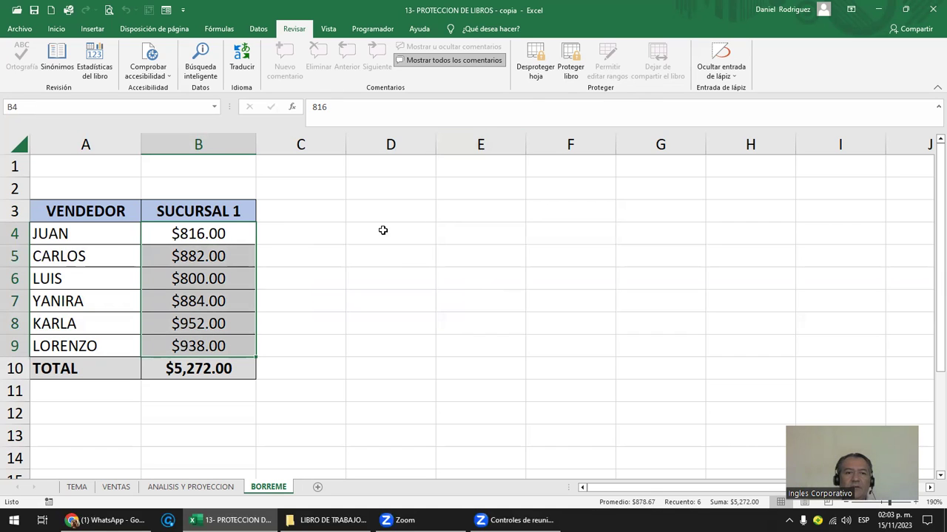
left_click(102, 238)
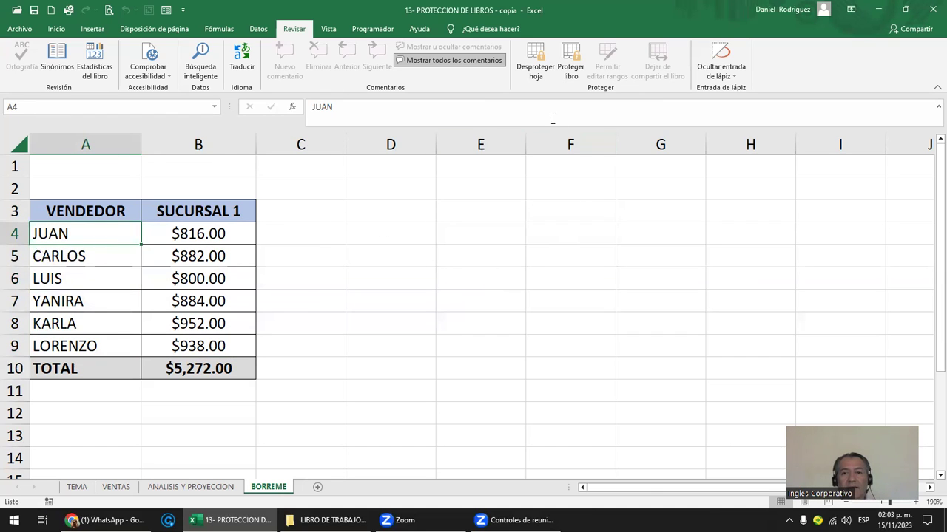
- Unprotect BORREME, test clearing B4 and restore it, then select the sales figures B4:B9
left_click(532, 61)
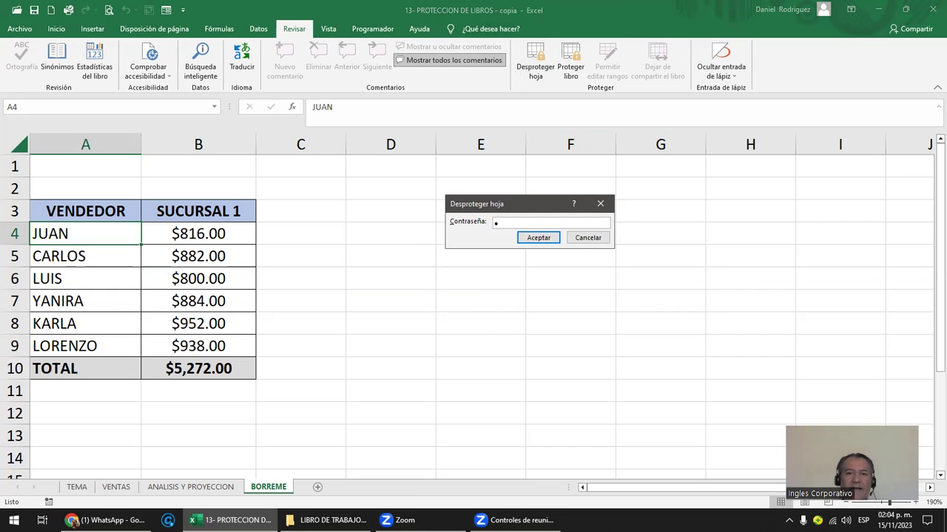
key("Return")
left_click(216, 230)
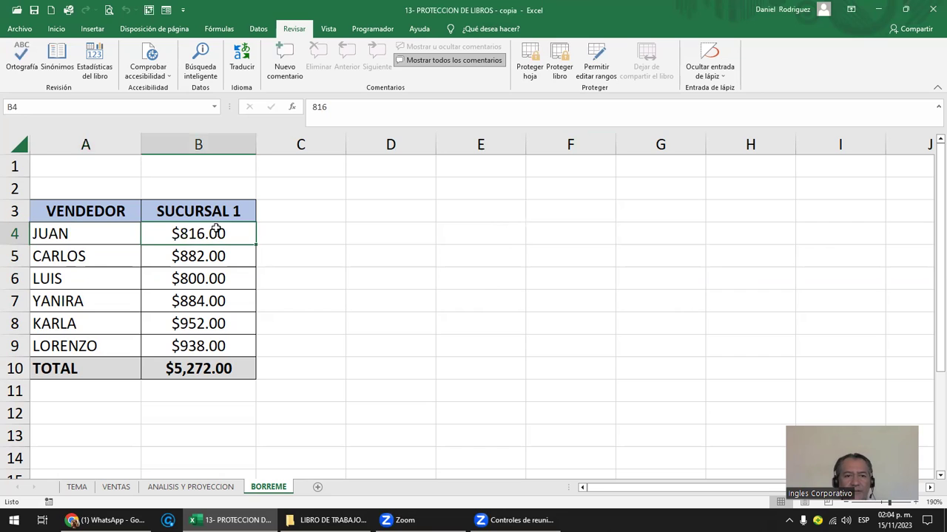
key("Delete")
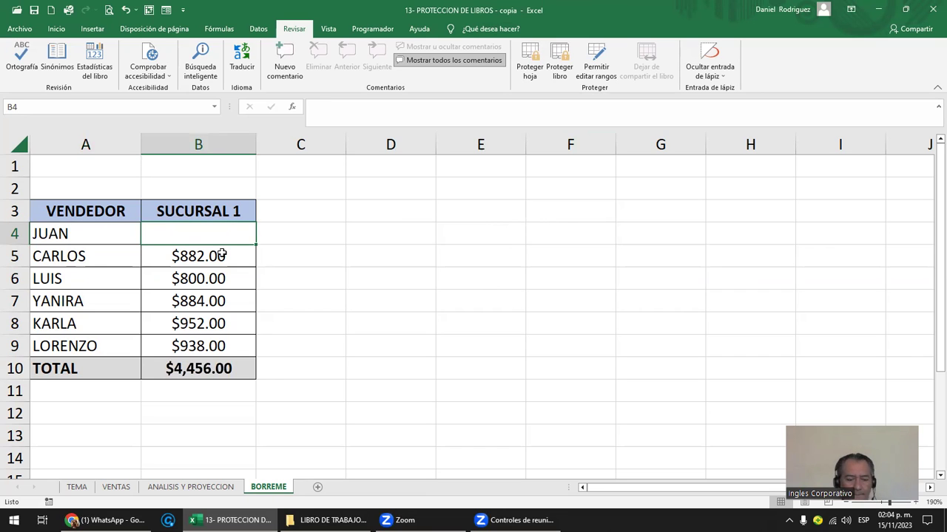
key("ctrl+z")
left_click(413, 326)
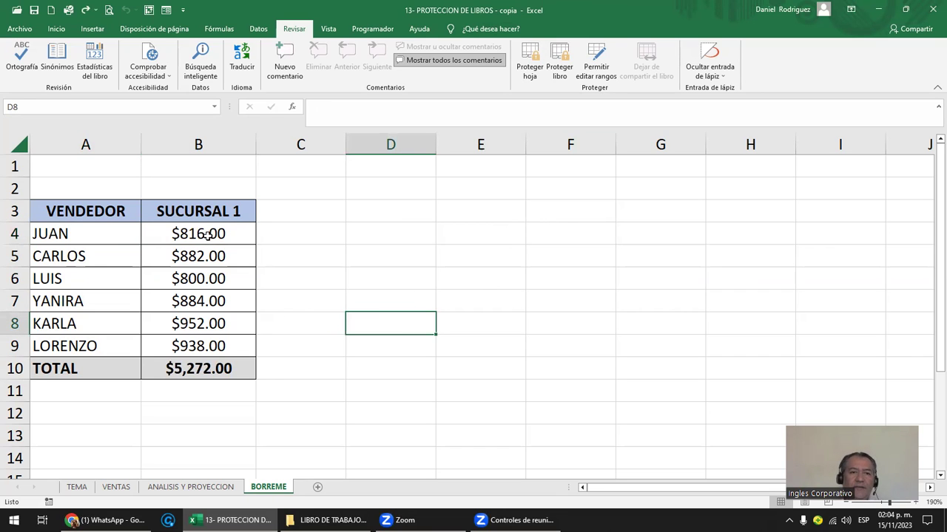
left_click_drag(209, 235, 219, 346)
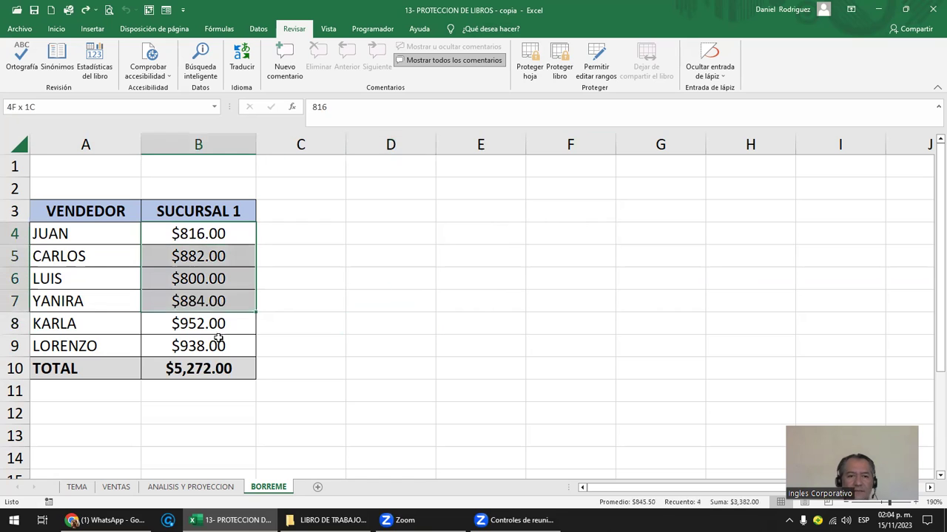
- Create the editable range VENTAS for B4:B9 with a confirmed range password and apply it
left_click(596, 63)
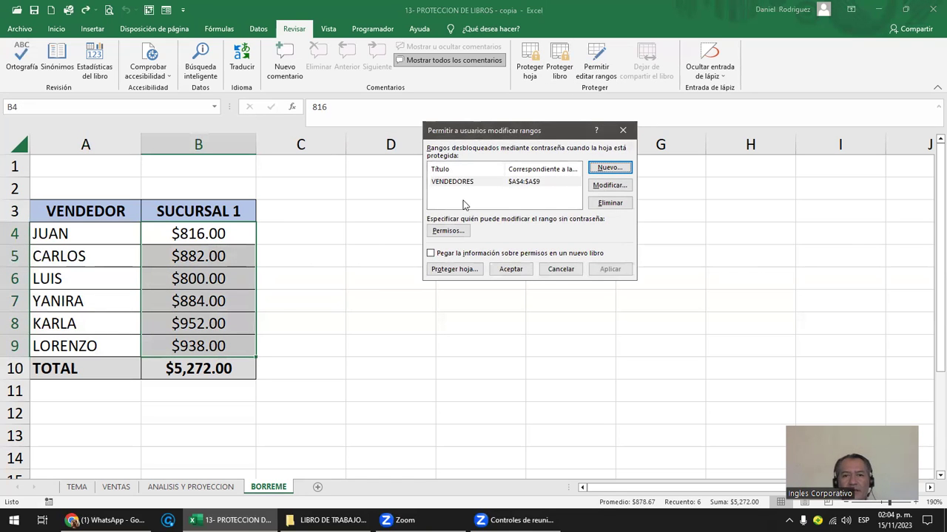
left_click(607, 169)
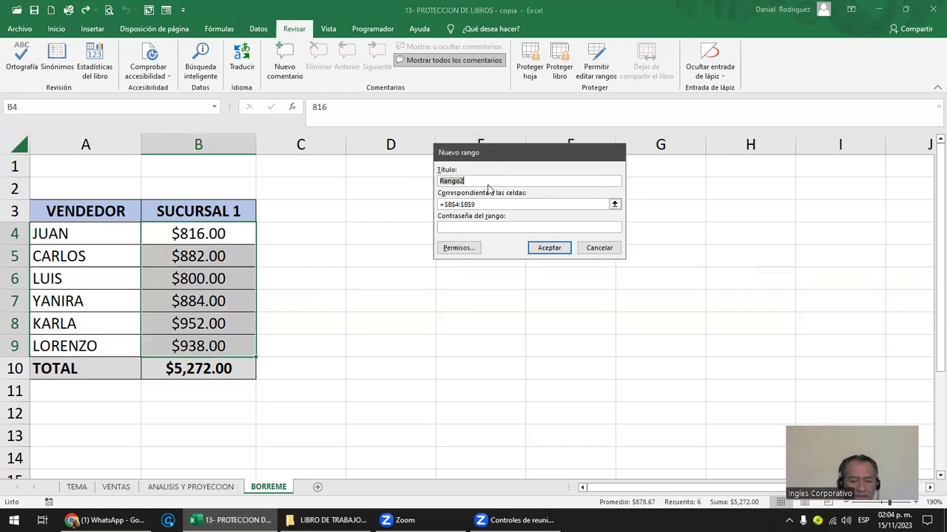
type("VENTAS")
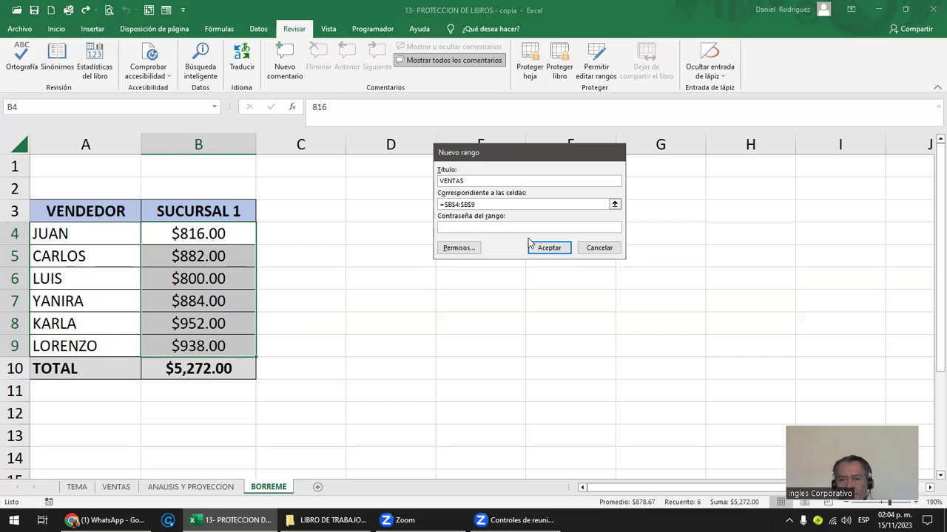
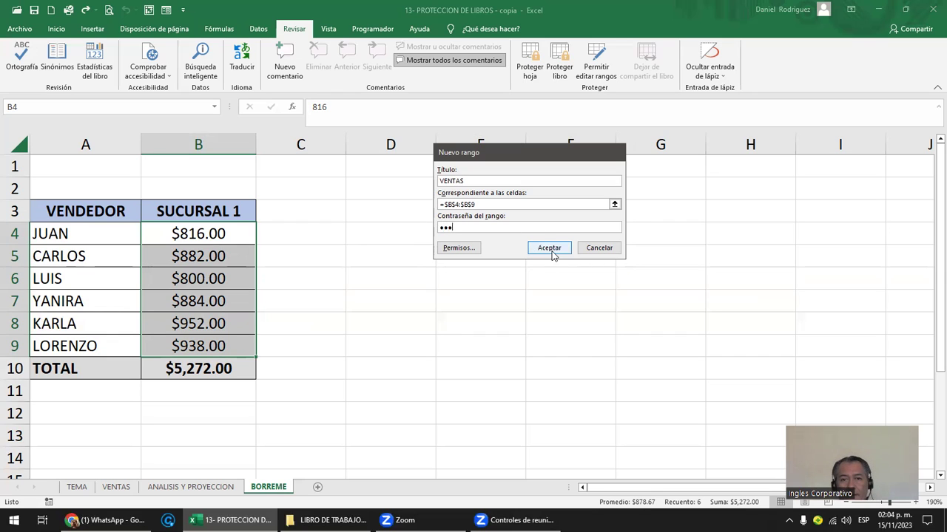
left_click(554, 250)
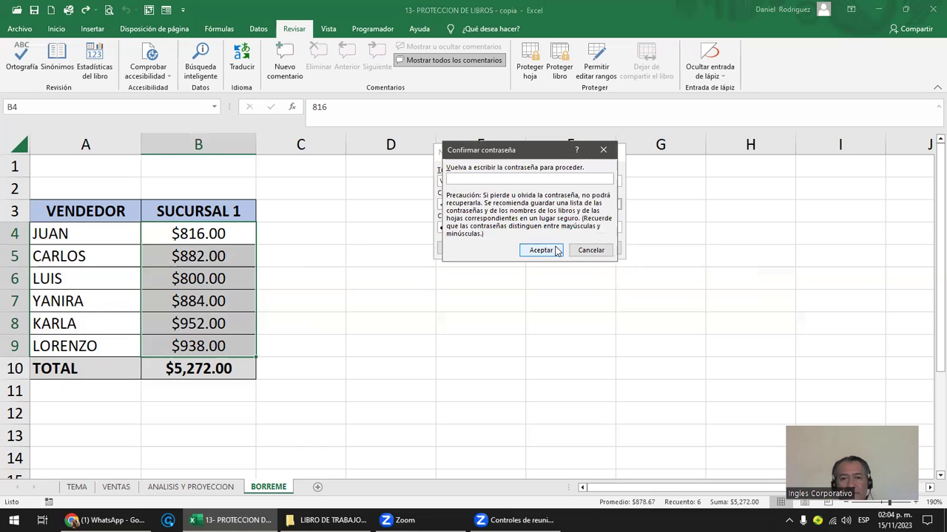
type("1")
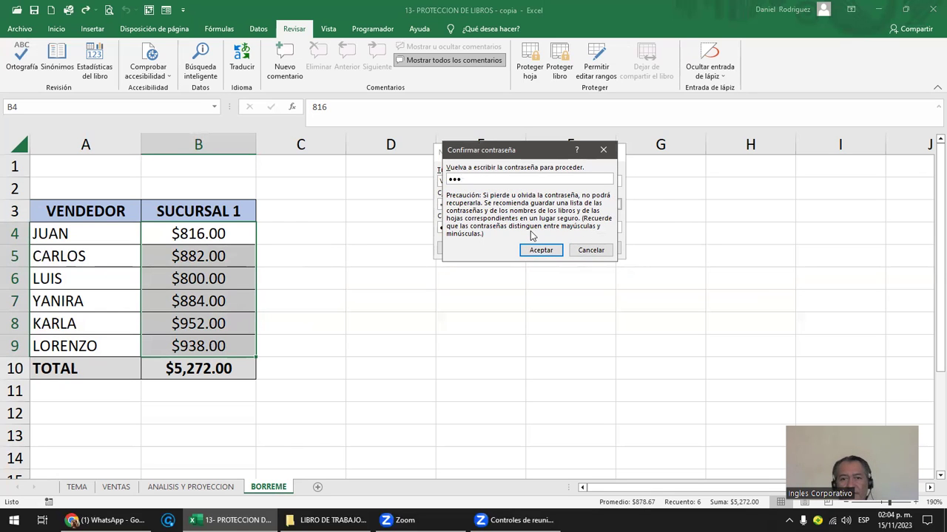
left_click(540, 250)
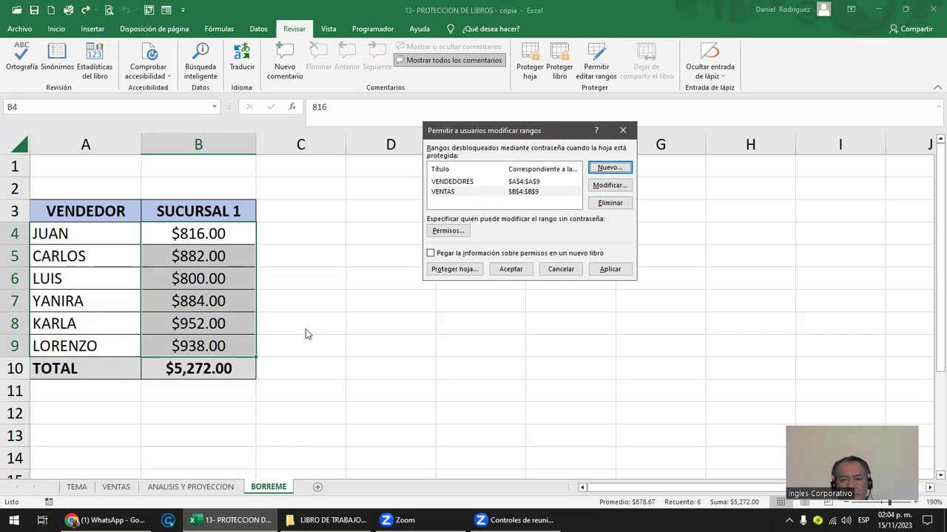
left_click(610, 270)
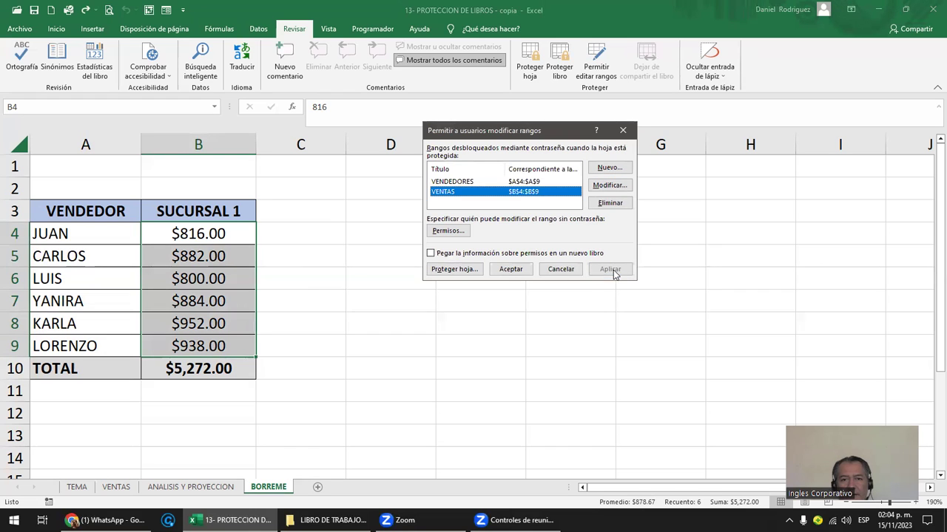
- Protect the BORREME sheet again with the sheet password
left_click(459, 270)
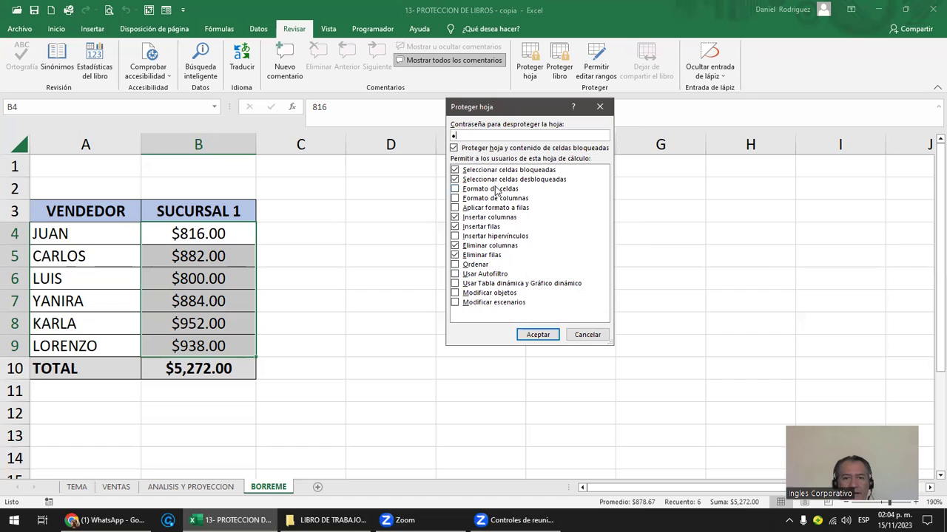
left_click(537, 337)
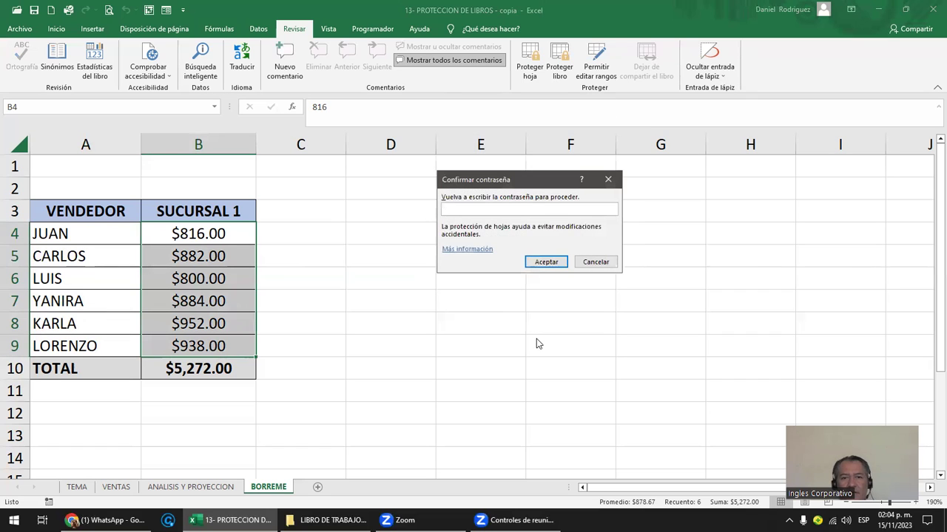
type("1")
key("Return")
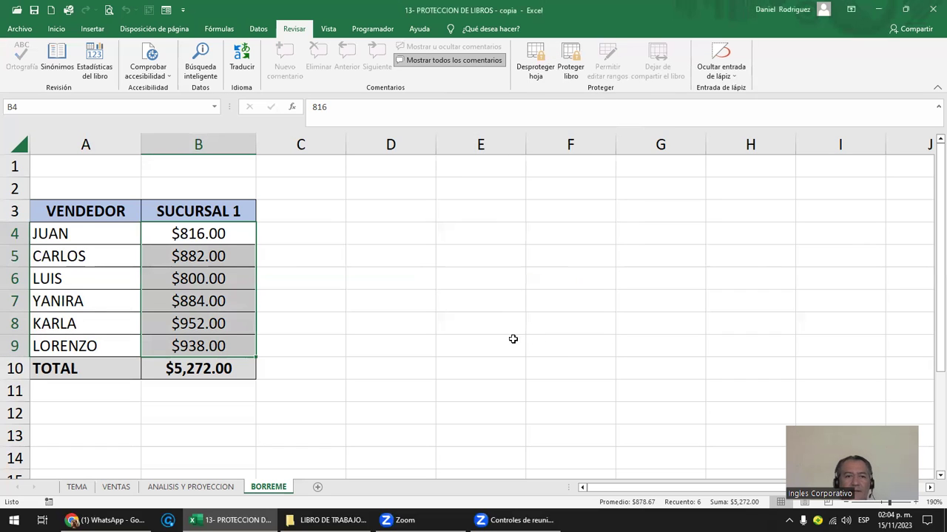
left_click(299, 259)
- Confirm locked cells such as B1 refuse edits, then select the names and sales A4:B9
double_click(57, 169)
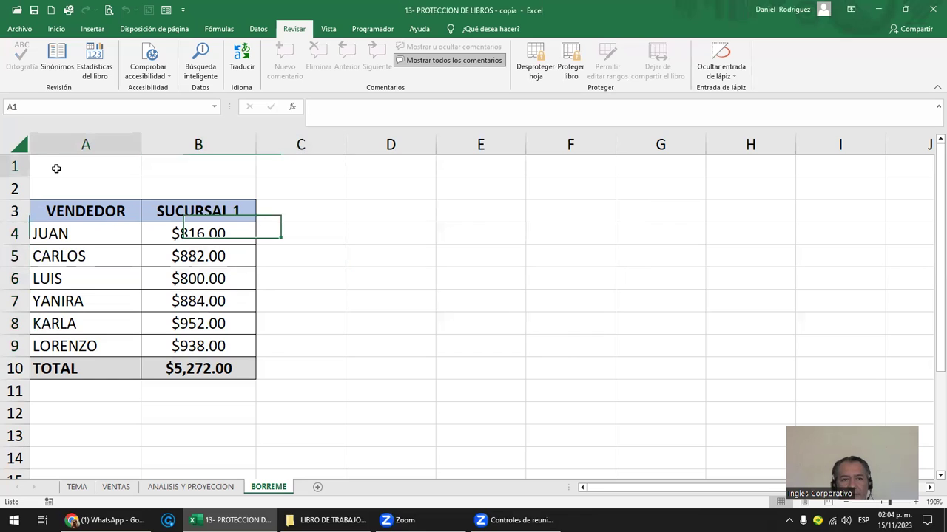
key("Return")
double_click(164, 170)
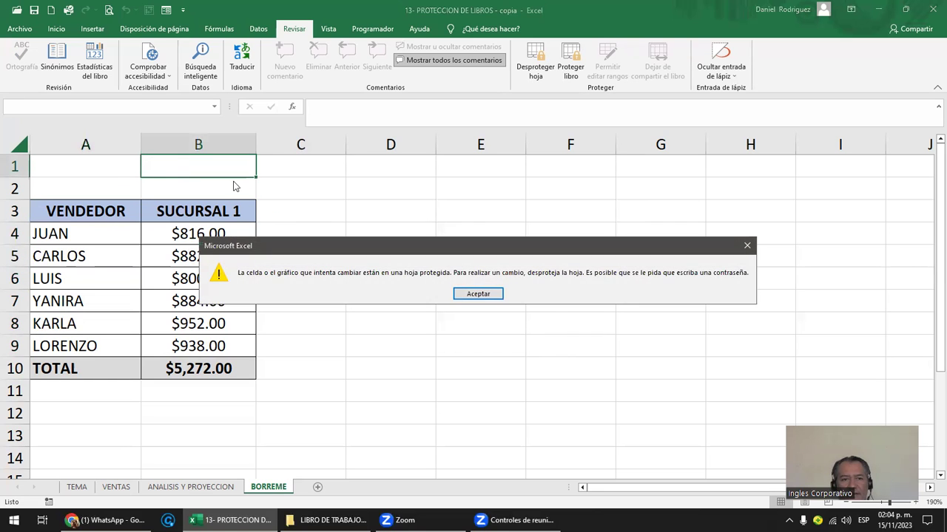
key("Return")
double_click(284, 174)
key("Return")
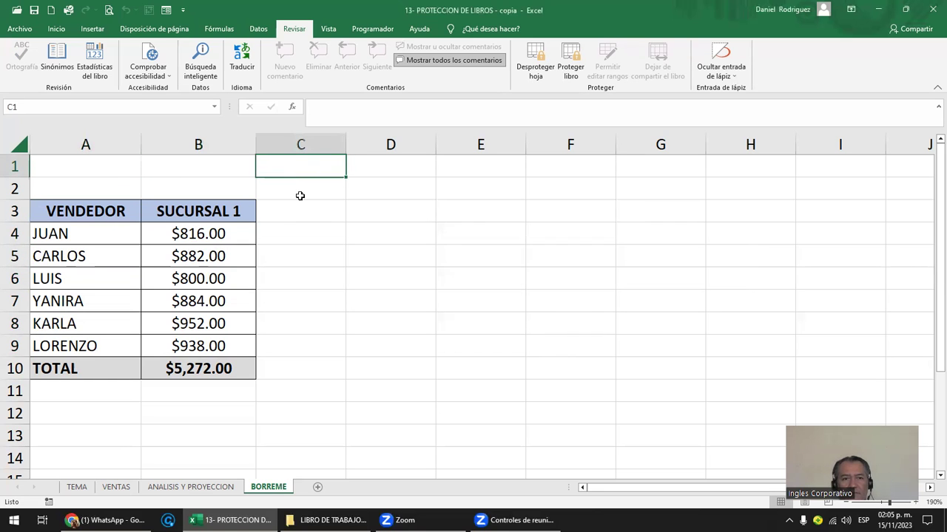
double_click(299, 213)
key("Return")
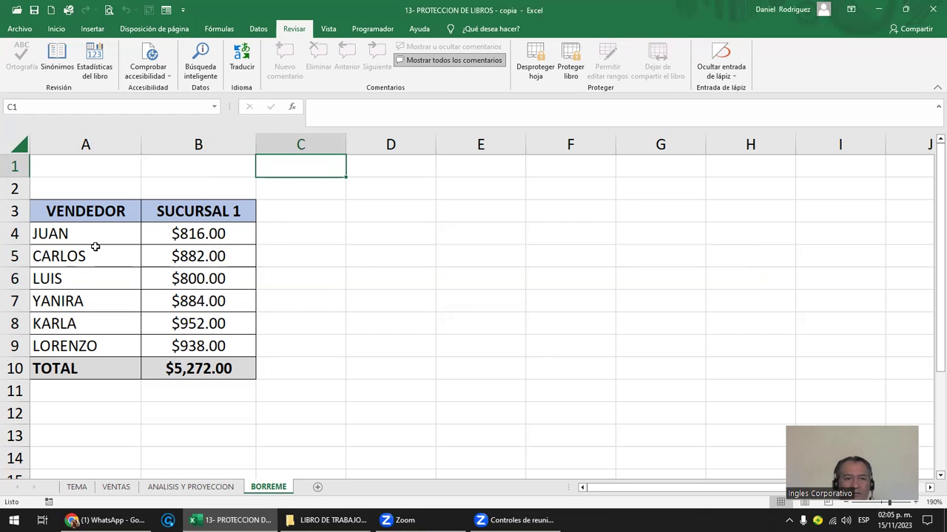
left_click_drag(51, 236, 197, 352)
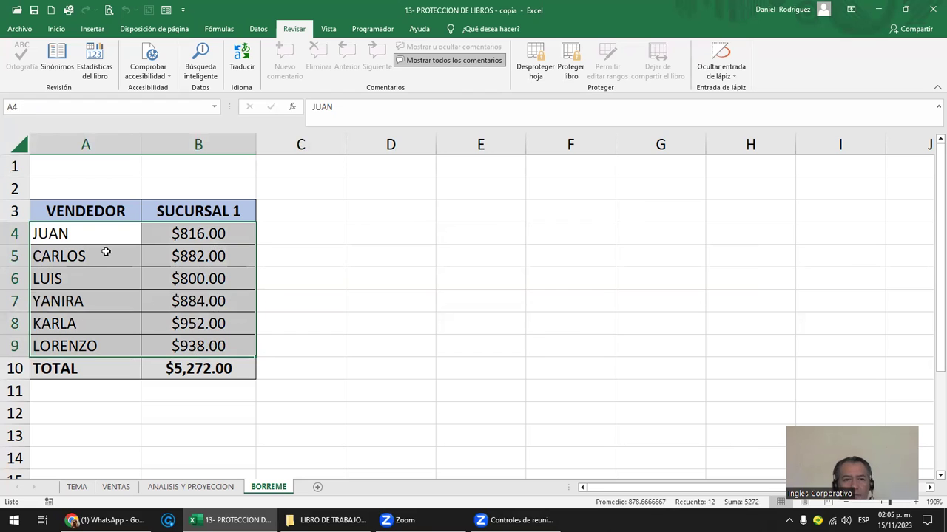
- Unlock B4 with the range password and change JUAN's sales to 900
double_click(203, 233)
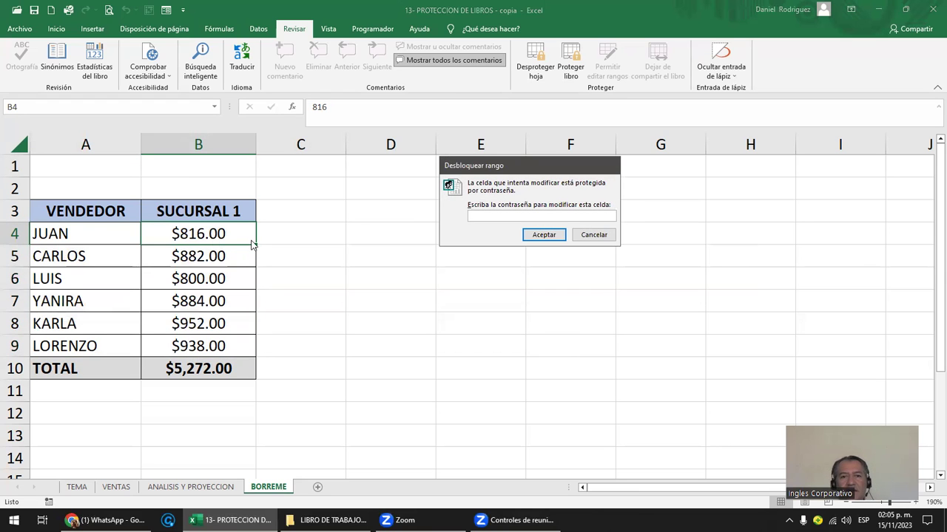
key("Return")
type("96")
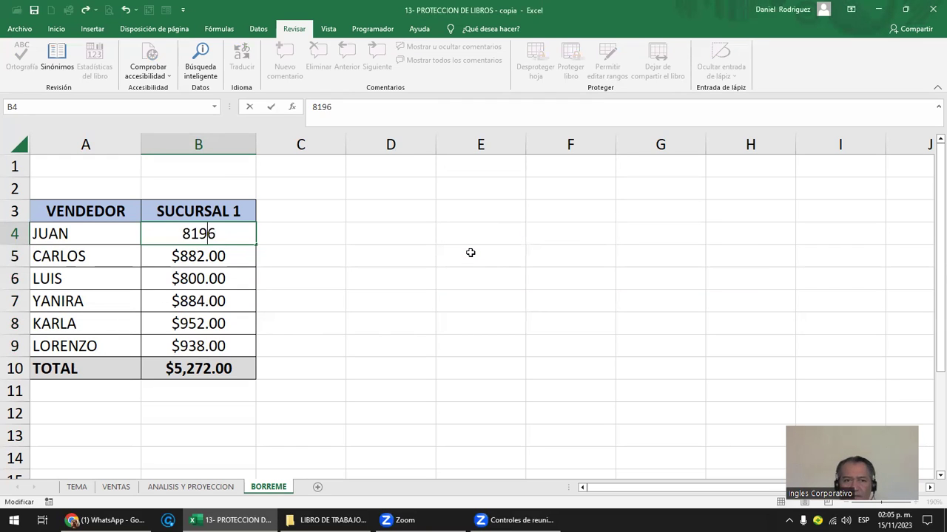
key("BackSpace")
key("BackSpace")
key("Delete")
key("Delete")
type("900")
key("Return")
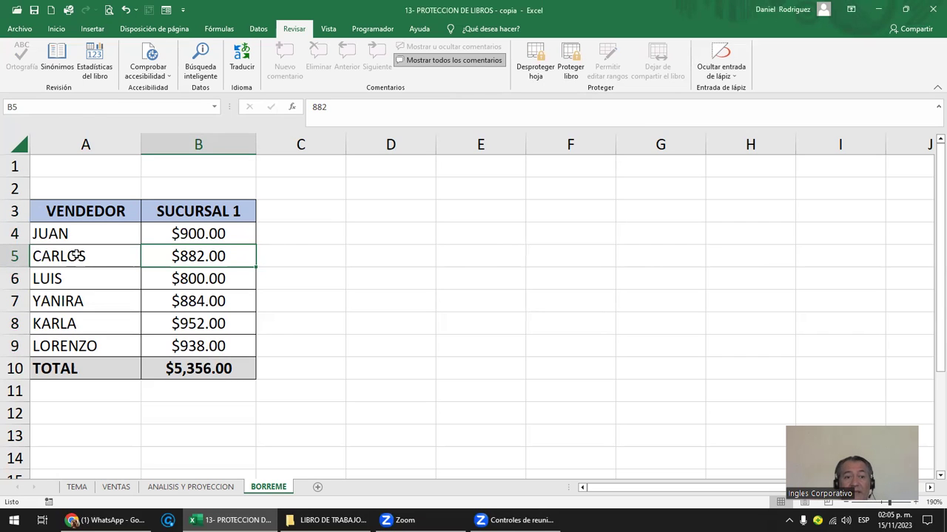
- Unlock the seller range and change A4 from JUAN to JUANA
double_click(57, 235)
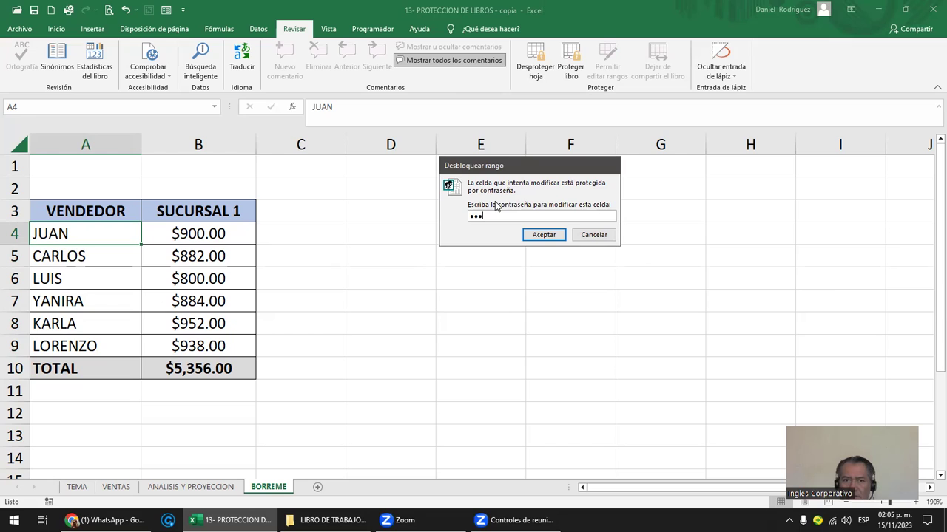
key("Return")
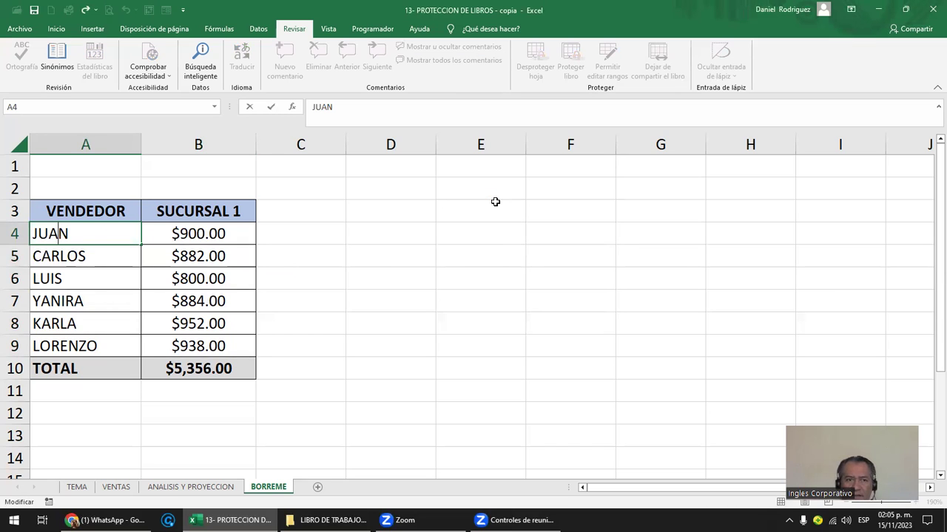
type("A")
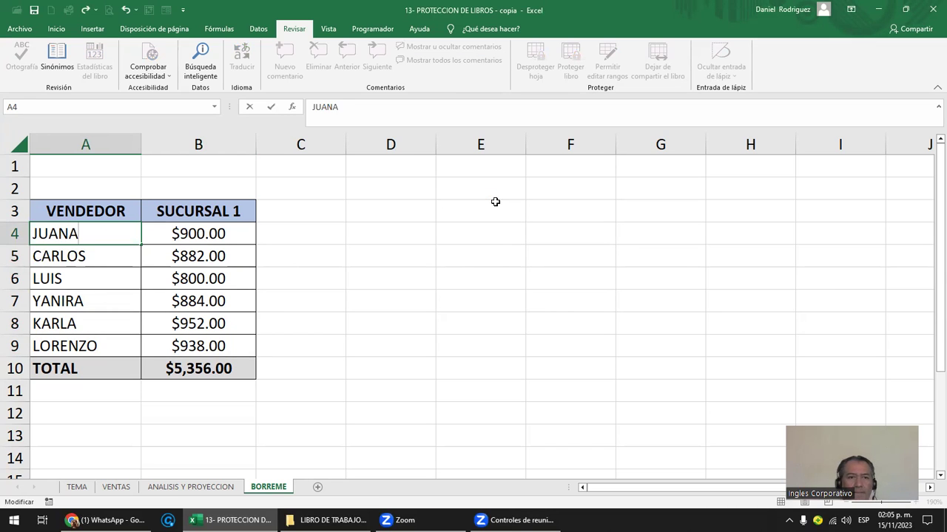
key("Return")
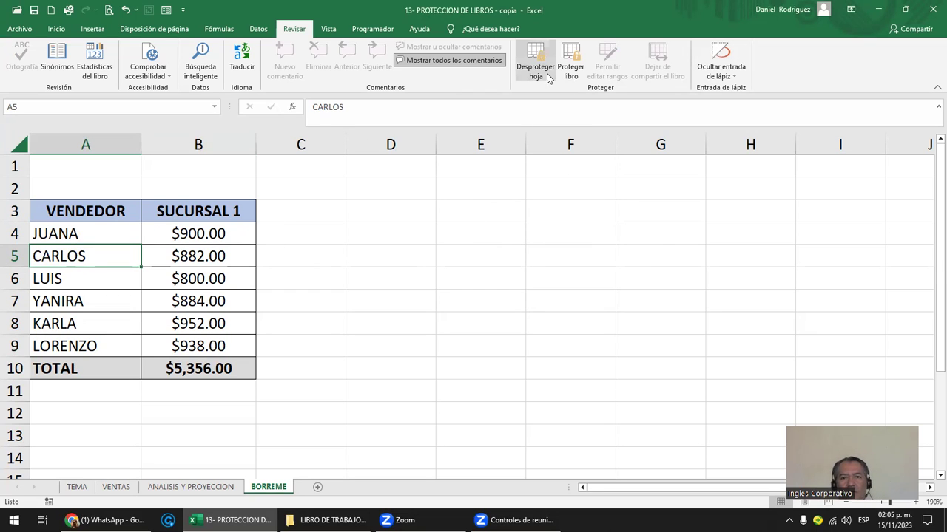
- Check the A4:A9 and B4:B9 ranges and JUANA in A4, then select TEMA's first arrow
left_click(355, 234)
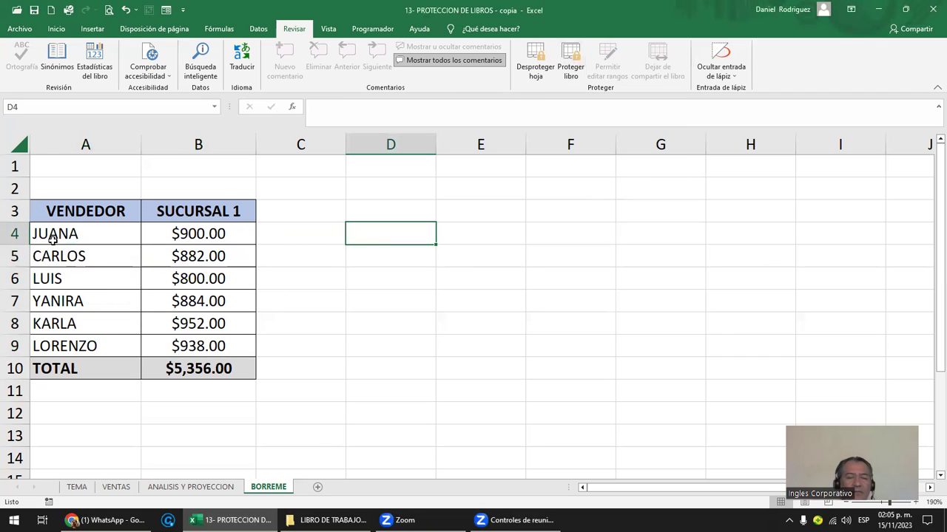
left_click(16, 145)
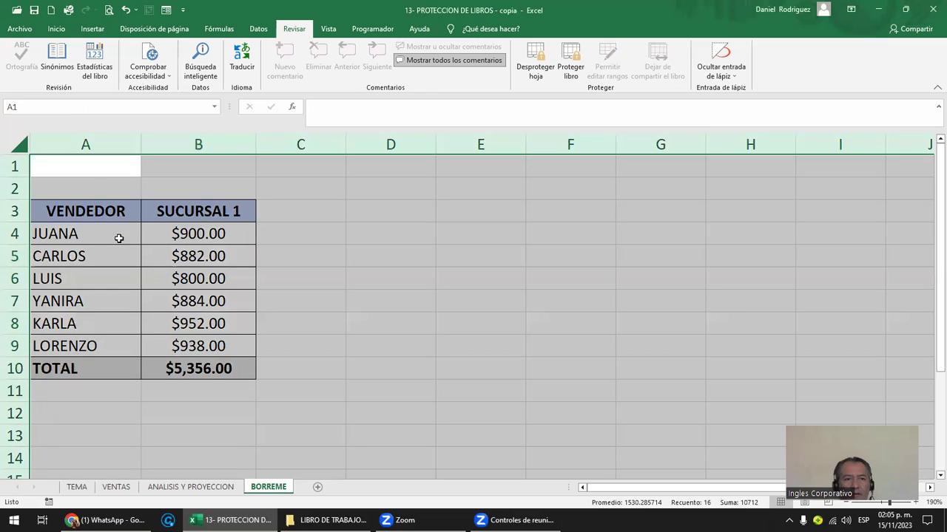
left_click_drag(105, 233, 98, 342)
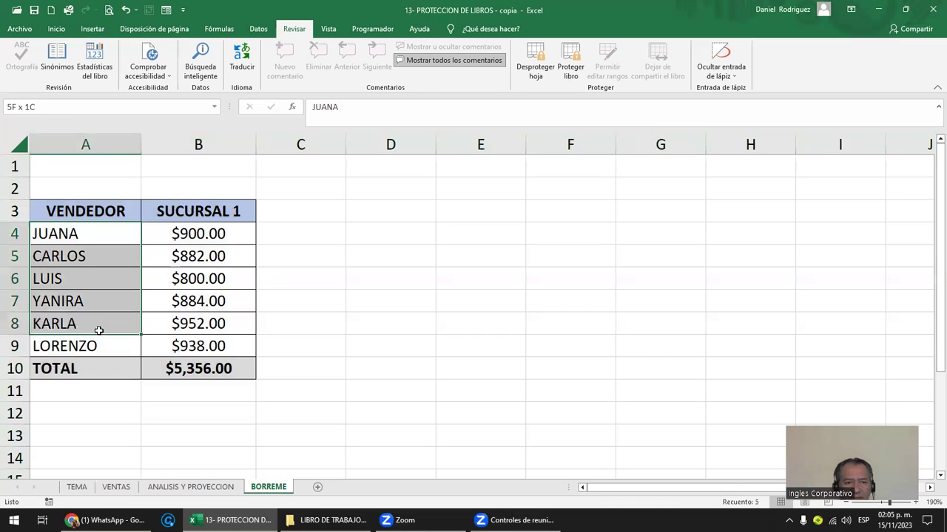
left_click_drag(196, 235, 196, 341, "ctrl")
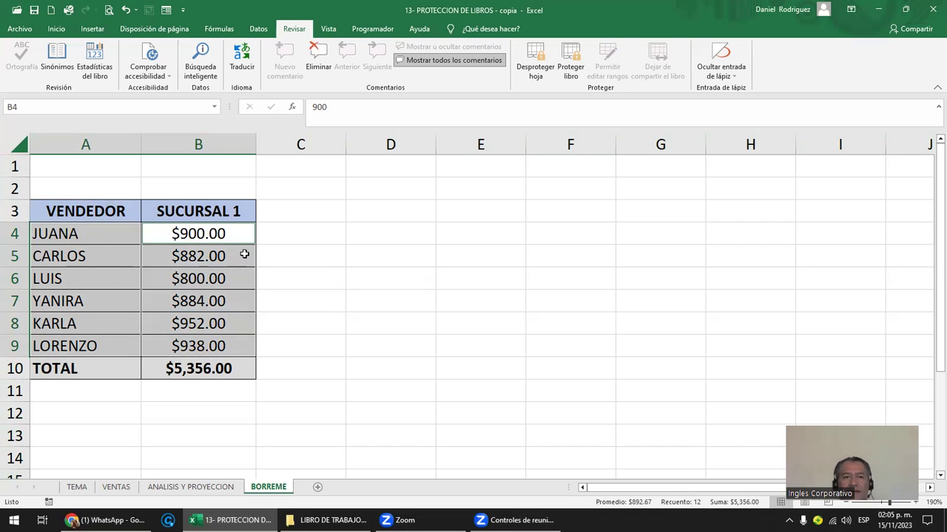
left_click(356, 202)
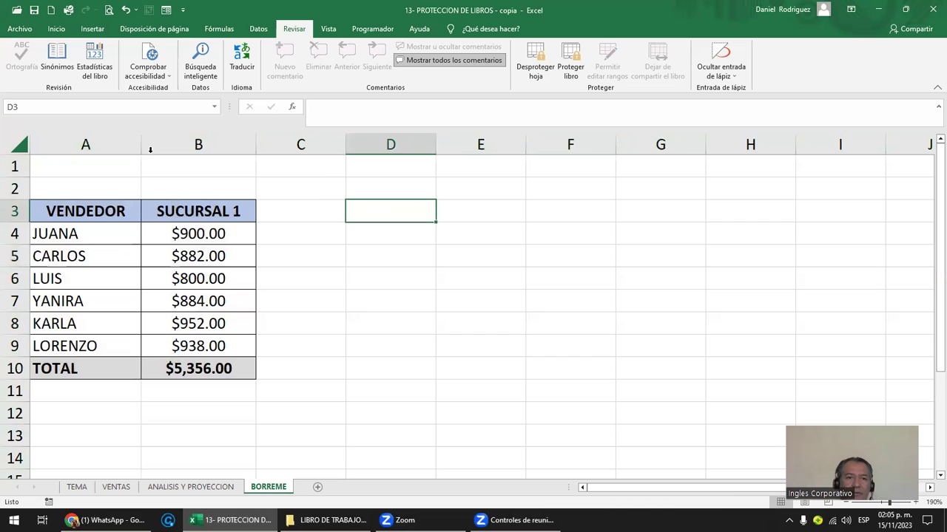
double_click(91, 234)
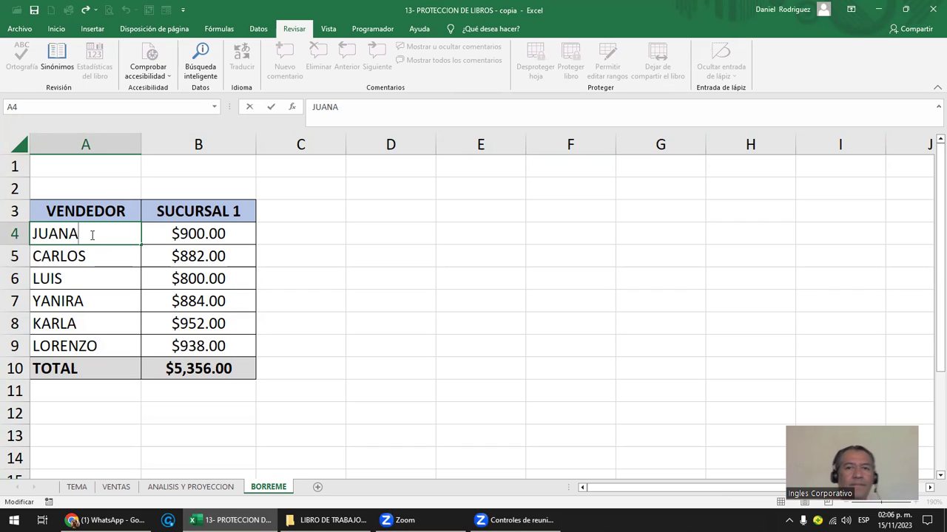
key("Escape")
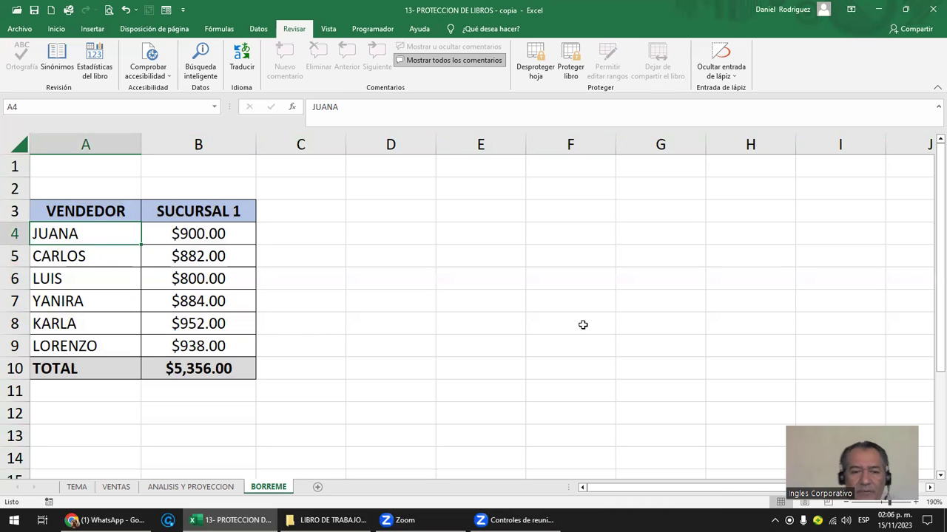
left_click(77, 486)
left_click(57, 281)
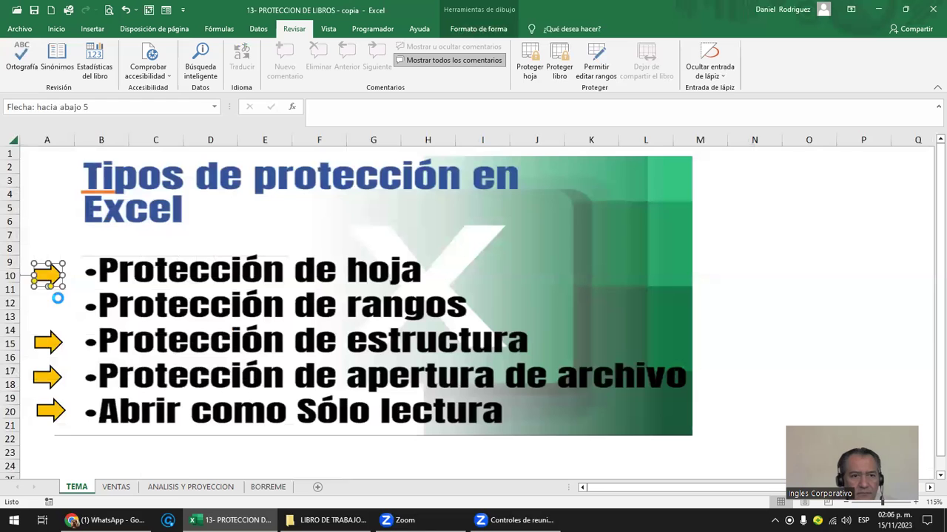
- Duplicate the yellow arrow and nudge the copy to point at Protección de rangos
key("ctrl+d")
key("Down")
key("Down")
key("Down")
key("Left")
key("Left")
key("Left")
key("Left")
key("Left")
key("Left")
key("Left")
key("Left")
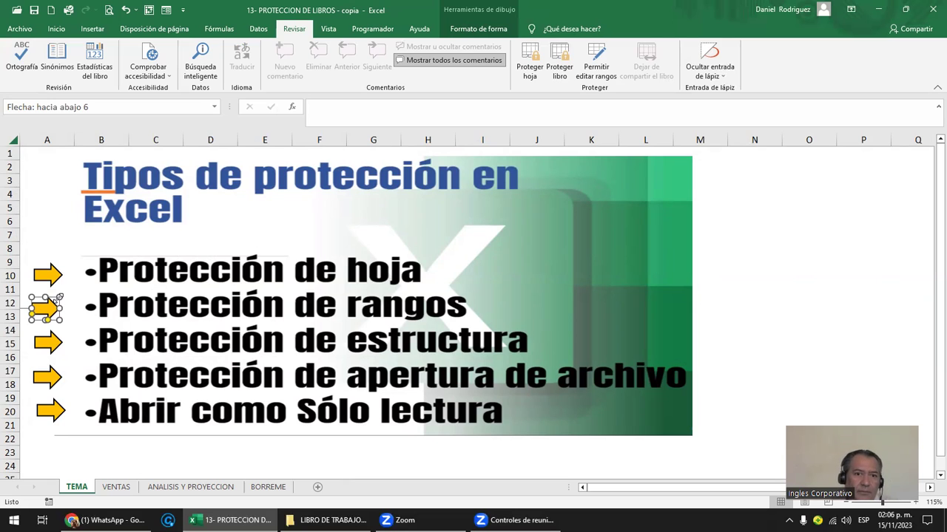
key("Escape")
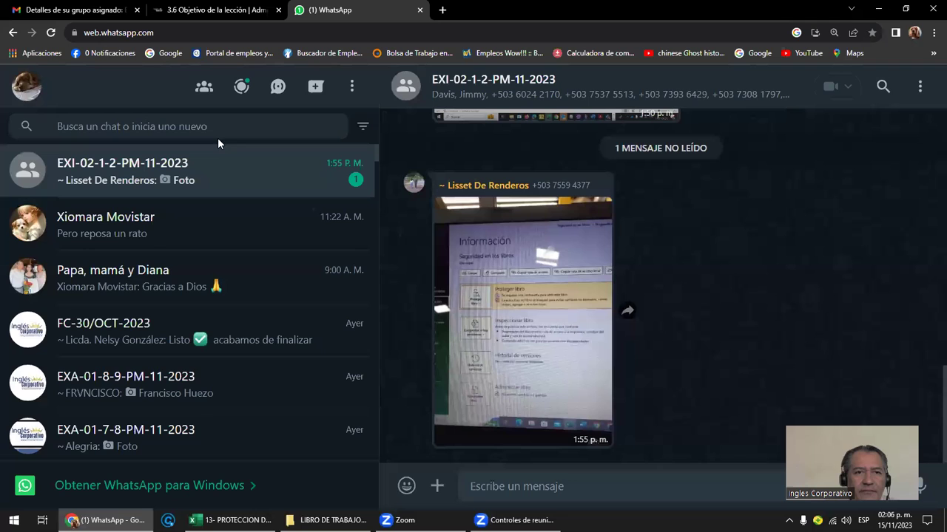
- In the Inglés Corporativo course, move on to lesson 3.7 Seguridad en los Libros de Excel and read through it
left_click(205, 10)
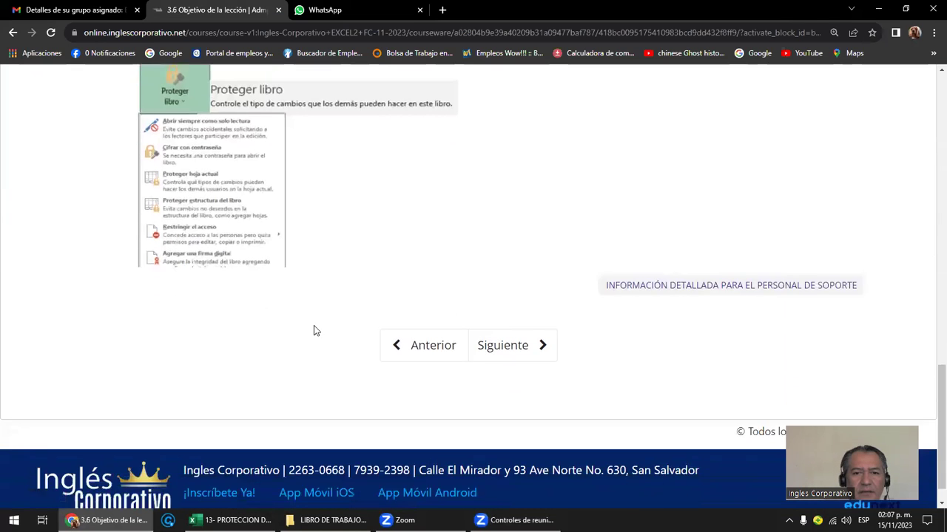
scroll(313, 330, "down", 1)
left_click(522, 321)
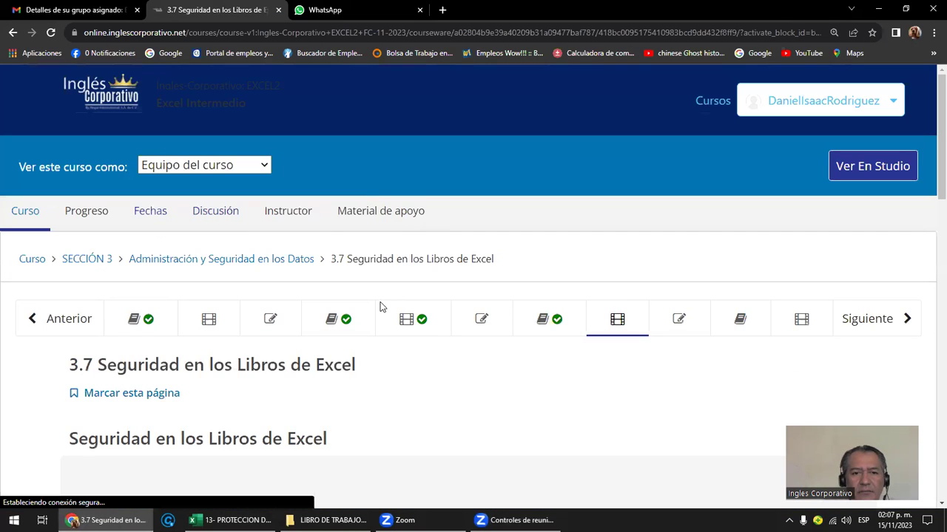
scroll(454, 296, "down", 5)
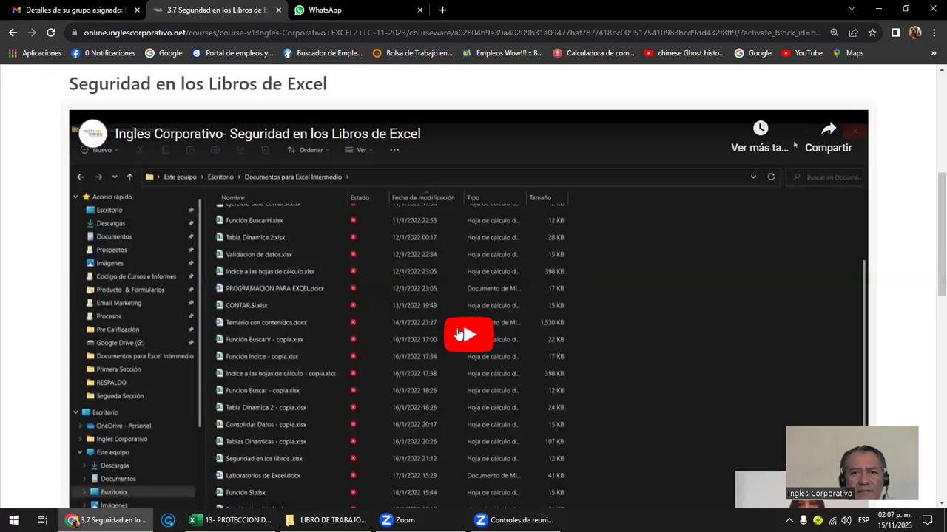
scroll(460, 333, "down", 4)
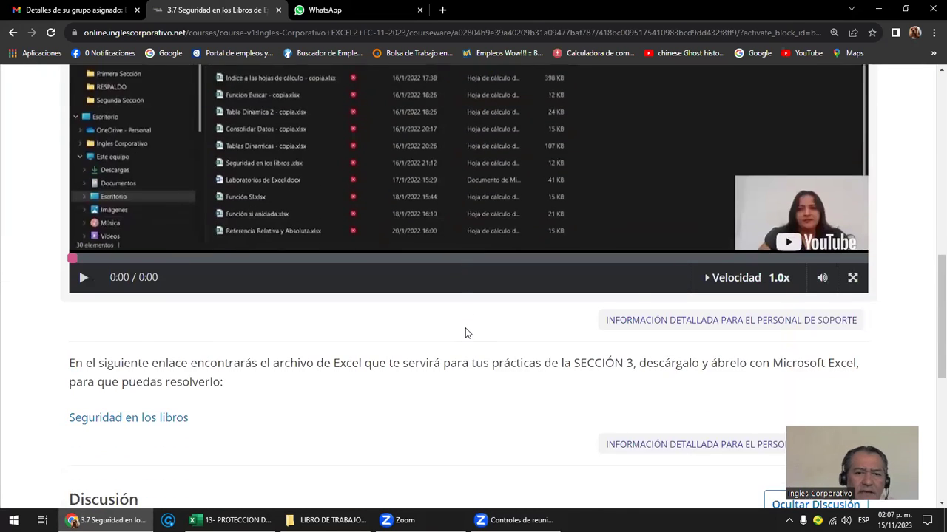
scroll(465, 328, "down", 4)
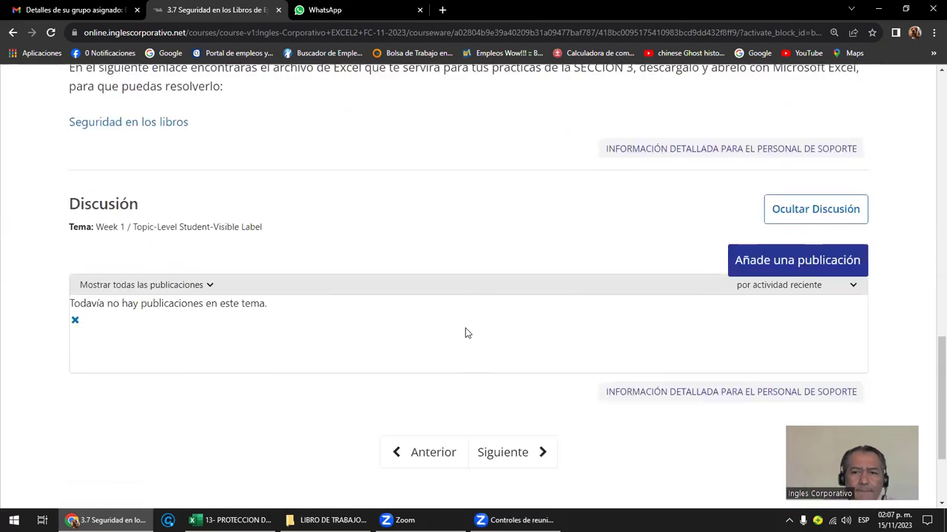
scroll(465, 333, "down", 2)
- Advance to lesson 3.8 Laboratorio 3 and scroll through its questions
left_click(497, 332)
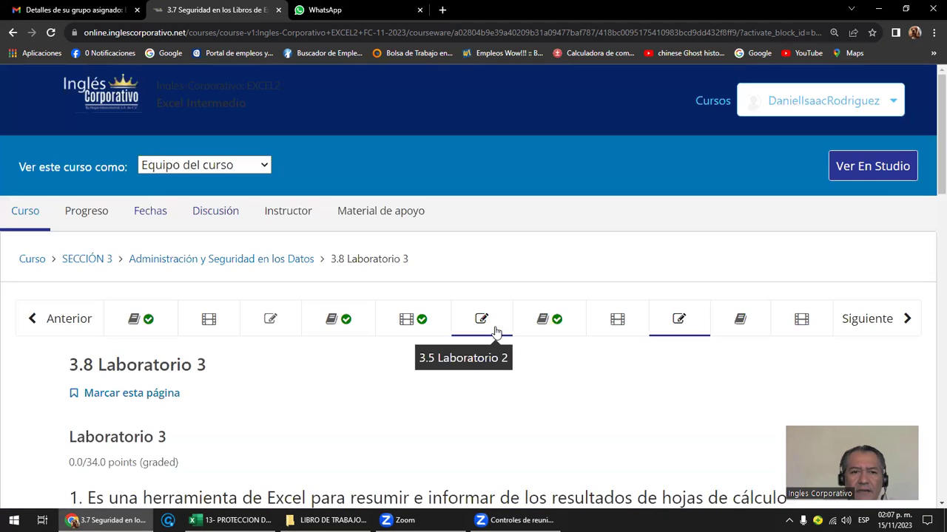
scroll(496, 326, "down", 3)
scroll(497, 329, "down", 1)
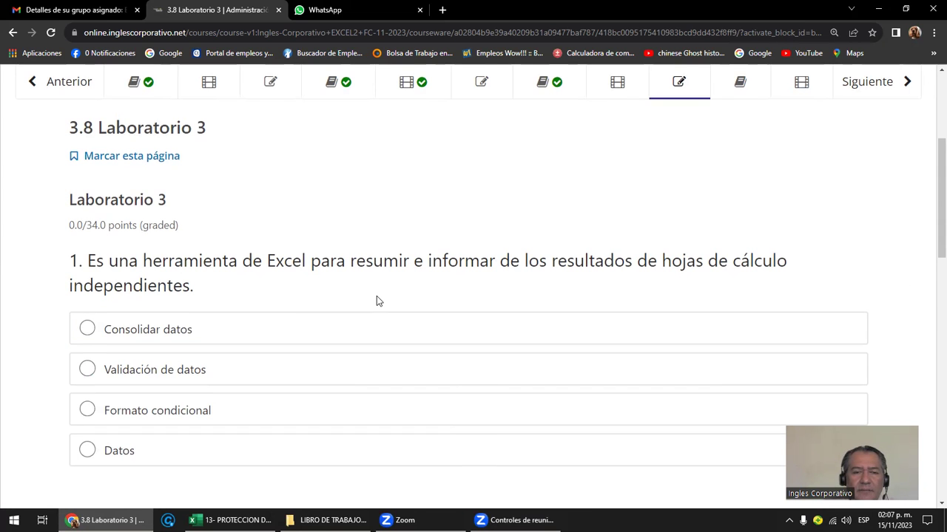
scroll(377, 299, "down", 5)
scroll(377, 305, "down", 2)
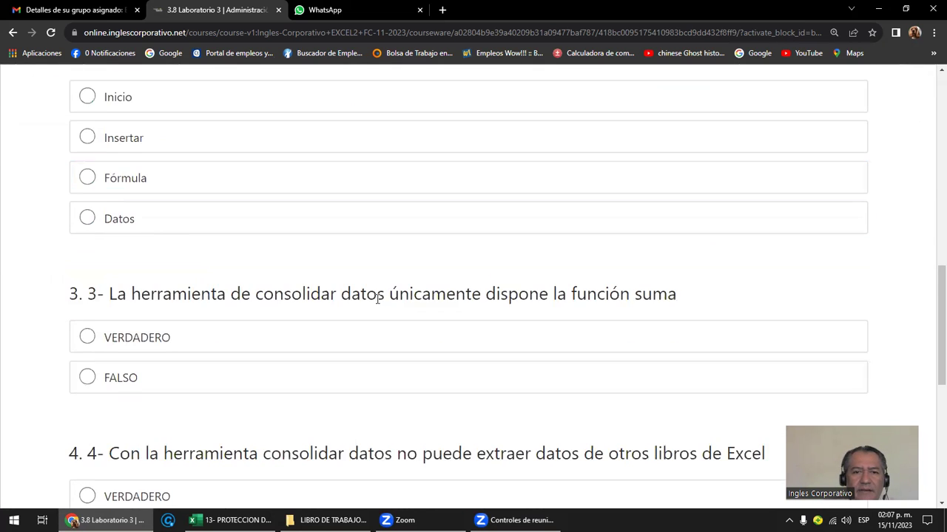
scroll(377, 305, "down", 1)
scroll(376, 305, "down", 1)
scroll(377, 298, "up", 2)
scroll(377, 298, "up", 5)
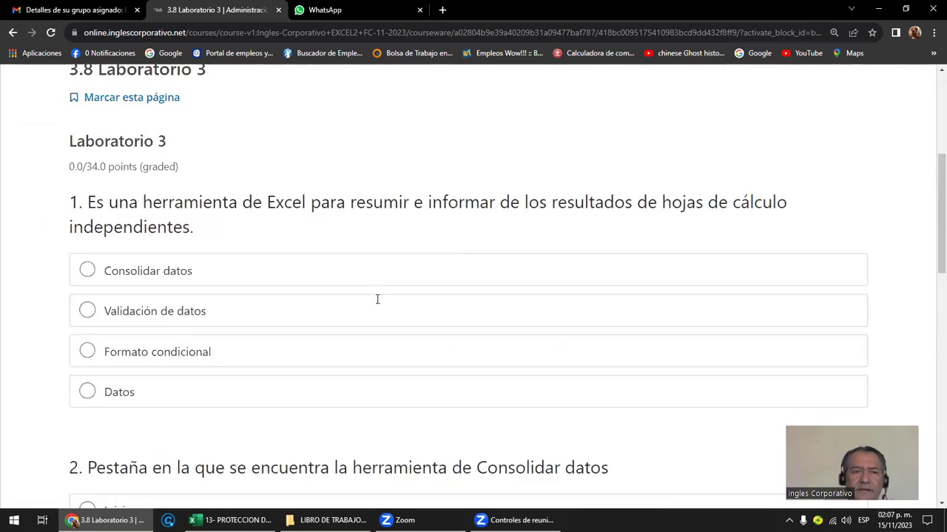
scroll(376, 298, "up", 4)
- Step back through the lessons to 3.4, then forward again to 3.6 Objetivo de la lección
left_click(74, 321)
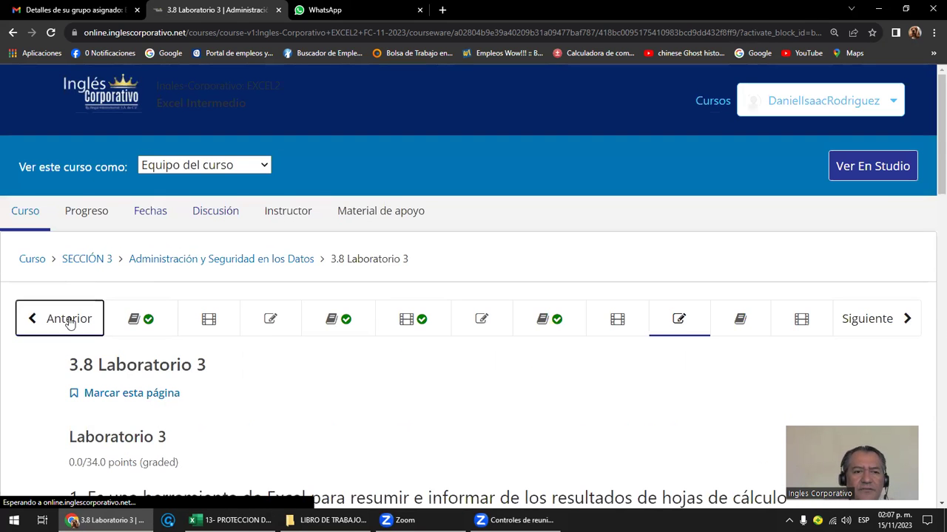
left_click(70, 322)
left_click(69, 322)
left_click(68, 321)
scroll(333, 337, "down", 2)
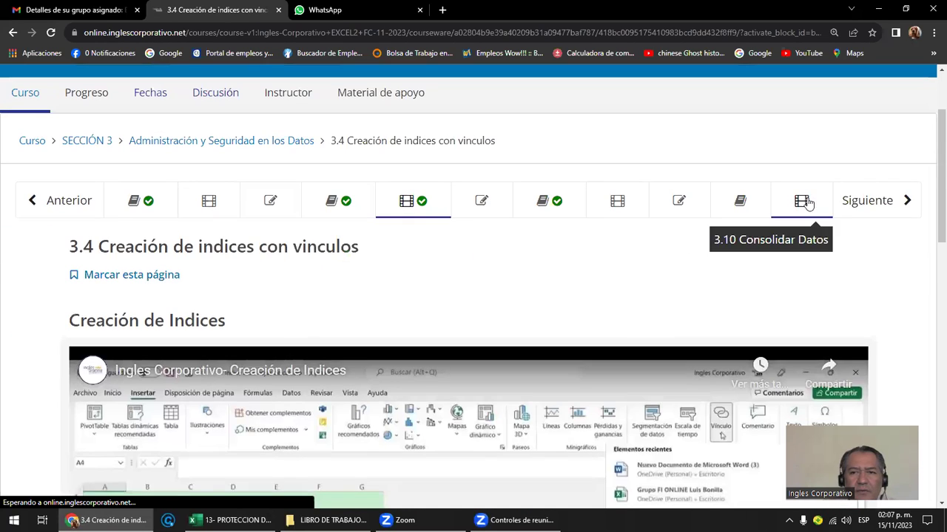
left_click(843, 209)
left_click(841, 209)
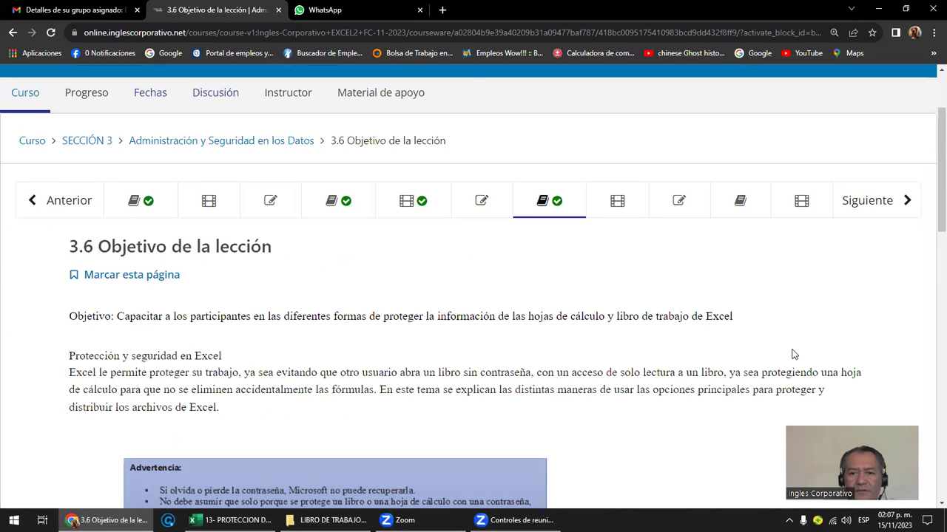